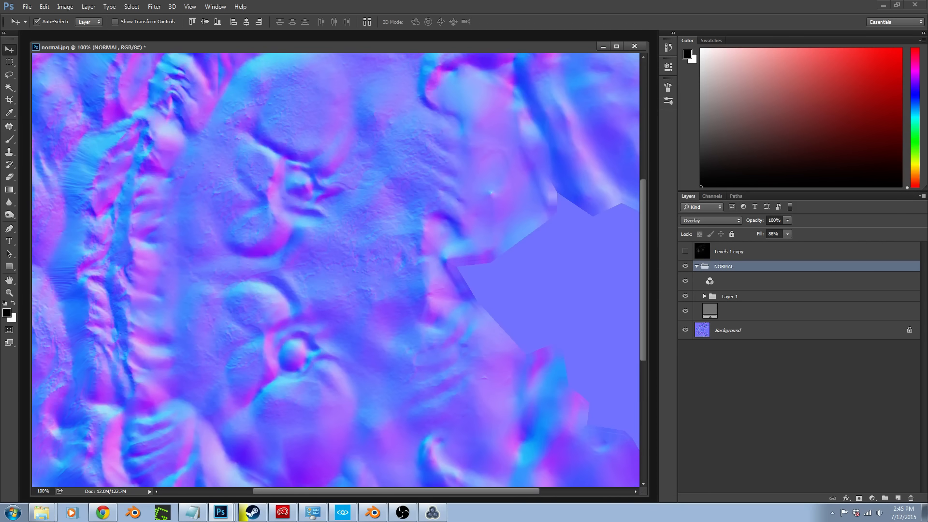
# Save the normal map as lion_head_ddna in the decor folder, using the CryTIFPlugin format
pyautogui.hotkey('ctrl', 'shift', 's')
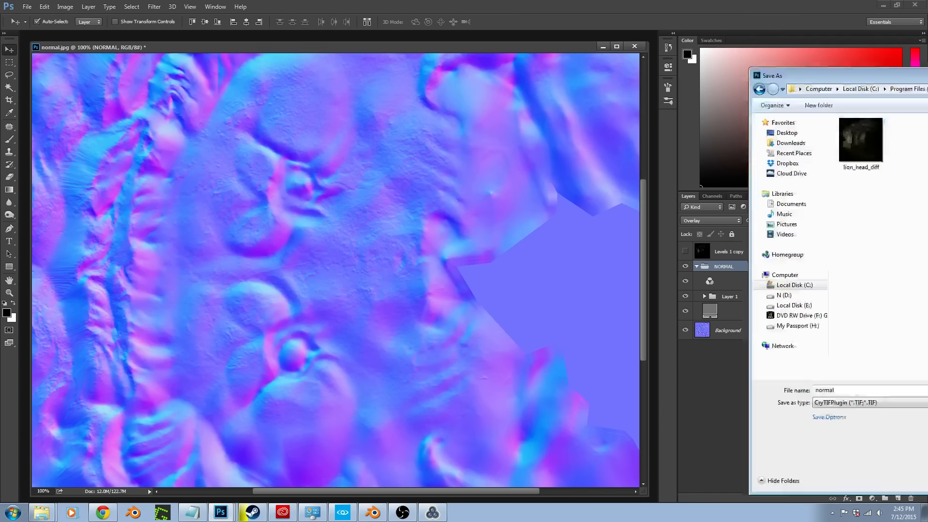
pyautogui.click(254, 131)
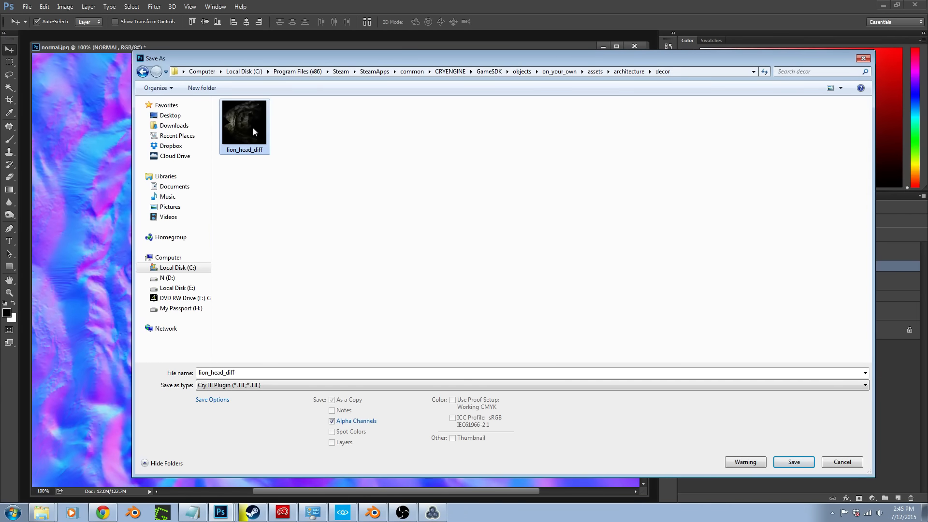
pyautogui.click(236, 374)
pyautogui.click(241, 374)
pyautogui.hotkey('shift', 'Left')
pyautogui.hotkey('shift', 'Left')
pyautogui.hotkey('shift', 'Left')
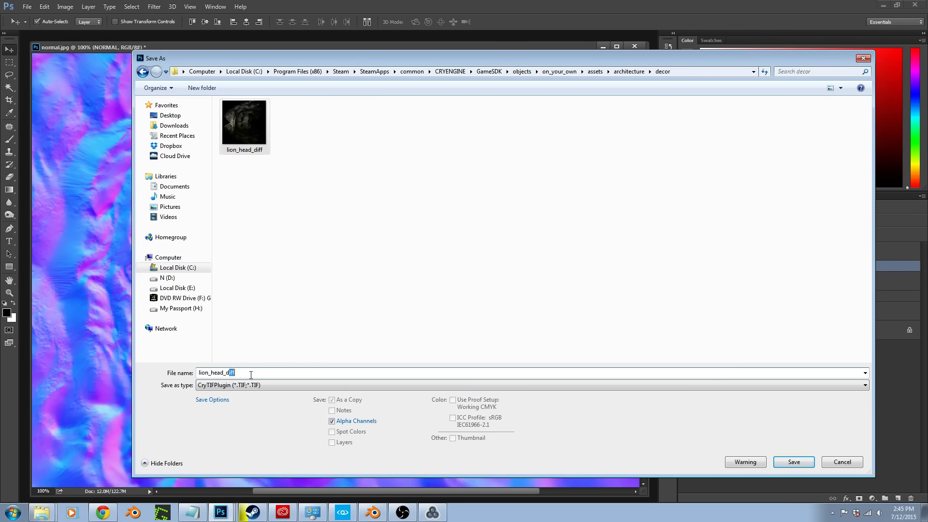
pyautogui.write('dna')
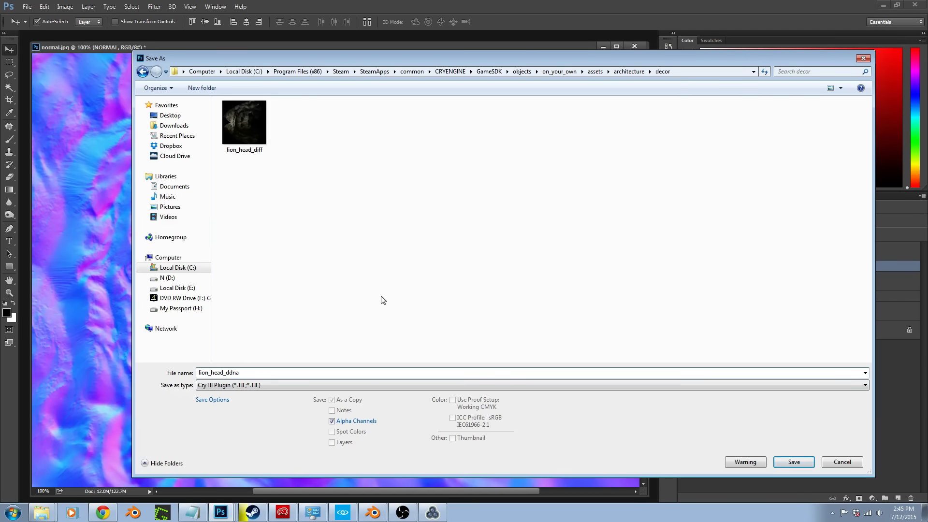
pyautogui.click(793, 463)
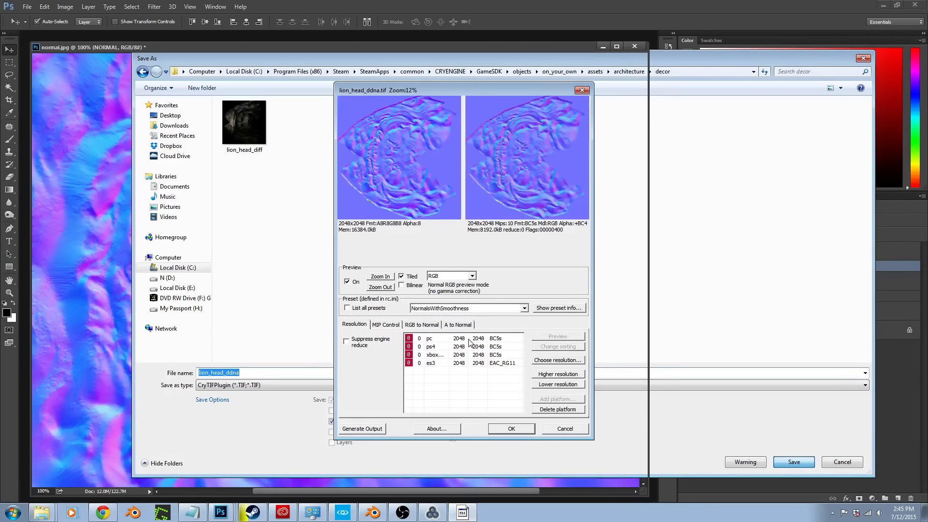
# Lower the pc export resolution to 1024 x 1024 and keep the NormalsWithSmoothness preset
pyautogui.click(554, 384)
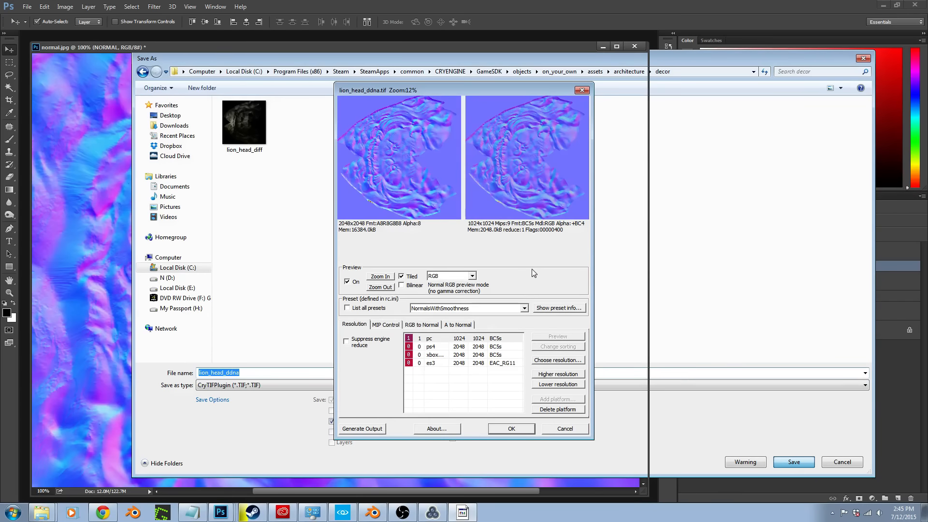
pyautogui.click(524, 309)
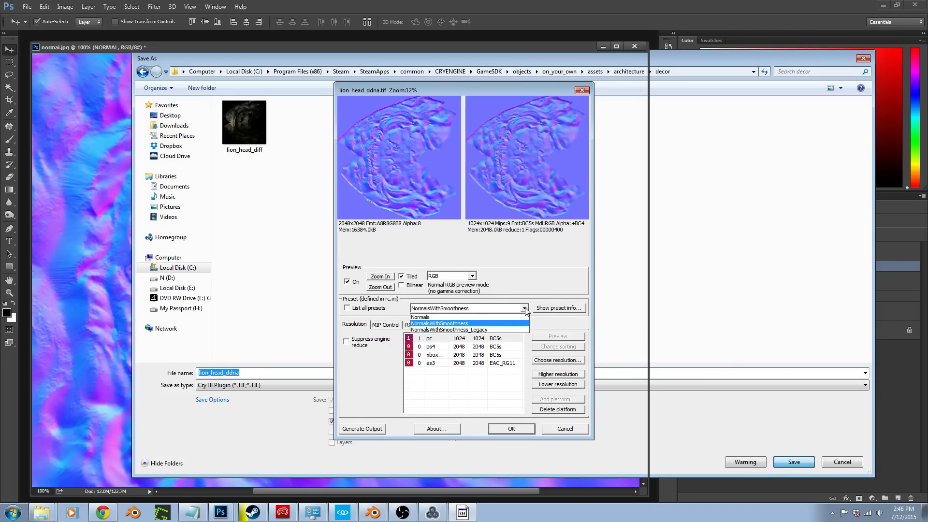
pyautogui.click(532, 286)
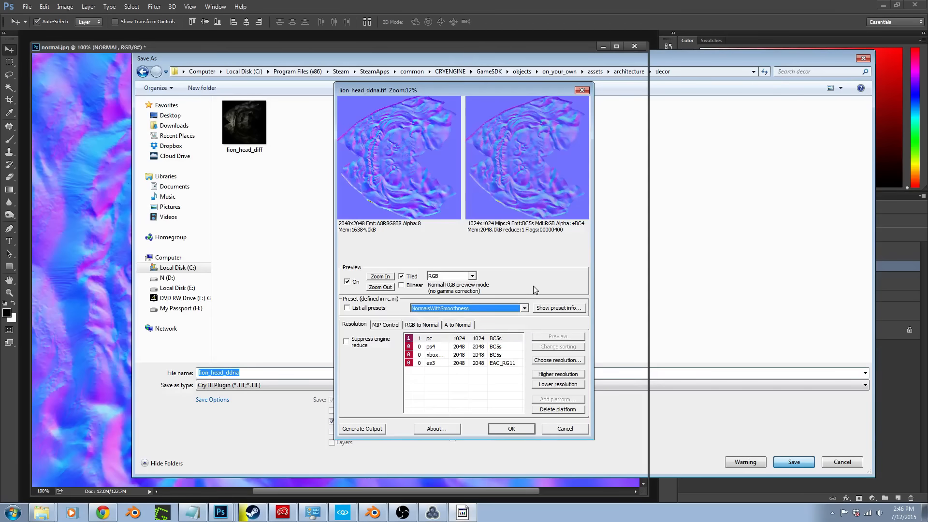
# Preview the texture in RGB Alpha and Alpha modes, return the preview to RGB, and complete the export
pyautogui.click(472, 276)
pyautogui.click(450, 294)
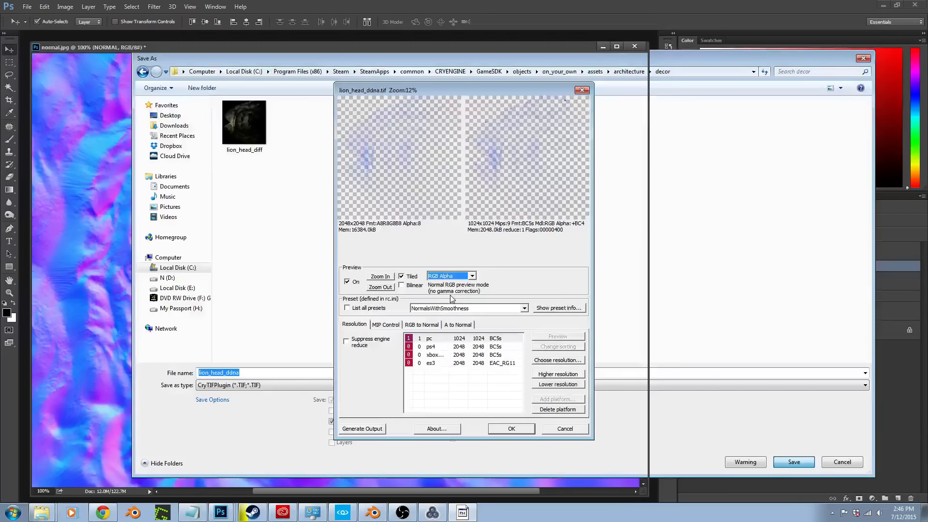
pyautogui.click(472, 276)
pyautogui.click(459, 294)
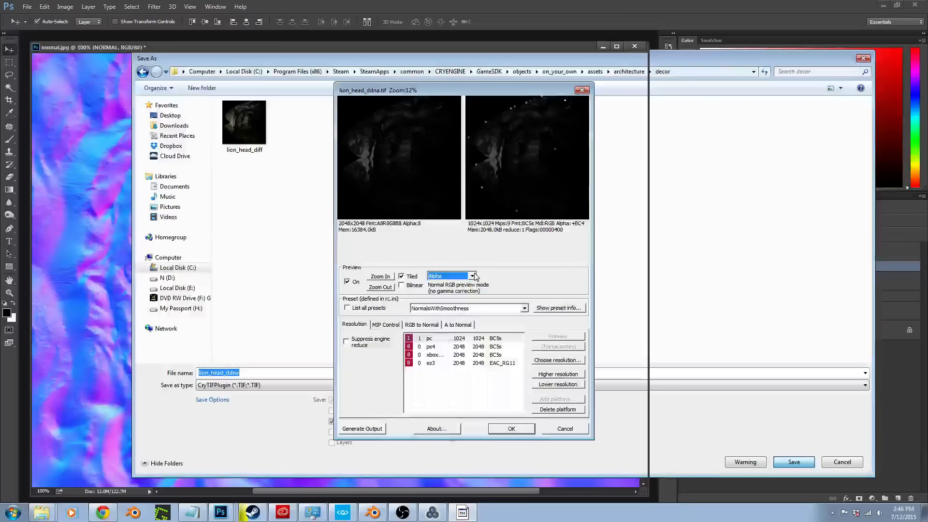
pyautogui.click(472, 276)
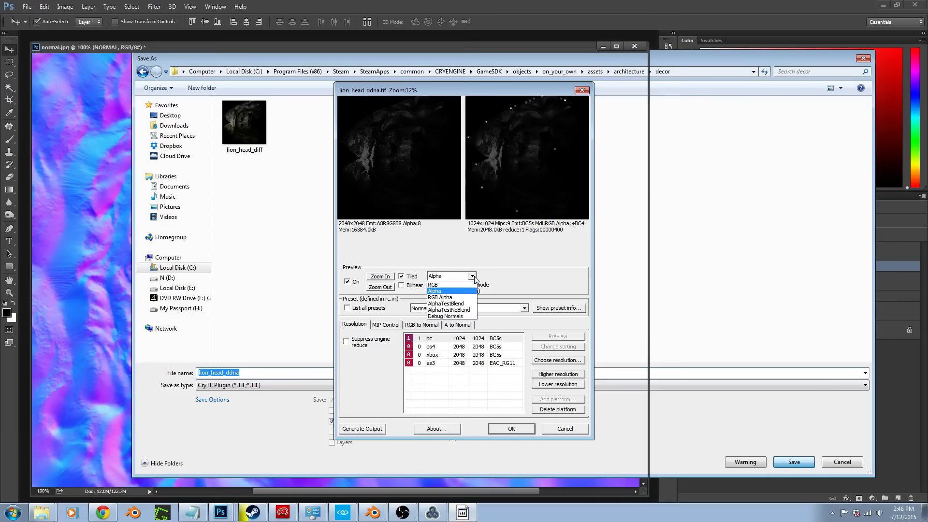
pyautogui.click(466, 285)
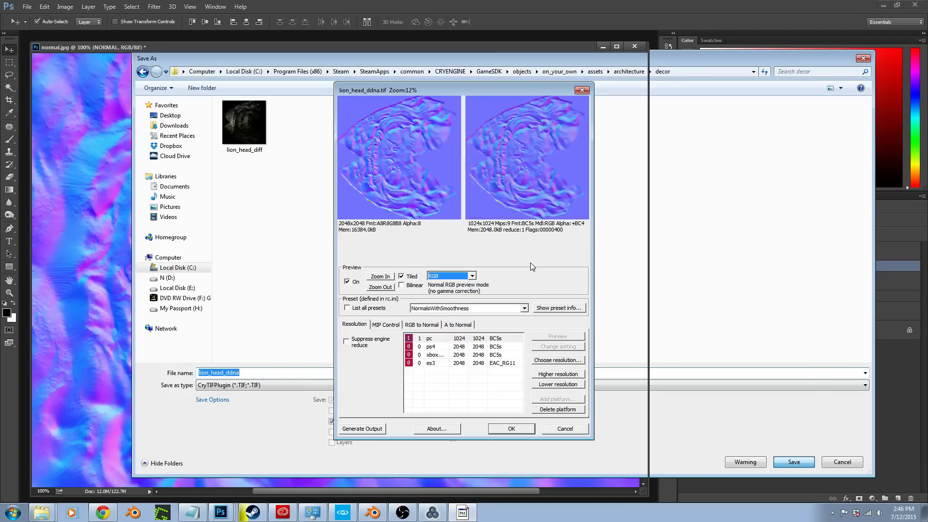
pyautogui.click(510, 429)
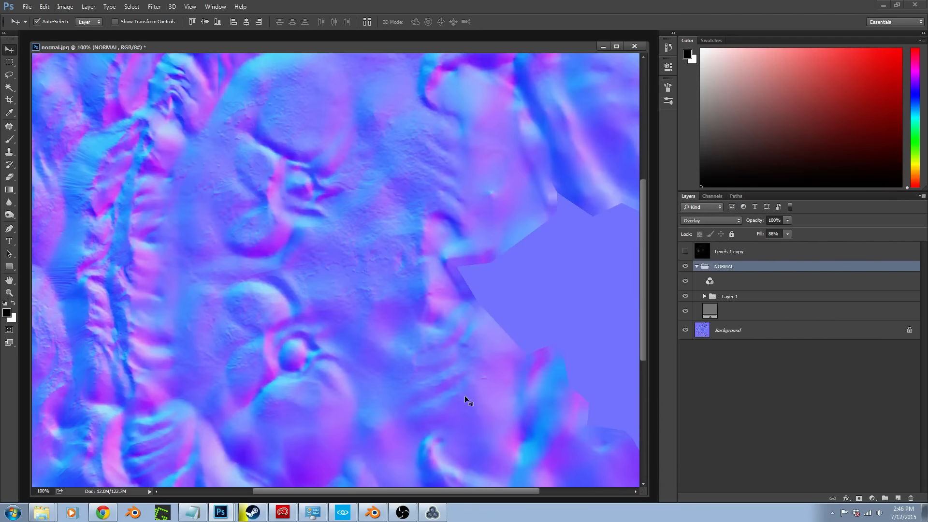
# Switch to CRYENGINE Sandbox and open the lion head's Untextured sub-material in the Material Editor
pyautogui.click(347, 512)
pyautogui.moveTo(669, 252); pyautogui.dragTo(668, 232, button='right')
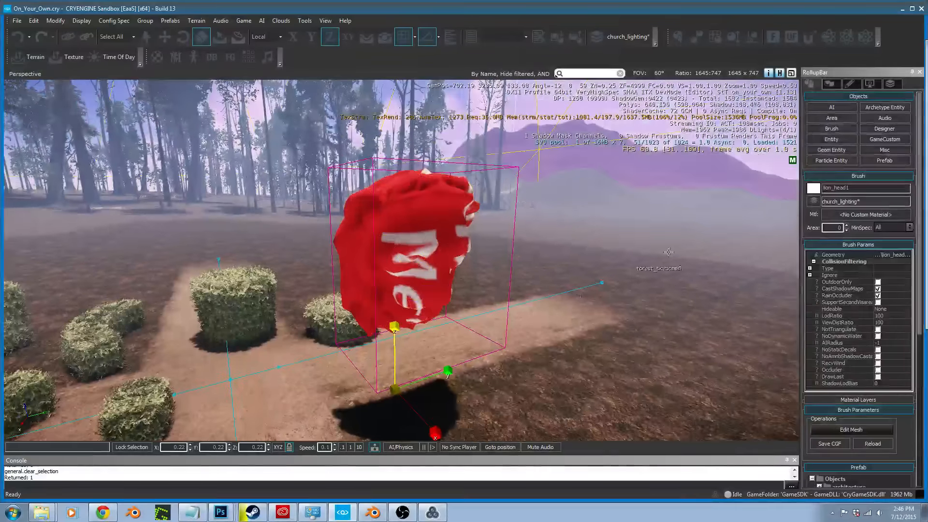
pyautogui.click(836, 217)
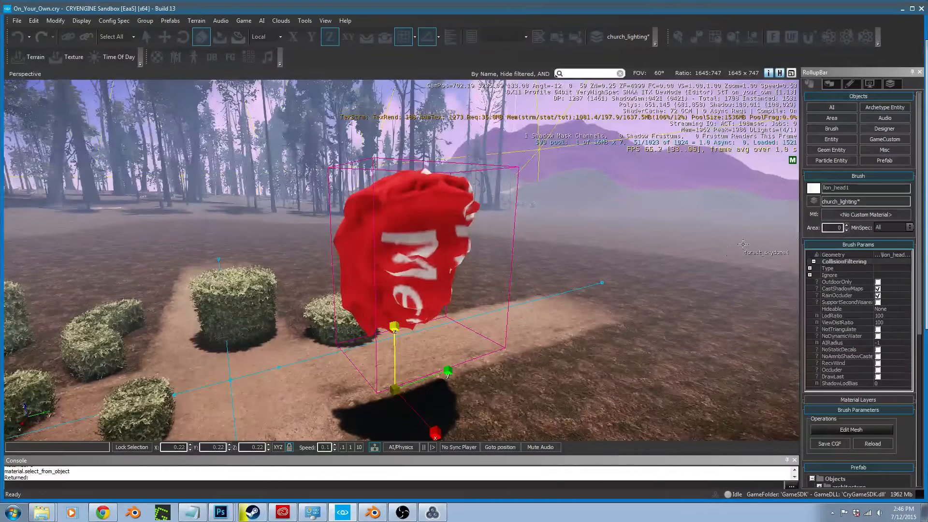
pyautogui.click(855, 216)
pyautogui.moveTo(927, 87); pyautogui.dragTo(692, 89)
pyautogui.click(793, 162)
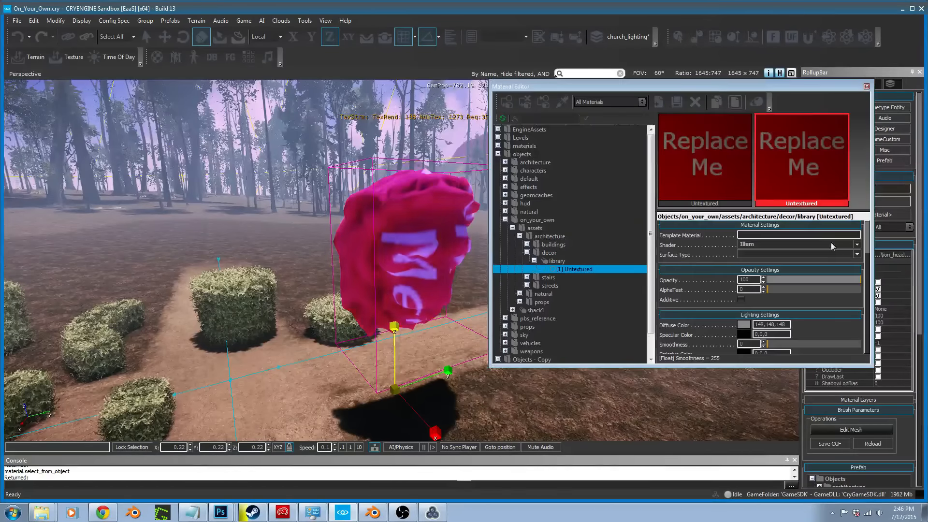
# Assign lion_head_diff.dds from GameSDK/objects/on_your_own/assets/architecture/decor as the material's Diffuse texture map
pyautogui.moveTo(868, 239); pyautogui.dragTo(866, 309)
pyautogui.click(798, 307)
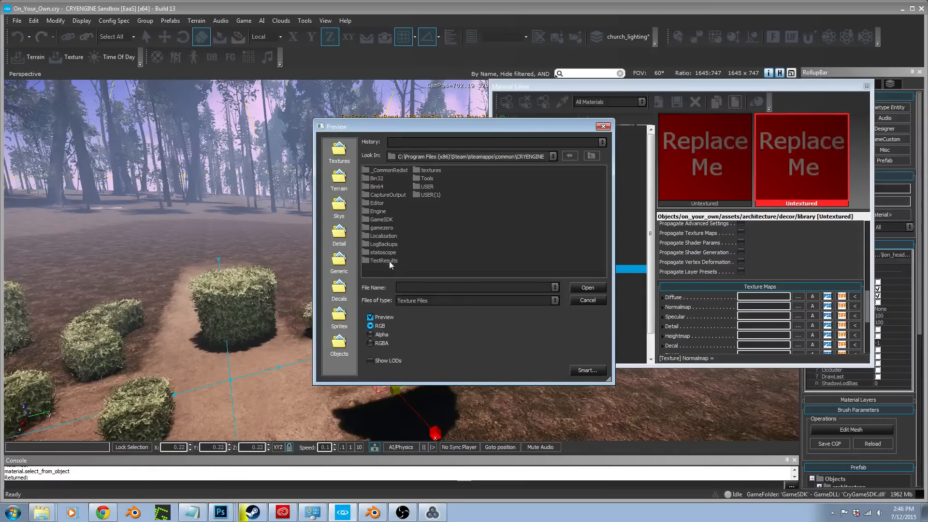
pyautogui.doubleClick(378, 219)
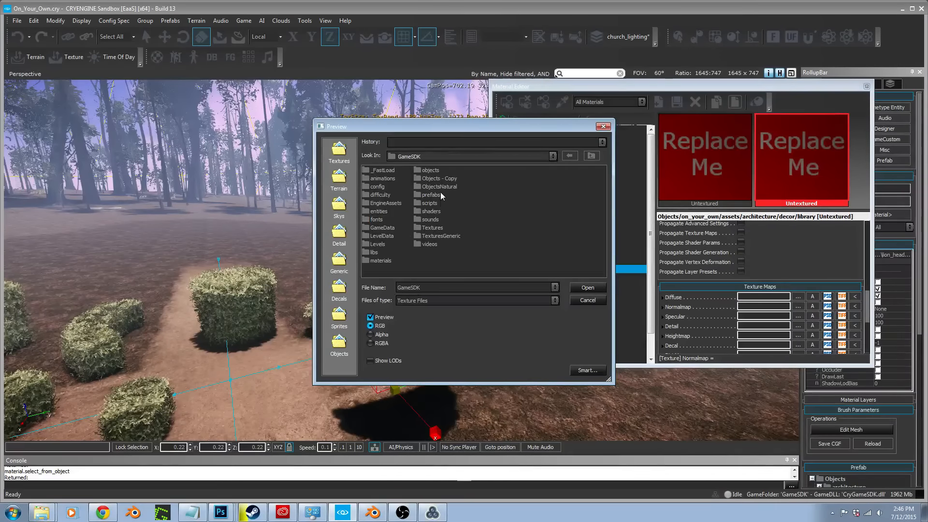
pyautogui.doubleClick(429, 171)
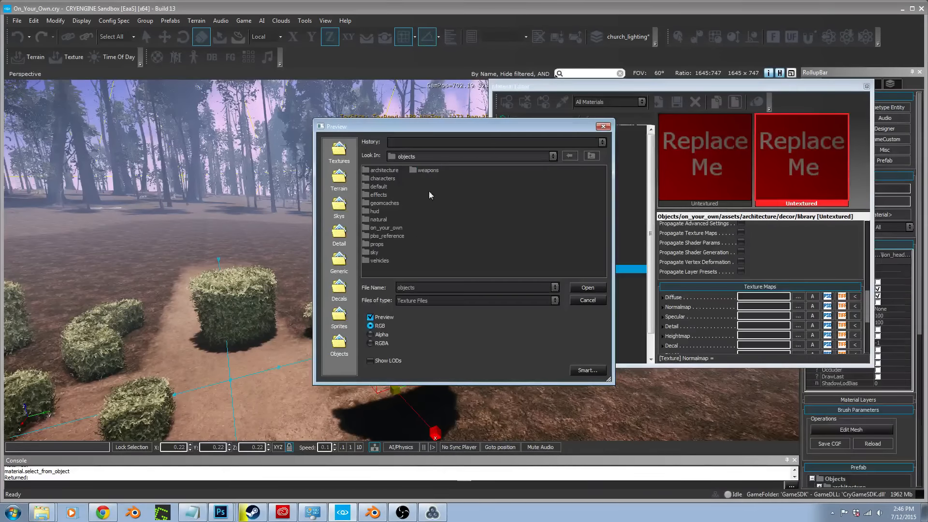
pyautogui.doubleClick(382, 229)
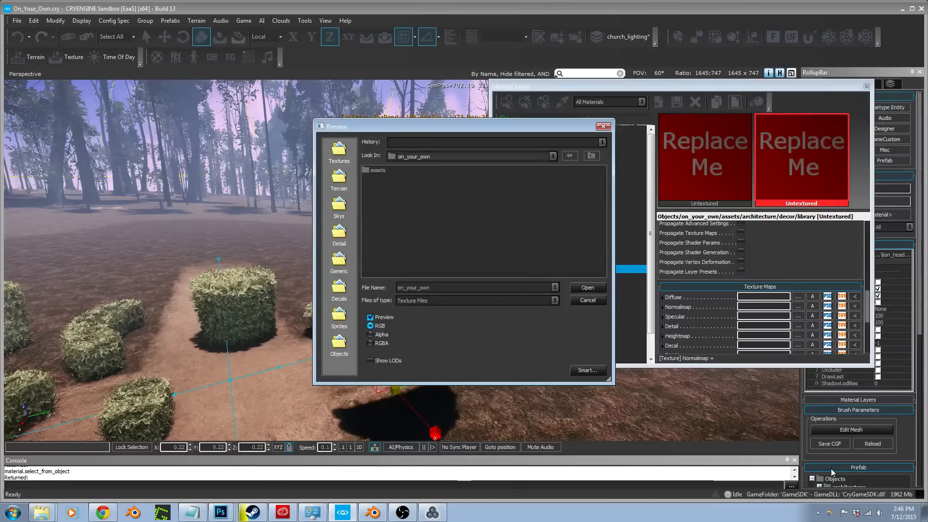
pyautogui.doubleClick(379, 171)
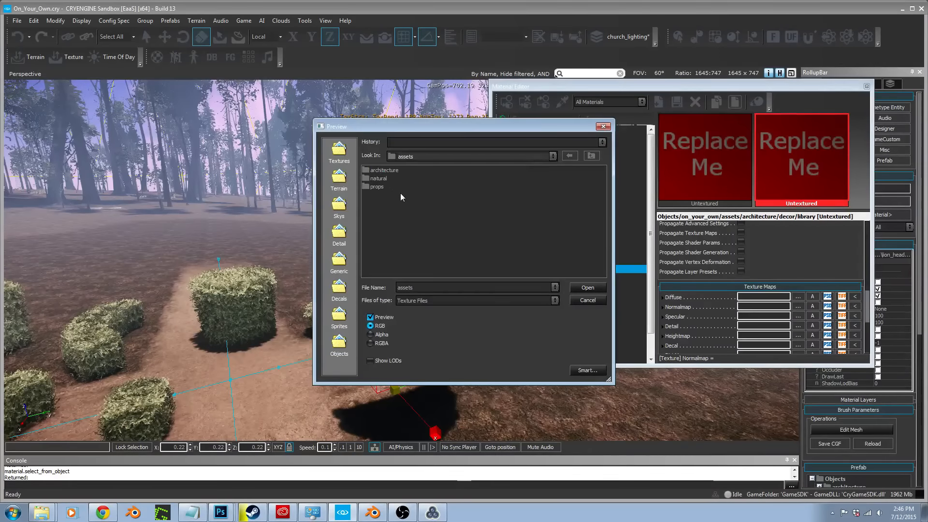
pyautogui.doubleClick(385, 171)
pyautogui.doubleClick(383, 171)
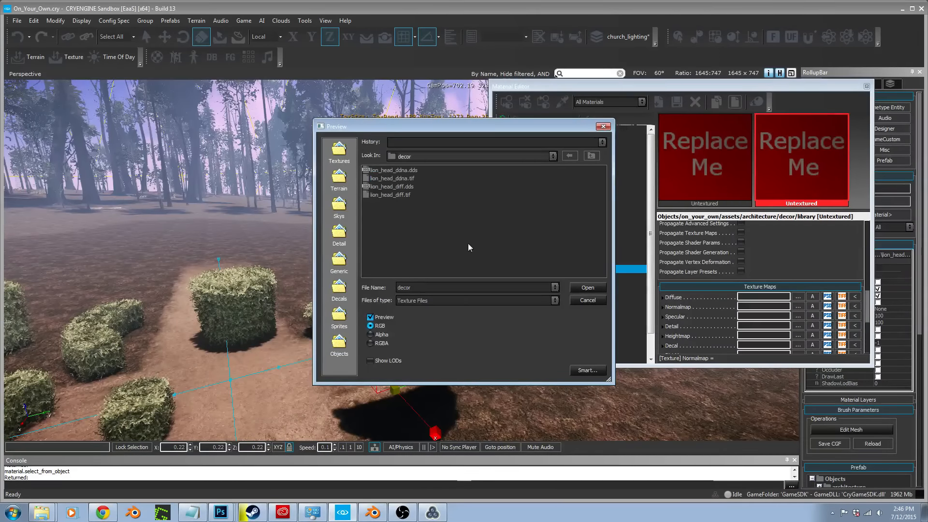
pyautogui.doubleClick(390, 186)
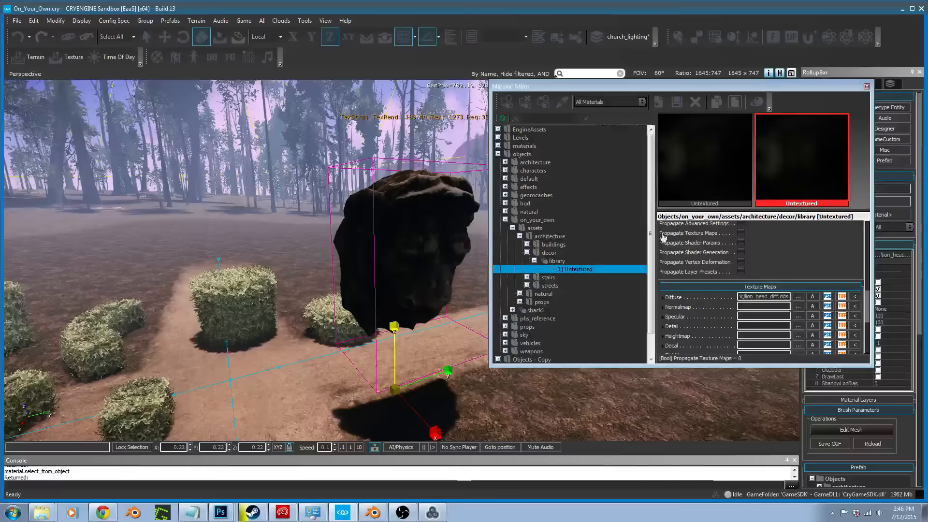
# Set the material's Diffuse Color to white (255,255,255)
pyautogui.moveTo(865, 296); pyautogui.dragTo(863, 236)
pyautogui.click(745, 296)
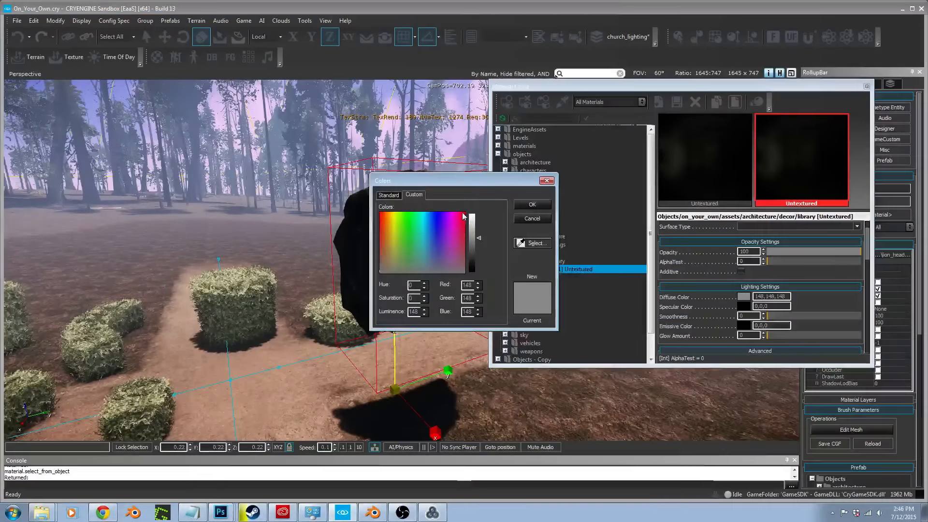
pyautogui.click(478, 216)
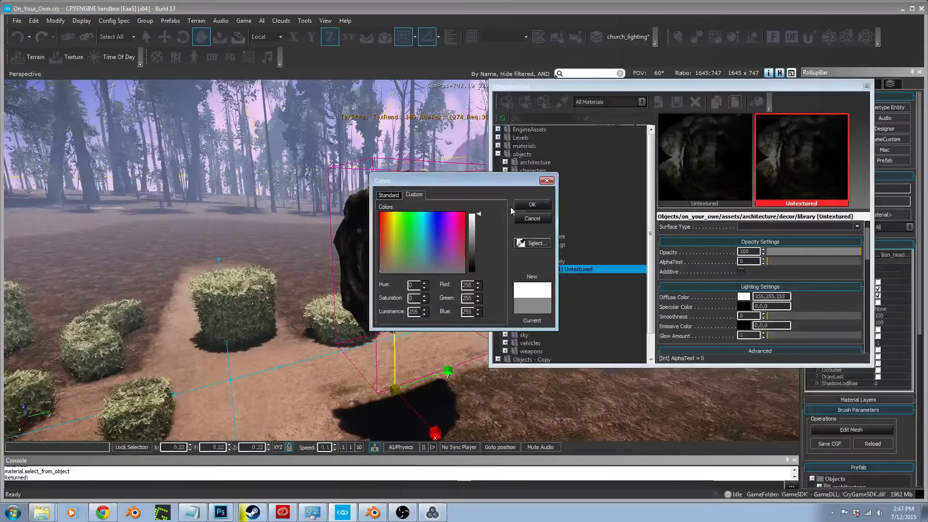
pyautogui.click(532, 204)
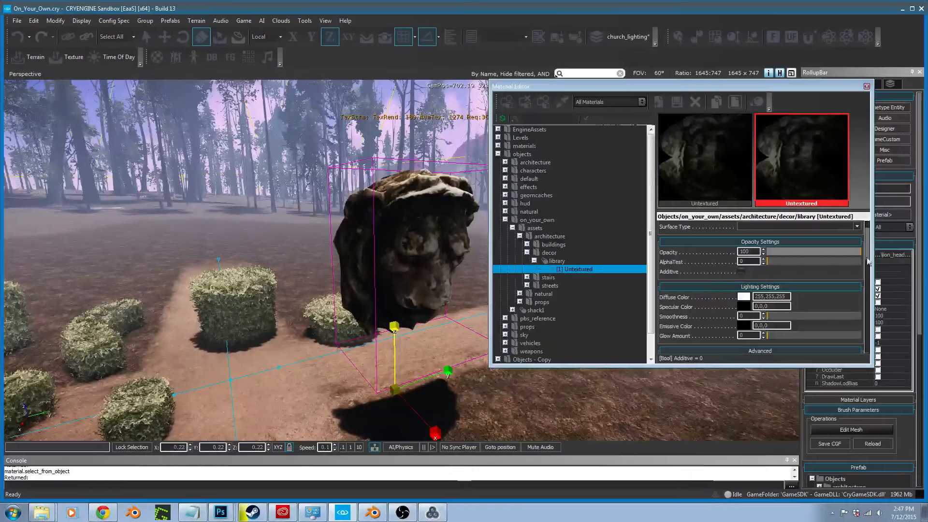
# Assign lion_head_ddna.dds from the decor folder as the material's Normalmap texture
pyautogui.scroll(-5, 869, 261)
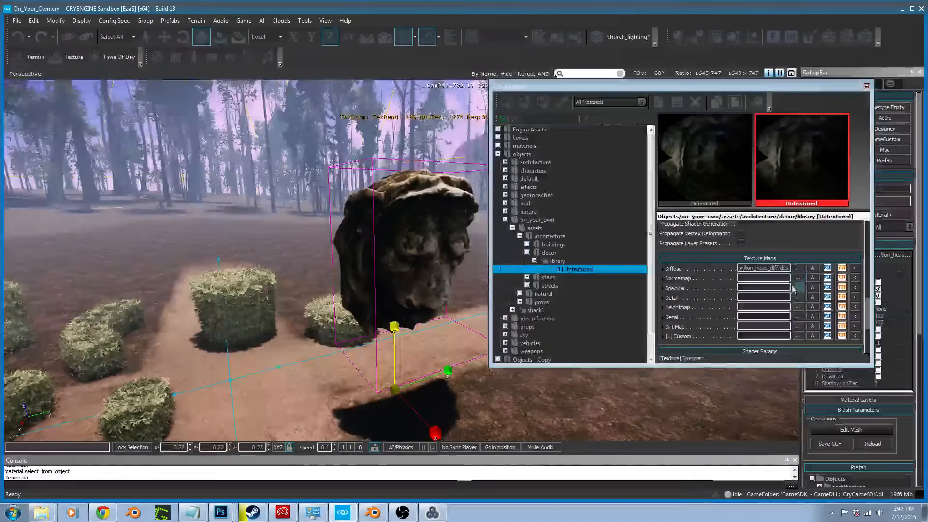
pyautogui.click(798, 278)
pyautogui.click(398, 171)
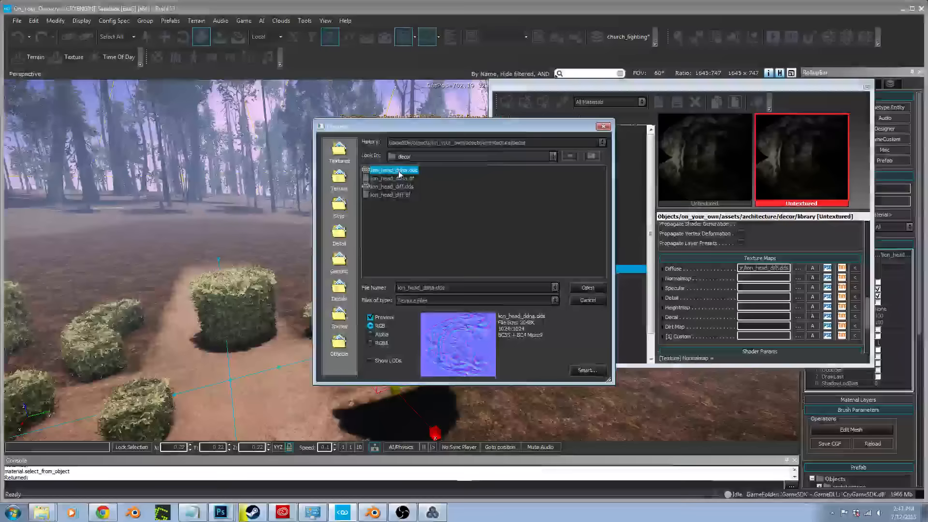
pyautogui.doubleClick(398, 171)
pyautogui.moveTo(828, 278)
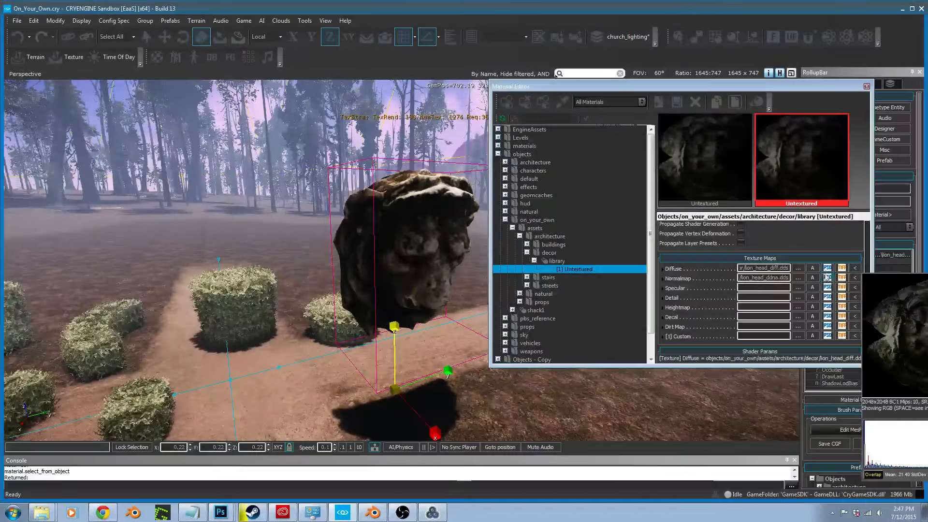
# Set the material's Specular Color to dark gray (53,53,53)
pyautogui.scroll(3, 866, 257)
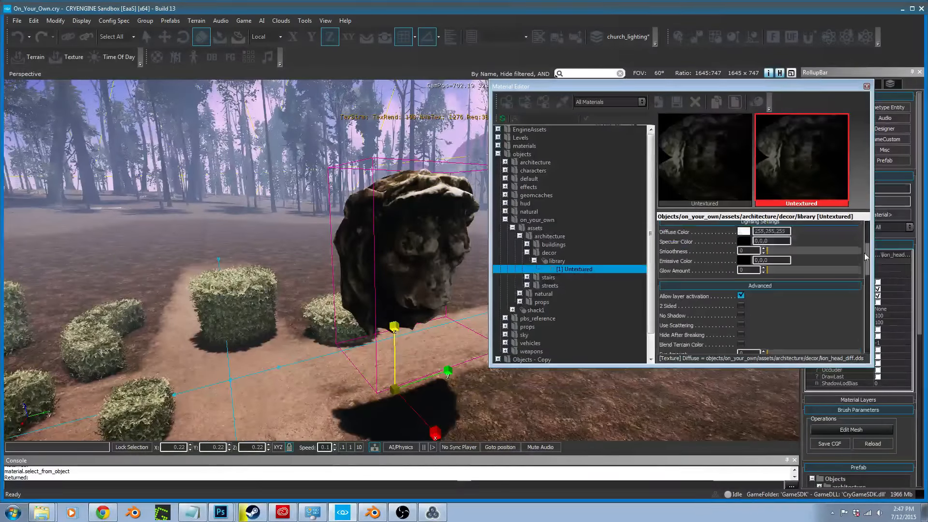
pyautogui.scroll(2, 867, 257)
pyautogui.click(744, 274)
pyautogui.click(471, 256)
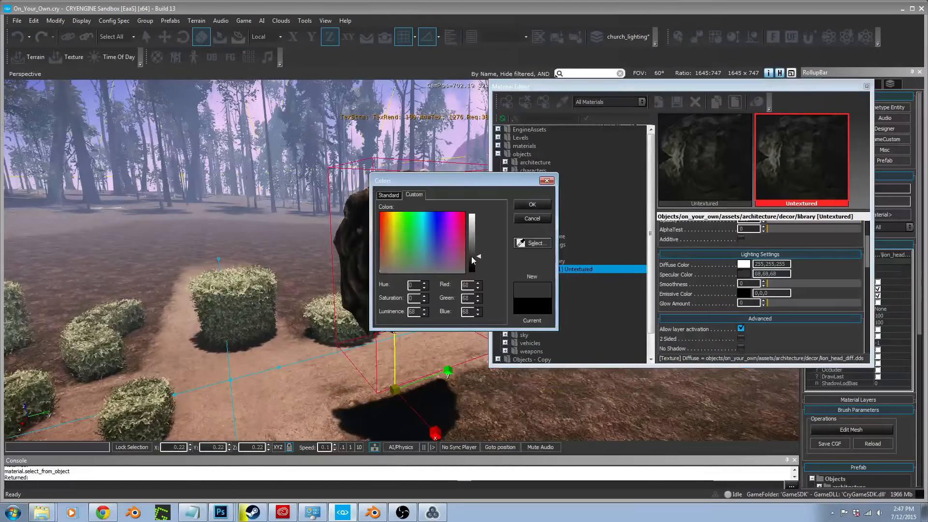
pyautogui.moveTo(492, 184); pyautogui.dragTo(625, 137)
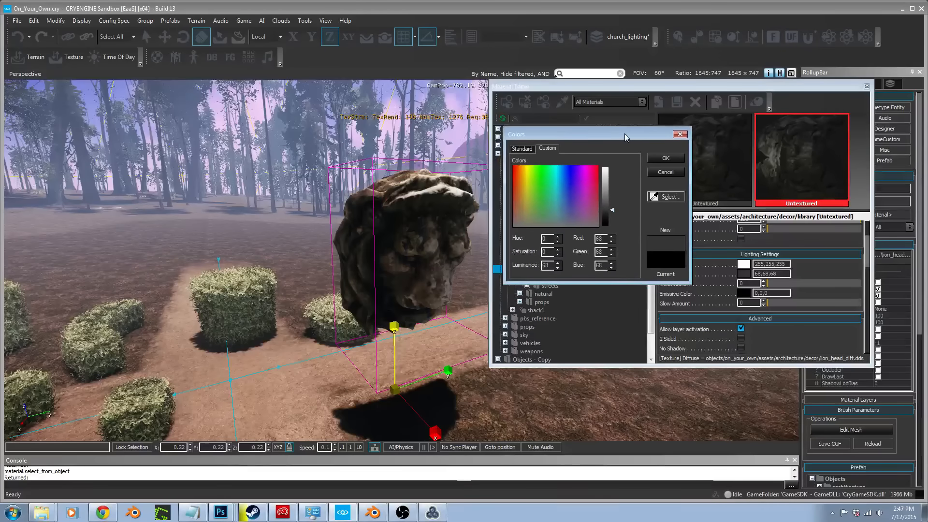
pyautogui.moveTo(612, 210); pyautogui.dragTo(612, 213)
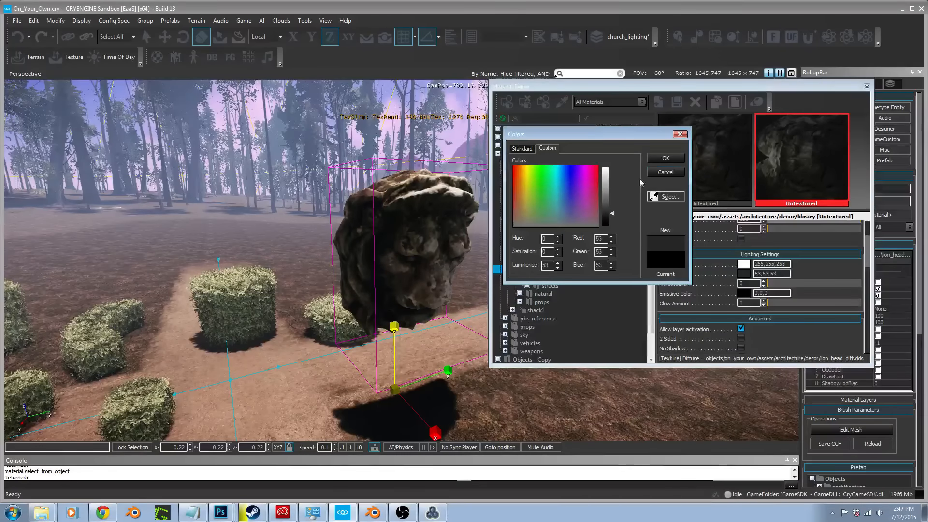
pyautogui.click(665, 158)
# Set the material's Smoothness to 39 and close the Material Editor
pyautogui.moveTo(767, 283)
pyautogui.mouseDown()
pyautogui.moveTo(793, 286)
pyautogui.moveTo(783, 284)
pyautogui.mouseUp()
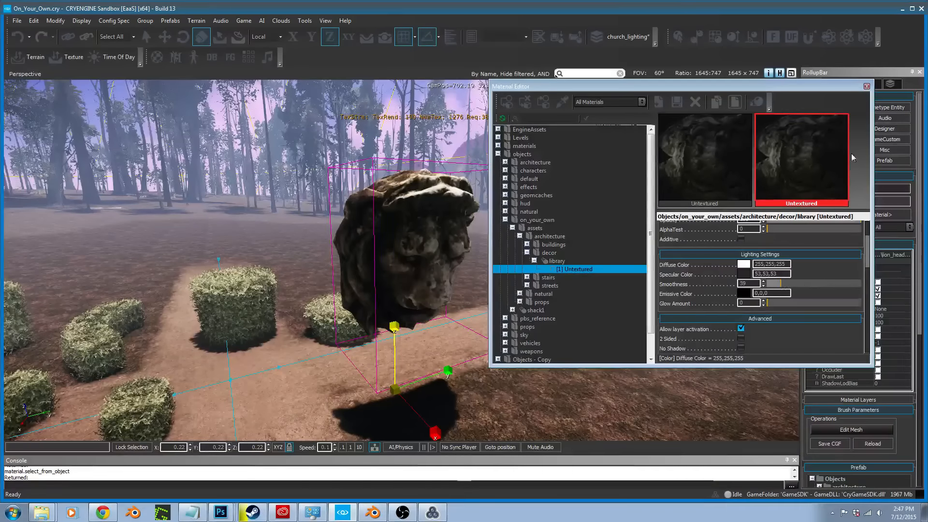
pyautogui.click(867, 86)
pyautogui.moveTo(409, 276); pyautogui.dragTo(436, 286, button='right')
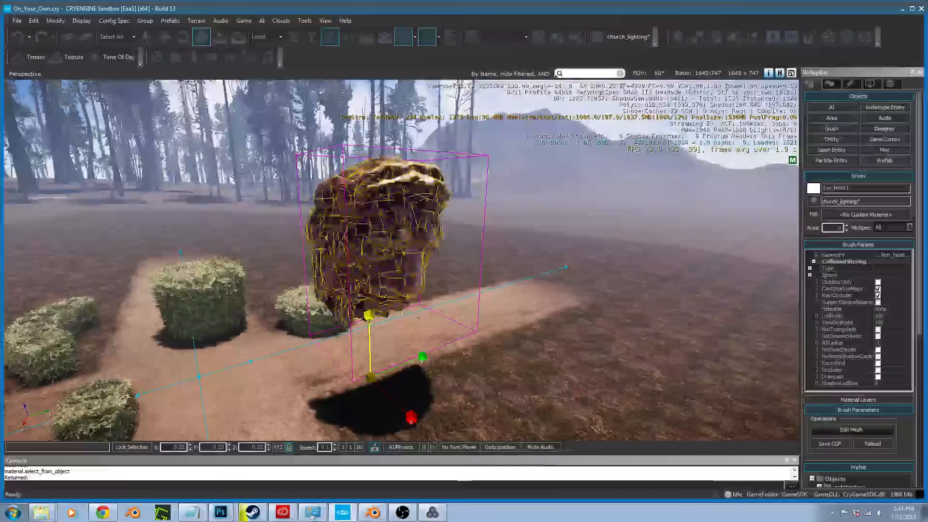
# Tilt the lion head backward by rotating it about its local Y axis to -80 degrees
pyautogui.press('3')
pyautogui.press('w')
pyautogui.moveTo(417, 356); pyautogui.dragTo(377, 319, button='right')
pyautogui.press('d')
pyautogui.moveTo(503, 358); pyautogui.dragTo(436, 413, button='right')
pyautogui.press('s')
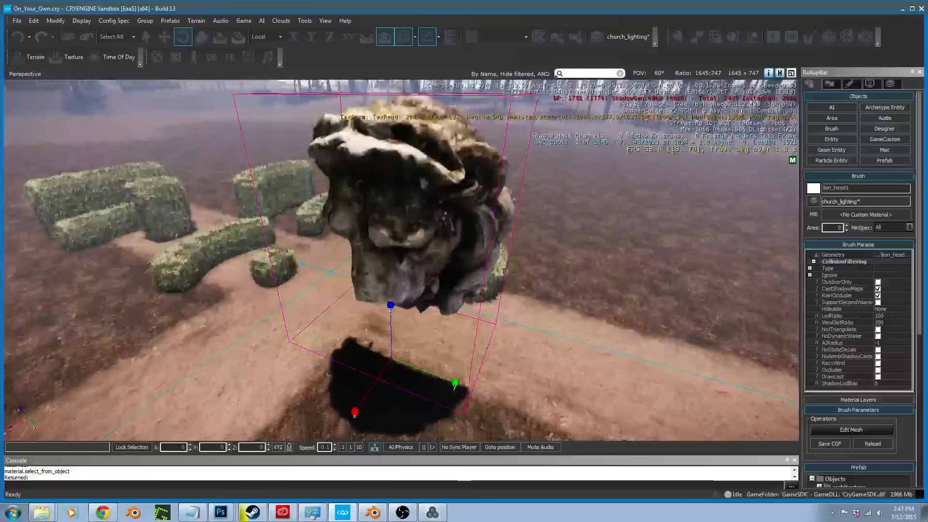
pyautogui.moveTo(437, 415); pyautogui.dragTo(473, 365)
# Examine the tilted lion head's face, mane and sides at close range to judge the texture and normal map under scene lighting
pyautogui.press('w')
pyautogui.moveTo(473, 365); pyautogui.dragTo(443, 416, button='right')
pyautogui.press('a')
pyautogui.press('w')
pyautogui.press('a')
pyautogui.press('s')
pyautogui.press('d')
pyautogui.press('w')
pyautogui.press('d')
pyautogui.press('s')
pyautogui.press('s')
pyautogui.press('a')
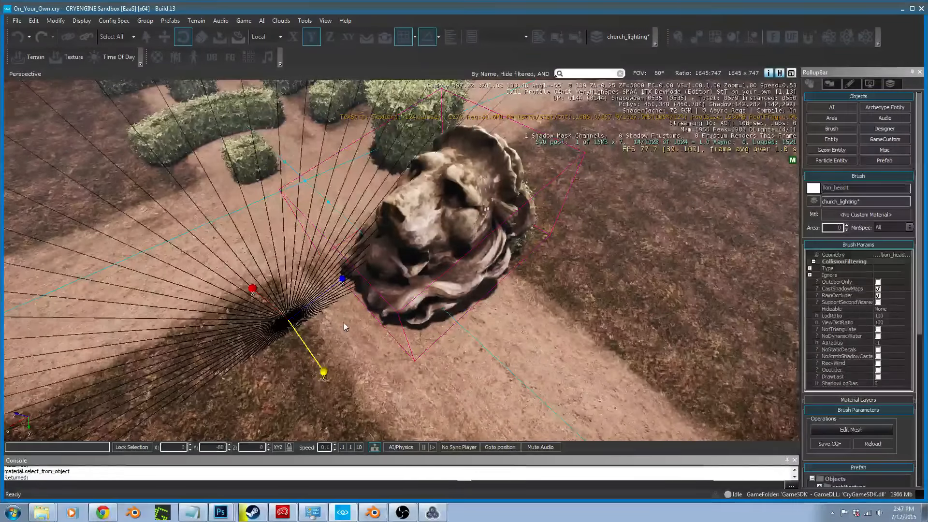
pyautogui.moveTo(397, 274); pyautogui.dragTo(771, 218, button='right')
pyautogui.press('a')
pyautogui.press('w')
pyautogui.press('d')
pyautogui.press('d')
pyautogui.press('a')
pyautogui.press('a')
pyautogui.press('d')
pyautogui.press('w')
pyautogui.moveTo(399, 213); pyautogui.dragTo(557, 73, button='right')
pyautogui.press('s')
pyautogui.press('s')
pyautogui.press('a')
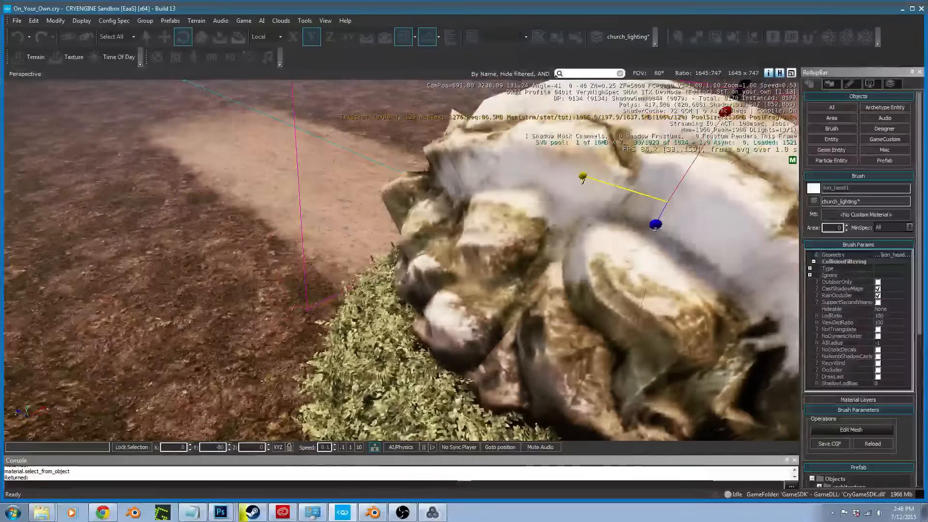
pyautogui.press('d')
pyautogui.moveTo(556, 73); pyautogui.dragTo(557, 74, button='right')
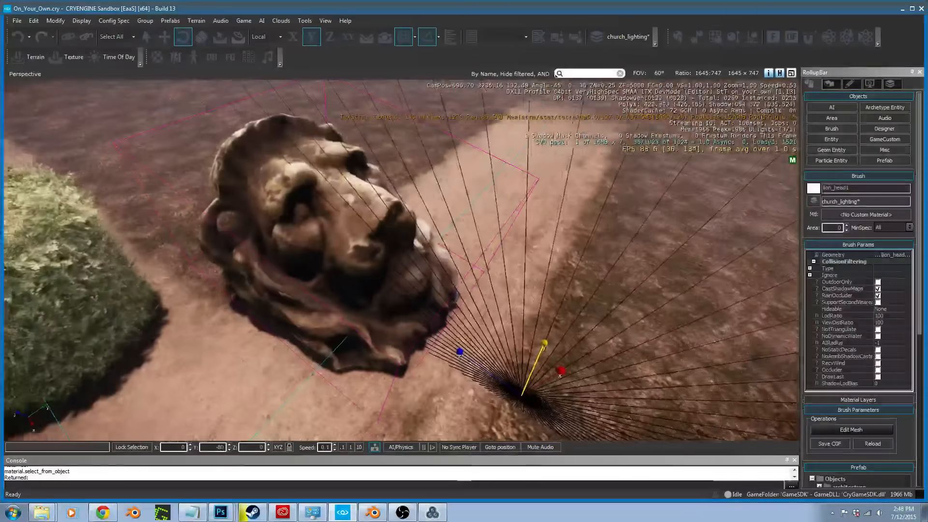
# Rotate the lion head back to nearly upright, at -5 degrees about its local Y axis
pyautogui.moveTo(532, 356); pyautogui.dragTo(542, 290)
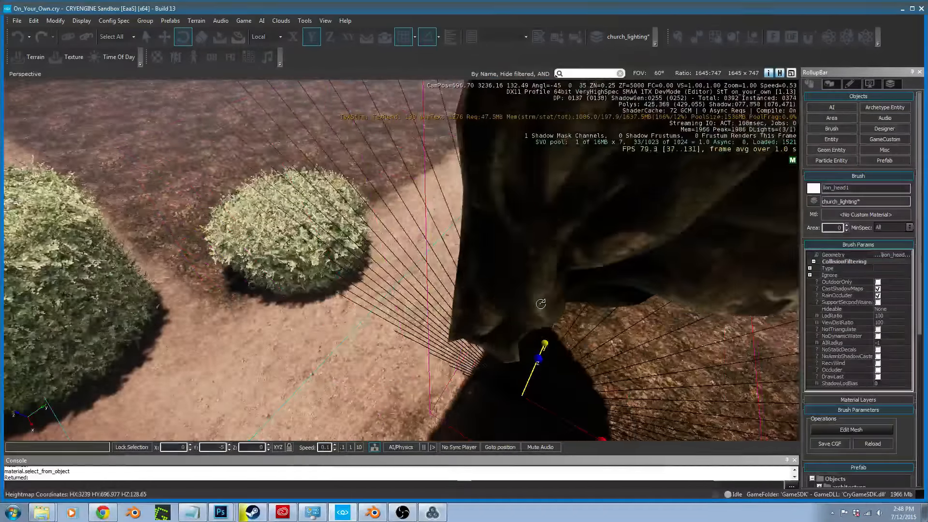
pyautogui.moveTo(556, 74); pyautogui.dragTo(556, 76, button='right')
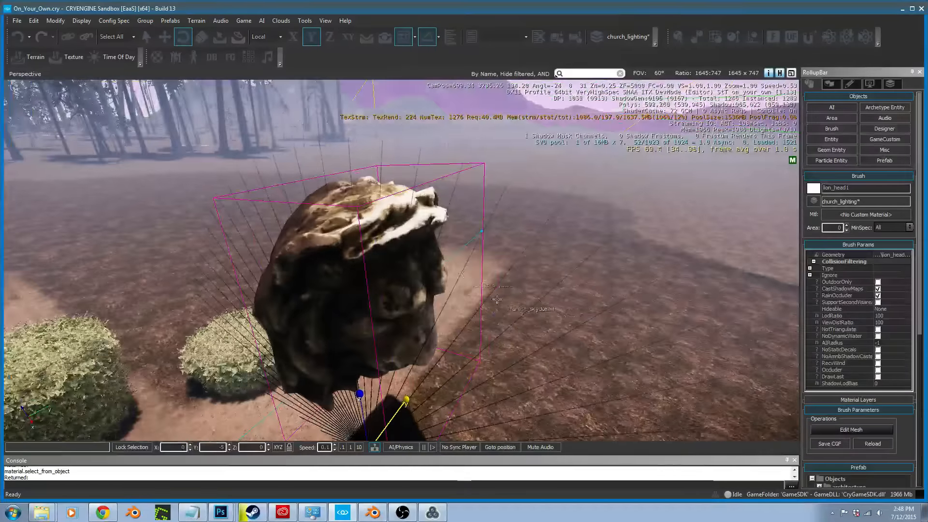
pyautogui.moveTo(402, 277); pyautogui.dragTo(401, 279, button='right')
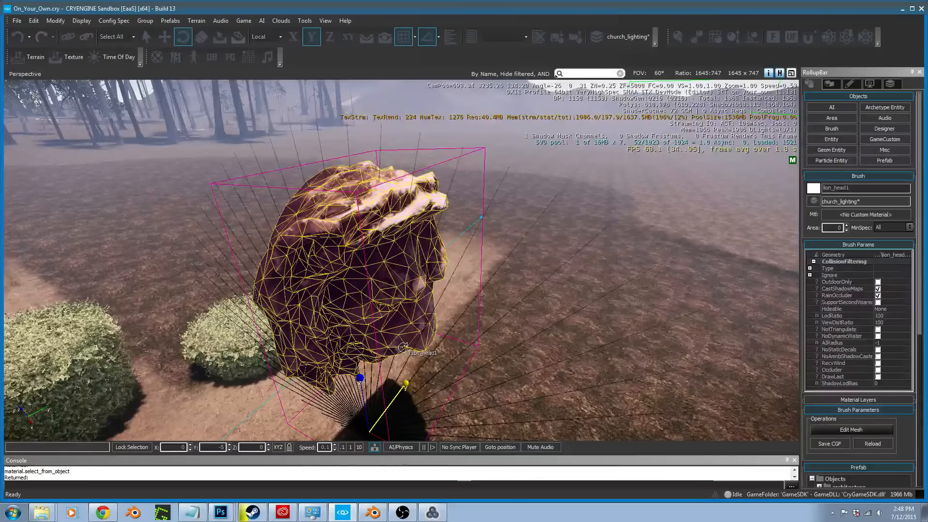
# Switch to Blender and select the open edge loop around the back of the lion head mesh in Edit Mode
pyautogui.click(376, 516)
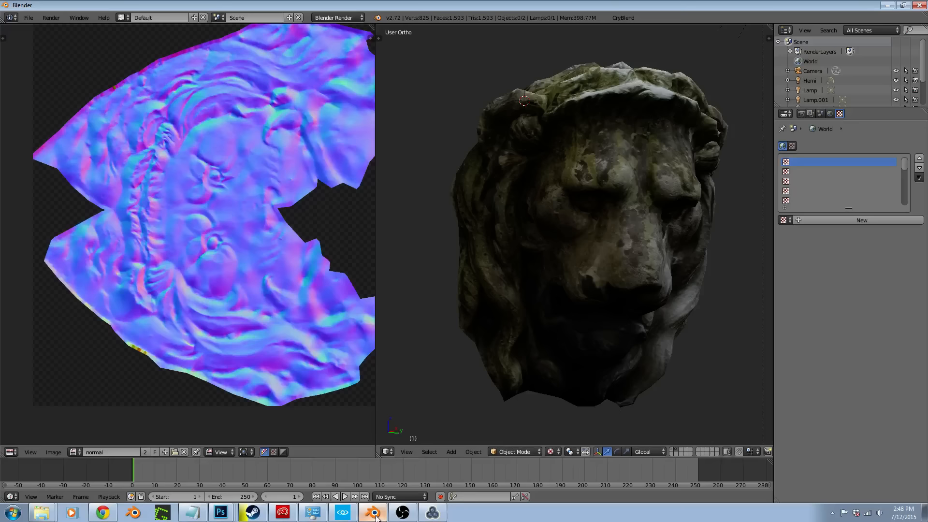
pyautogui.moveTo(515, 234); pyautogui.dragTo(593, 240, button='middle')
pyautogui.rightClick(594, 240)
pyautogui.press('Tab')
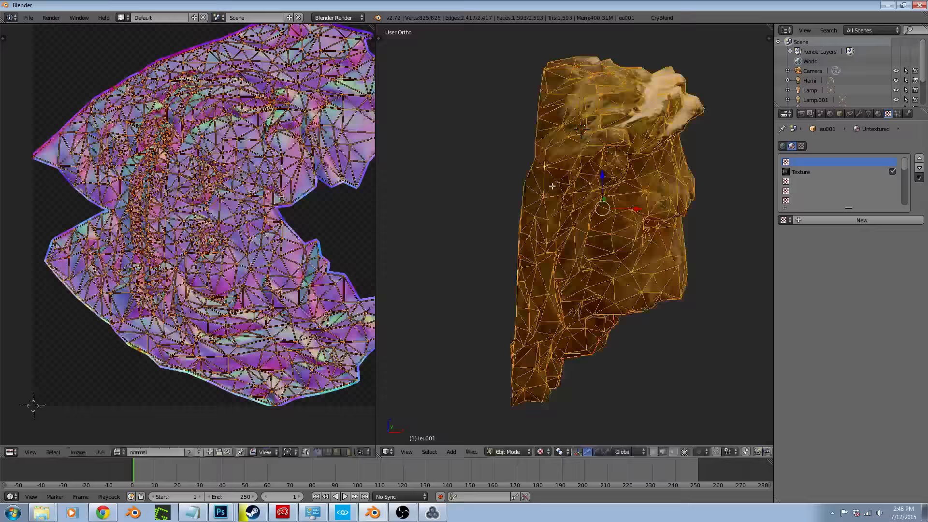
pyautogui.press('a')
pyautogui.keyDown('alt'); pyautogui.rightClick(550, 147); pyautogui.keyUp('alt')
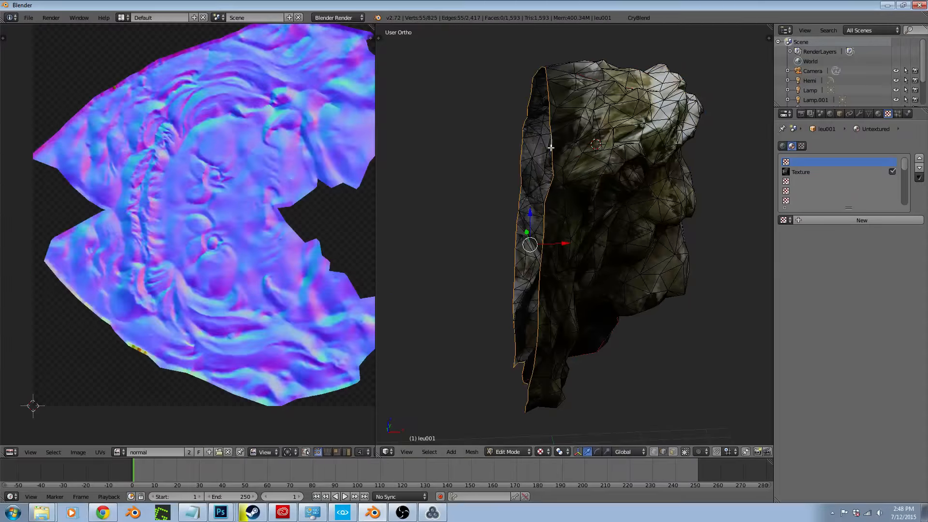
pyautogui.press('s')
pyautogui.press('x')
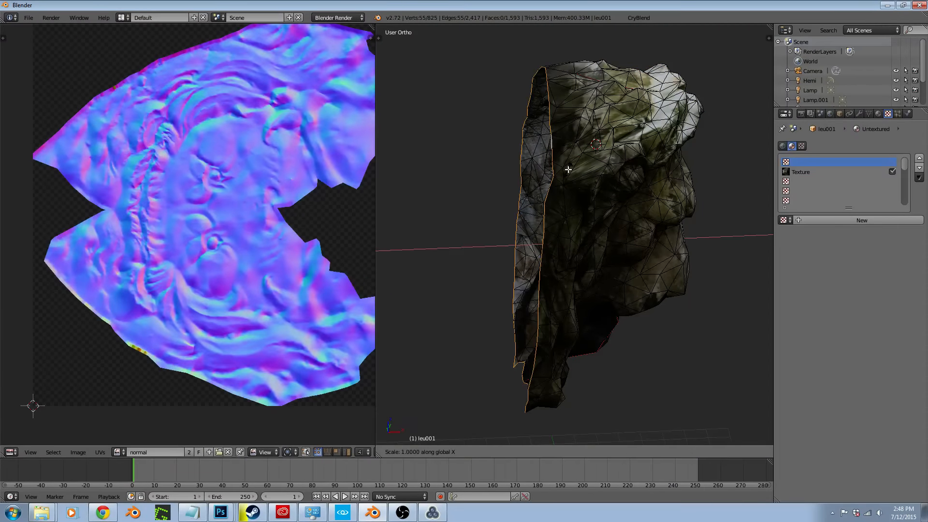
pyautogui.press('2')
pyautogui.press('Escape')
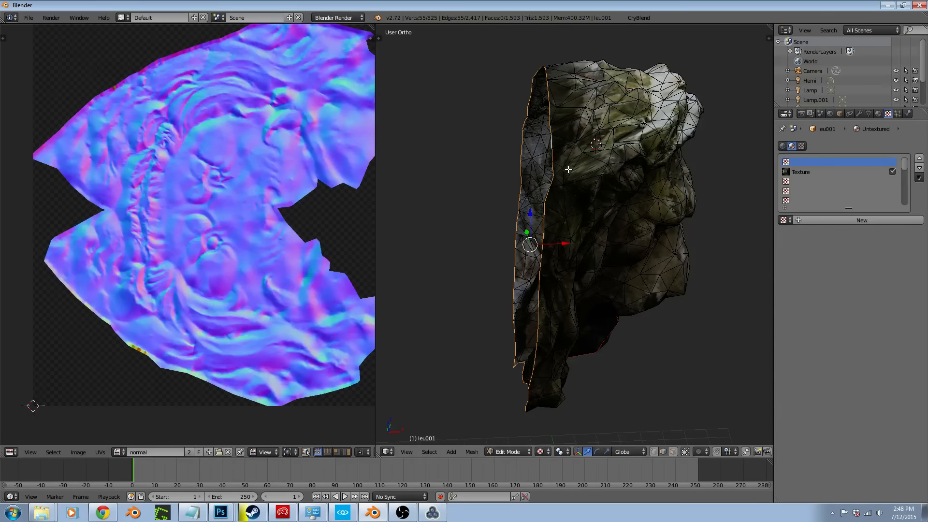
# Flatten the lion head's back edge loop by scaling it along the global X axis
pyautogui.press('s')
pyautogui.press('x')
pyautogui.press('2')
pyautogui.press('Return')
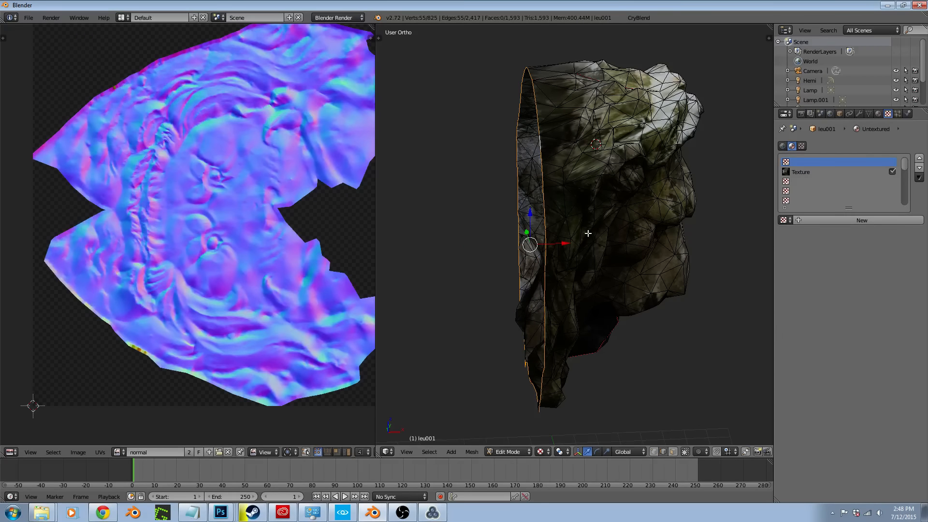
# Move the flattened loop along the global X axis to extend the back of the head slightly, and return to Object Mode
pyautogui.moveTo(588, 233)
pyautogui.mouseDown(button='middle')
pyautogui.moveTo(556, 232)
pyautogui.moveTo(586, 218)
pyautogui.moveTo(582, 229)
pyautogui.mouseUp(button='middle')
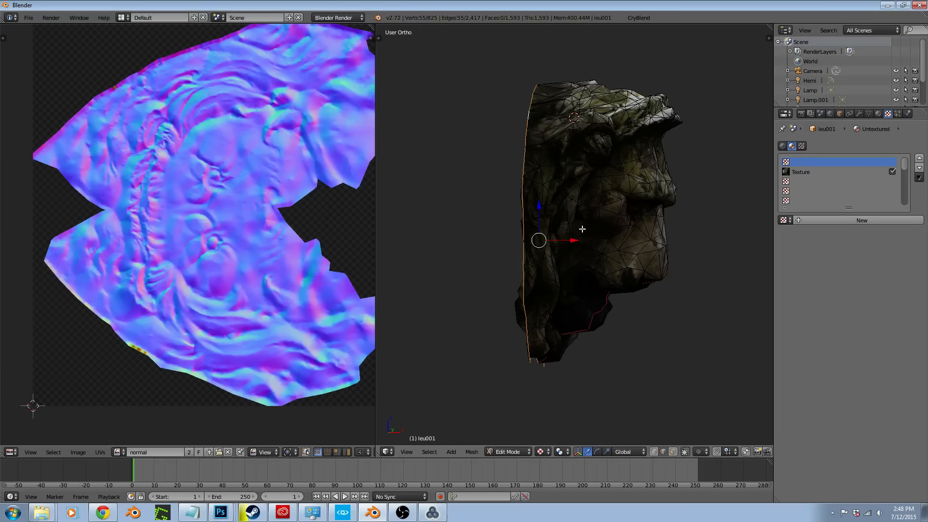
pyautogui.press('g')
pyautogui.press('x')
pyautogui.click(562, 238)
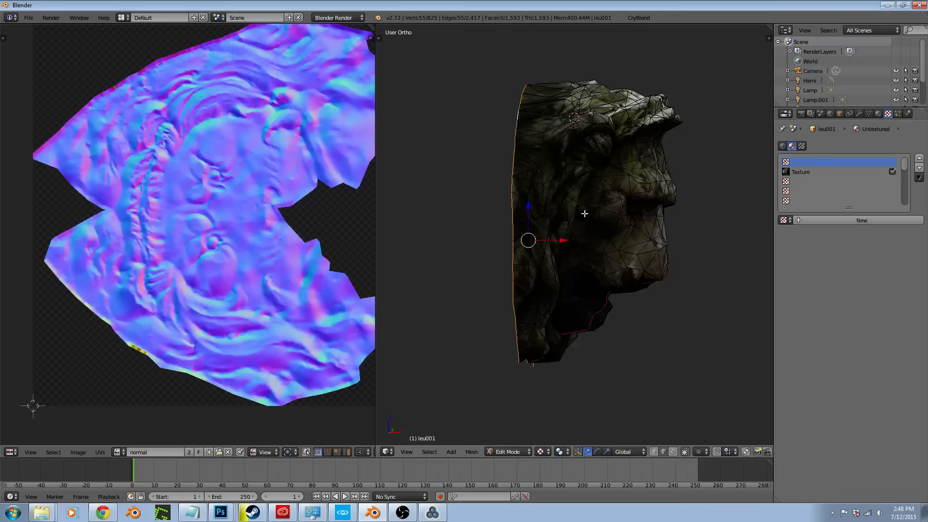
pyautogui.scroll(6, 583, 206)
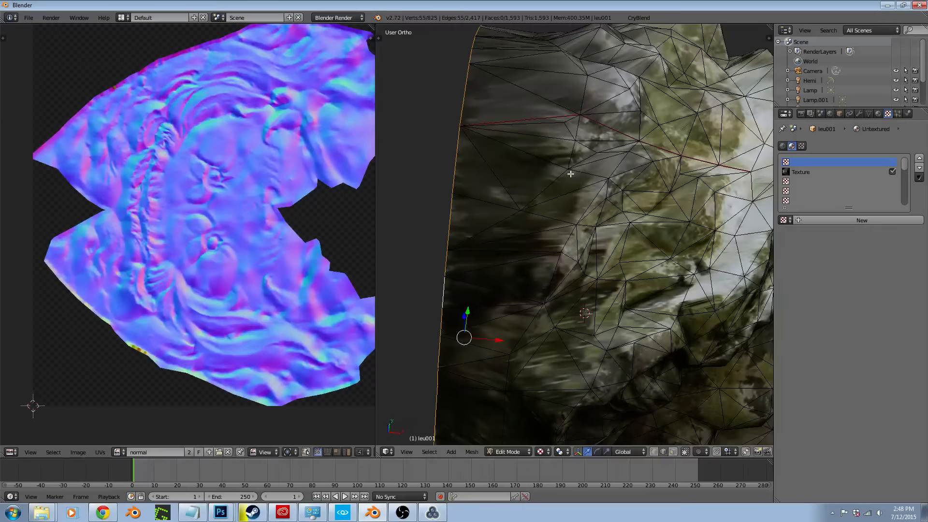
pyautogui.moveTo(570, 174); pyautogui.dragTo(381, 168, button='middle')
pyautogui.scroll(-6, 603, 155)
pyautogui.moveTo(498, 239); pyautogui.dragTo(475, 245)
pyautogui.scroll(-3, 493, 241)
pyautogui.moveTo(475, 246); pyautogui.dragTo(652, 262, button='middle')
pyautogui.press('Tab')
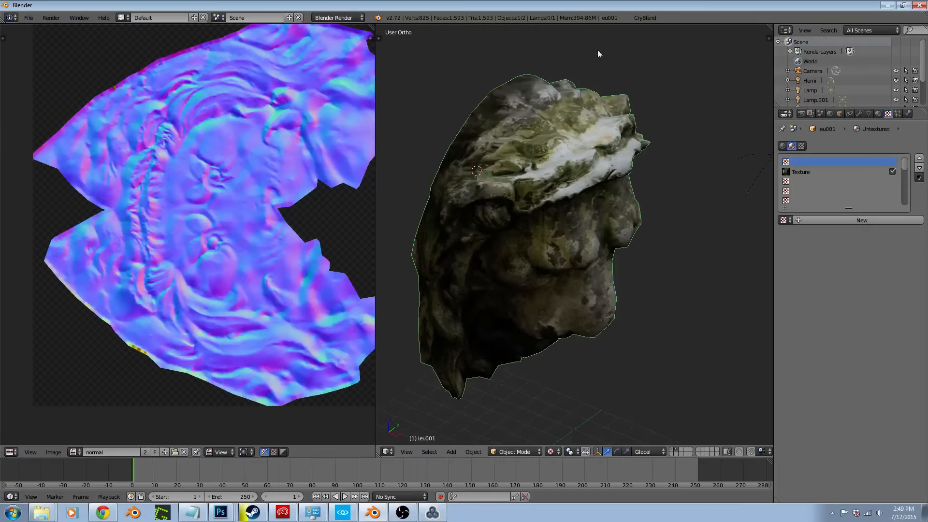
# Switch to CRYENGINE Sandbox and inspect the lion head's flattened back and lower edge
pyautogui.hotkey('alt', 'Tab')
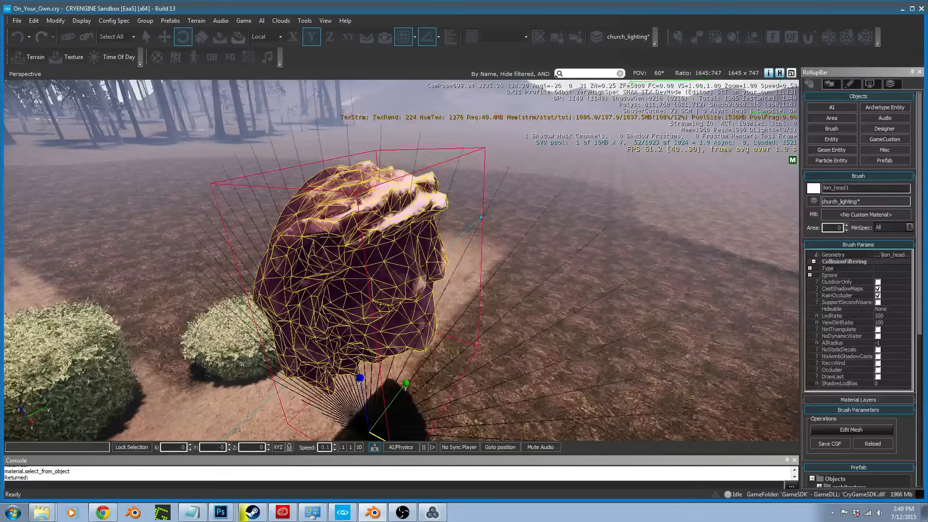
pyautogui.press('a')
pyautogui.moveTo(344, 326); pyautogui.dragTo(357, 326, button='right')
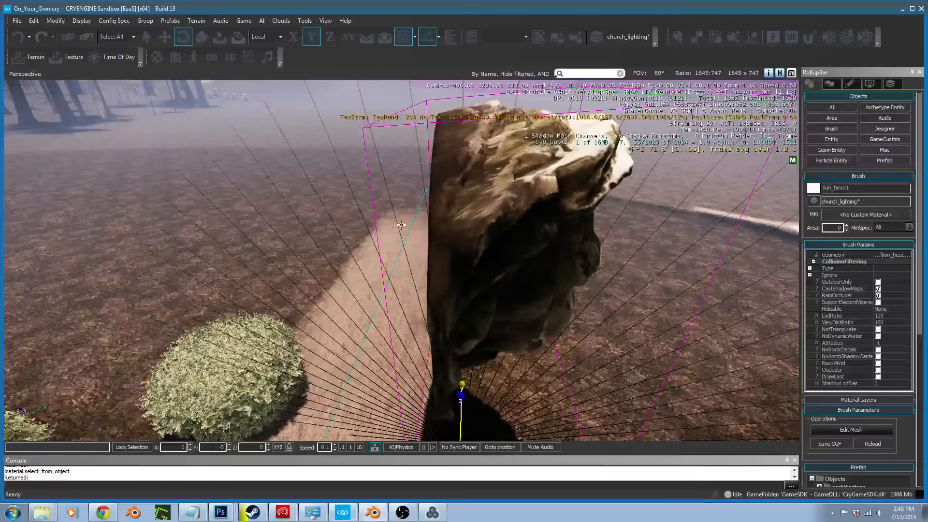
pyautogui.press('s')
pyautogui.moveTo(401, 226); pyautogui.dragTo(388, 243, button='right')
pyautogui.press('d')
pyautogui.press('a')
pyautogui.press('w')
# In Blender, select a vertex on the lower back edge of the lion head in vertex mode and snap the 3D cursor to it
pyautogui.moveTo(0, 100); pyautogui.dragTo(649, 0)
pyautogui.rightClick(563, 232)
pyautogui.press('Tab')
pyautogui.moveTo(534, 273); pyautogui.dragTo(565, 200, button='middle')
pyautogui.scroll(5, 509, 368)
pyautogui.hotkey('ctrl', 'Tab')
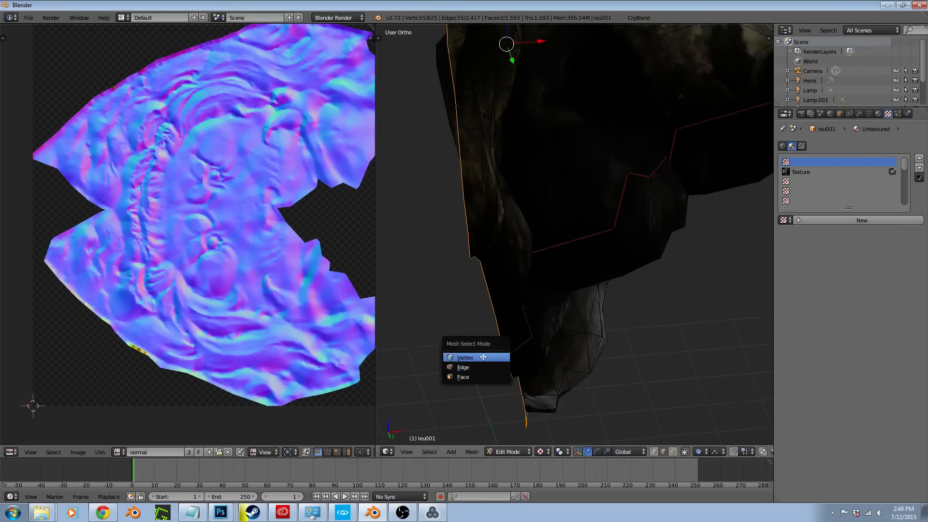
pyautogui.click(484, 357)
pyautogui.rightClick(504, 358)
pyautogui.hotkey('shift', 's')
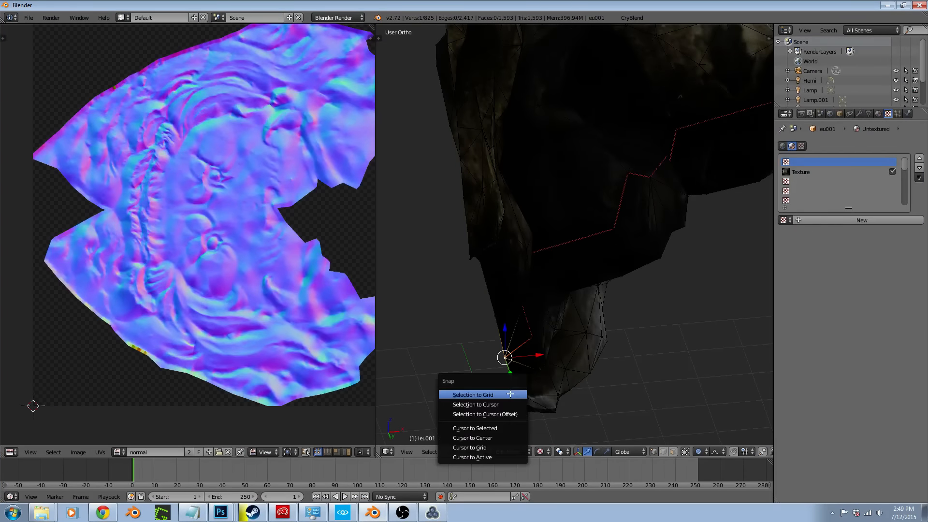
pyautogui.click(485, 428)
# Set the lion head's origin to the 3D cursor at the base of the mesh, working in Object Mode
pyautogui.moveTo(485, 428); pyautogui.dragTo(555, 368, button='middle')
pyautogui.press('Tab')
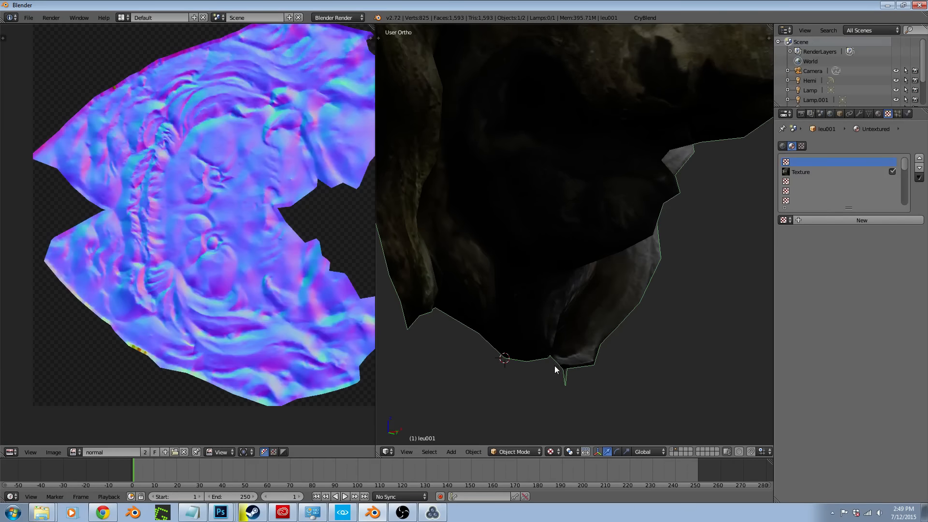
pyautogui.hotkey('ctrl', 'shift', 'alt', 'c')
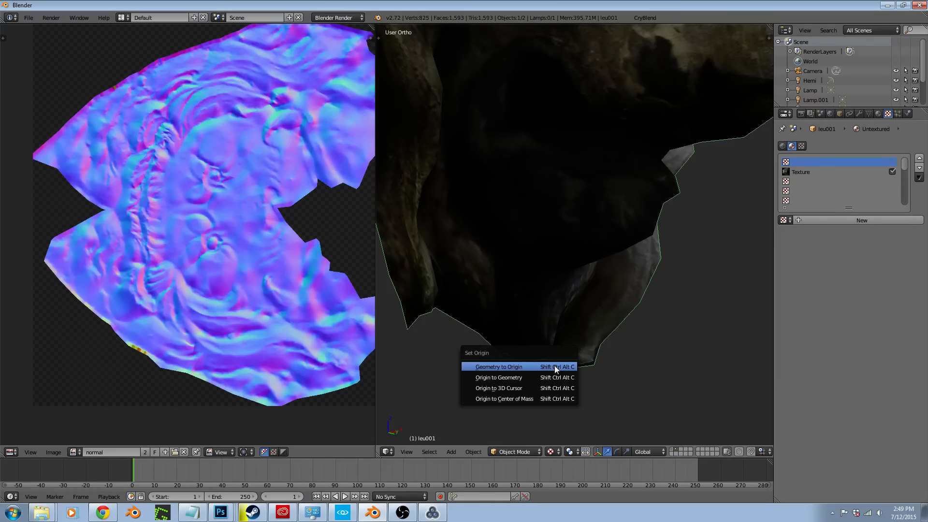
pyautogui.click(518, 389)
pyautogui.scroll(-5, 600, 330)
pyautogui.scroll(1, 595, 330)
pyautogui.moveTo(526, 349); pyautogui.dragTo(485, 362, button='middle')
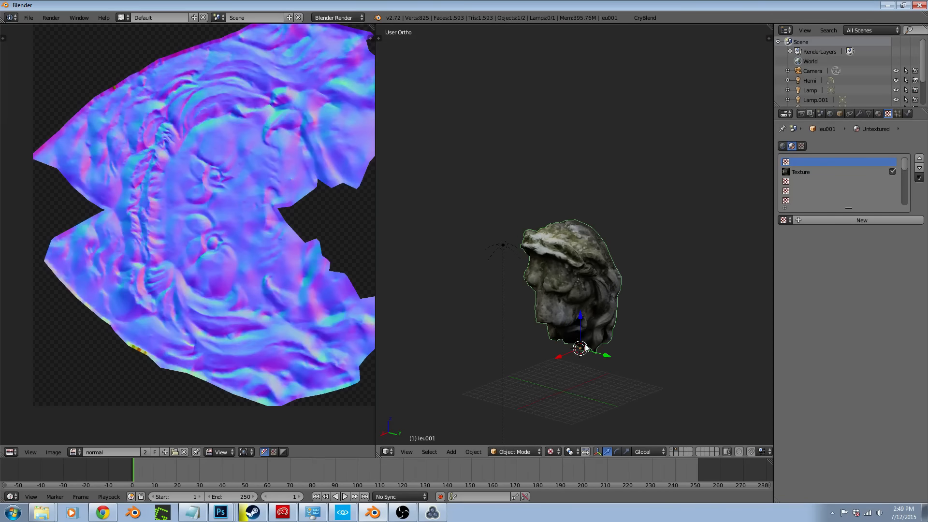
pyautogui.scroll(6, 599, 334)
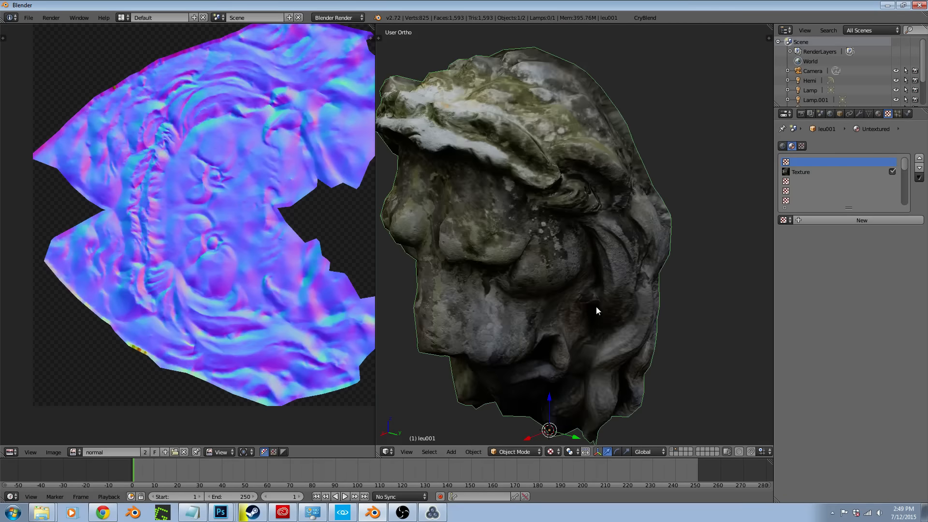
pyautogui.scroll(-3, 616, 222)
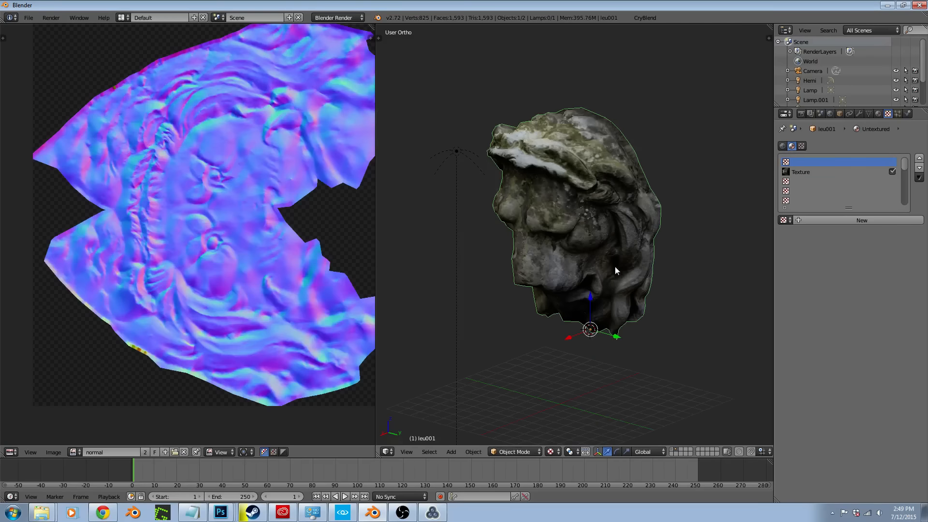
pyautogui.moveTo(538, 272); pyautogui.dragTo(653, 275, button='middle')
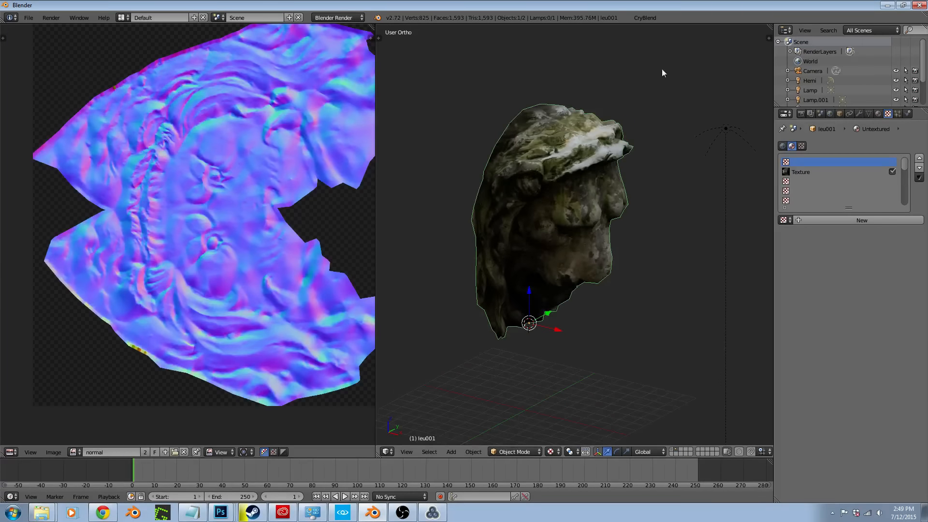
# Export the lion head to the game with CryBlend into the architecture decor folder
pyautogui.click(647, 18)
pyautogui.click(663, 218)
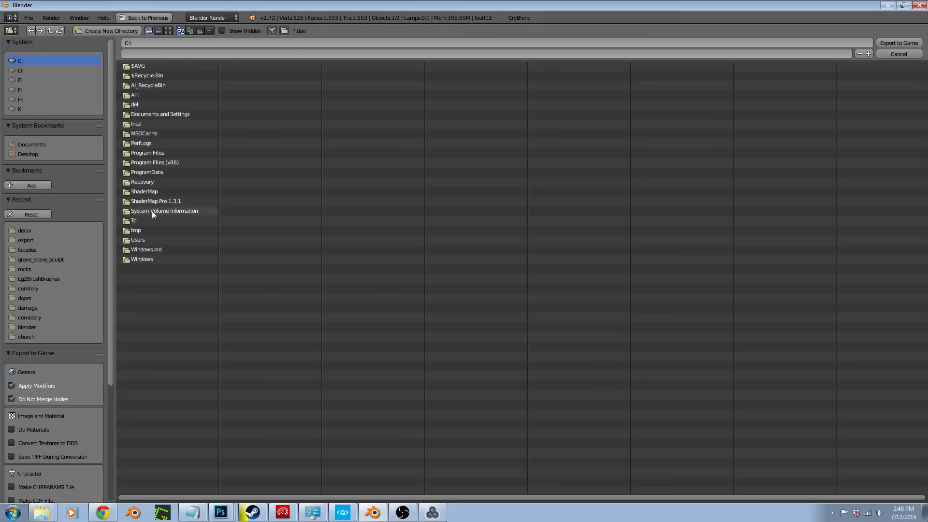
pyautogui.click(45, 231)
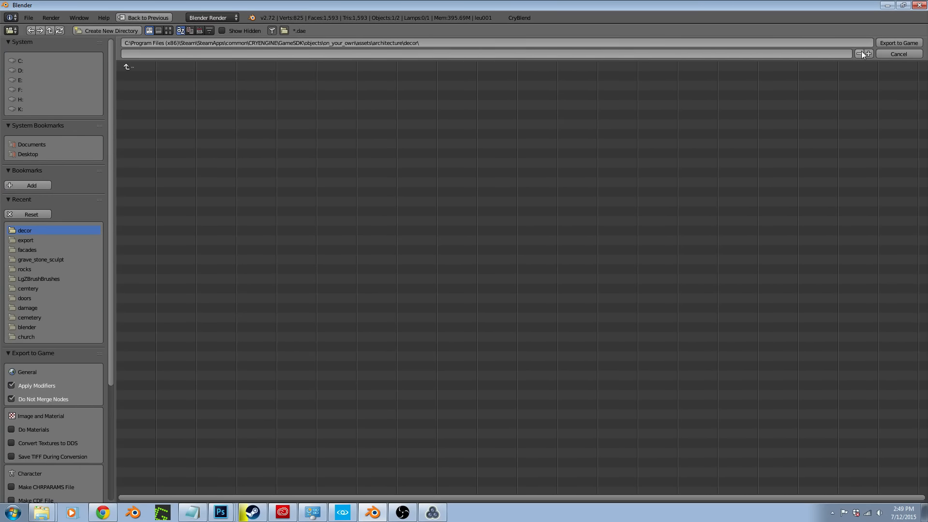
pyautogui.click(884, 43)
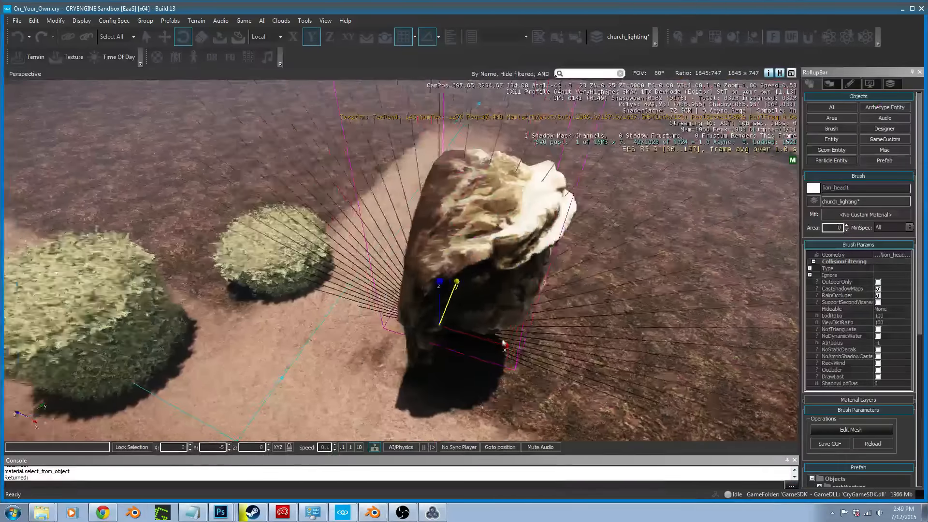
# In CRYENGINE Sandbox, raise the lion head brush along the Z axis to a height of 130
pyautogui.press('w')
pyautogui.press('d')
pyautogui.moveTo(503, 344); pyautogui.dragTo(425, 280, button='right')
pyautogui.press('2')
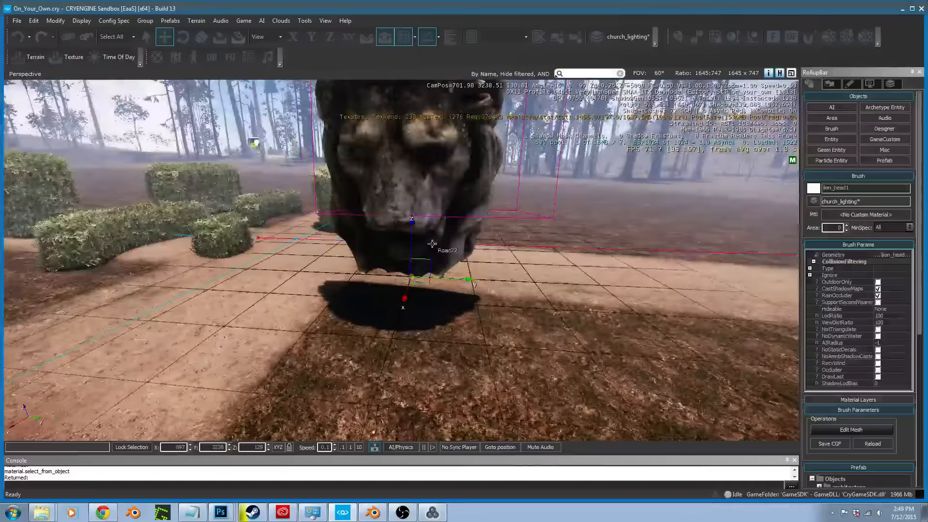
pyautogui.click(410, 225)
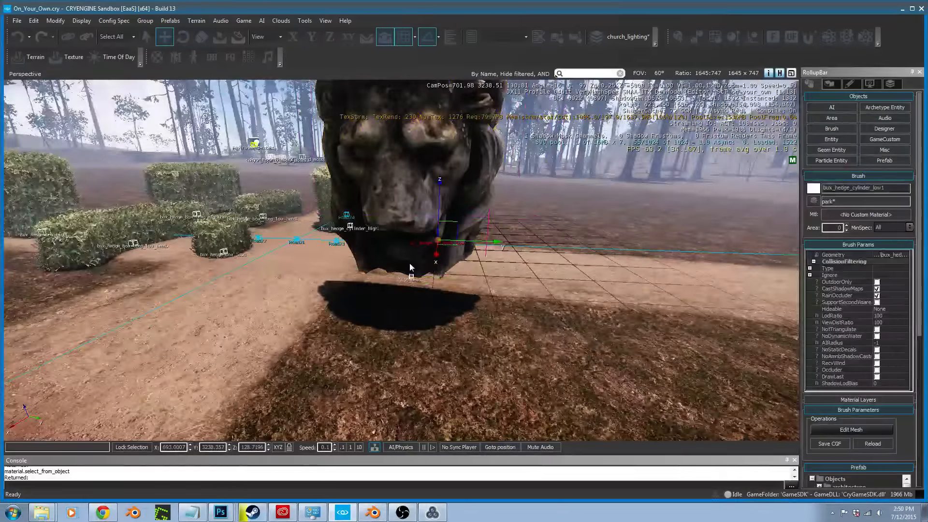
pyautogui.click(412, 239)
pyautogui.moveTo(412, 231); pyautogui.dragTo(413, 160)
# Examine the raised lion head from the side, checking its back edge and the pivot at its base
pyautogui.press('d')
pyautogui.moveTo(412, 160); pyautogui.dragTo(449, 133, button='right')
pyautogui.press('w')
pyautogui.press('a')
pyautogui.press('w')
pyautogui.press('s')
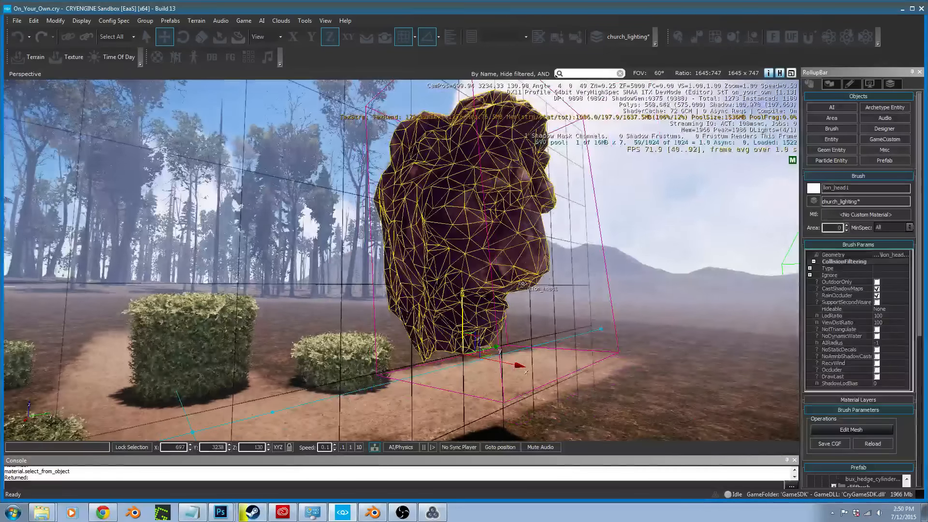
pyautogui.moveTo(522, 284); pyautogui.dragTo(525, 290, button='right')
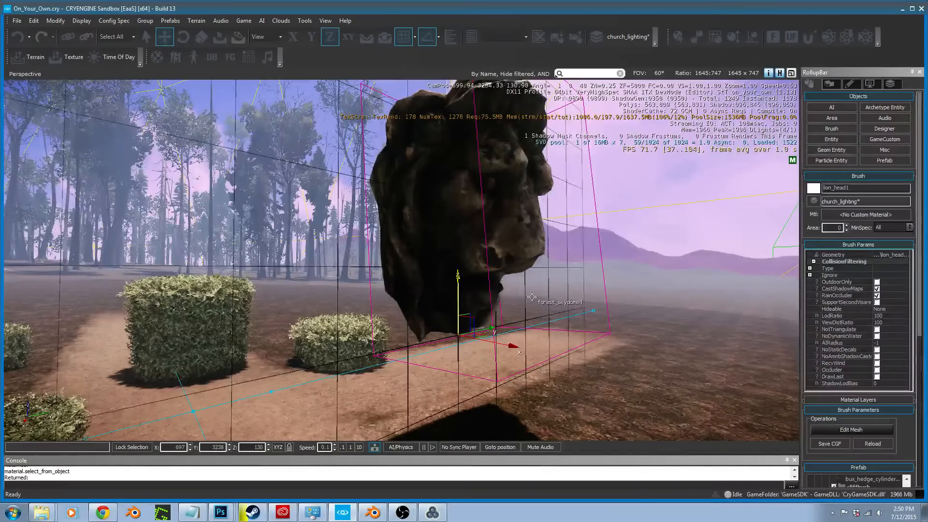
pyautogui.moveTo(532, 297); pyautogui.dragTo(507, 315, button='right')
# Rotate the lion head about its local Y axis to about -90 degrees, laying it face up, and undo the extra rotation
pyautogui.press('e')
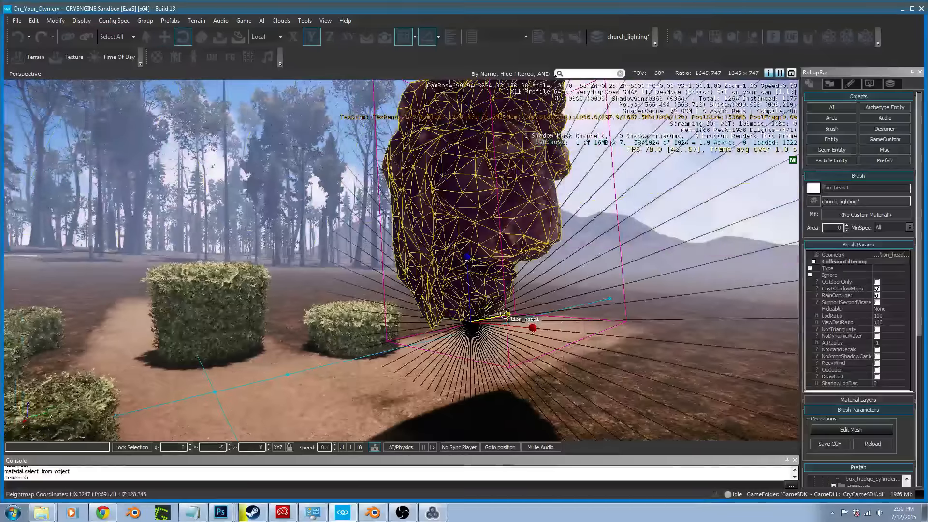
pyautogui.moveTo(505, 314); pyautogui.dragTo(527, 358)
pyautogui.press('w')
pyautogui.moveTo(527, 355); pyautogui.dragTo(648, 369, button='right')
pyautogui.press('a')
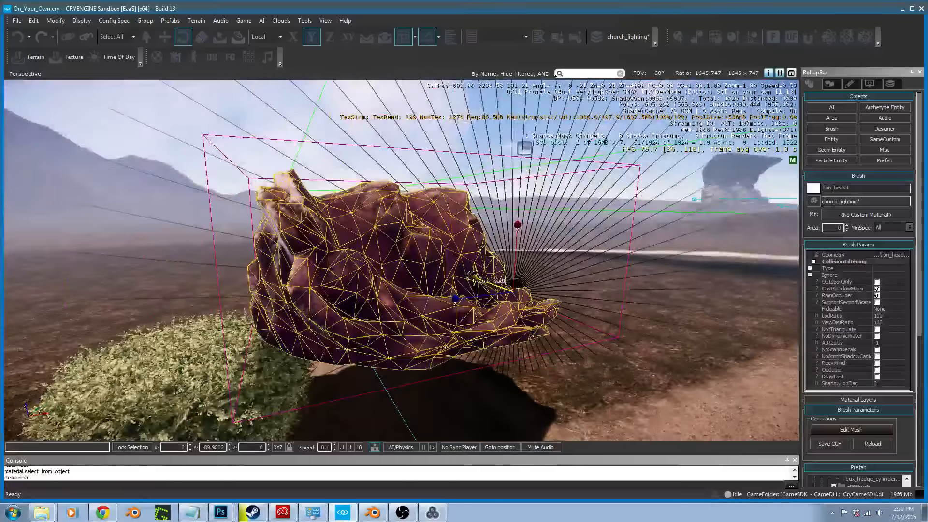
pyautogui.moveTo(472, 275); pyautogui.dragTo(473, 278)
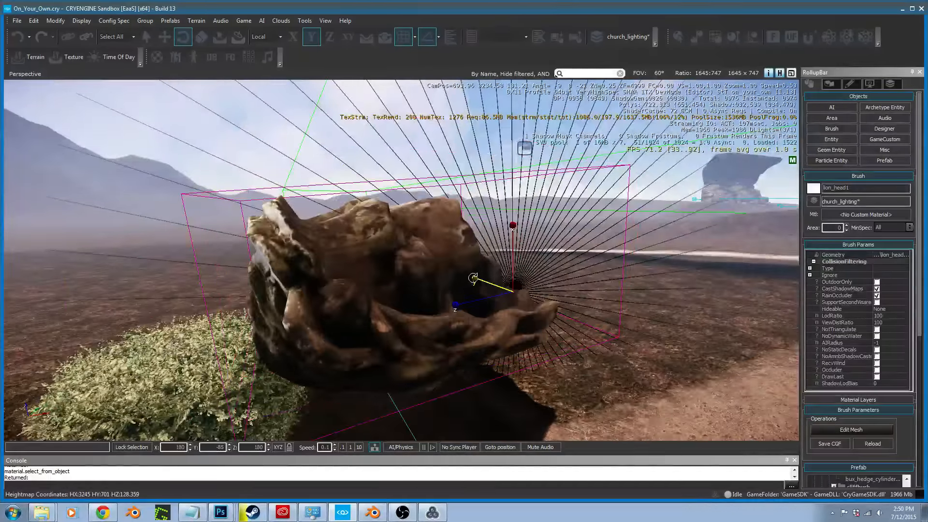
pyautogui.hotkey('ctrl', 'z')
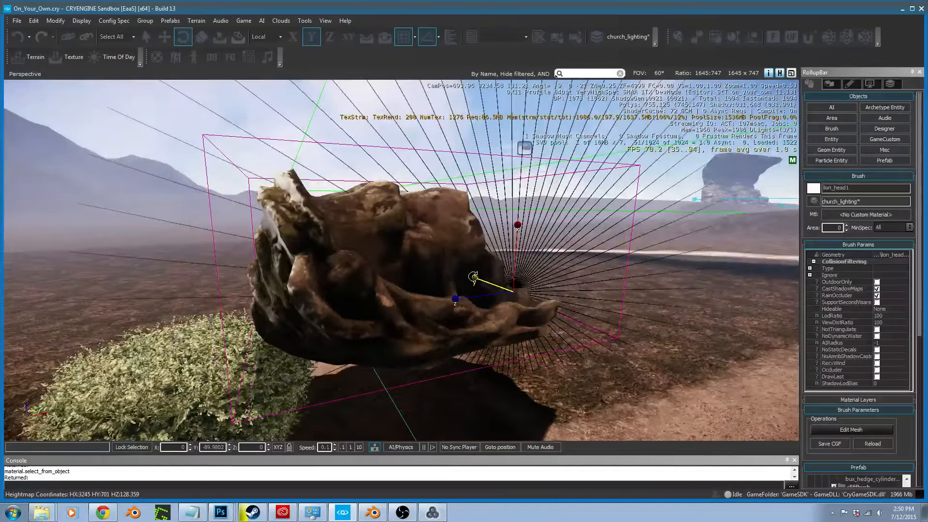
# Turn off grid snapping and lower the lion head along Z to about 128.83, down onto the ground
pyautogui.press('2')
pyautogui.moveTo(517, 234); pyautogui.dragTo(518, 260)
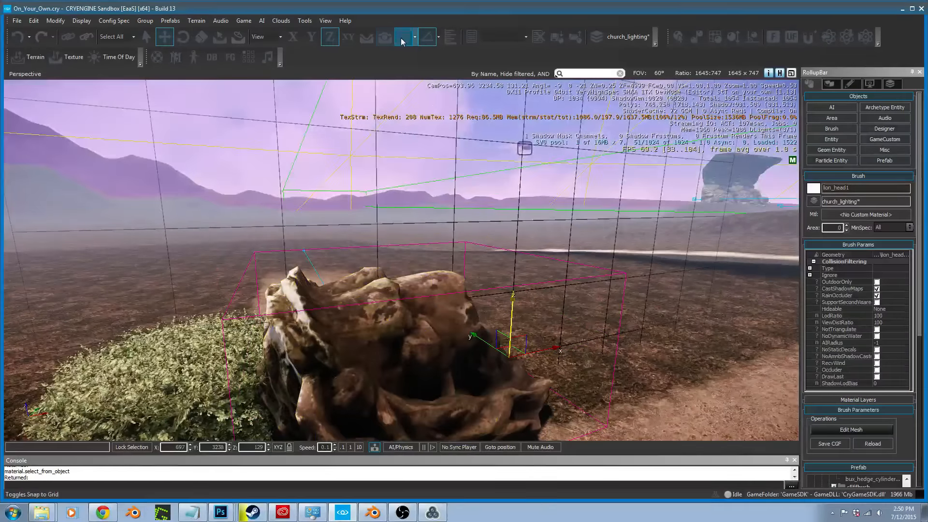
pyautogui.click(401, 41)
pyautogui.press('d')
pyautogui.moveTo(446, 242); pyautogui.dragTo(363, 285, button='right')
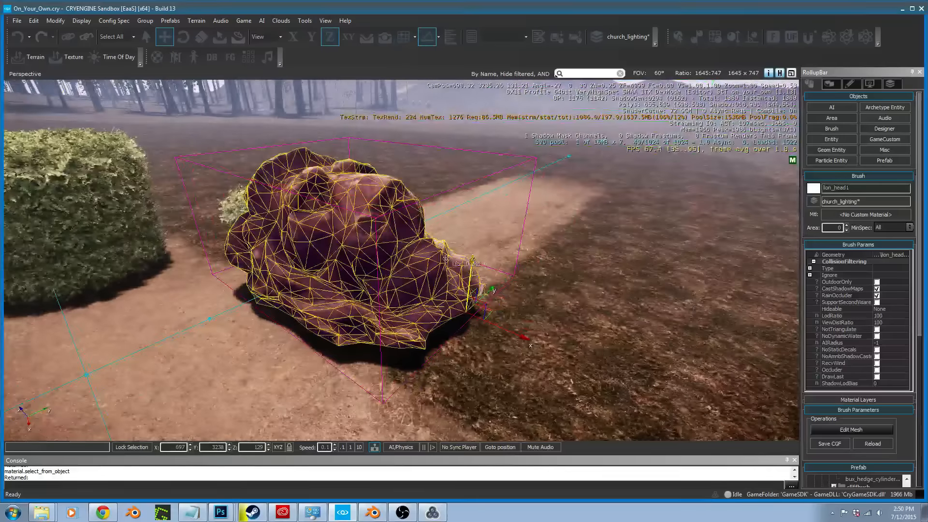
pyautogui.moveTo(445, 260); pyautogui.dragTo(469, 272)
# Rotate the lion head back upright about its local Y axis to -15 degrees
pyautogui.press('d')
pyautogui.press('w')
pyautogui.moveTo(397, 270); pyautogui.dragTo(339, 271, button='right')
pyautogui.press('s')
pyautogui.press('a')
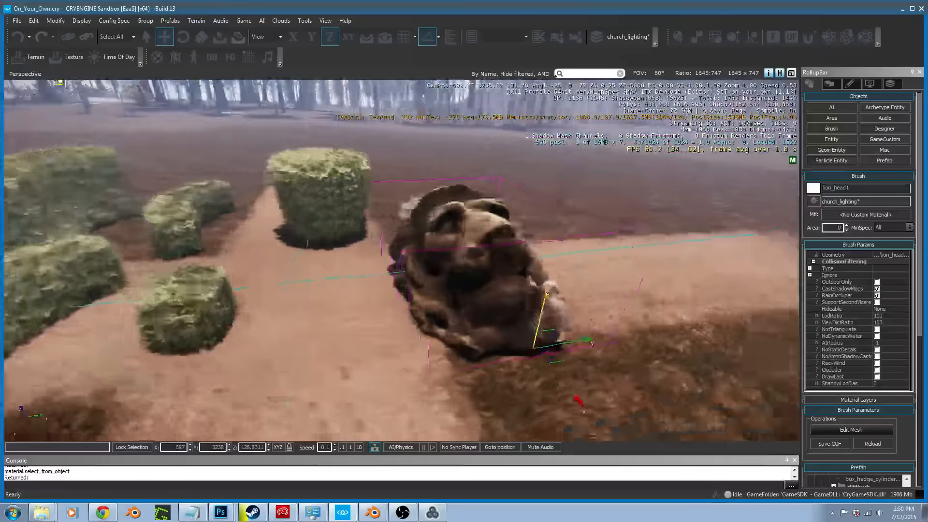
pyautogui.press('a')
pyautogui.moveTo(476, 269); pyautogui.dragTo(527, 278, button='right')
pyautogui.press('3')
pyautogui.moveTo(630, 322); pyautogui.dragTo(630, 358)
pyautogui.moveTo(630, 359); pyautogui.dragTo(651, 340, button='right')
pyautogui.press('s')
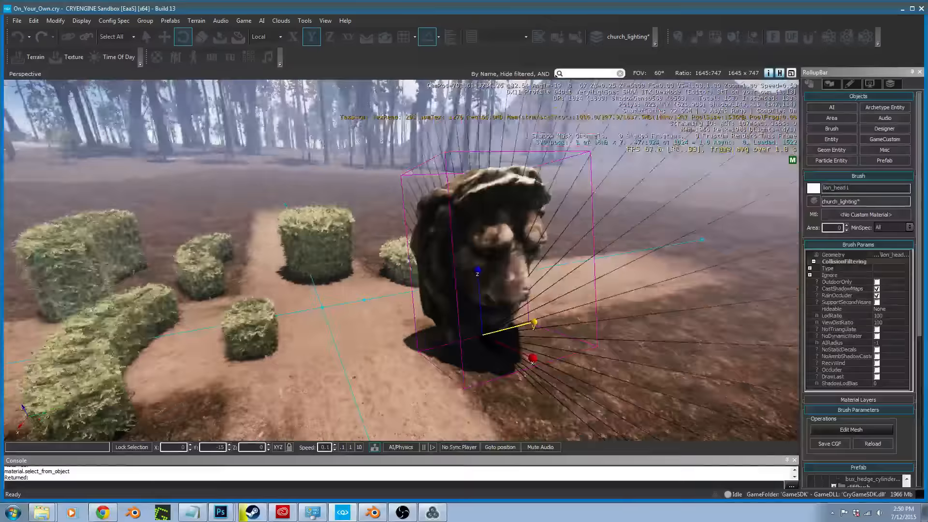
# Tilt the lion head further forward about its local Y axis
pyautogui.press('1')
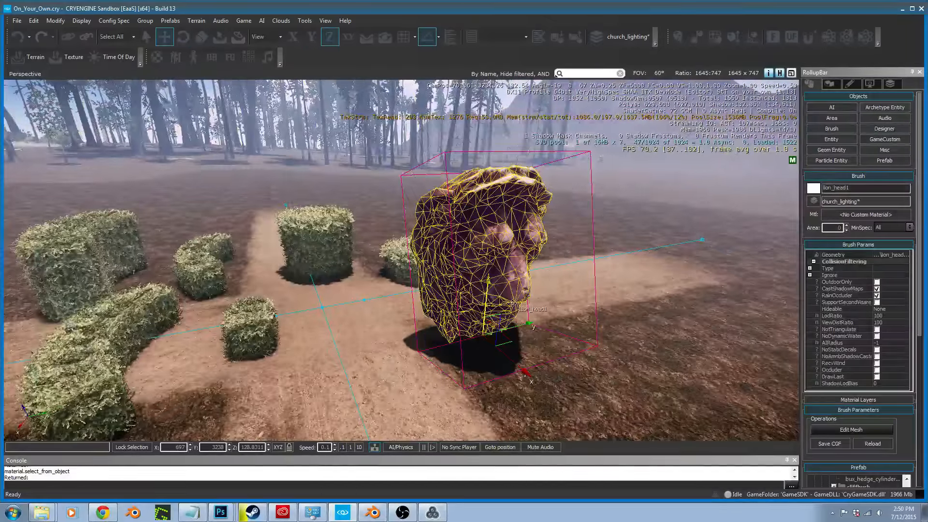
pyautogui.press('3')
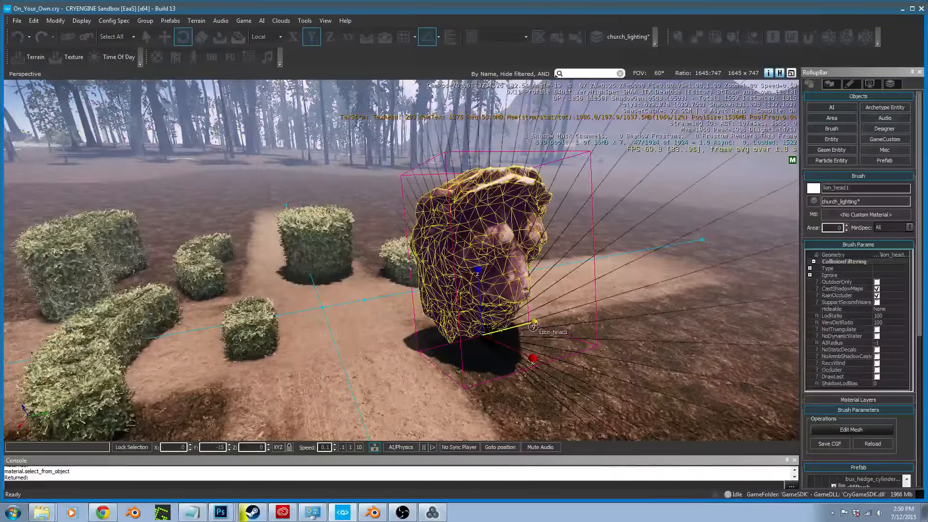
pyautogui.moveTo(533, 327)
pyautogui.mouseDown()
pyautogui.moveTo(525, 325)
pyautogui.moveTo(535, 318)
pyautogui.mouseUp()
pyautogui.press('1')
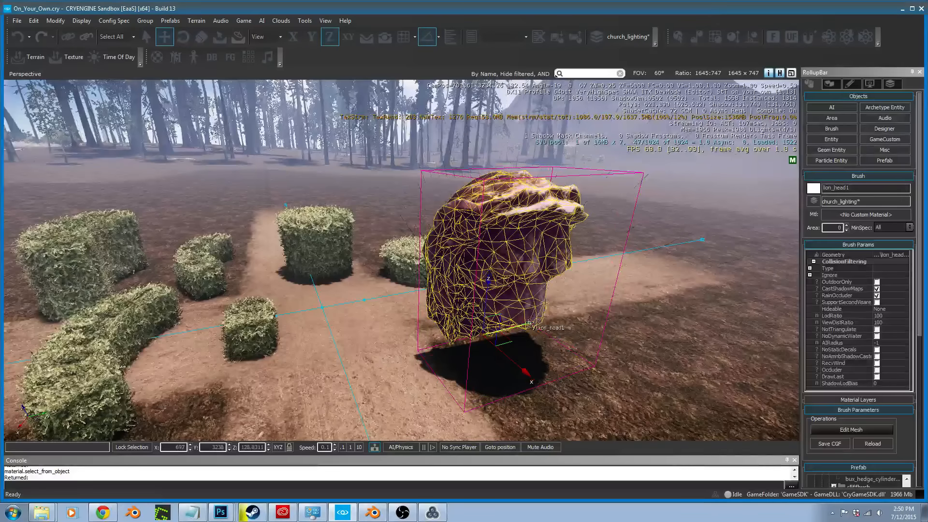
# Move the lion head in the XZ plane to about X 692.76 and Z 131.68, above the hedges
pyautogui.press('a')
pyautogui.moveTo(535, 316)
pyautogui.mouseDown(button='right')
pyautogui.moveTo(543, 313)
pyautogui.moveTo(525, 321)
pyautogui.mouseUp(button='right')
pyautogui.press('s')
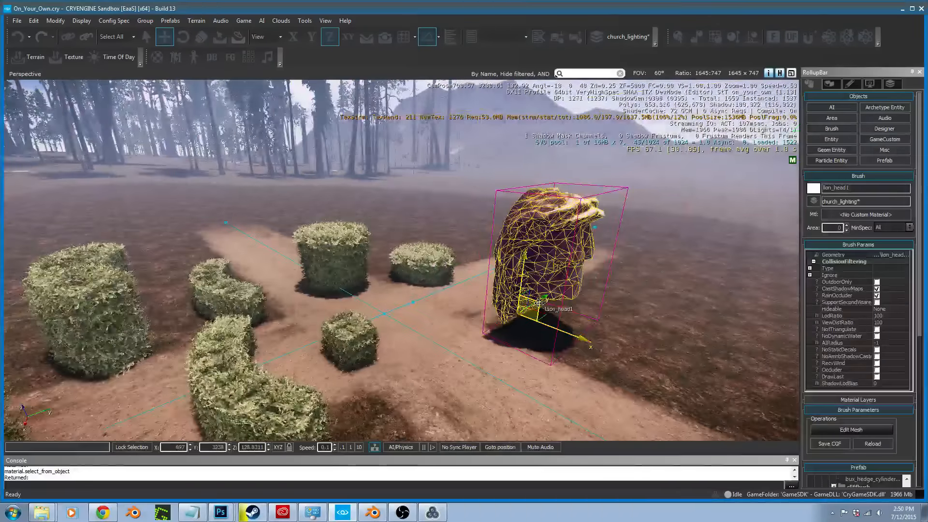
pyautogui.moveTo(538, 303); pyautogui.dragTo(430, 185)
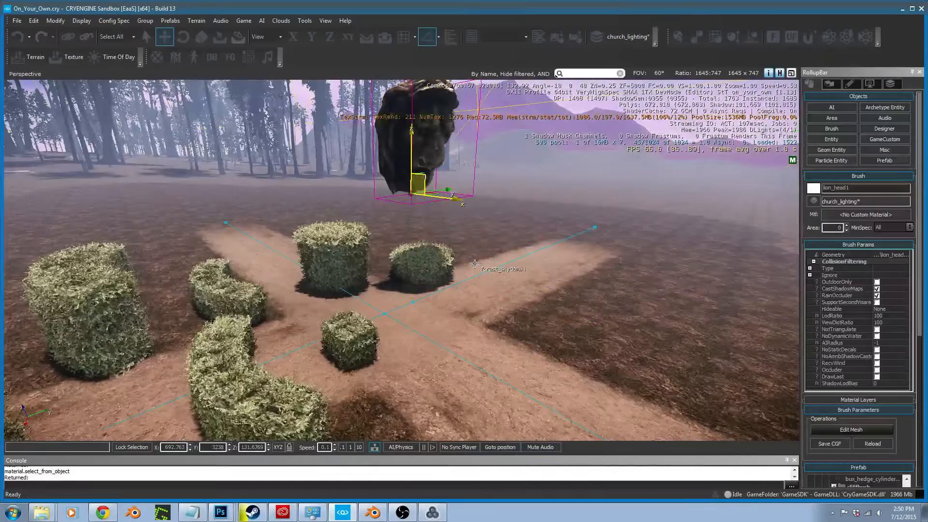
pyautogui.press('w')
pyautogui.moveTo(475, 263); pyautogui.dragTo(477, 267, button='right')
pyautogui.press('d')
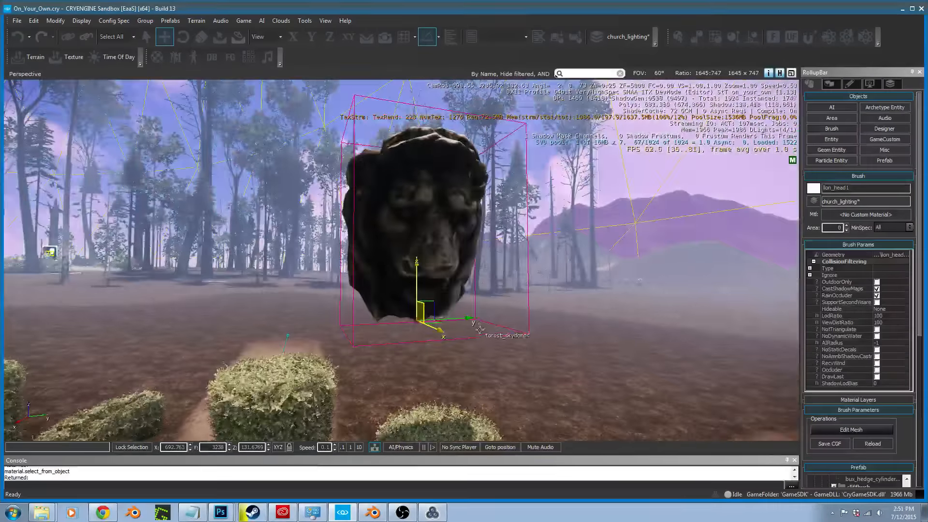
pyautogui.moveTo(479, 330); pyautogui.dragTo(472, 344, button='right')
pyautogui.press('s')
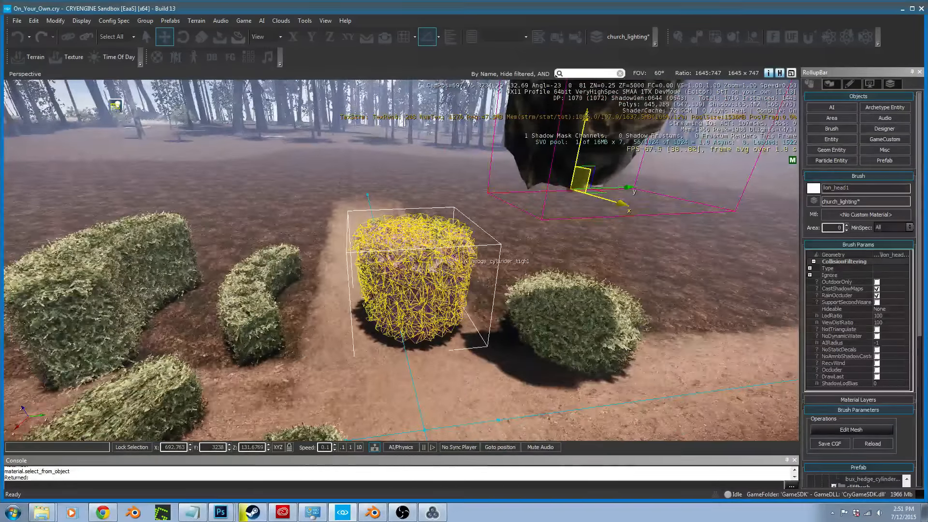
# Examine the hedge brushes around the path crossing, selecting the high cylinder hedge and the long low box hedge
pyautogui.press('s')
pyautogui.moveTo(454, 257); pyautogui.dragTo(451, 268, button='right')
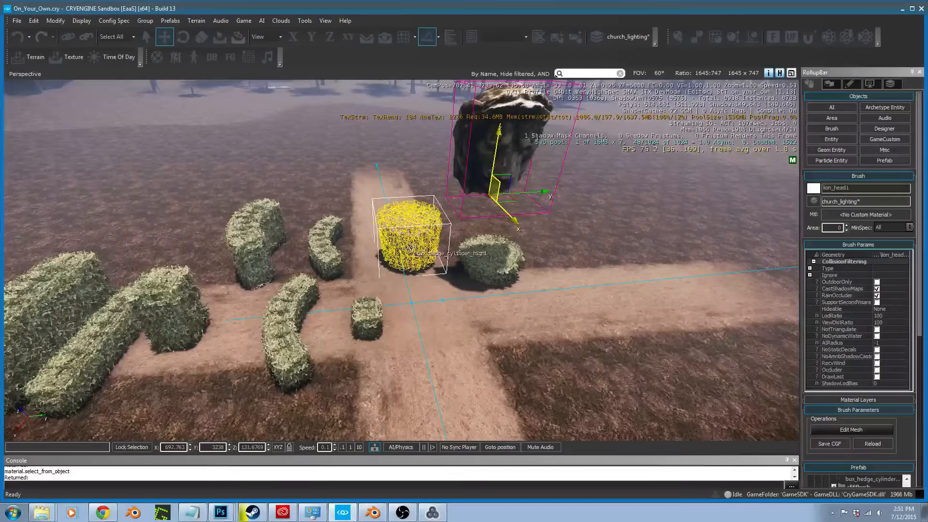
pyautogui.click(408, 232)
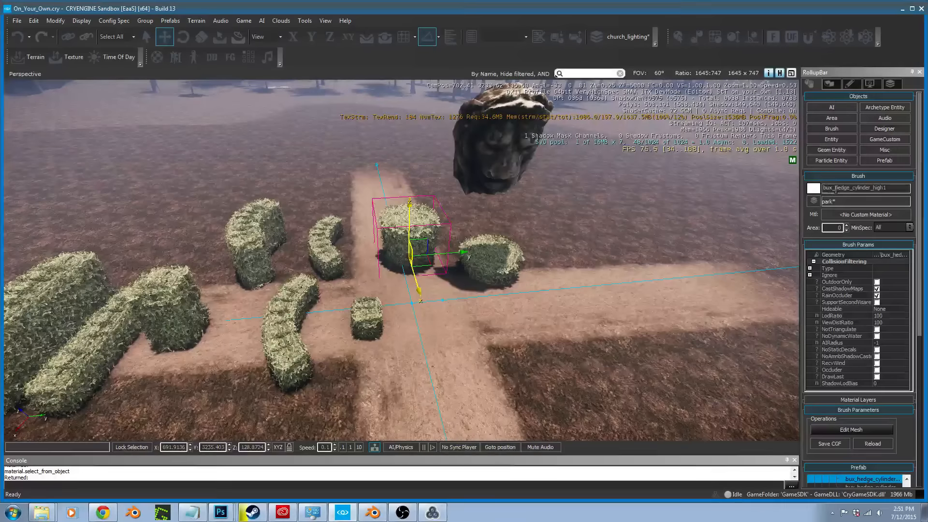
pyautogui.click(297, 295)
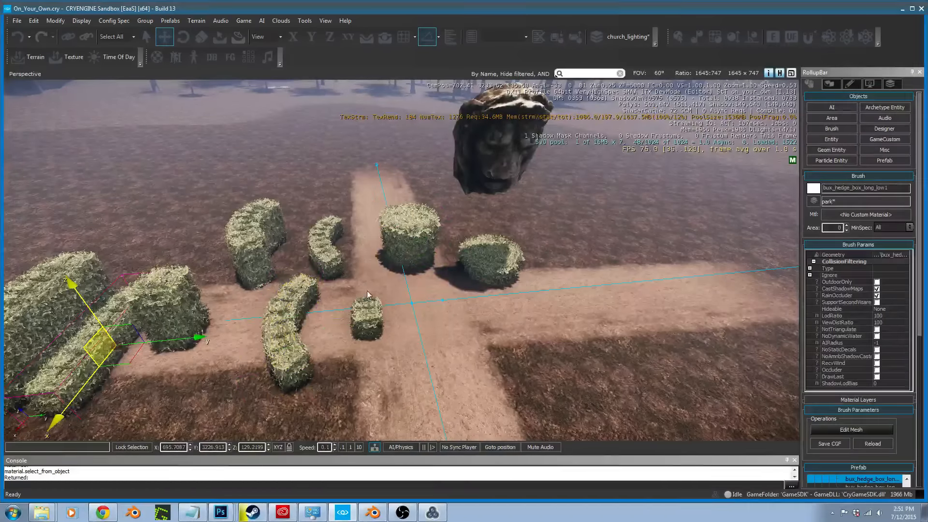
pyautogui.moveTo(311, 314); pyautogui.dragTo(268, 313, button='right')
pyautogui.press('a')
pyautogui.press('w')
pyautogui.press('w')
pyautogui.press('a')
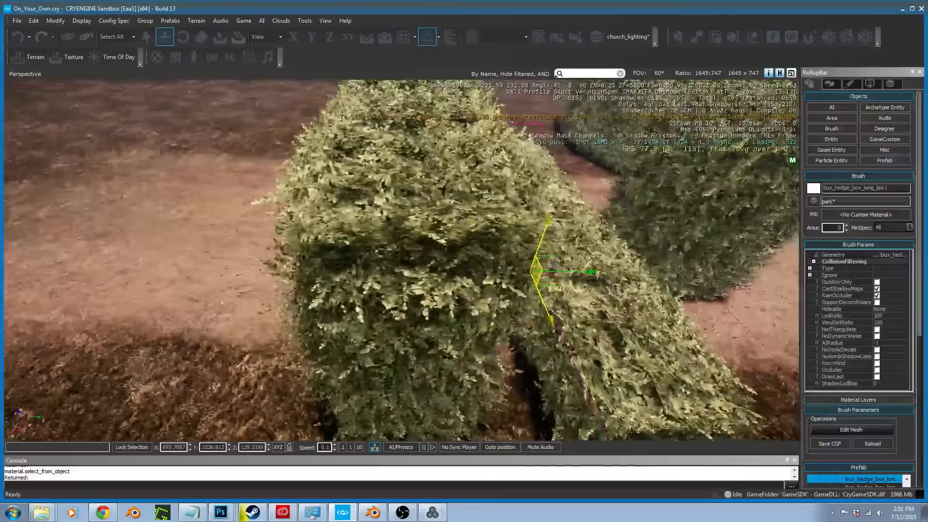
pyautogui.moveTo(401, 261); pyautogui.dragTo(353, 237, button='right')
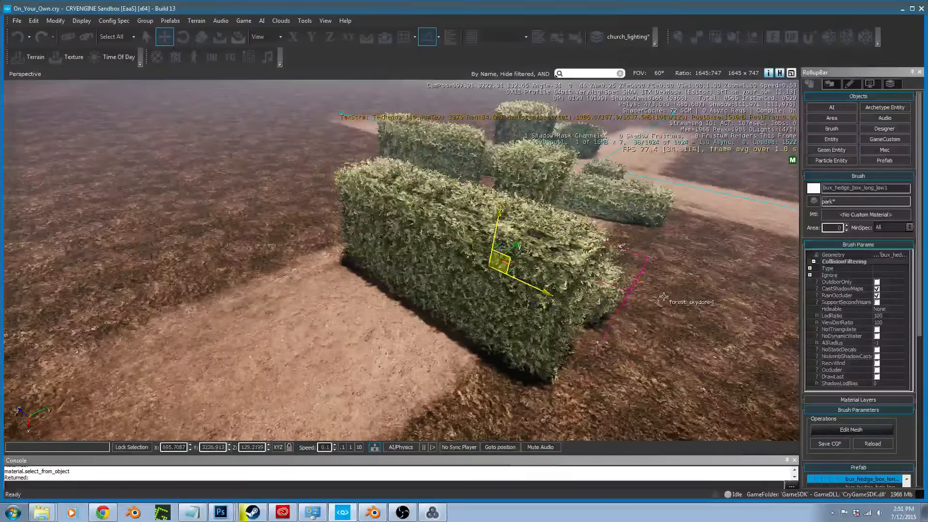
# Move the long low, long high and long high bend box hedges off the path in the negative X direction
pyautogui.press('a')
pyautogui.moveTo(546, 290); pyautogui.dragTo(582, 258, button='right')
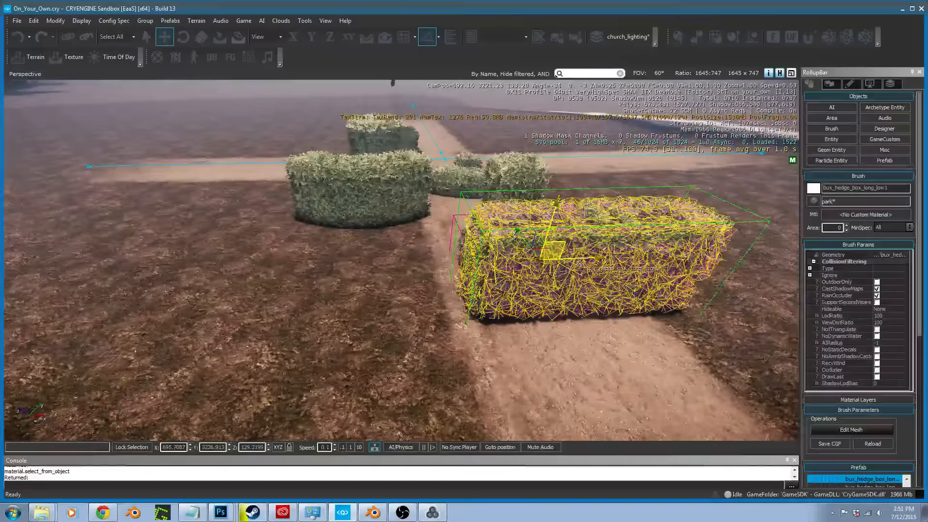
pyautogui.moveTo(582, 258); pyautogui.dragTo(271, 265)
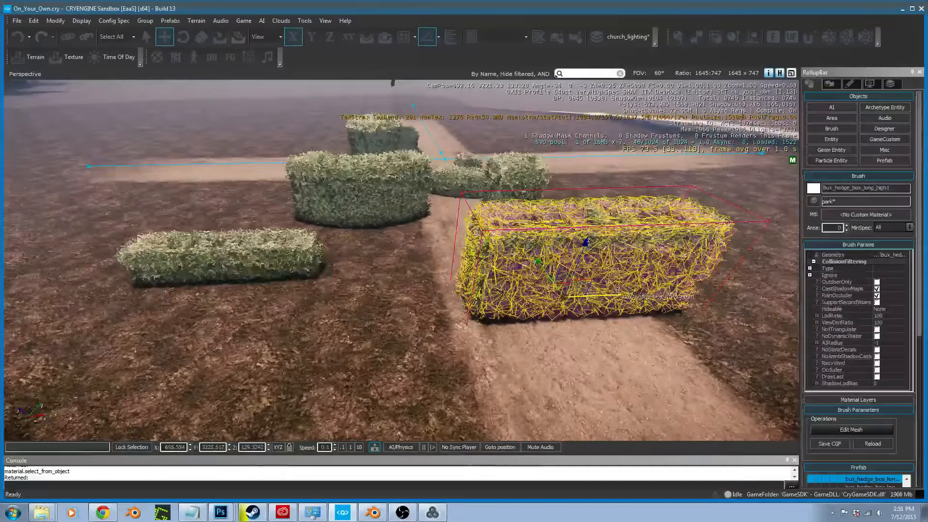
pyautogui.click(603, 297)
pyautogui.moveTo(603, 297); pyautogui.dragTo(232, 309)
pyautogui.click(401, 210)
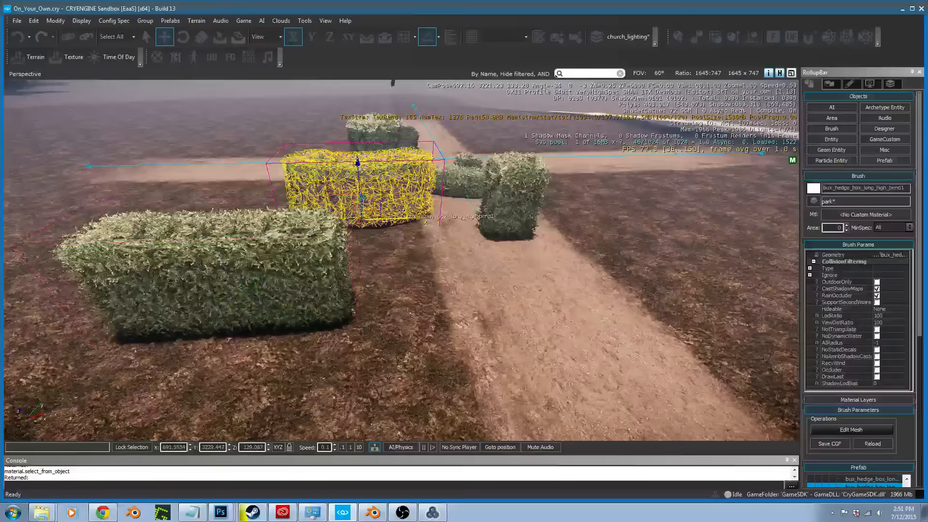
pyautogui.moveTo(403, 219); pyautogui.dragTo(263, 218)
# Move the high box hedge off the path in the positive X direction, and the low bend hedge to about X 700.35
pyautogui.click(538, 223)
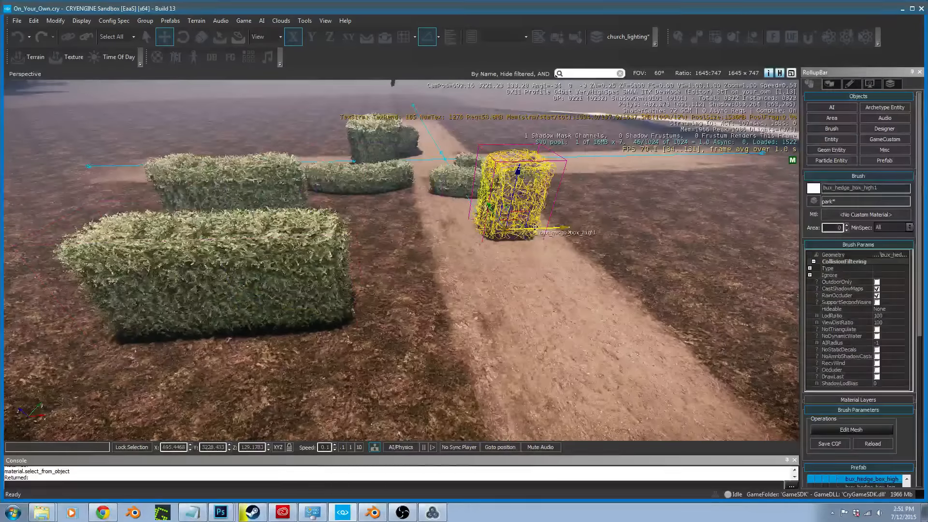
pyautogui.moveTo(537, 224); pyautogui.dragTo(693, 223)
pyautogui.click(532, 192)
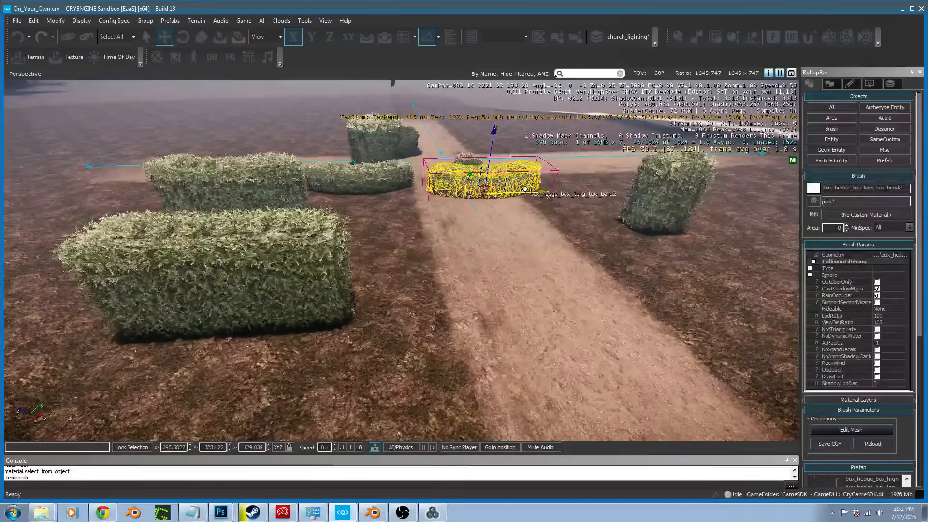
pyautogui.moveTo(532, 192); pyautogui.dragTo(659, 191)
# Move the high and low cylinder hedges away from the path crossing, onto the open ground beside it
pyautogui.click(379, 138)
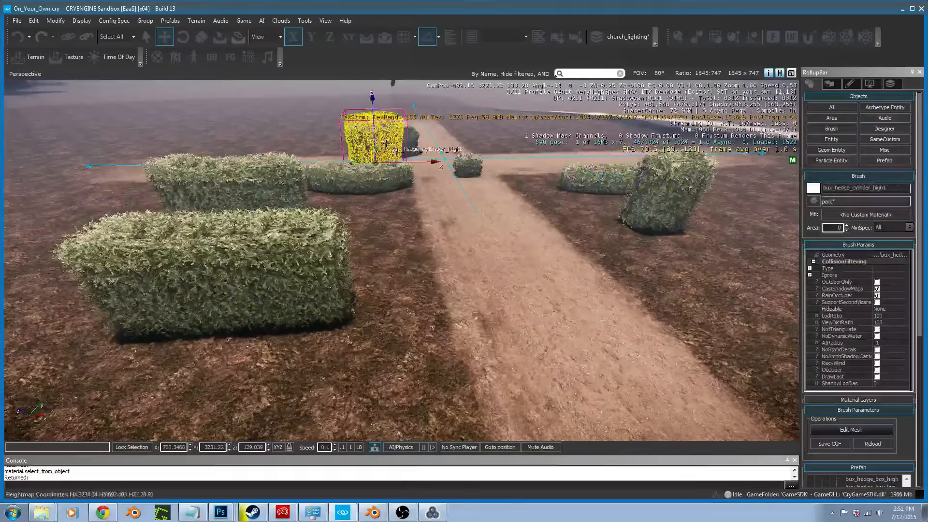
pyautogui.moveTo(386, 154); pyautogui.dragTo(413, 209, button='right')
pyautogui.press('w')
pyautogui.press('a')
pyautogui.moveTo(455, 221); pyautogui.dragTo(144, 247)
pyautogui.click(351, 210)
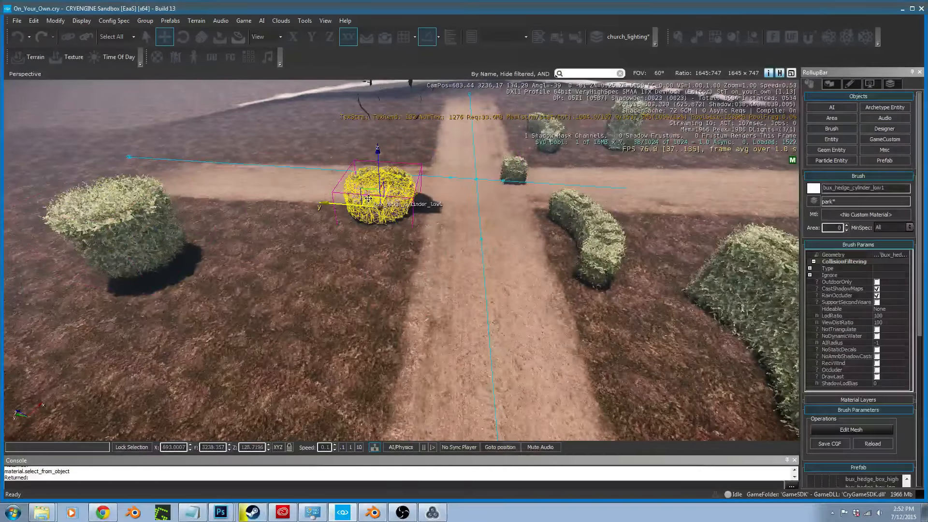
pyautogui.moveTo(368, 195); pyautogui.dragTo(31, 193)
# Pull Road22 outward from the crossing along Y and move Road21 along X to about 685.96
pyautogui.press('a')
pyautogui.moveTo(315, 244); pyautogui.dragTo(529, 257, button='right')
pyautogui.press('s')
pyautogui.click(335, 252)
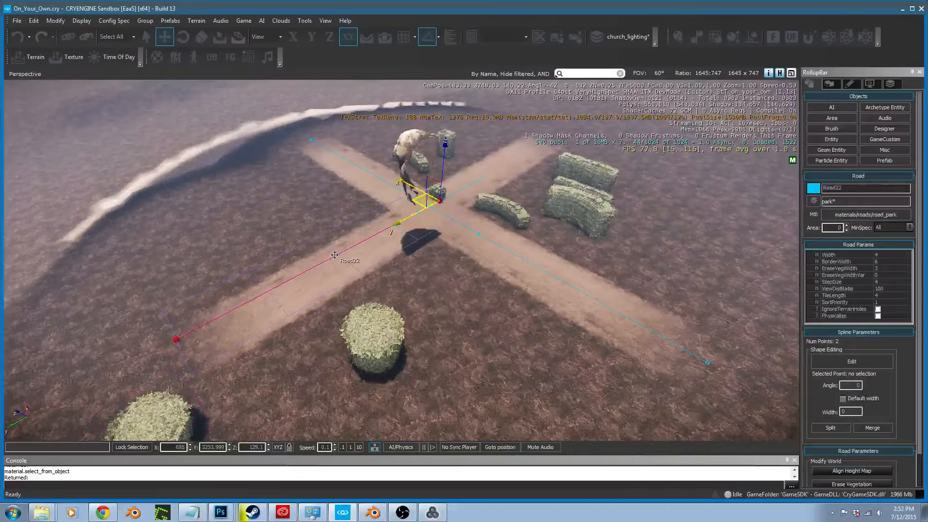
pyautogui.moveTo(399, 221); pyautogui.dragTo(451, 291)
pyautogui.click(515, 260)
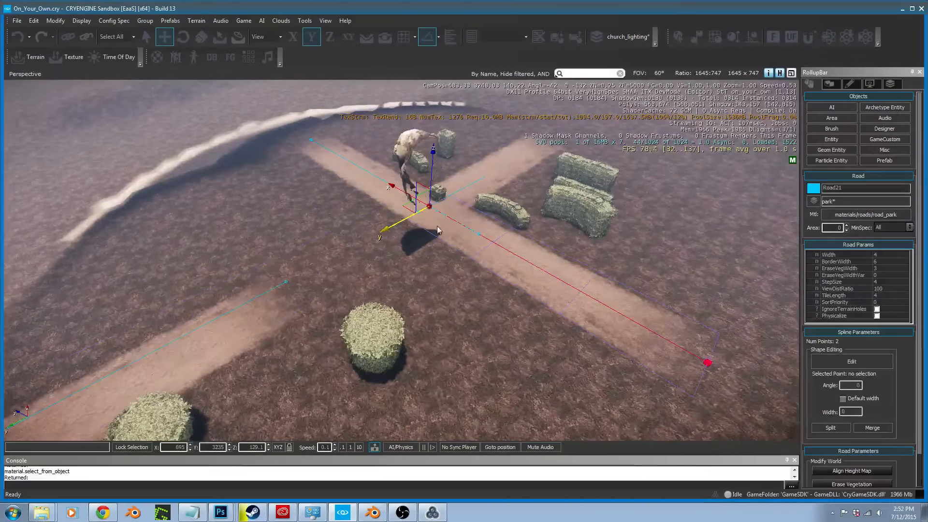
pyautogui.moveTo(404, 193); pyautogui.dragTo(536, 267)
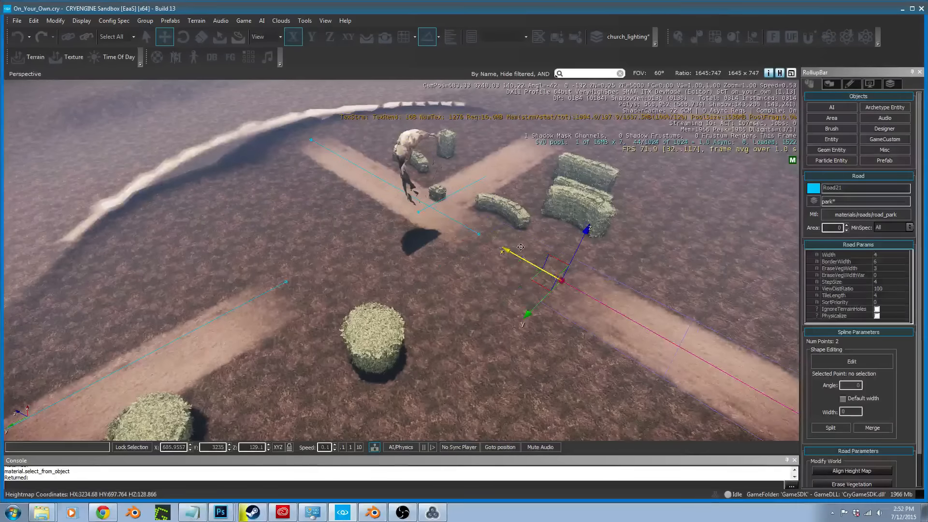
# Pull Road23 outward from the crossing along Y and move Road24 along X to about 700.03
pyautogui.click(474, 183)
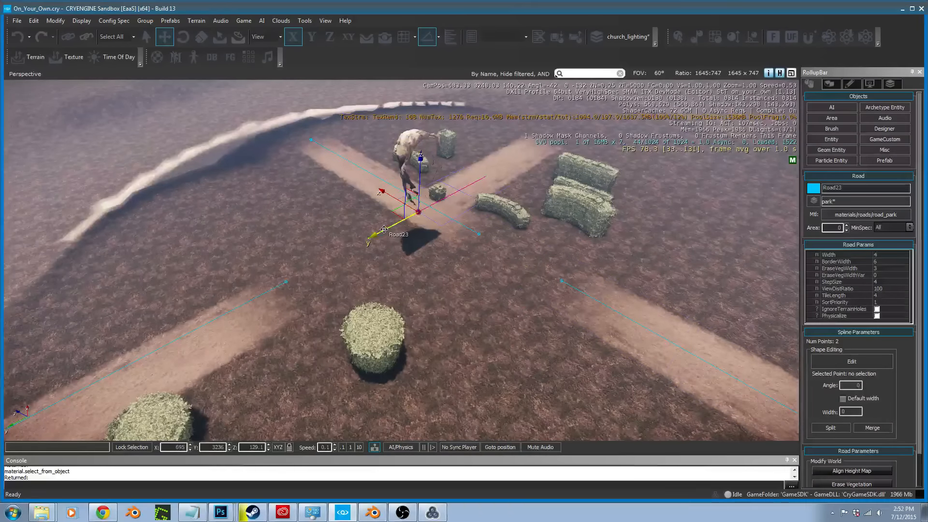
pyautogui.moveTo(400, 221); pyautogui.dragTo(519, 161)
pyautogui.click(447, 216)
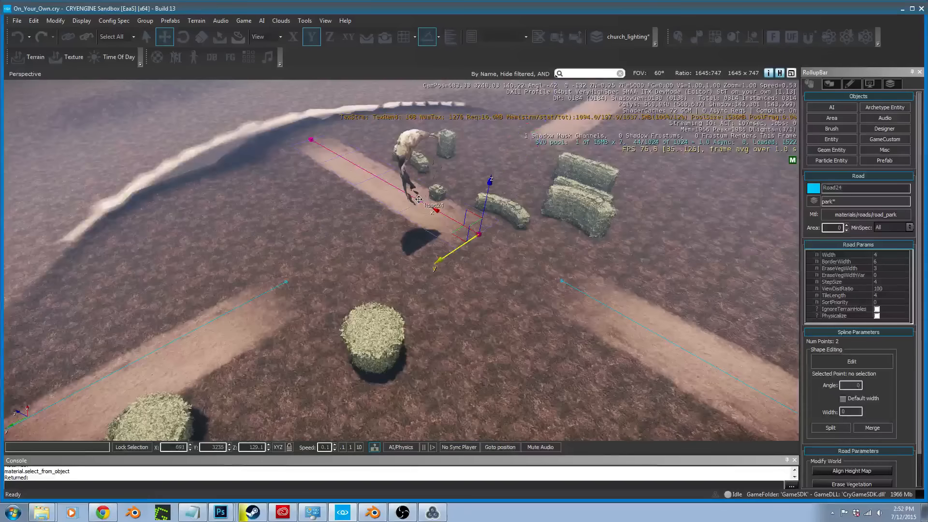
pyautogui.moveTo(447, 216); pyautogui.dragTo(349, 161)
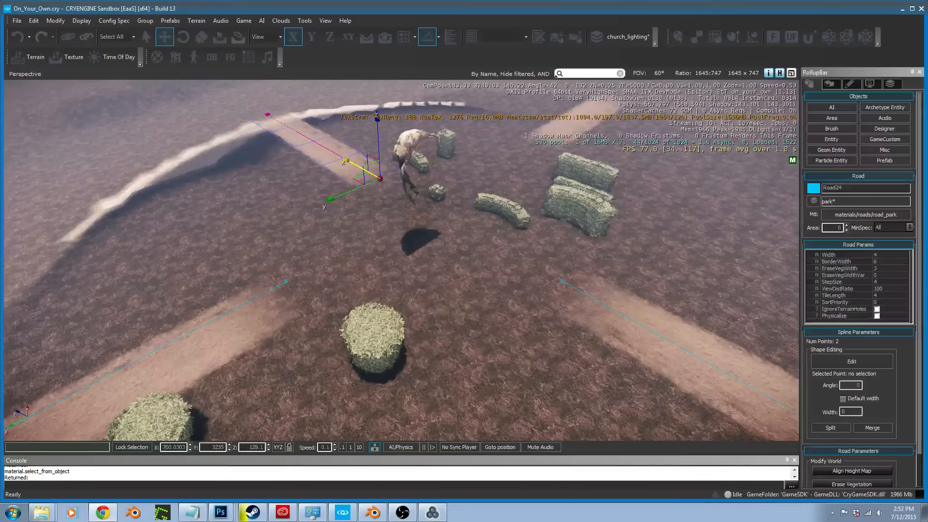
# Switch to Google Maps in Chrome and examine the map of Cișmigiu Gardens around the lake
pyautogui.moveTo(0, 114); pyautogui.dragTo(542, 1)
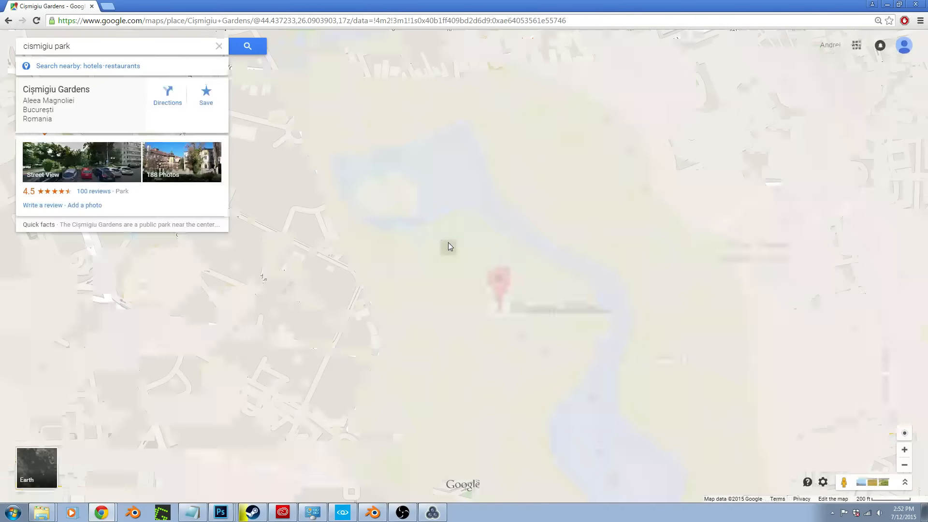
pyautogui.scroll(1, 448, 243)
pyautogui.scroll(-1, 473, 264)
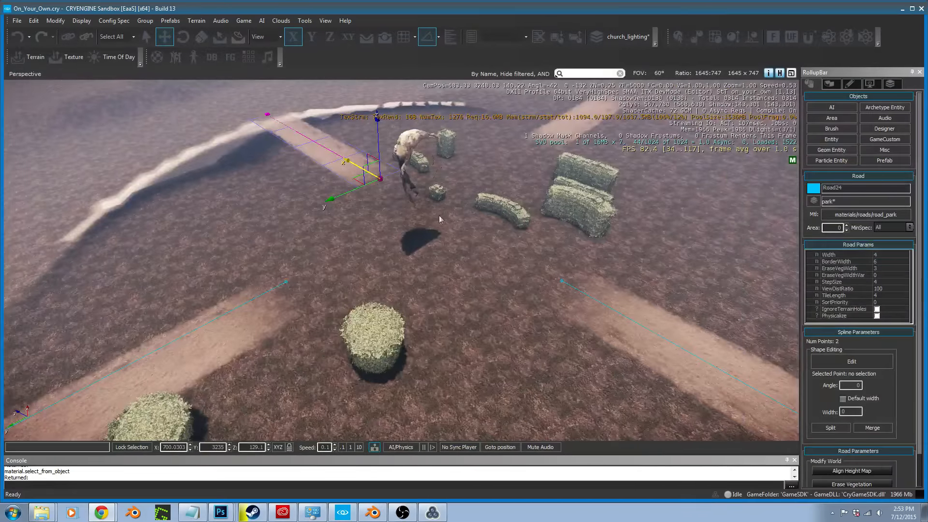
# Delete the four canyon base walls together with the water volume between them
pyautogui.press('s')
pyautogui.moveTo(455, 251); pyautogui.dragTo(407, 186, button='right')
pyautogui.press('a')
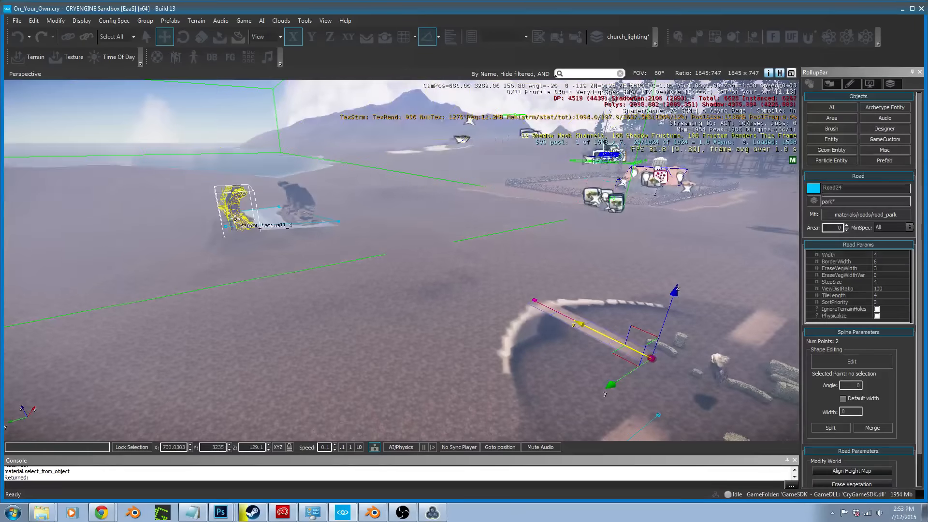
pyautogui.click(351, 450)
pyautogui.press('w')
pyautogui.moveTo(382, 338)
pyautogui.mouseDown(button='right')
pyautogui.moveTo(351, 316)
pyautogui.moveTo(355, 325)
pyautogui.moveTo(435, 338)
pyautogui.moveTo(476, 358)
pyautogui.mouseUp(button='right')
pyautogui.press('s')
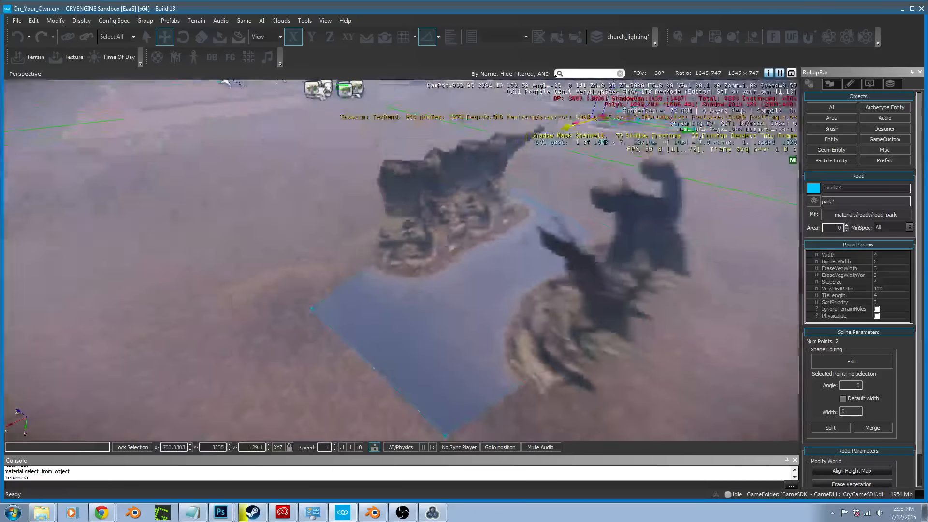
pyautogui.click(536, 328)
pyautogui.keyDown('ctrl'); pyautogui.click(433, 253); pyautogui.keyUp('ctrl')
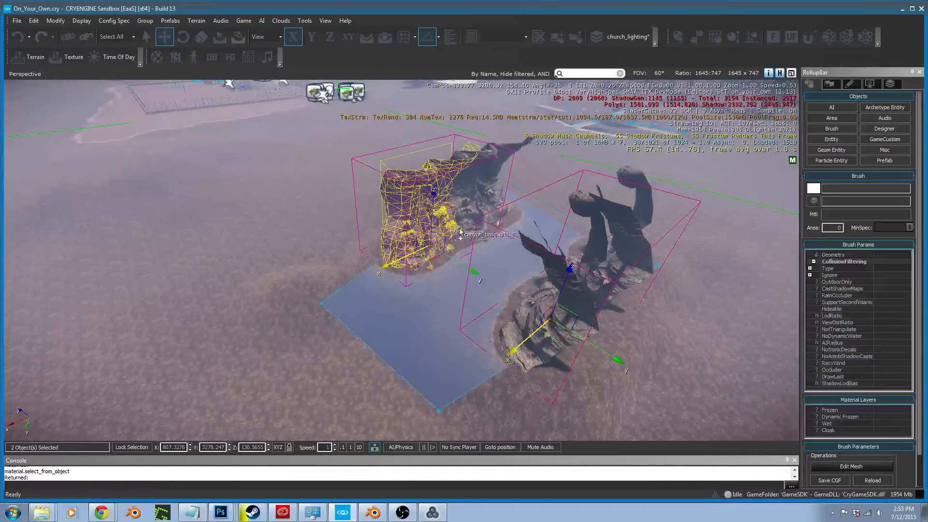
pyautogui.keyDown('ctrl'); pyautogui.click(492, 200); pyautogui.keyUp('ctrl')
pyautogui.keyDown('ctrl'); pyautogui.click(630, 223); pyautogui.keyUp('ctrl')
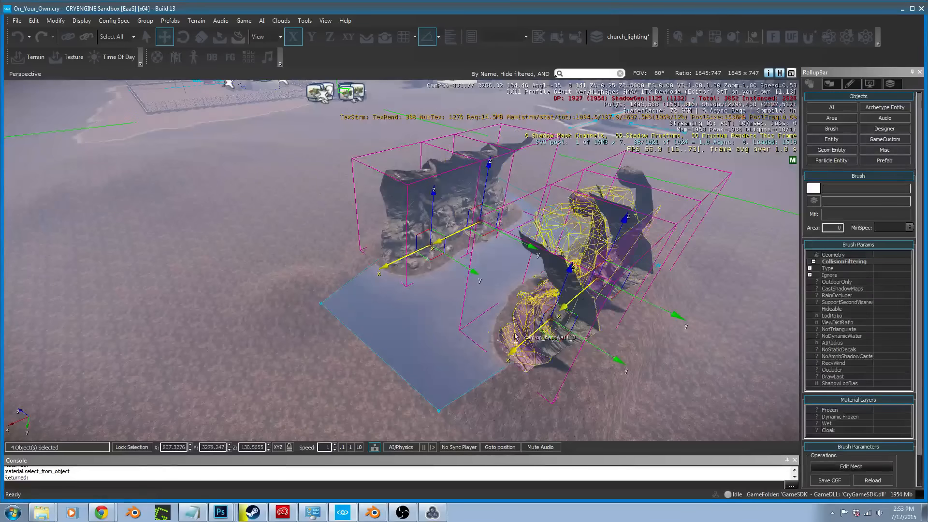
pyautogui.keyDown('ctrl'); pyautogui.click(465, 395); pyautogui.keyUp('ctrl')
pyautogui.press('Delete')
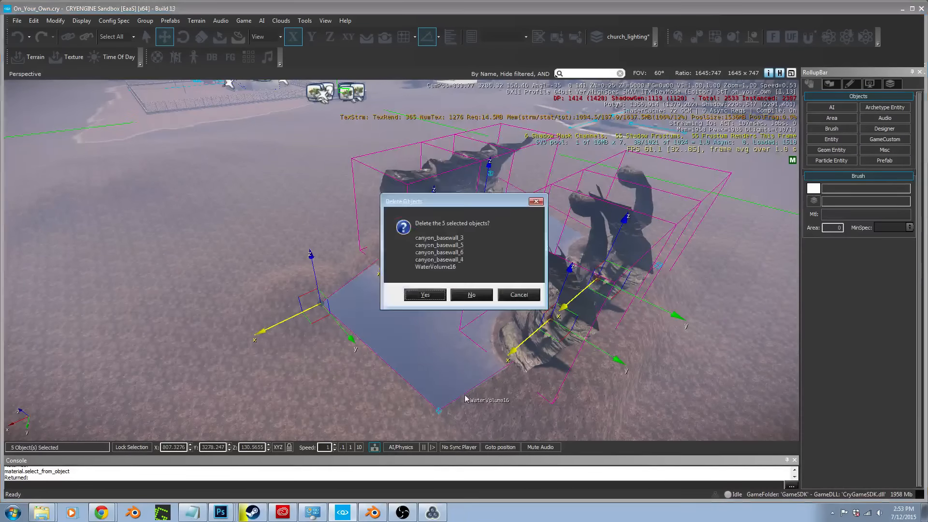
pyautogui.press('Return')
# Choose the terrain Smooth brush and set its outside radius to 22.387
pyautogui.press('w')
pyautogui.moveTo(474, 391); pyautogui.dragTo(588, 348, button='right')
pyautogui.press('w')
pyautogui.press('s')
pyautogui.click(829, 84)
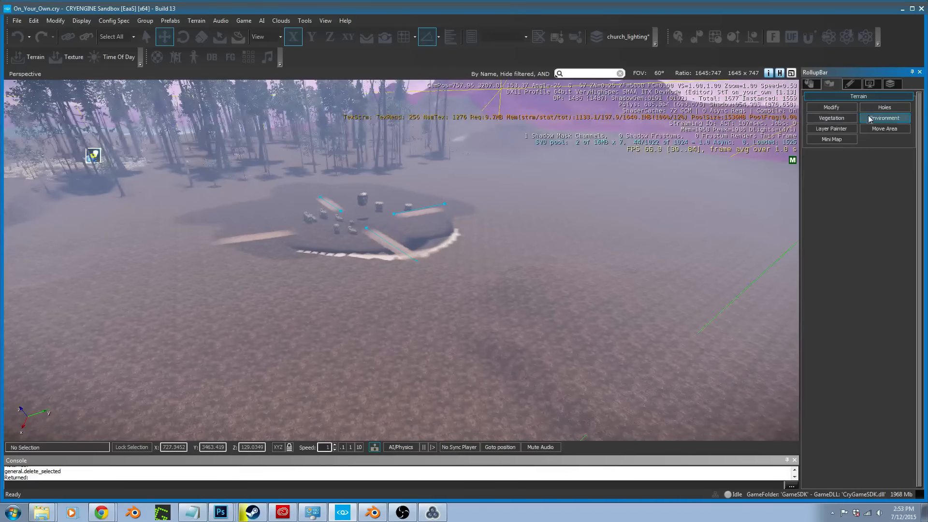
pyautogui.click(848, 111)
pyautogui.click(884, 172)
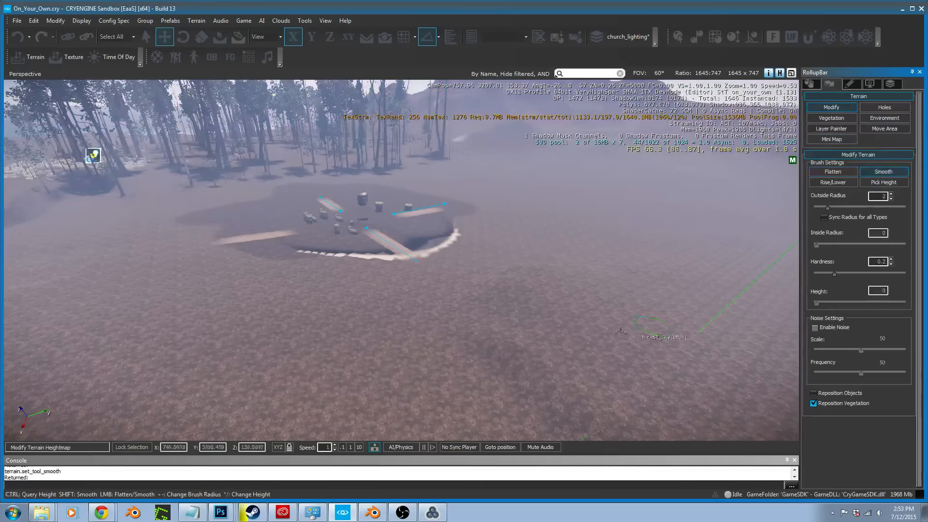
pyautogui.moveTo(828, 207); pyautogui.dragTo(868, 208)
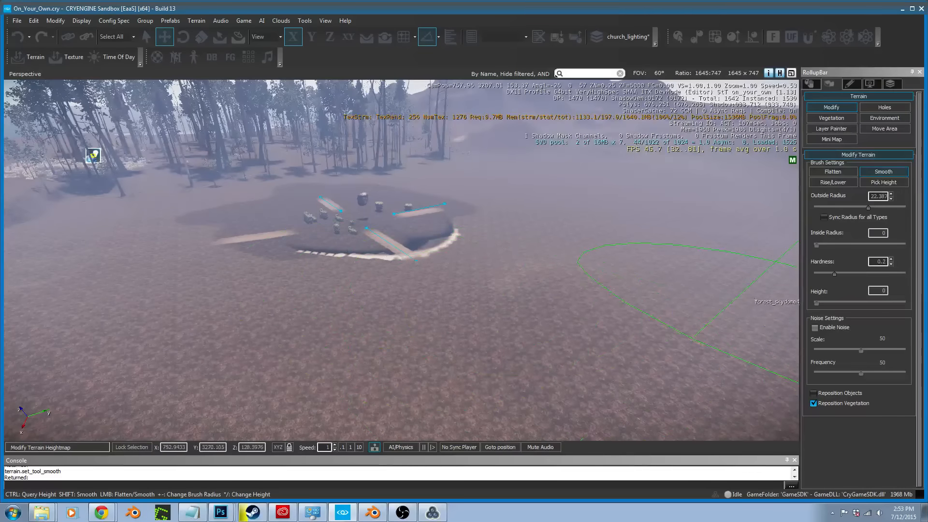
# Smooth the terrain near the former canyon walls and set the brush hardness to 0.45
pyautogui.moveTo(418, 280); pyautogui.dragTo(546, 208, button='right')
pyautogui.moveTo(482, 183)
pyautogui.mouseDown()
pyautogui.moveTo(597, 195)
pyautogui.moveTo(565, 193)
pyautogui.mouseUp()
pyautogui.moveTo(586, 314)
pyautogui.mouseDown(button='right')
pyautogui.moveTo(592, 237)
pyautogui.moveTo(589, 280)
pyautogui.mouseUp(button='right')
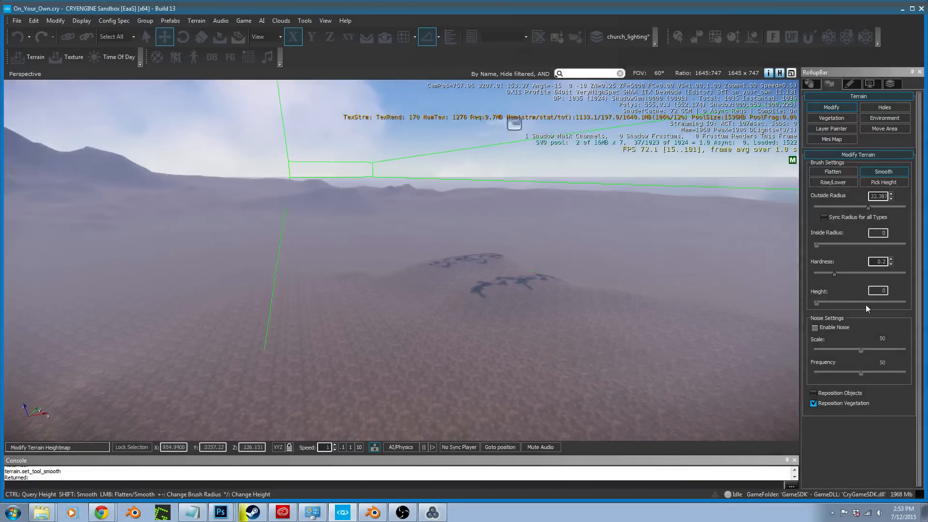
pyautogui.click(874, 185)
pyautogui.moveTo(834, 274); pyautogui.dragTo(857, 274)
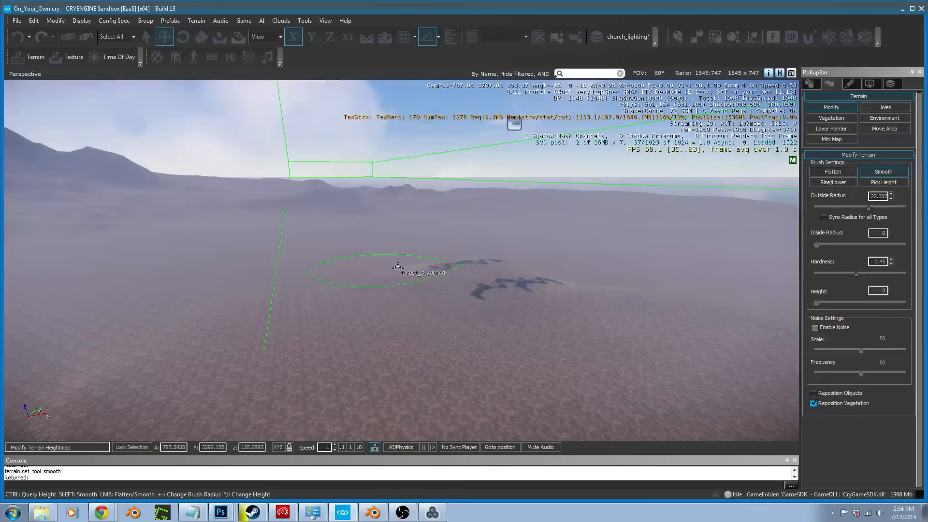
# Make park the current layer instead of church_lighting
pyautogui.moveTo(679, 317); pyautogui.dragTo(387, 302, button='right')
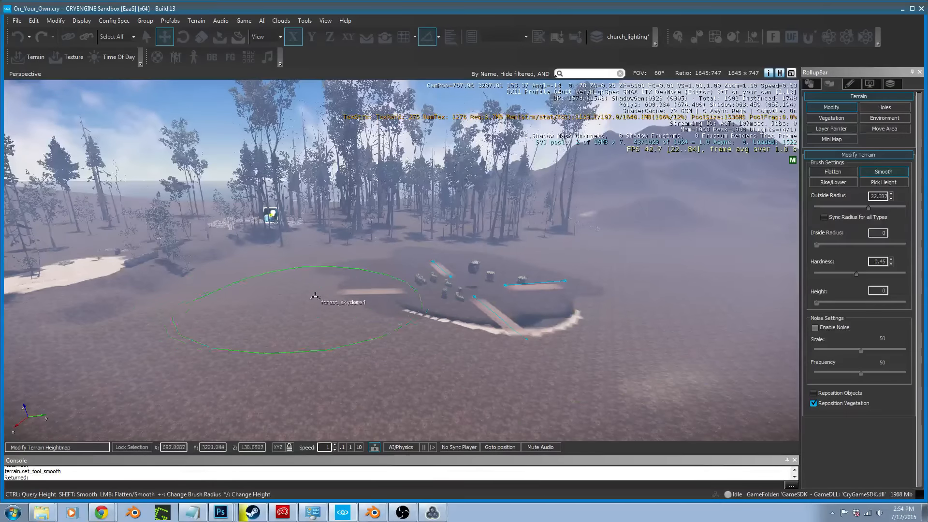
pyautogui.click(656, 43)
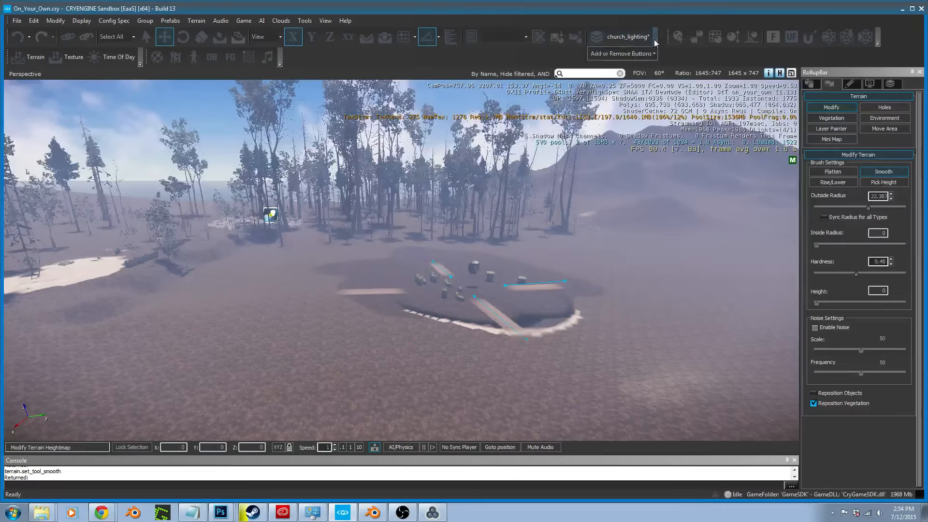
pyautogui.click(641, 42)
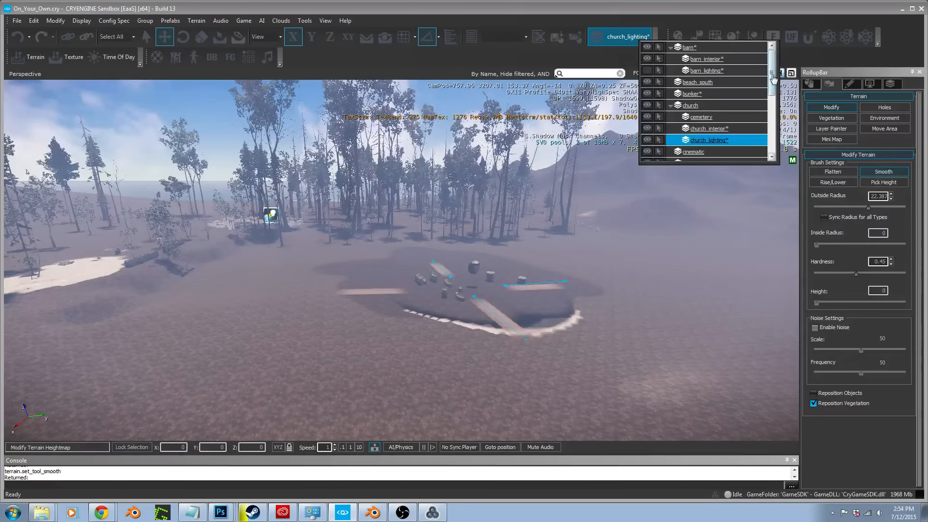
pyautogui.moveTo(773, 77); pyautogui.dragTo(769, 144)
pyautogui.click(695, 141)
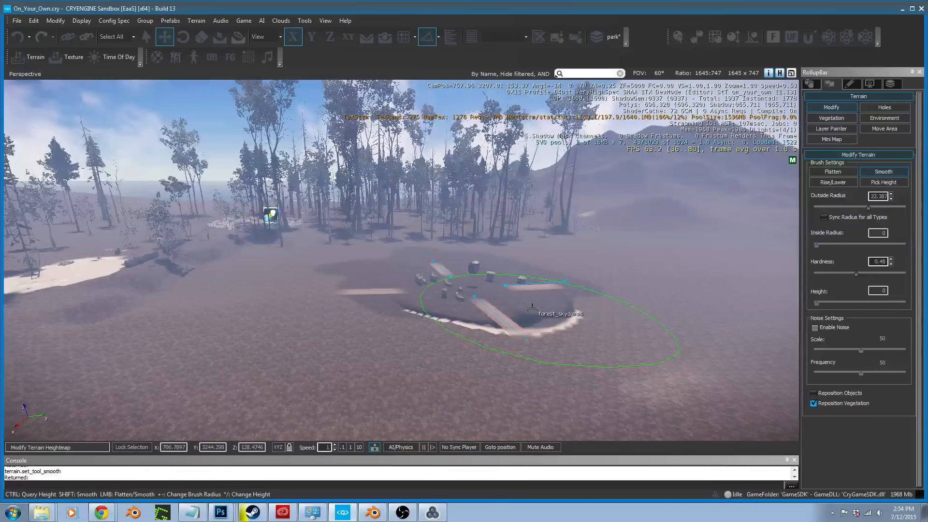
# Smooth the terrain around the hedges and the road crossing
pyautogui.moveTo(533, 313)
pyautogui.mouseDown(button='right')
pyautogui.moveTo(560, 321)
pyautogui.moveTo(538, 312)
pyautogui.moveTo(480, 358)
pyautogui.moveTo(470, 313)
pyautogui.mouseUp(button='right')
pyautogui.press('w')
pyautogui.press('s')
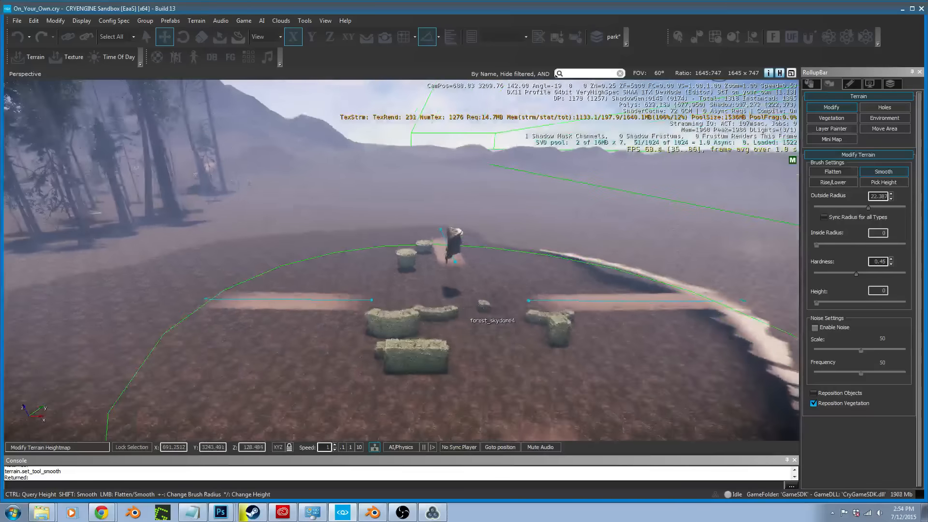
pyautogui.moveTo(471, 313); pyautogui.dragTo(490, 305)
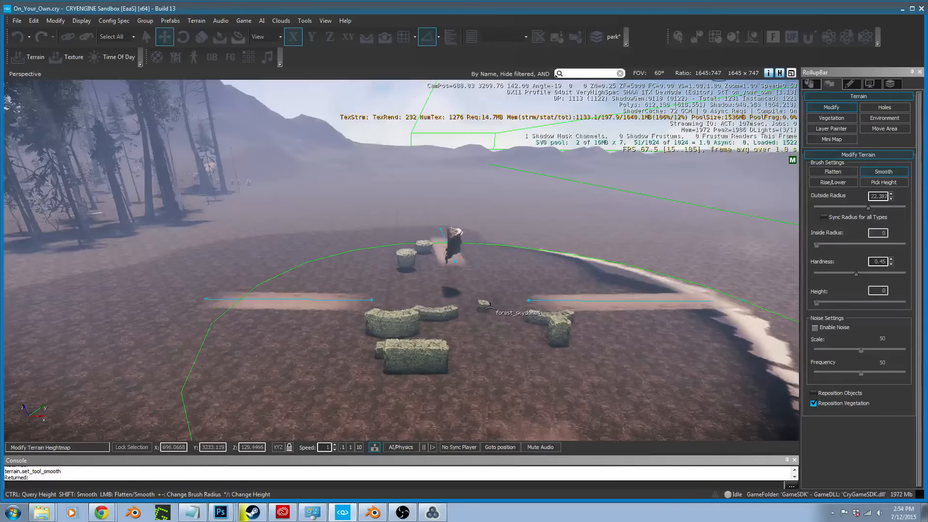
pyautogui.moveTo(490, 306); pyautogui.dragTo(494, 304, button='right')
pyautogui.moveTo(508, 282); pyautogui.dragTo(570, 284)
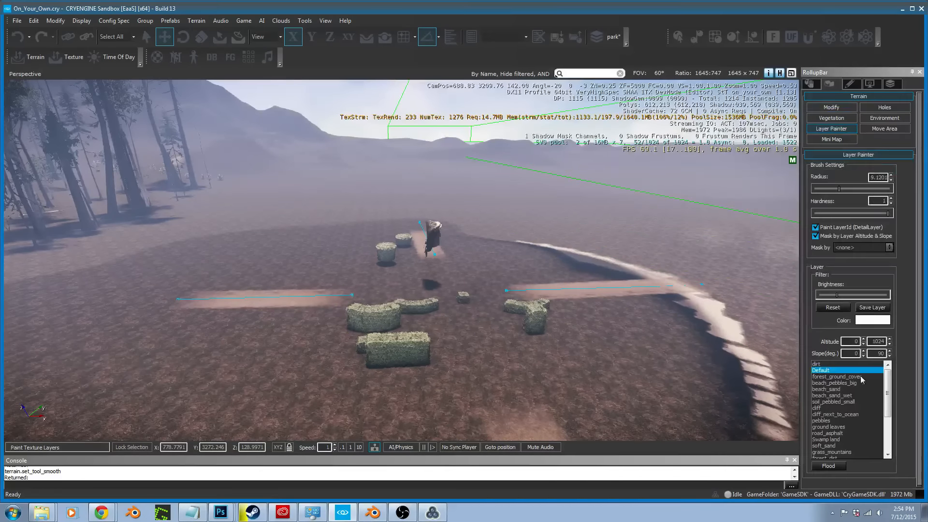
# Paint the Default texture layer over the pale curved rim beside the roads, with a brush radius of about 9.12
pyautogui.moveTo(514, 228)
pyautogui.mouseDown()
pyautogui.moveTo(668, 290)
pyautogui.moveTo(735, 395)
pyautogui.mouseUp()
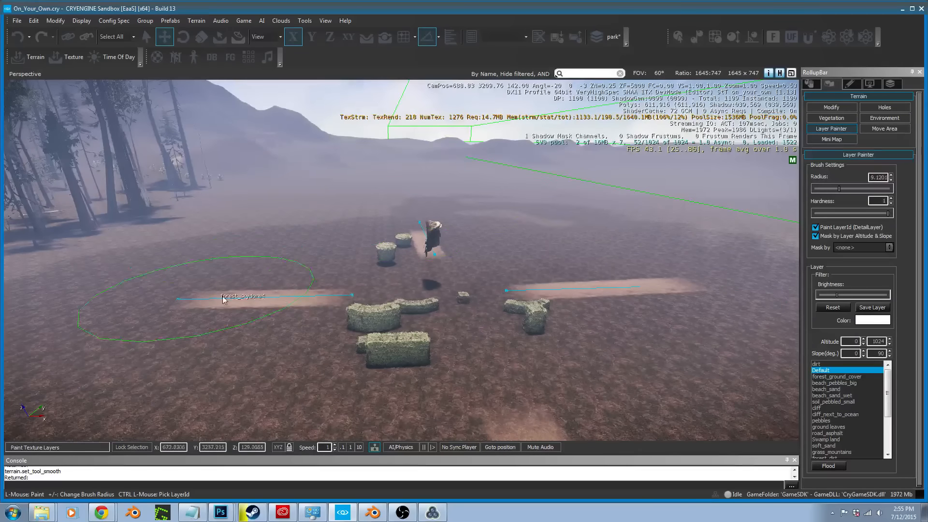
pyautogui.moveTo(411, 314); pyautogui.dragTo(416, 328, button='right')
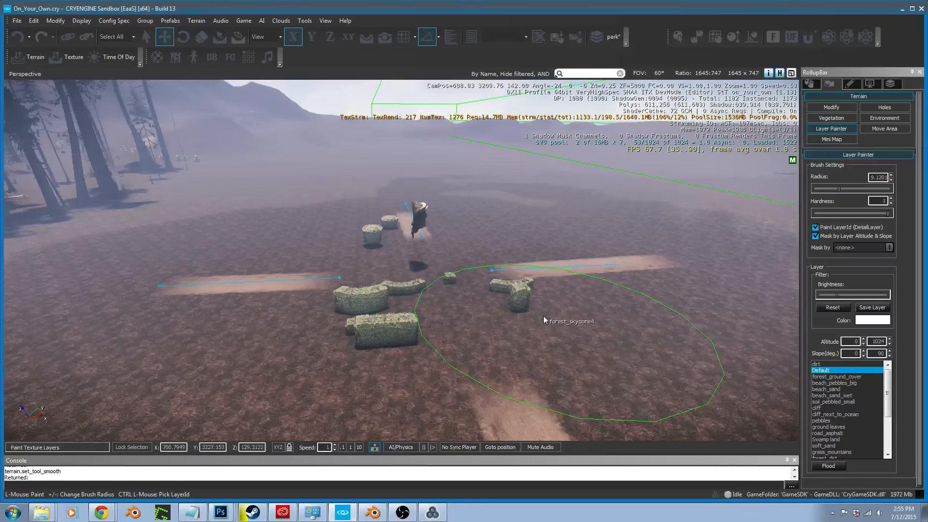
pyautogui.moveTo(545, 320); pyautogui.dragTo(545, 343, button='right')
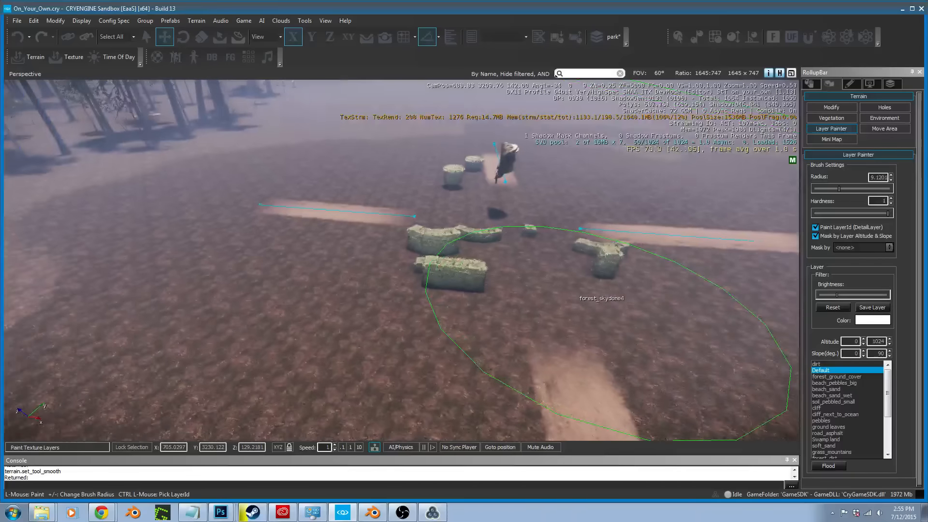
# Move Road24 in the XY plane away from the crossing, to about X 665.24, Y 3205.04
pyautogui.scroll(-10, 575, 295)
pyautogui.moveTo(575, 295); pyautogui.dragTo(535, 268, button='right')
pyautogui.press('Escape')
pyautogui.click(361, 251)
pyautogui.moveTo(360, 251); pyautogui.dragTo(201, 226)
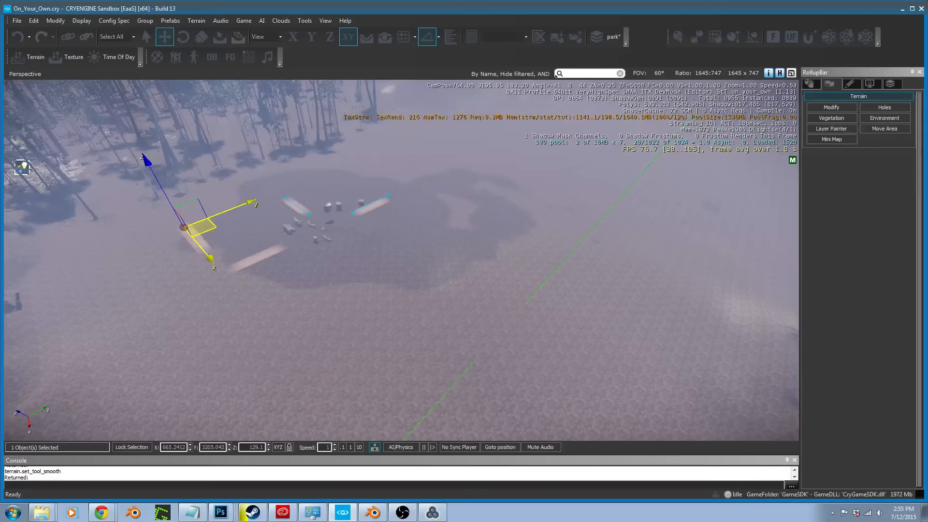
# Switch to Google Maps in Chrome, examine the whole outline of Cișmigiu Gardens, and return to CRYENGINE Sandbox
pyautogui.moveTo(0, 338); pyautogui.dragTo(426, 2)
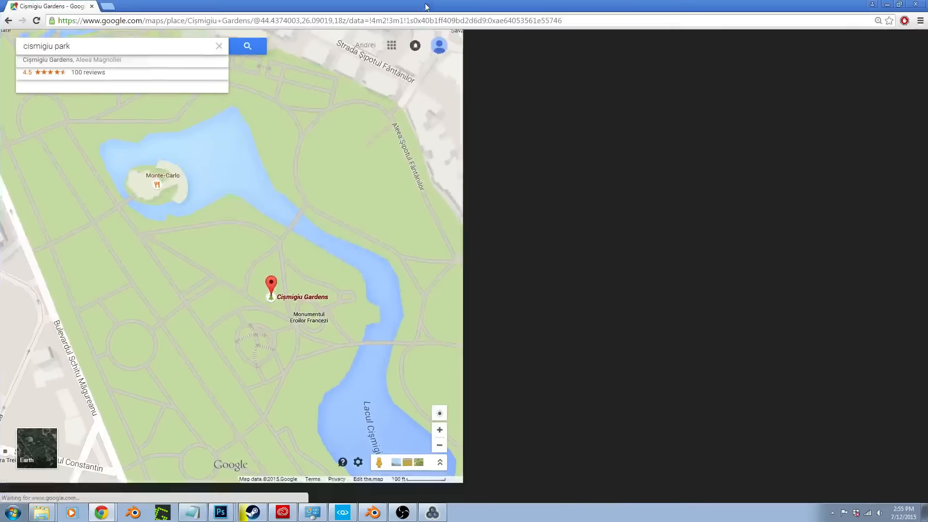
pyautogui.scroll(-1, 565, 214)
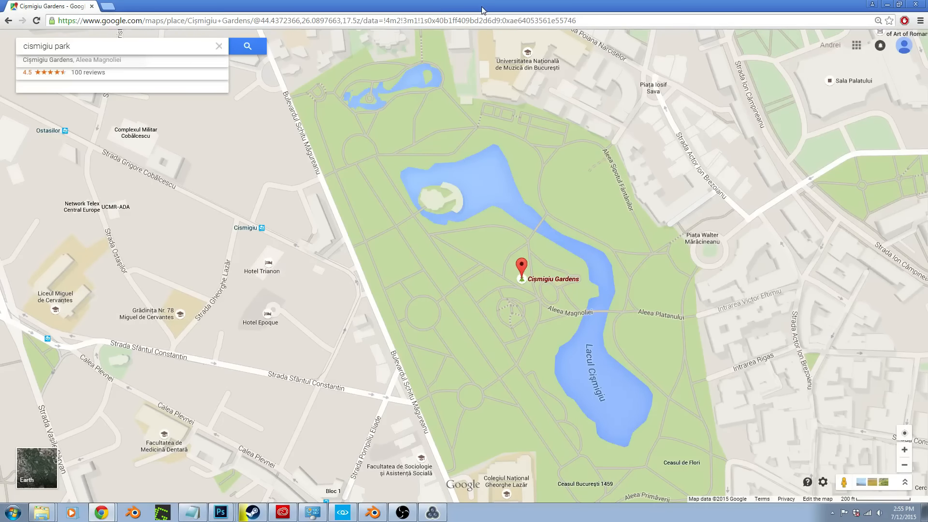
pyautogui.hotkey('alt', 'Tab')
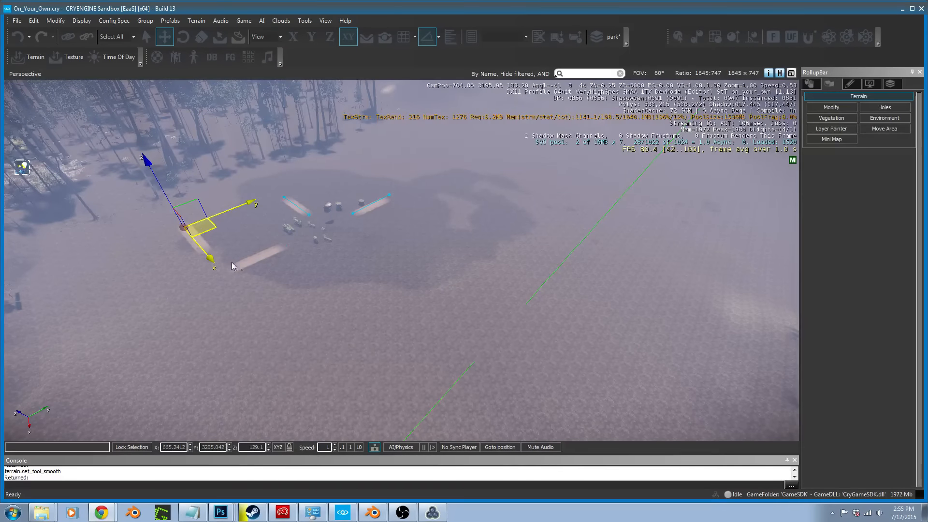
# Stretch Road24 into a long straight path by moving its end point far out across the open ground
pyautogui.click(813, 85)
pyautogui.click(852, 362)
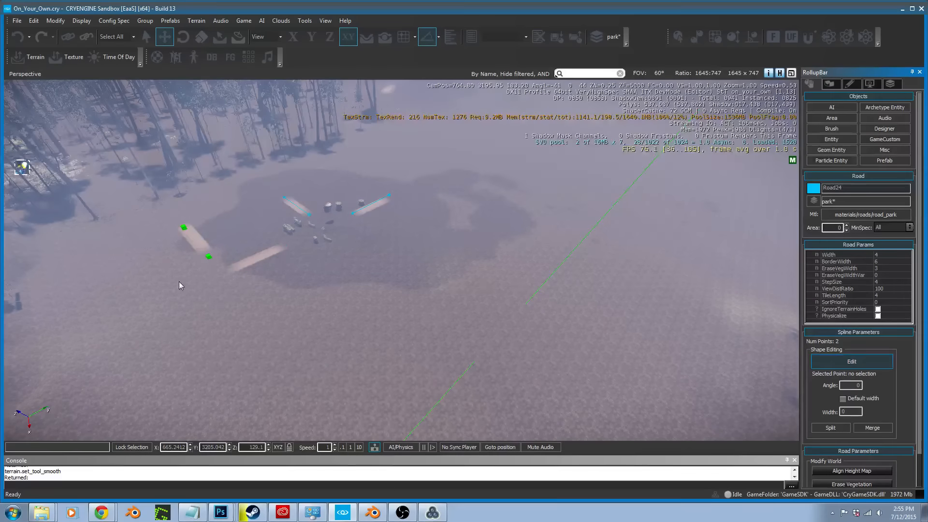
pyautogui.click(210, 257)
pyautogui.moveTo(239, 294); pyautogui.dragTo(404, 438)
pyautogui.moveTo(404, 437); pyautogui.dragTo(404, 416, button='right')
pyautogui.moveTo(383, 329); pyautogui.dragTo(383, 334, button='right')
pyautogui.moveTo(383, 332); pyautogui.dragTo(774, 429)
pyautogui.press('s')
pyautogui.moveTo(595, 318); pyautogui.dragTo(604, 329, button='right')
pyautogui.press('d')
pyautogui.moveTo(610, 381); pyautogui.dragTo(733, 424)
pyautogui.click(853, 361)
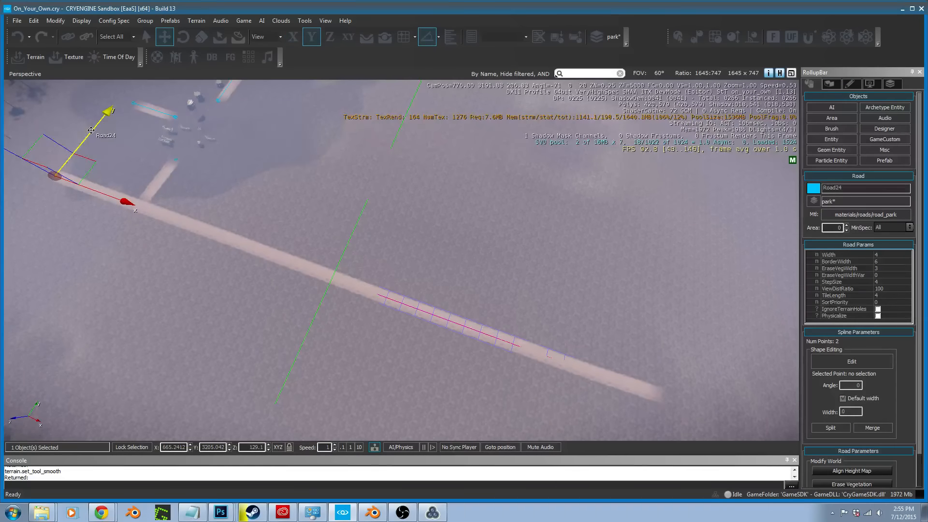
# Clone the long road along Y to about 3238.37 and rotate the copy to -170° about Z
pyautogui.keyDown('shift'); pyautogui.moveTo(92, 133); pyautogui.dragTo(124, 85); pyautogui.keyUp('shift')
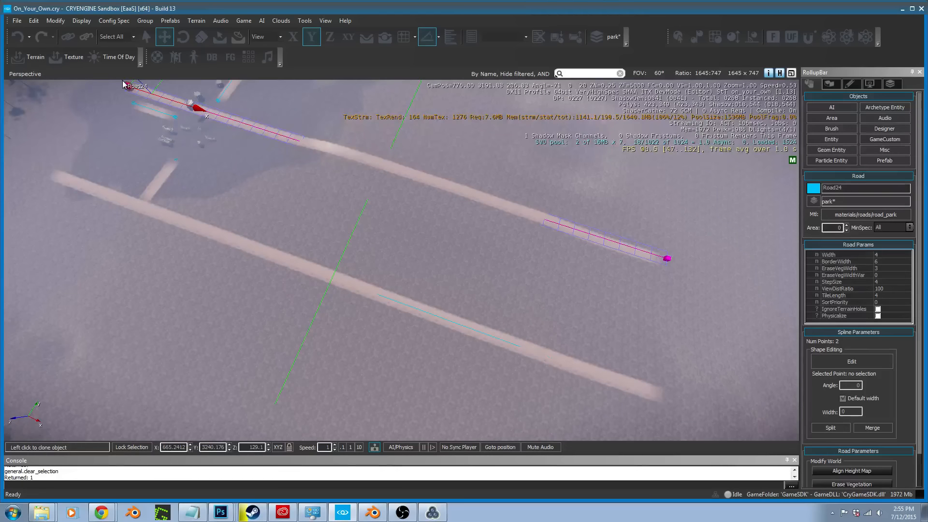
pyautogui.keyDown('shift'); pyautogui.moveTo(123, 85); pyautogui.dragTo(121, 89); pyautogui.keyUp('shift')
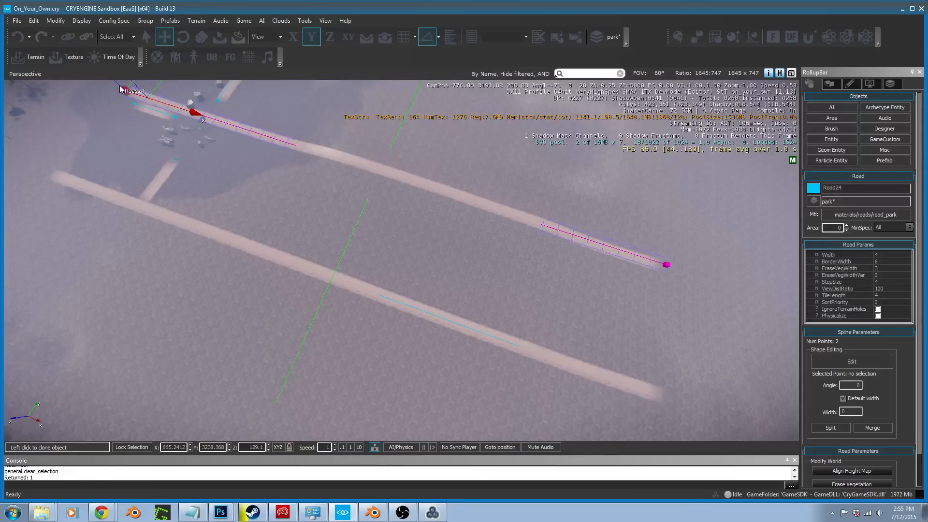
pyautogui.moveTo(119, 85); pyautogui.dragTo(118, 94, button='right')
pyautogui.press('3')
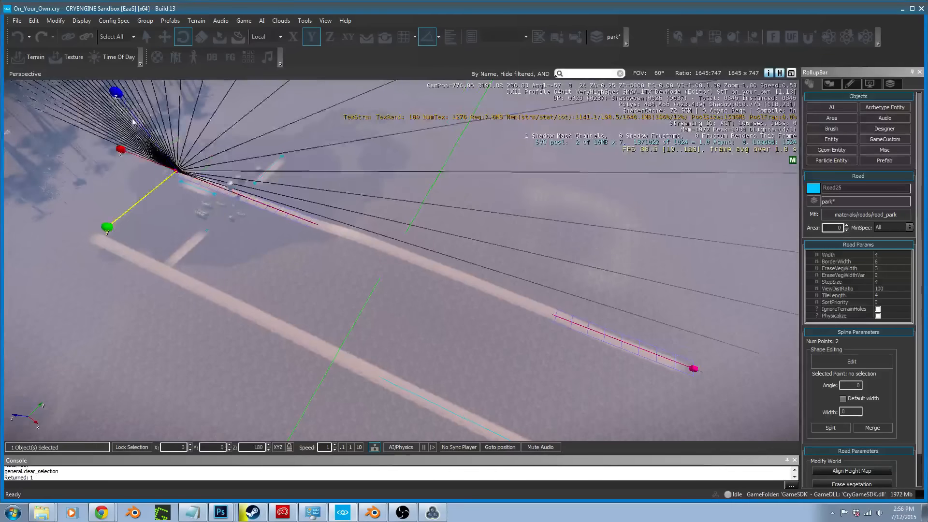
pyautogui.moveTo(119, 92); pyautogui.dragTo(125, 90)
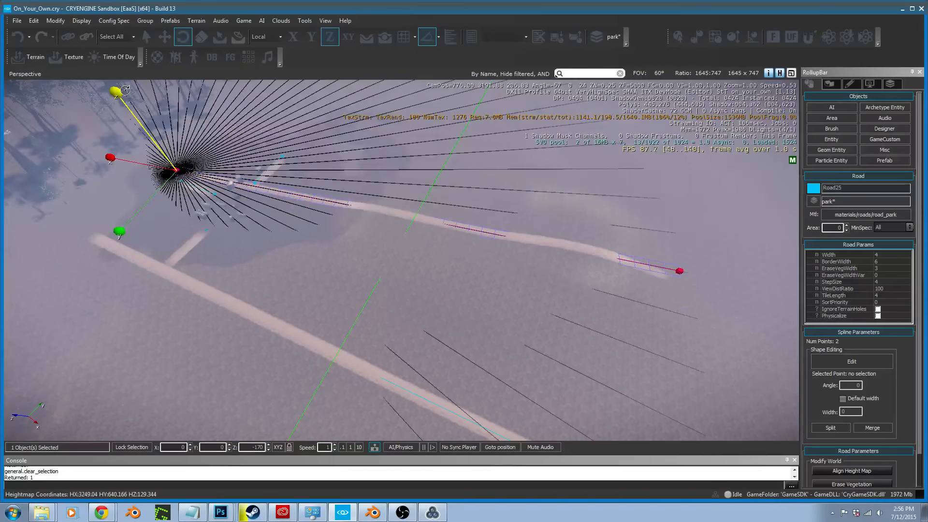
# View the two long roads from above and compare them with the Cișmigiu Gardens paths on Google Maps in Chrome
pyautogui.moveTo(522, 272); pyautogui.dragTo(429, 259, button='right')
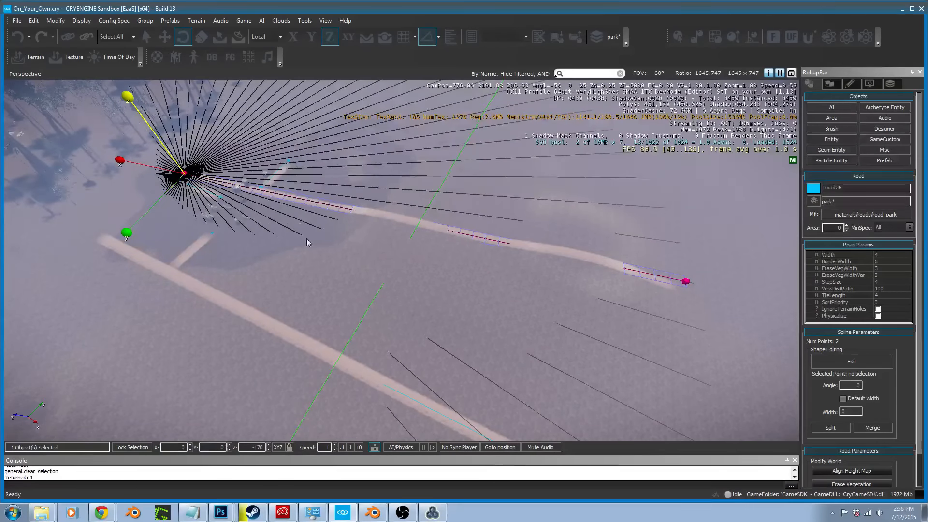
pyautogui.press('s')
pyautogui.press('d')
pyautogui.moveTo(366, 252); pyautogui.dragTo(189, 290, button='right')
pyautogui.moveTo(334, 167); pyautogui.dragTo(331, 174, button='right')
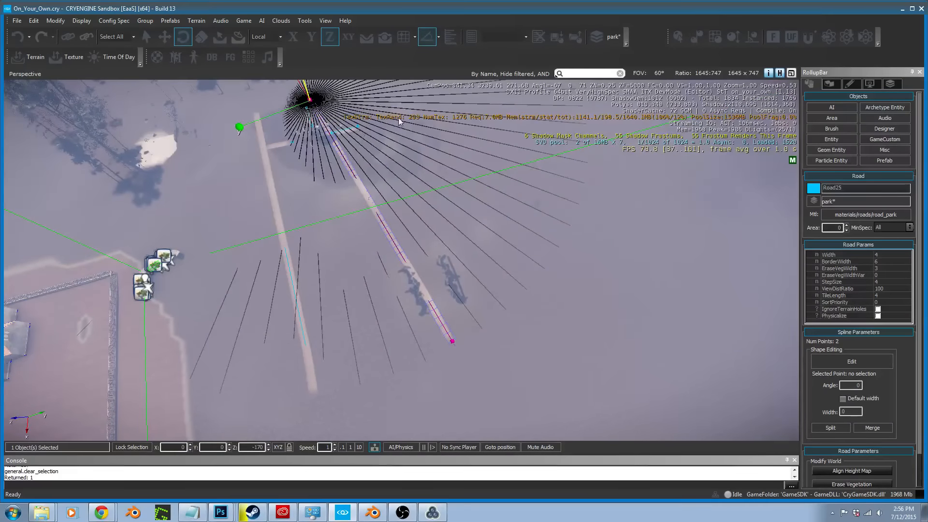
pyautogui.moveTo(387, 232); pyautogui.dragTo(387, 211, button='right')
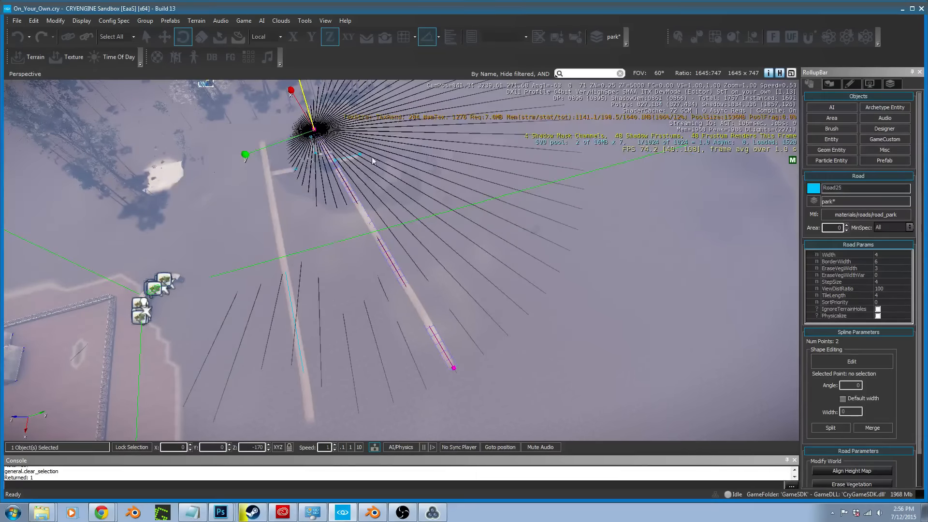
pyautogui.moveTo(0, 80); pyautogui.dragTo(466, 1)
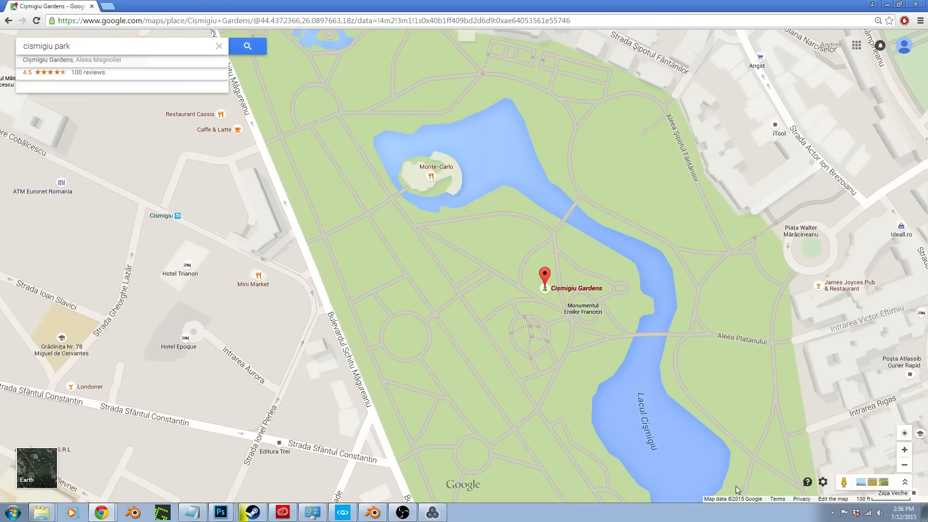
pyautogui.moveTo(674, 305)
pyautogui.mouseDown()
pyautogui.moveTo(641, 182)
pyautogui.moveTo(653, 155)
pyautogui.moveTo(661, 164)
pyautogui.mouseUp()
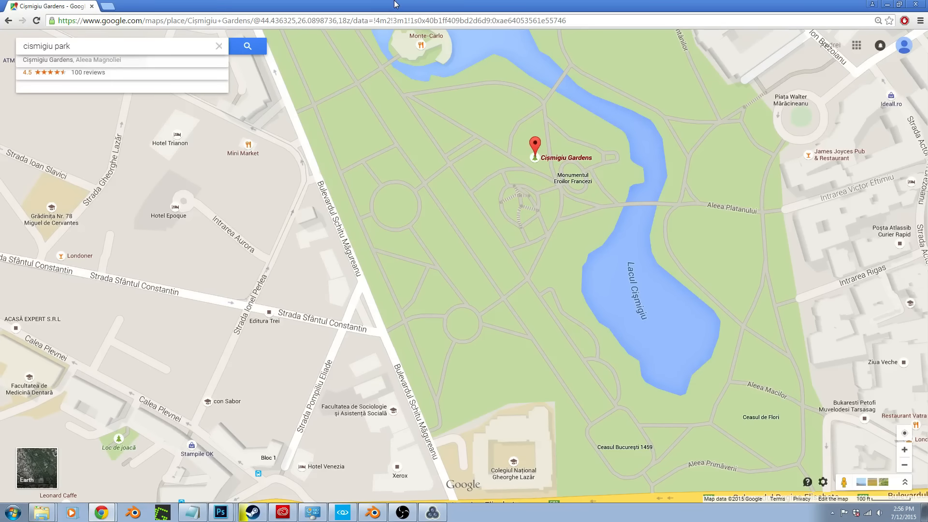
# Return to CRYENGINE Sandbox, select Road24 and bring its end near the trees into view
pyautogui.hotkey('alt', 'Tab')
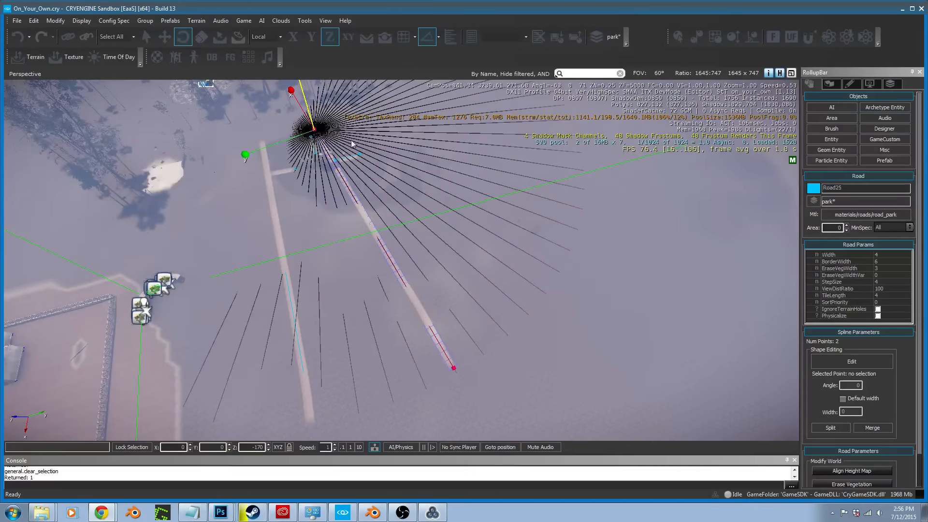
pyautogui.moveTo(352, 143); pyautogui.dragTo(296, 149, button='right')
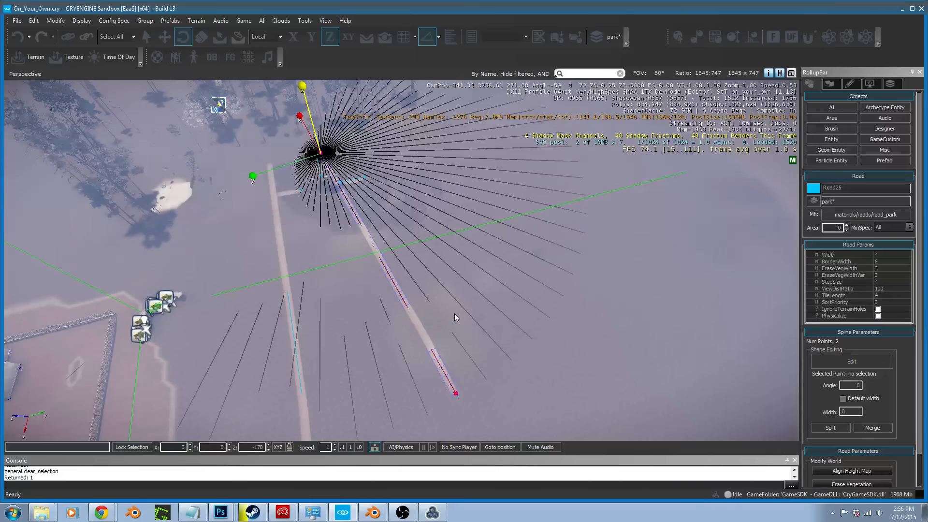
pyautogui.moveTo(339, 303); pyautogui.dragTo(297, 301, button='right')
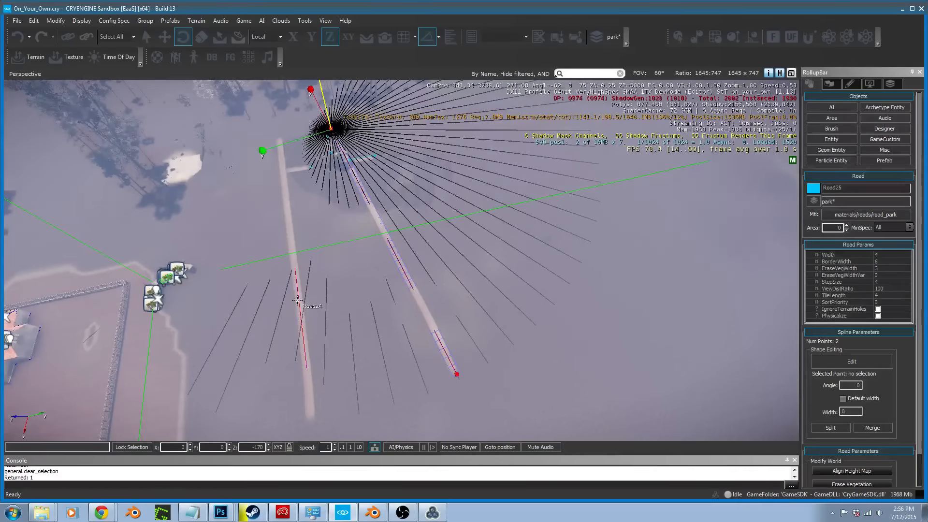
pyautogui.click(297, 301)
pyautogui.press('w')
pyautogui.moveTo(319, 264); pyautogui.dragTo(526, 262, button='right')
pyautogui.press('s')
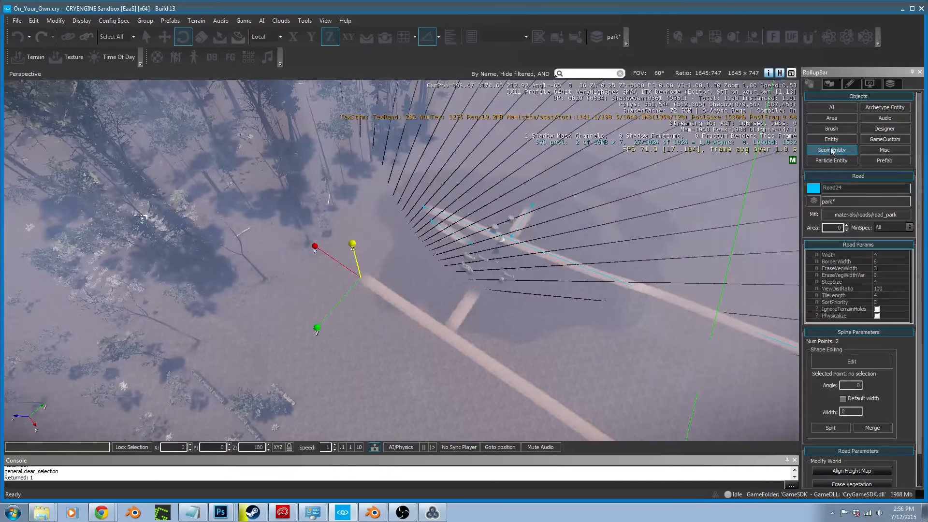
# Start a new road at the tree-side end of Road24, with placement following the terrain
pyautogui.click(885, 150)
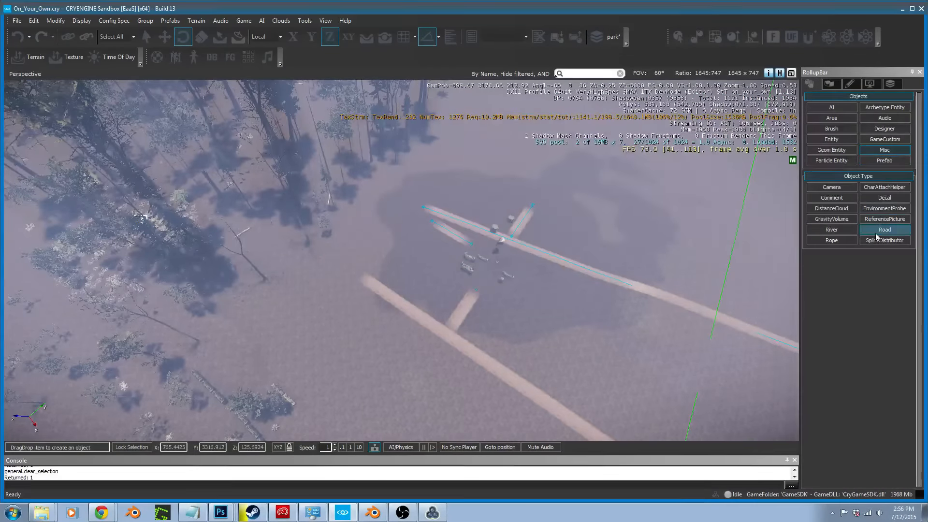
pyautogui.click(883, 229)
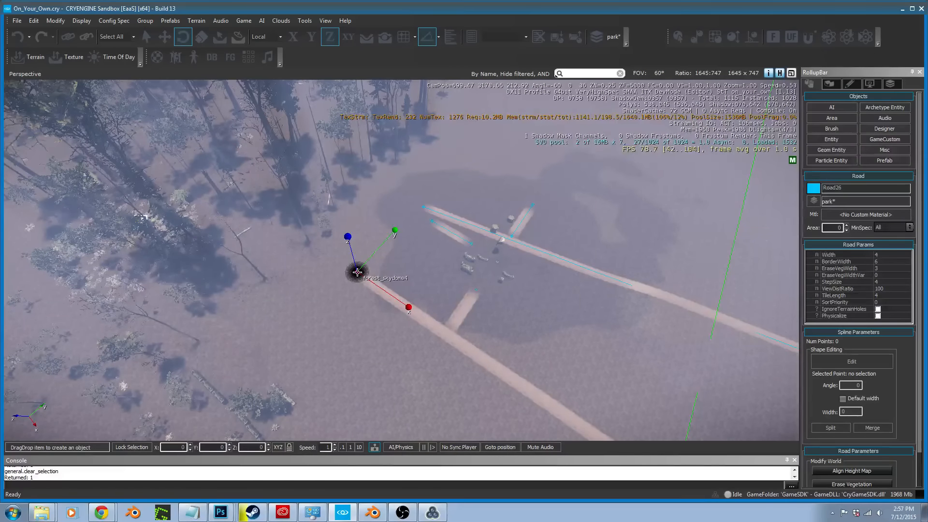
pyautogui.moveTo(357, 272); pyautogui.dragTo(398, 111)
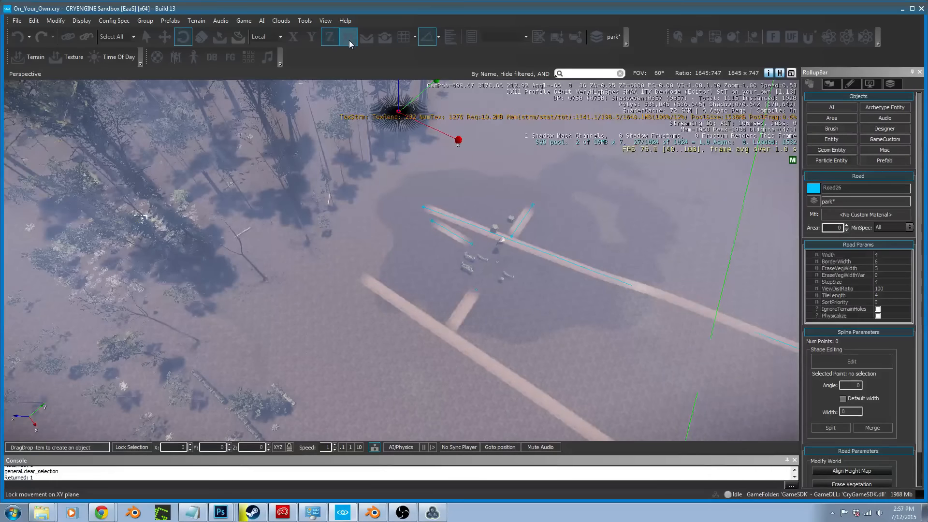
pyautogui.click(385, 41)
pyautogui.moveTo(362, 268); pyautogui.dragTo(363, 278)
pyautogui.press('w')
pyautogui.moveTo(364, 278); pyautogui.dragTo(426, 278, button='right')
pyautogui.press('a')
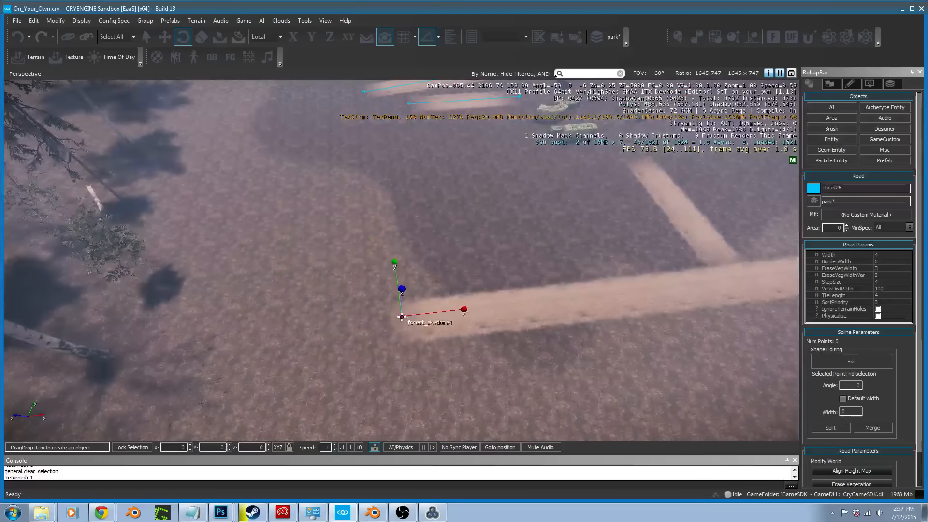
pyautogui.click(417, 322)
# Extend the new road away from Road24 with points that begin a gentle curve into the trees
pyautogui.click(287, 330)
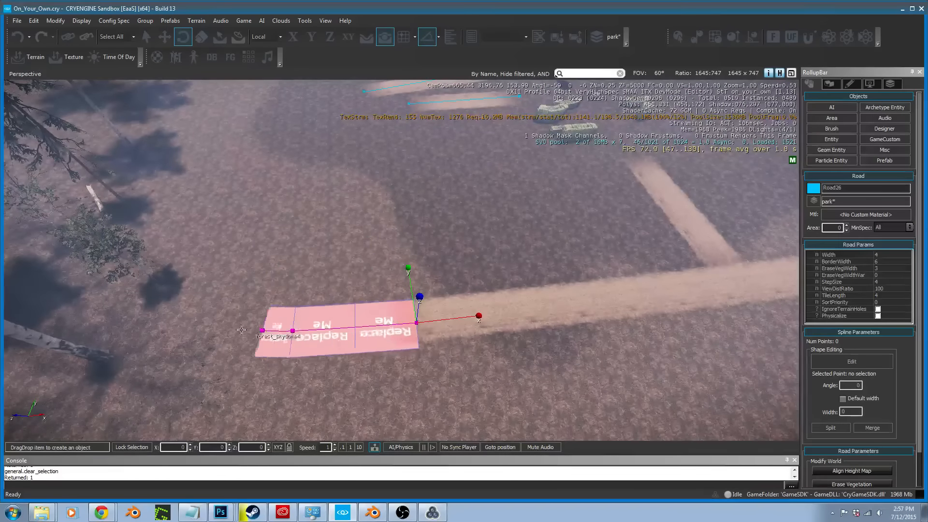
pyautogui.click(96, 311)
pyautogui.press('s')
pyautogui.press('a')
pyautogui.moveTo(98, 308); pyautogui.dragTo(100, 308, button='right')
pyautogui.press('d')
pyautogui.press('w')
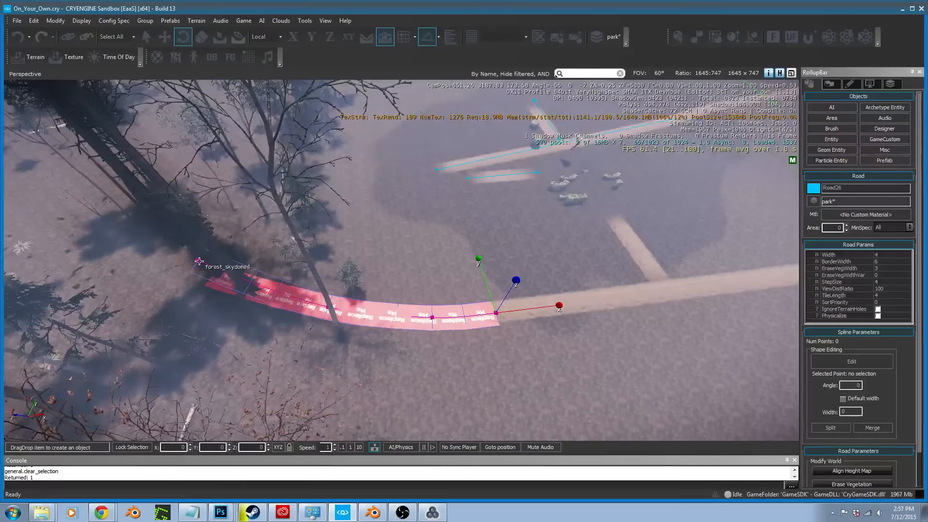
pyautogui.click(204, 255)
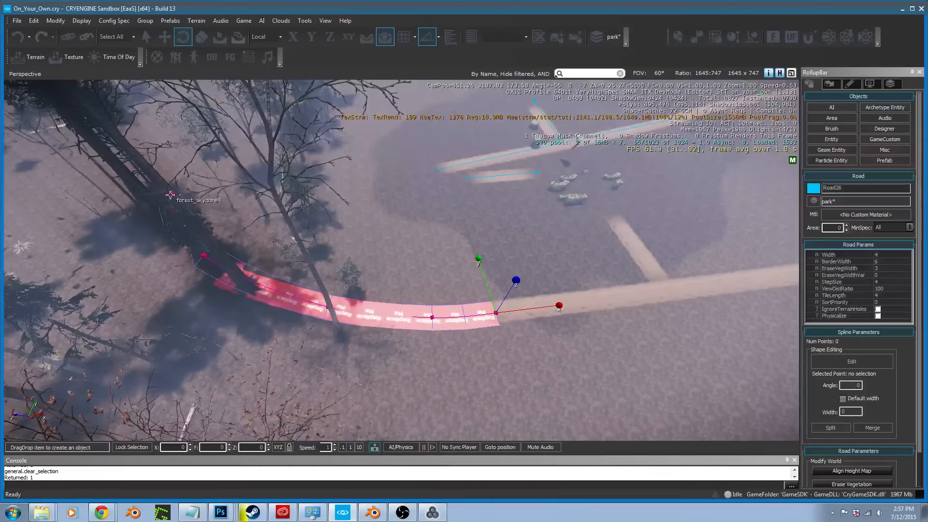
# Add road points that bend the path around through the forest and back towards the open ground
pyautogui.press('w')
pyautogui.moveTo(188, 184); pyautogui.dragTo(188, 184, button='right')
pyautogui.press('s')
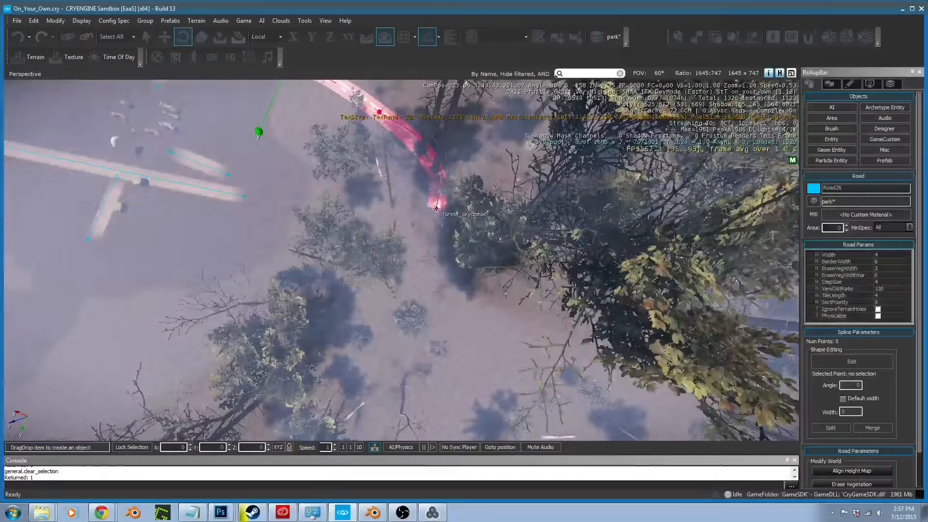
pyautogui.click(436, 212)
pyautogui.click(433, 264)
pyautogui.press('s')
pyautogui.press('a')
pyautogui.moveTo(397, 349); pyautogui.dragTo(396, 350, button='right')
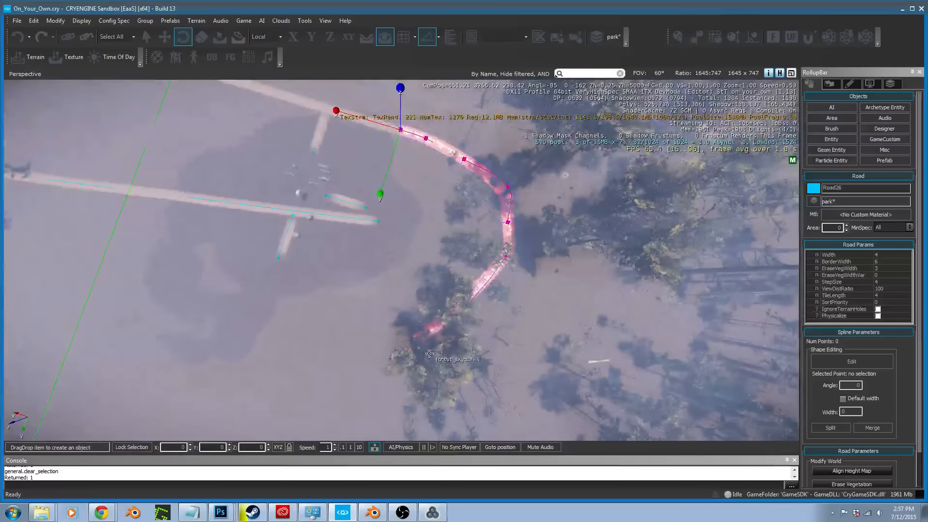
pyautogui.click(493, 286)
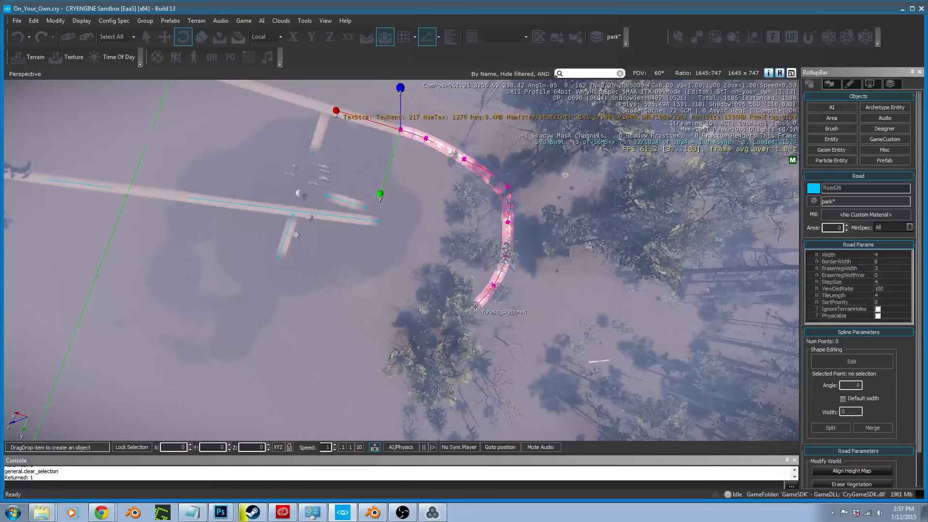
# Continue the new road out of the forest in a wide arc alongside the other long road
pyautogui.click(372, 383)
pyautogui.moveTo(372, 382); pyautogui.dragTo(369, 389, button='right')
pyautogui.press('s')
pyautogui.press('a')
pyautogui.click(363, 391)
pyautogui.click(194, 377)
pyautogui.press('a')
pyautogui.press('w')
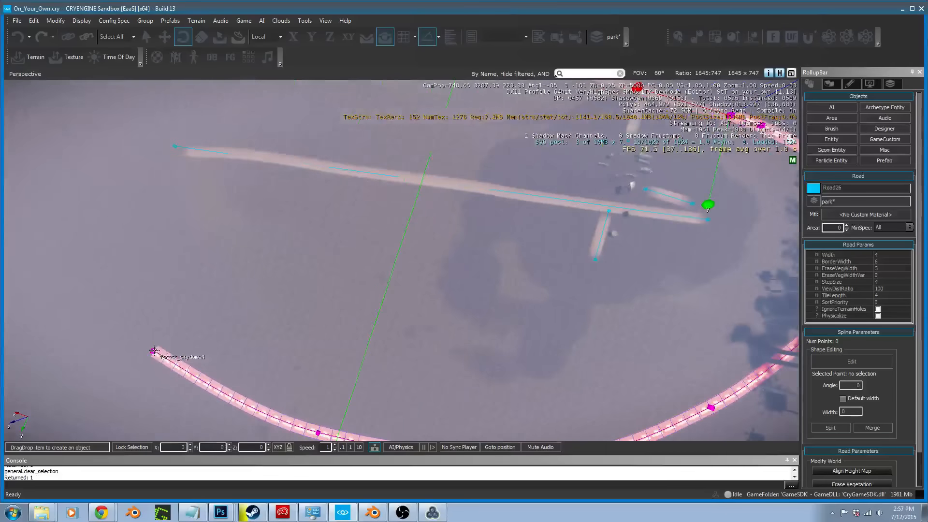
pyautogui.click(181, 335)
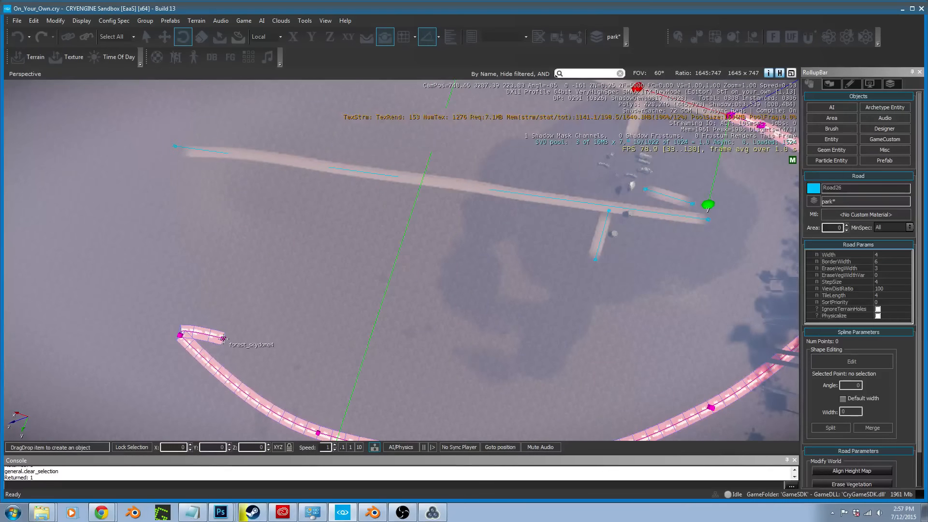
# Curve the new road around to the far end of the other long road and finish it there
pyautogui.press('s')
pyautogui.moveTo(161, 298); pyautogui.dragTo(163, 302, button='right')
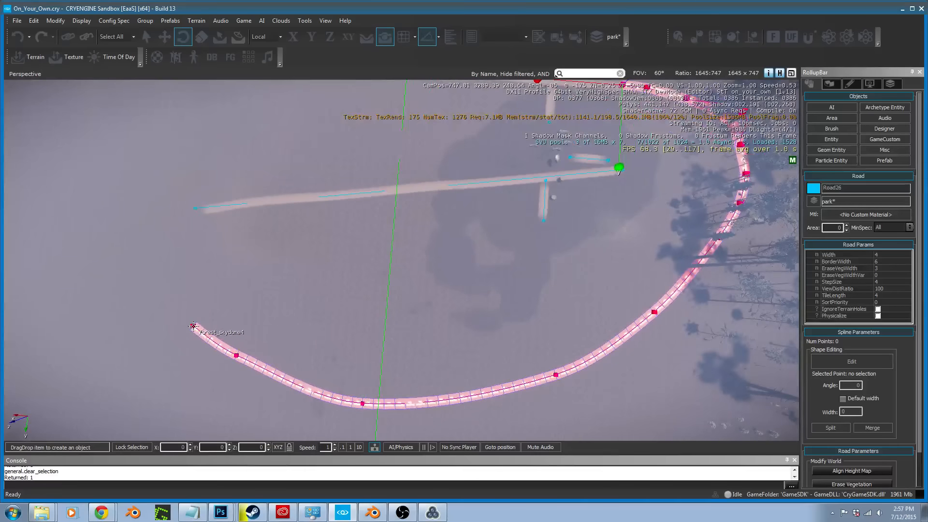
pyautogui.click(206, 333)
pyautogui.click(185, 319)
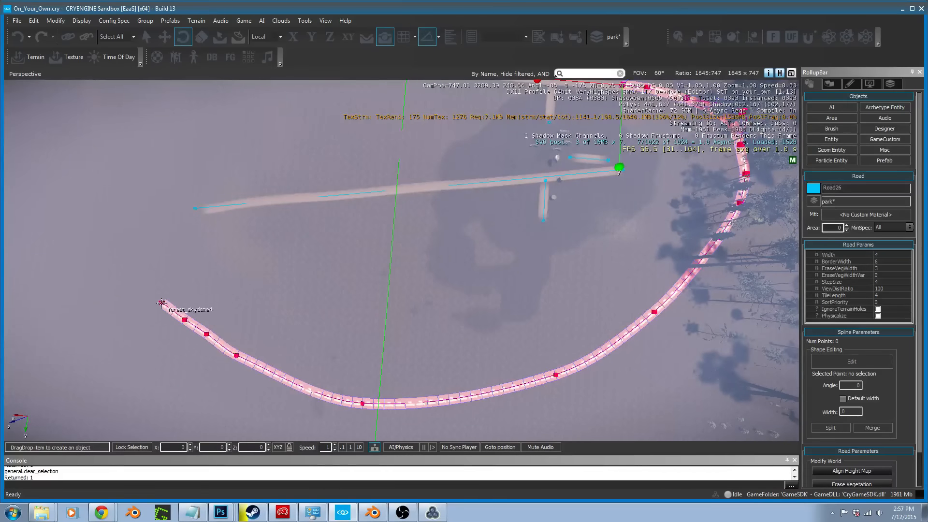
pyautogui.click(160, 302)
pyautogui.click(149, 257)
pyautogui.click(153, 227)
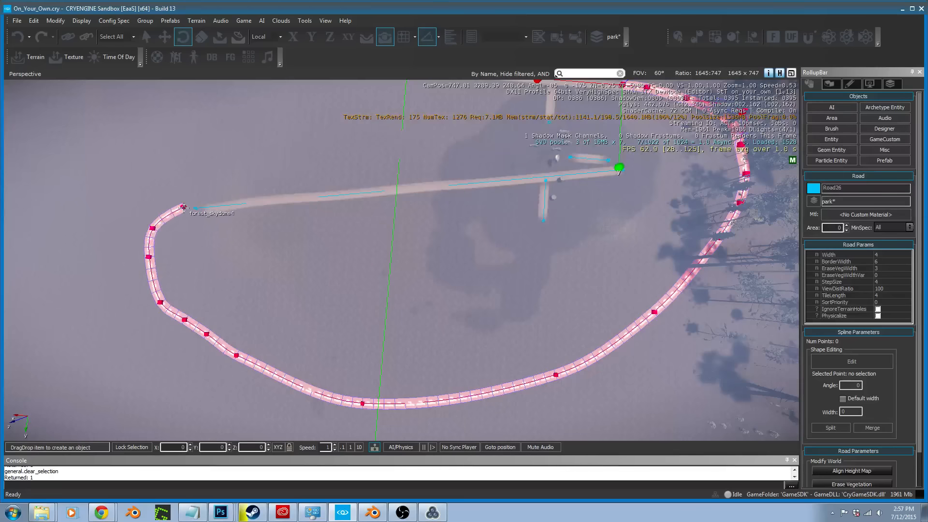
pyautogui.doubleClick(187, 209)
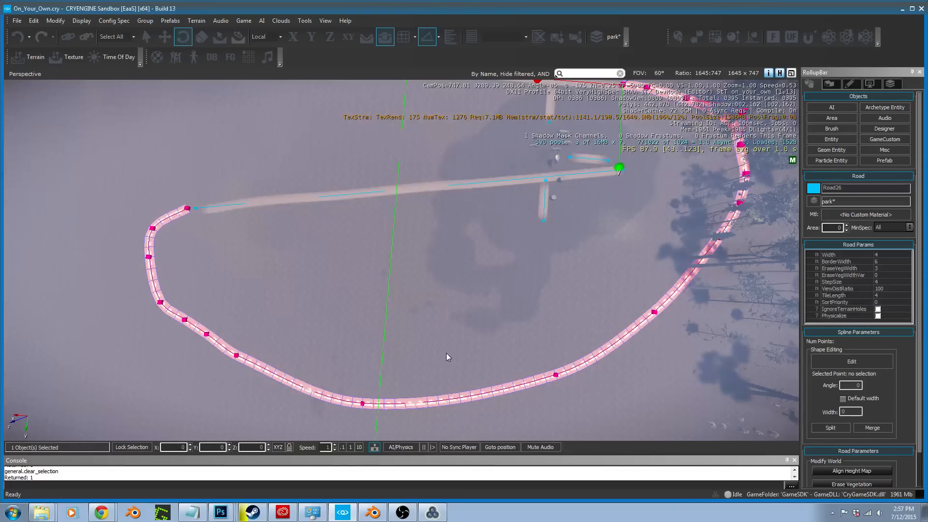
# Edit the new road's shape, moving three points on its outer side alternately outward and inward to form a wavy path
pyautogui.click(853, 363)
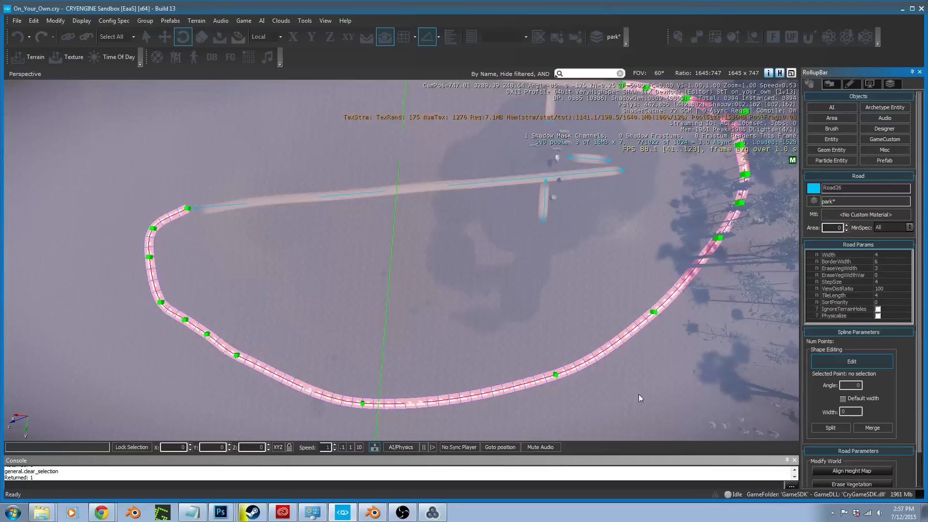
pyautogui.click(556, 375)
pyautogui.moveTo(556, 389); pyautogui.dragTo(541, 444)
pyautogui.click(364, 400)
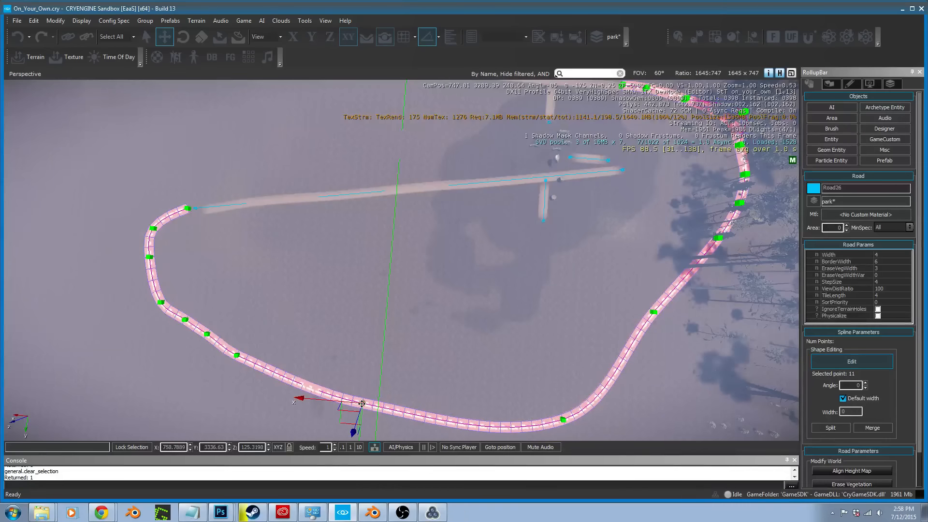
pyautogui.moveTo(347, 419); pyautogui.dragTo(380, 374)
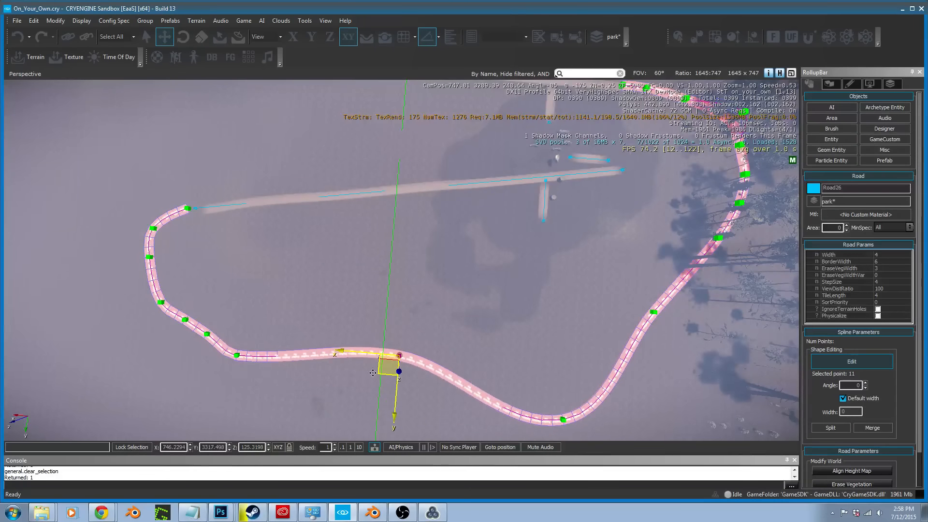
pyautogui.click(238, 357)
pyautogui.moveTo(216, 376); pyautogui.dragTo(242, 430)
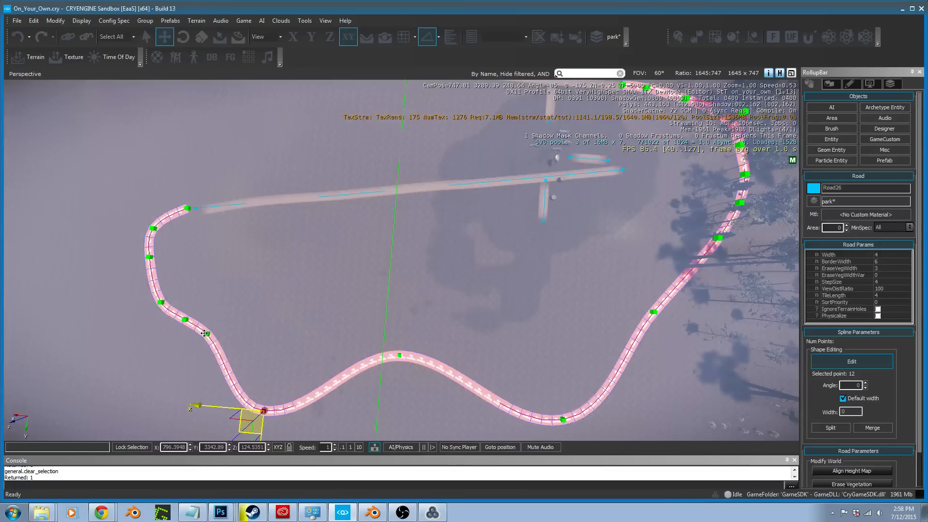
# Move the next two points of the new road, including point 14, outward to widen its far bend
pyautogui.click(204, 332)
pyautogui.moveTo(185, 371); pyautogui.dragTo(184, 410)
pyautogui.click(183, 319)
pyautogui.click(162, 346)
pyautogui.click(185, 319)
pyautogui.moveTo(168, 342); pyautogui.dragTo(154, 370)
# Examine the reshaped road from above and up close where it passes through the trees
pyautogui.moveTo(154, 370); pyautogui.dragTo(113, 223, button='right')
pyautogui.press('a')
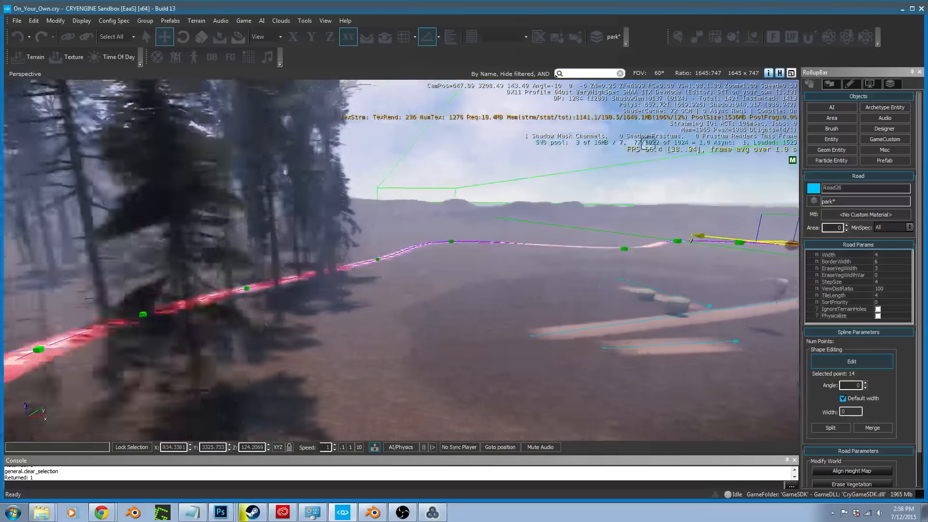
pyautogui.moveTo(556, 74); pyautogui.dragTo(556, 93, button='right')
pyautogui.press('s')
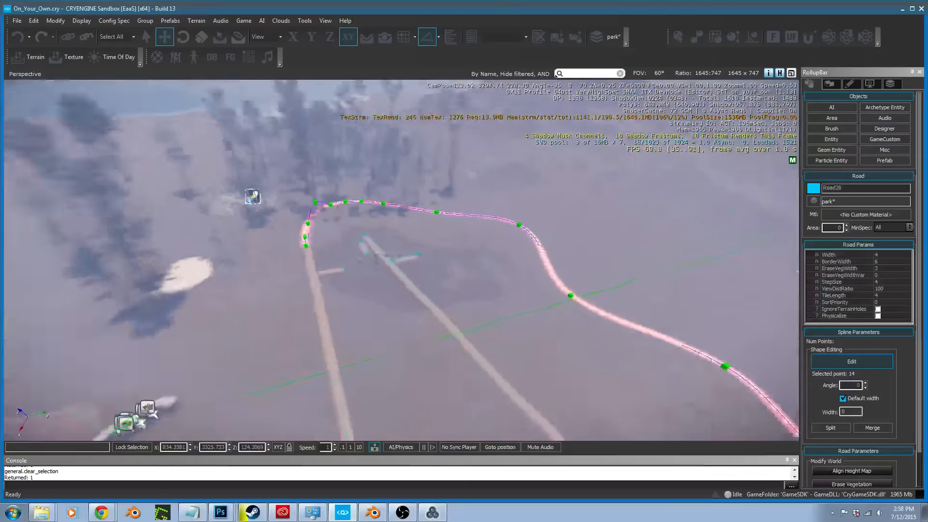
pyautogui.moveTo(556, 74); pyautogui.dragTo(556, 74, button='right')
pyautogui.press('w')
pyautogui.press('w')
pyautogui.press('s')
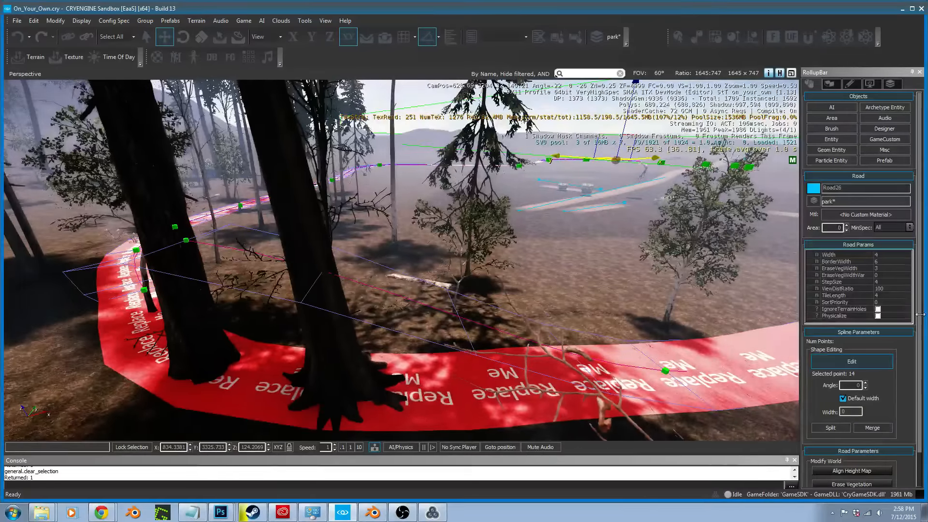
# Try erasing the vegetation along Road26, inspect the cleared forest bend, and undo the erasure
pyautogui.moveTo(920, 251); pyautogui.dragTo(920, 289)
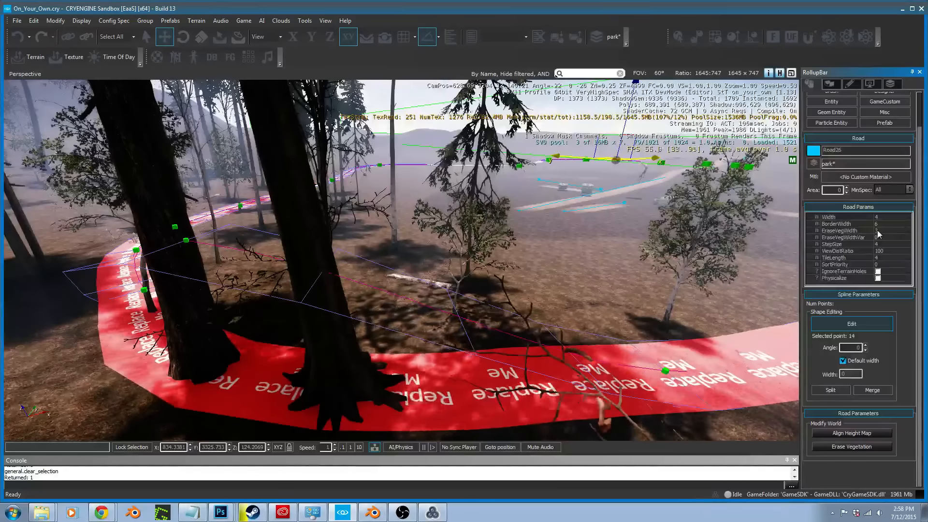
pyautogui.click(856, 445)
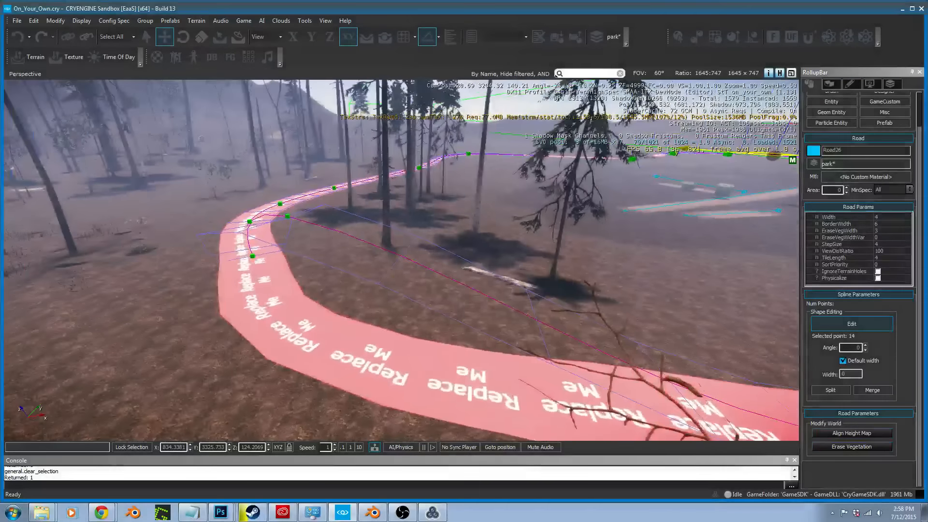
pyautogui.press('s')
pyautogui.moveTo(435, 261); pyautogui.dragTo(348, 261, button='right')
pyautogui.press('d')
pyautogui.moveTo(556, 75); pyautogui.dragTo(557, 74, button='right')
pyautogui.press('w')
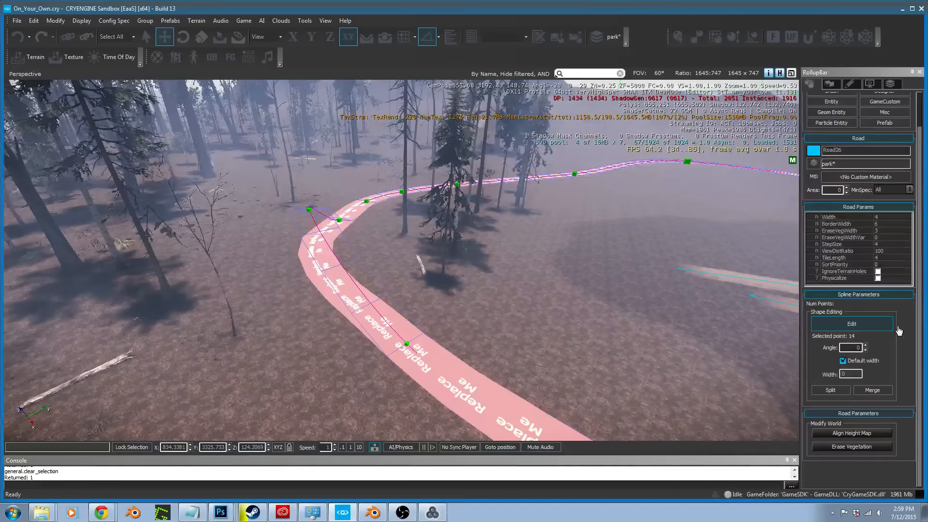
pyautogui.hotkey('ctrl', 'z')
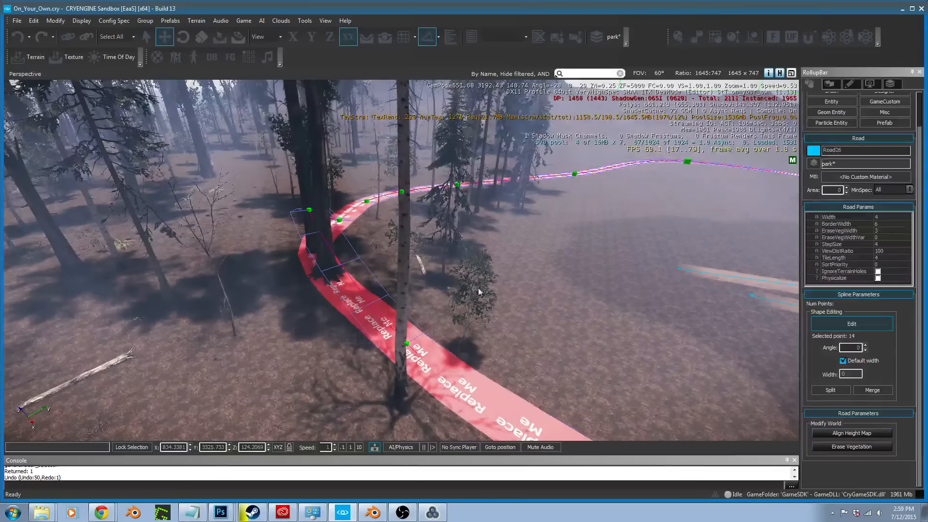
# Set Road26's EraseVegWidth to 6, try erasing the vegetation along it, undo the erasure and inspect the trees on the path
pyautogui.click(886, 231)
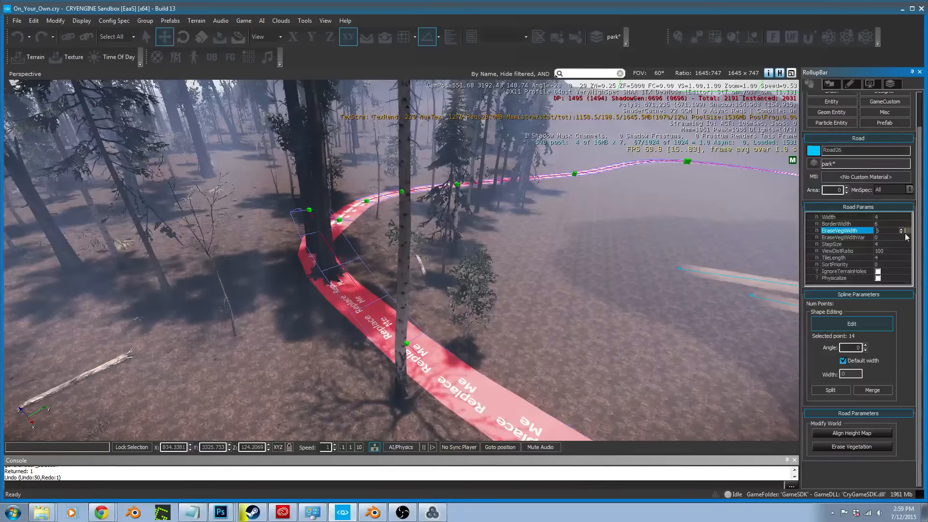
pyautogui.click(856, 448)
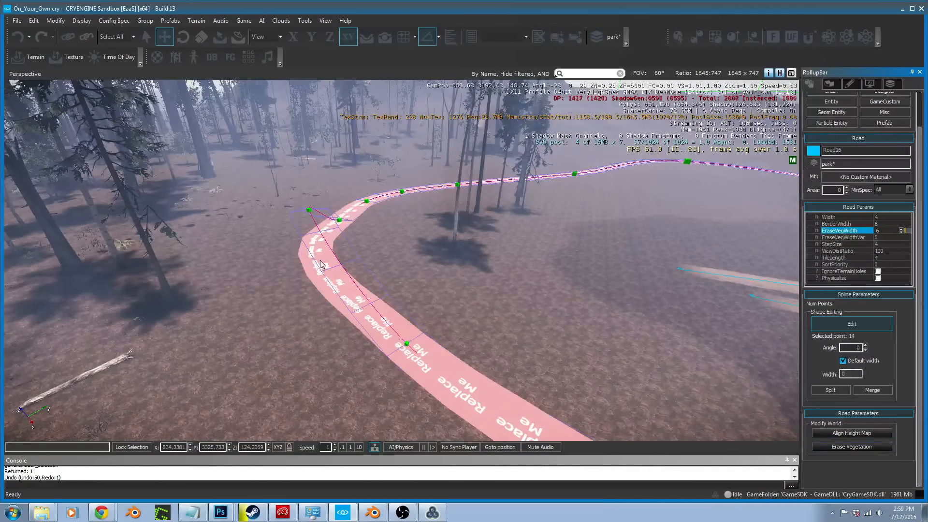
pyautogui.moveTo(414, 268); pyautogui.dragTo(414, 278, button='right')
pyautogui.hotkey('ctrl', 'z')
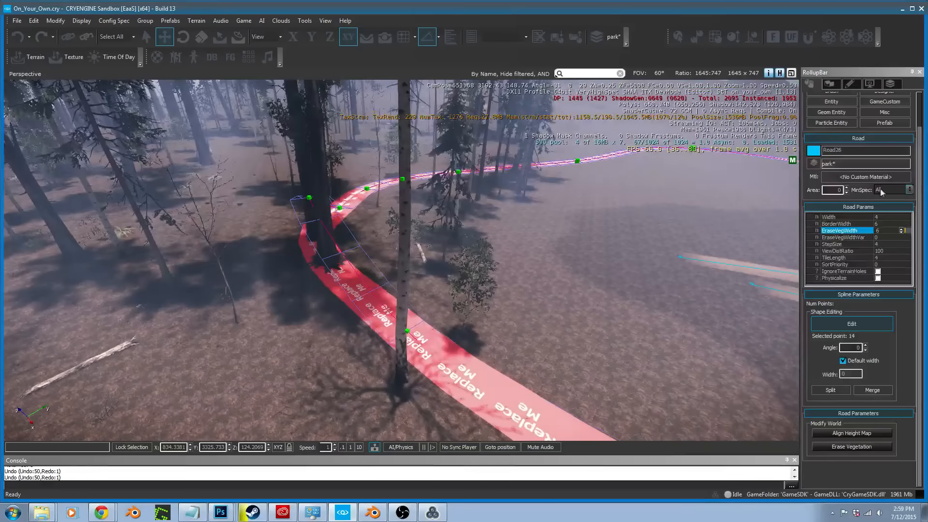
pyautogui.moveTo(336, 338)
pyautogui.mouseDown(button='right')
pyautogui.moveTo(336, 354)
pyautogui.moveTo(353, 354)
pyautogui.moveTo(337, 338)
pyautogui.mouseUp(button='right')
pyautogui.press('w')
pyautogui.press('s')
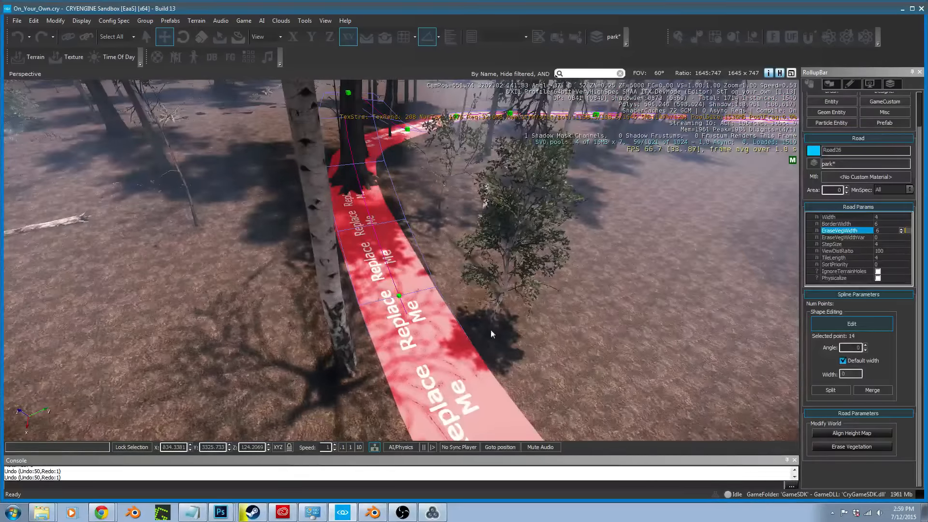
# Try erasing the vegetation along Road26 with EraseVegWidth at 3, and again with it at 1
pyautogui.moveTo(882, 231); pyautogui.dragTo(870, 230)
pyautogui.write('3')
pyautogui.press('Return')
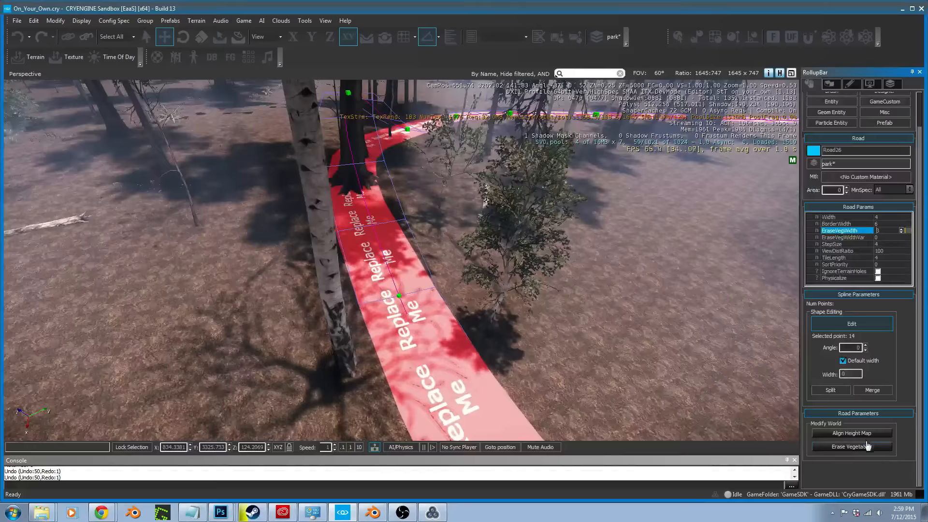
pyautogui.click(867, 446)
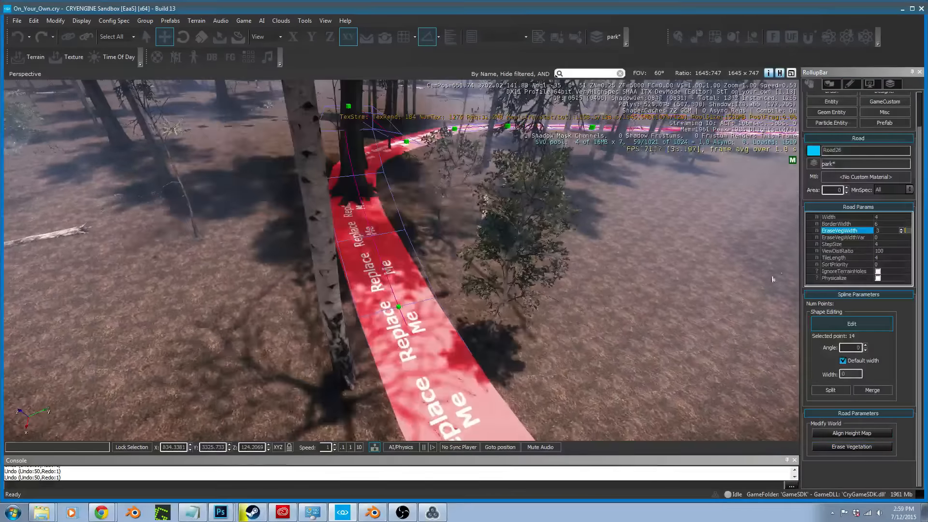
pyautogui.moveTo(885, 231); pyautogui.dragTo(874, 229)
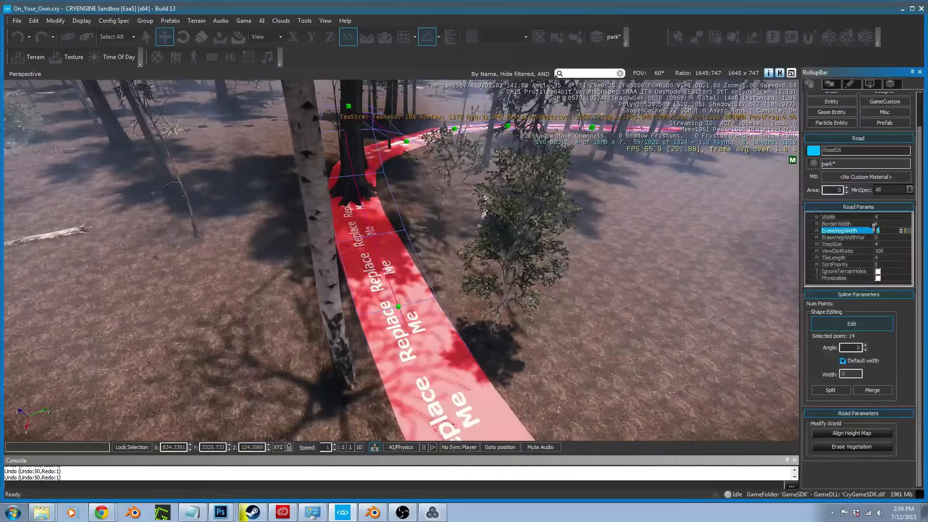
pyautogui.write('1')
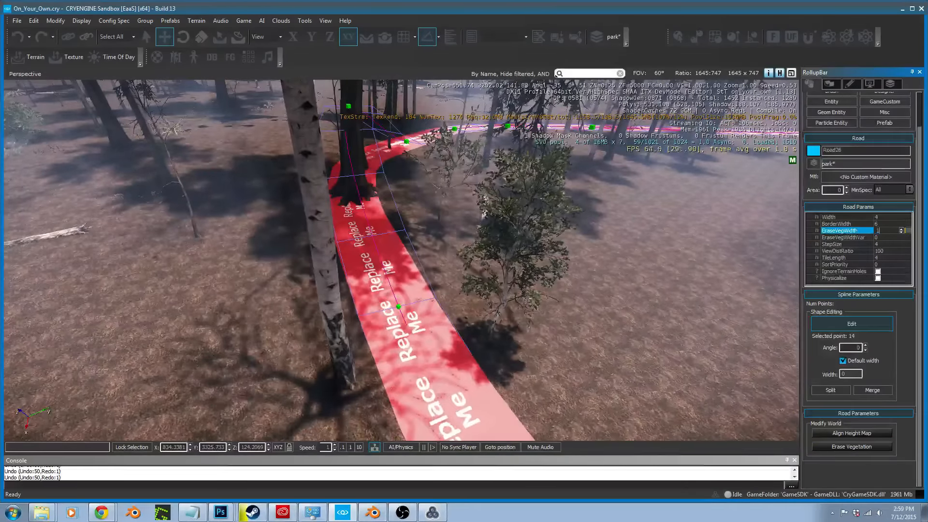
pyautogui.click(857, 446)
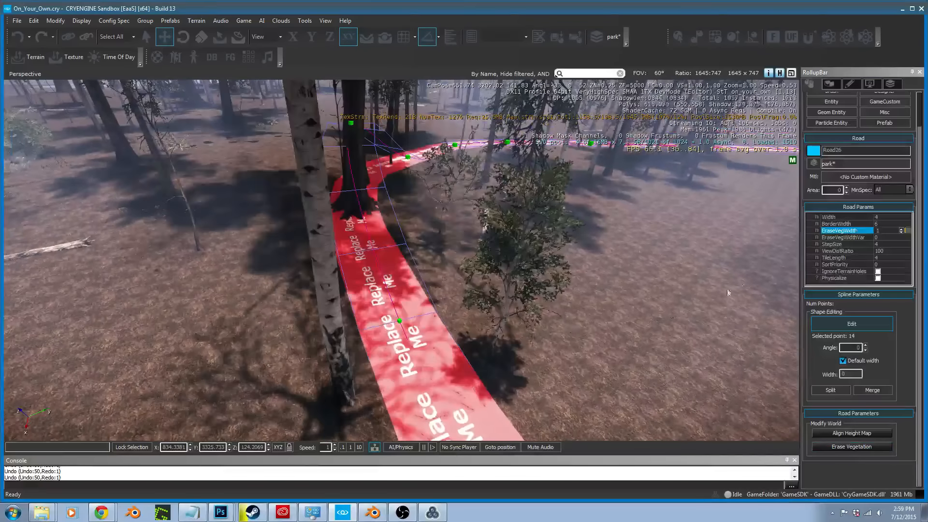
# Set Road26's EraseVegWidth to 0, erase the vegetation along it, and inspect the trees around the bend
pyautogui.moveTo(884, 231); pyautogui.dragTo(873, 227)
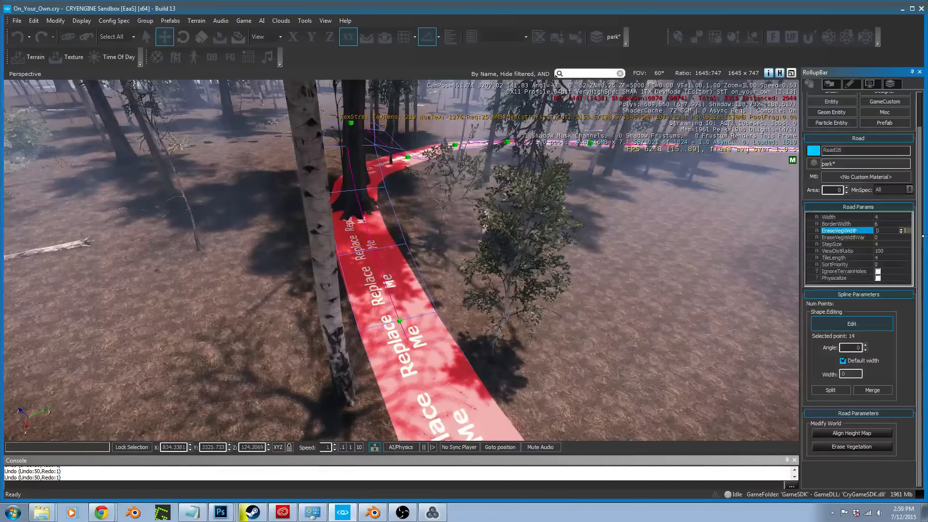
pyautogui.click(857, 445)
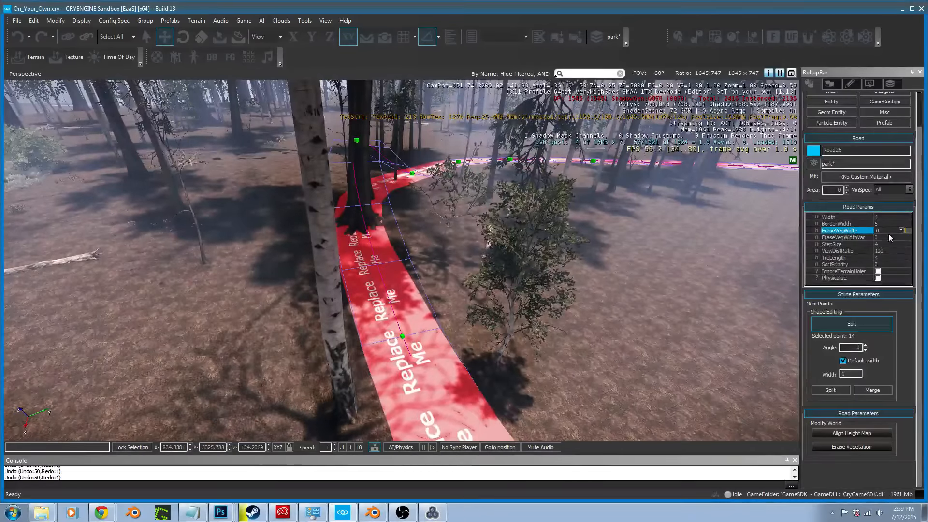
pyautogui.moveTo(551, 275); pyautogui.dragTo(580, 266, button='right')
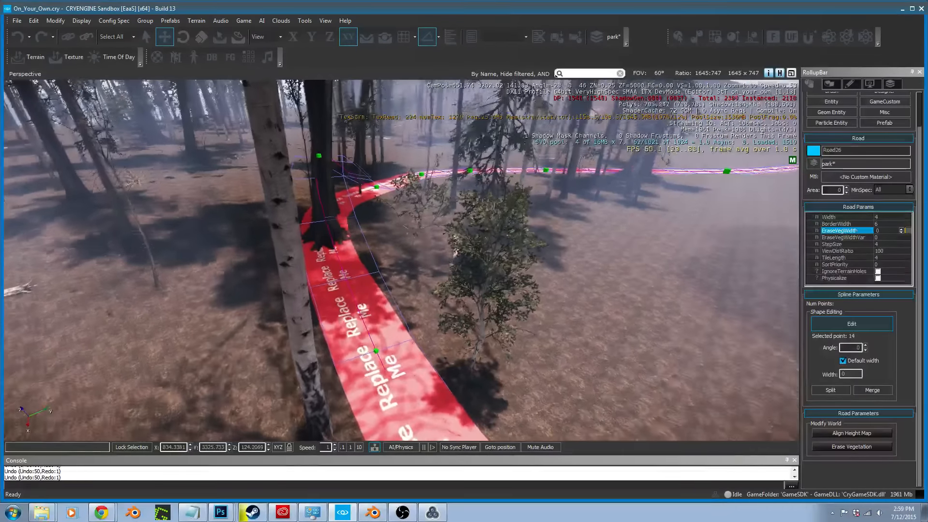
pyautogui.press('s')
pyautogui.press('a')
pyautogui.moveTo(493, 354); pyautogui.dragTo(503, 356, button='right')
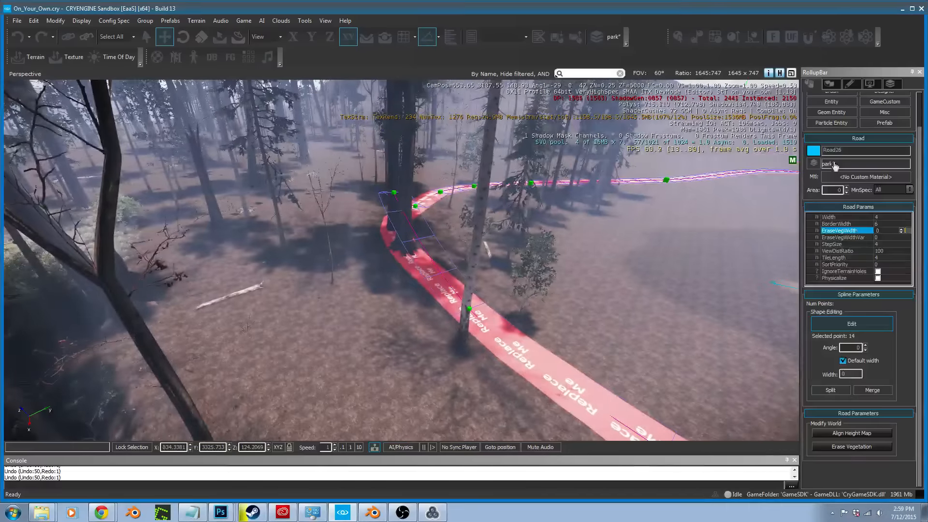
# Switch to vegetation editing and move the birch and the small aspen beside Road26's bend away from the road's edge
pyautogui.click(811, 84)
pyautogui.click(832, 118)
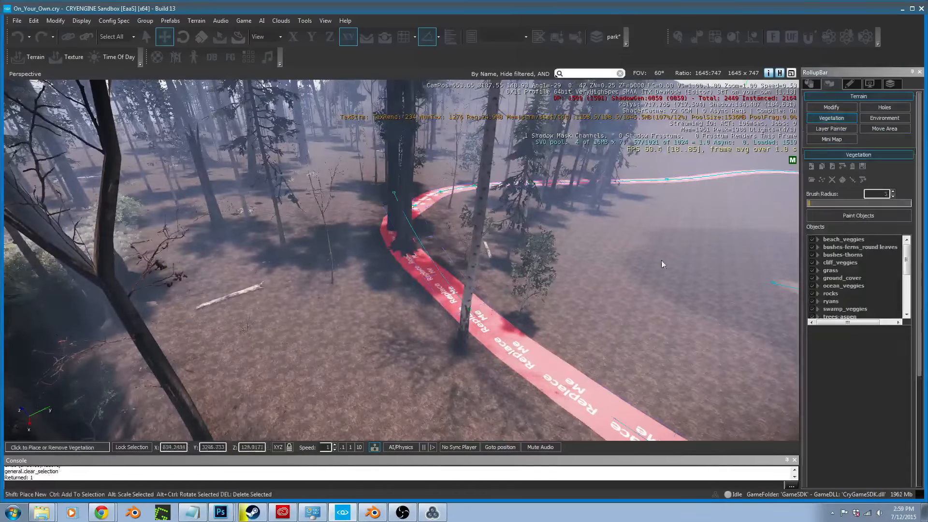
pyautogui.click(456, 358)
pyautogui.moveTo(484, 345); pyautogui.dragTo(445, 359)
pyautogui.click(527, 316)
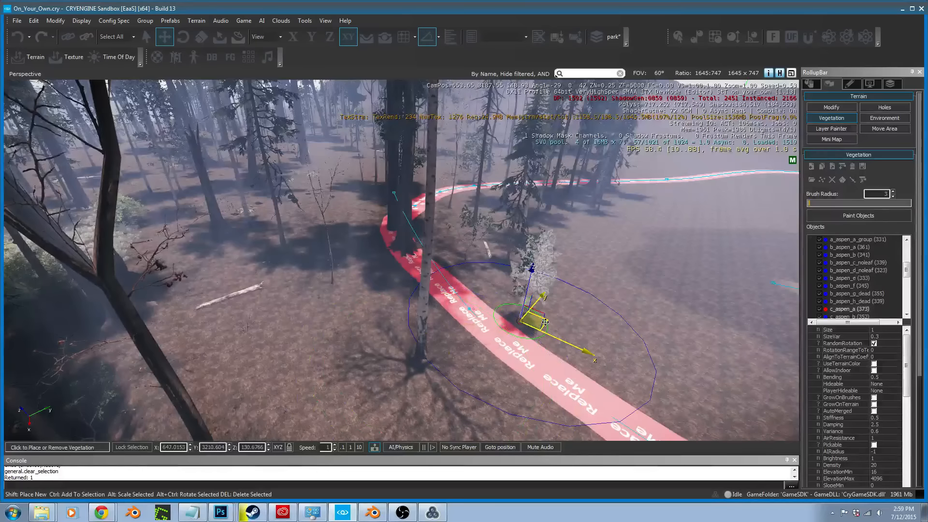
pyautogui.moveTo(527, 315); pyautogui.dragTo(560, 315)
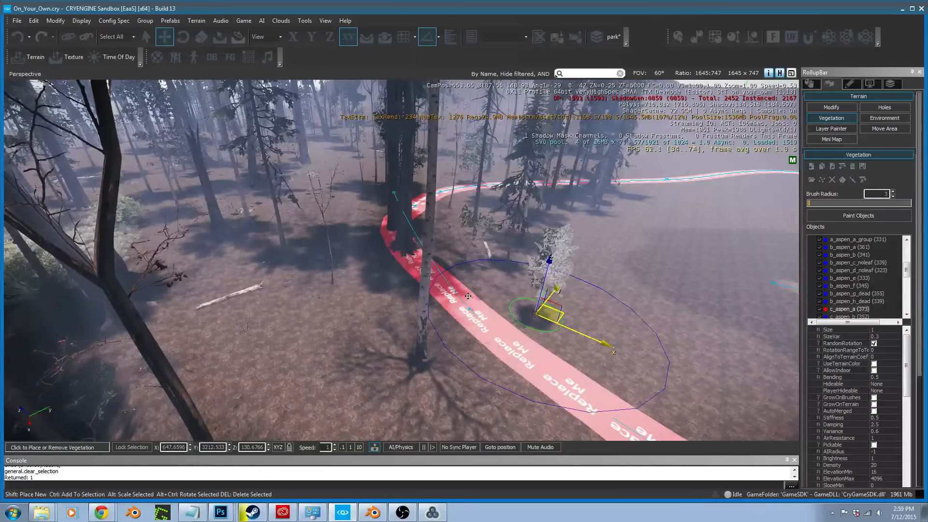
# Leave vegetation editing, reselect Road26, try erasing the vegetation along it, and undo the erasure
pyautogui.press('Escape')
pyautogui.click(453, 290)
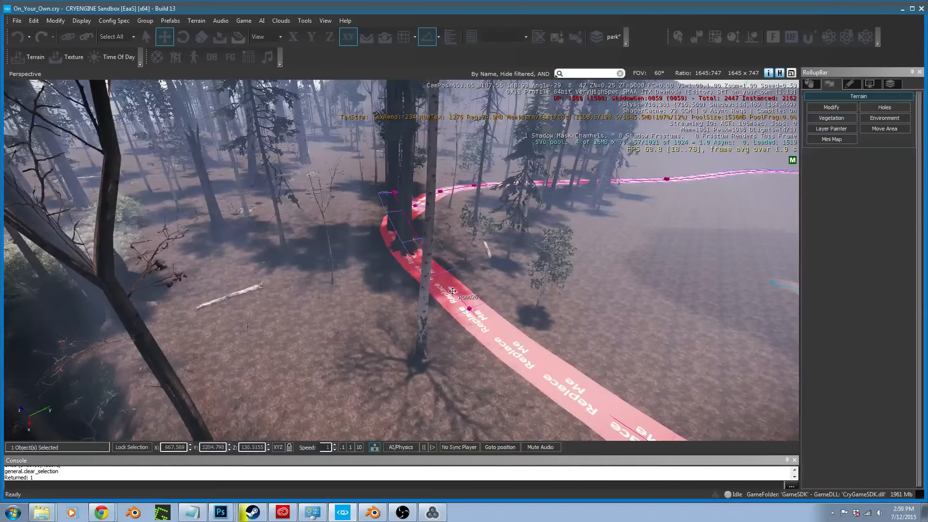
pyautogui.click(810, 84)
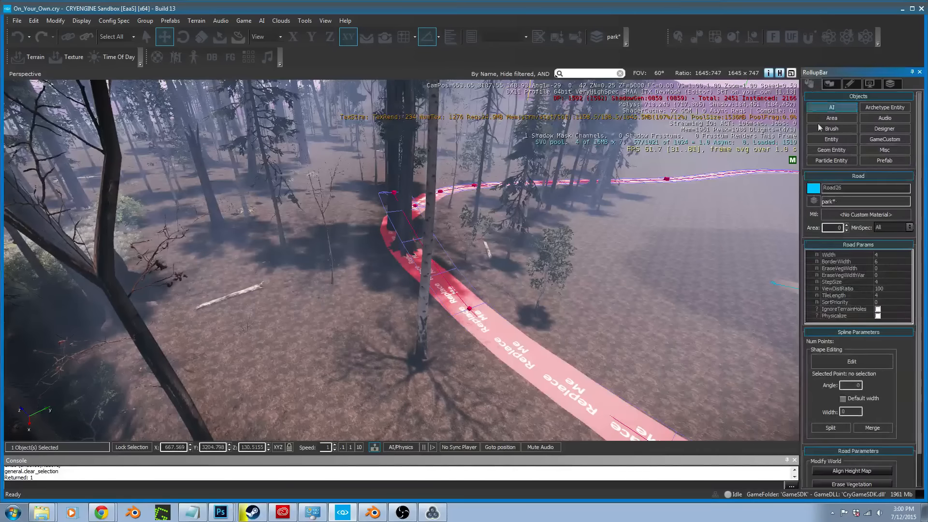
pyautogui.click(862, 484)
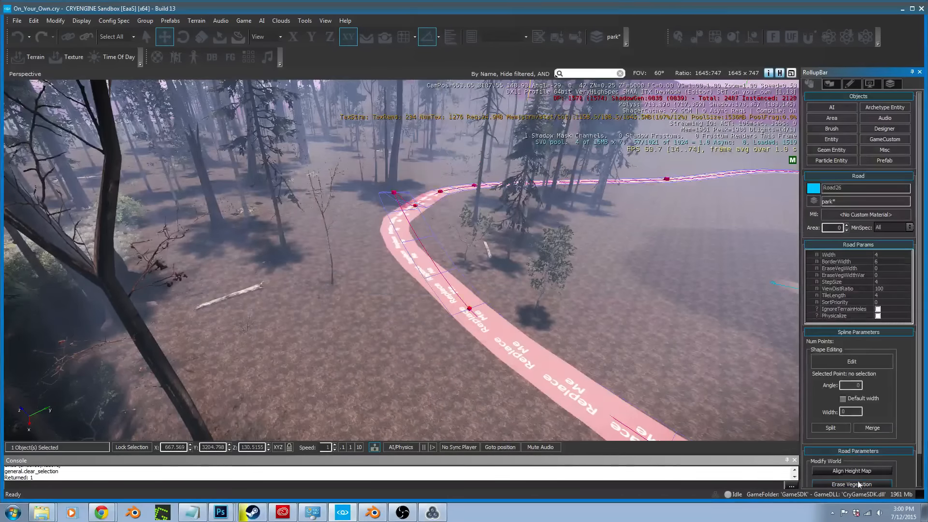
pyautogui.hotkey('ctrl', 'z')
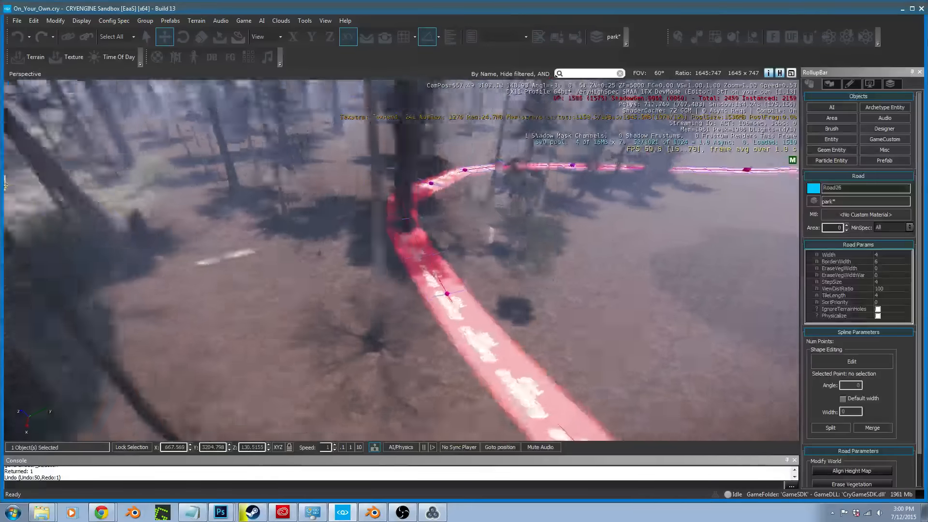
# Erase the vegetation along Road26 again and view the whole road loop from above
pyautogui.press('w')
pyautogui.moveTo(368, 290)
pyautogui.mouseDown(button='right')
pyautogui.moveTo(382, 290)
pyautogui.moveTo(350, 291)
pyautogui.mouseUp(button='right')
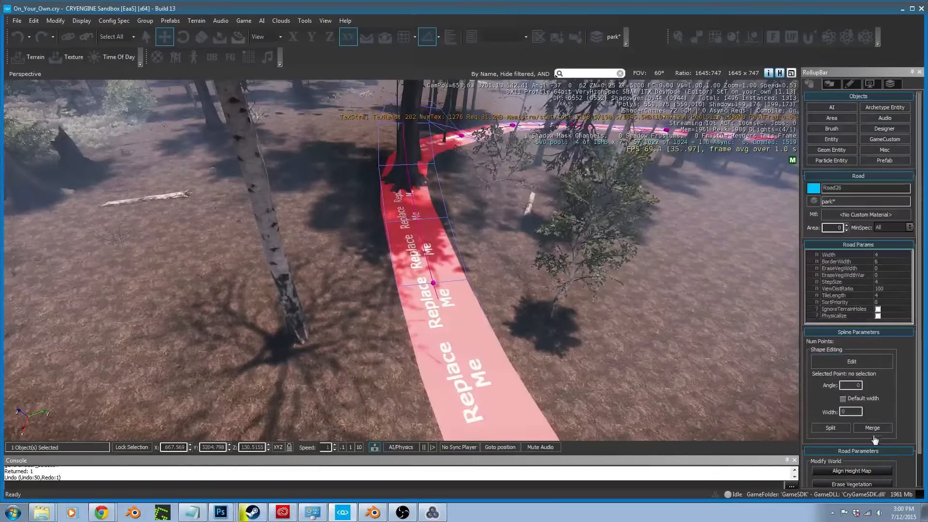
pyautogui.click(857, 484)
pyautogui.moveTo(486, 292); pyautogui.dragTo(507, 312, button='right')
pyautogui.press('w')
pyautogui.press('d')
pyautogui.press('s')
pyautogui.press('a')
pyautogui.moveTo(457, 260); pyautogui.dragTo(478, 264, button='right')
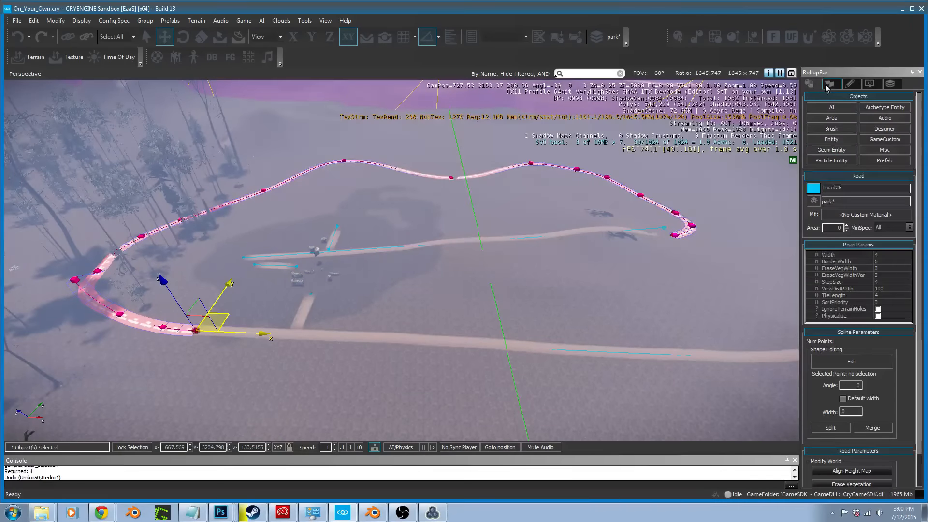
pyautogui.click(871, 131)
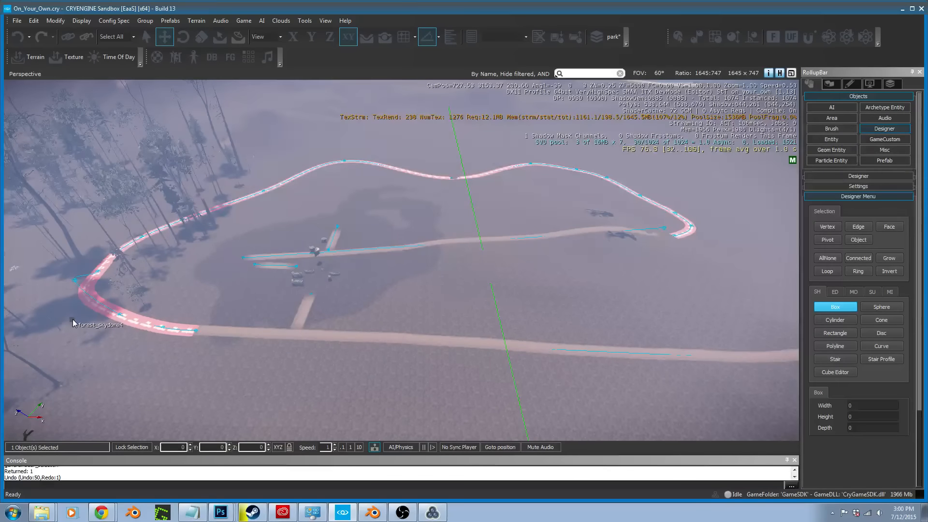
pyautogui.click(471, 37)
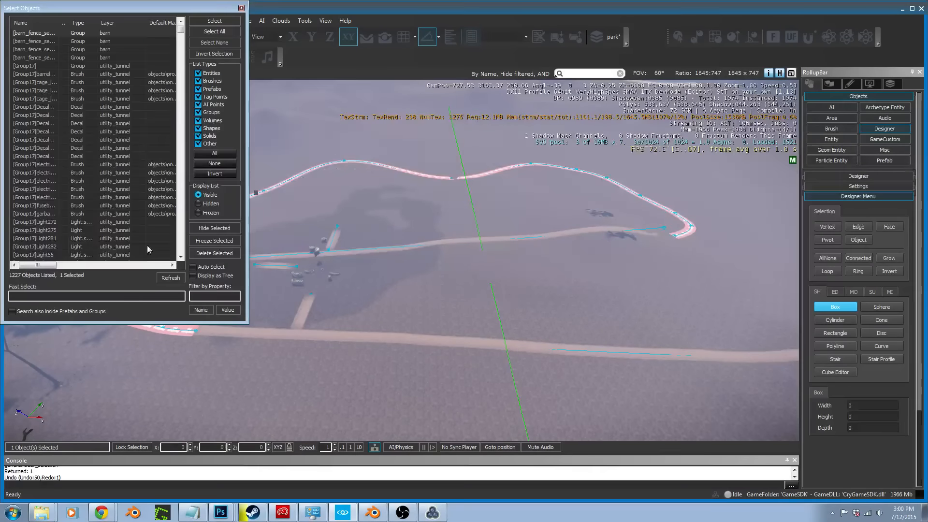
pyautogui.click(242, 9)
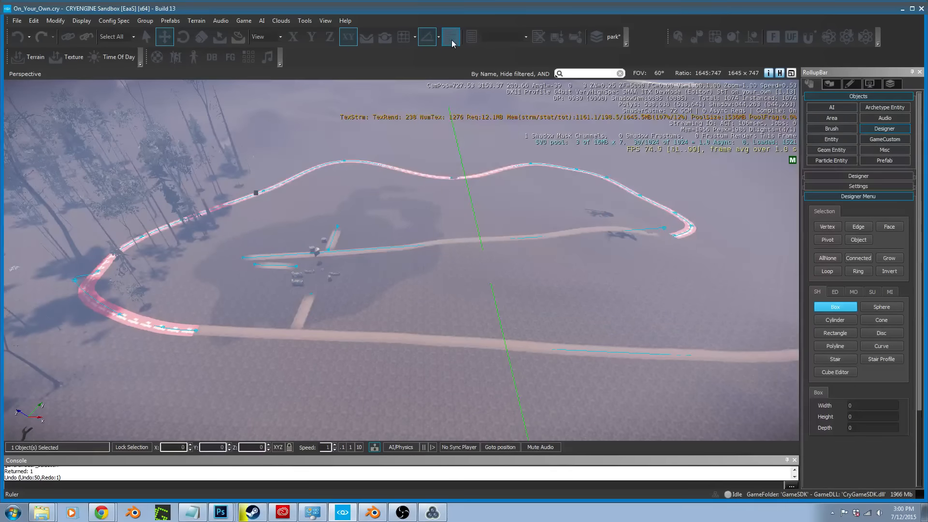
pyautogui.click(81, 288)
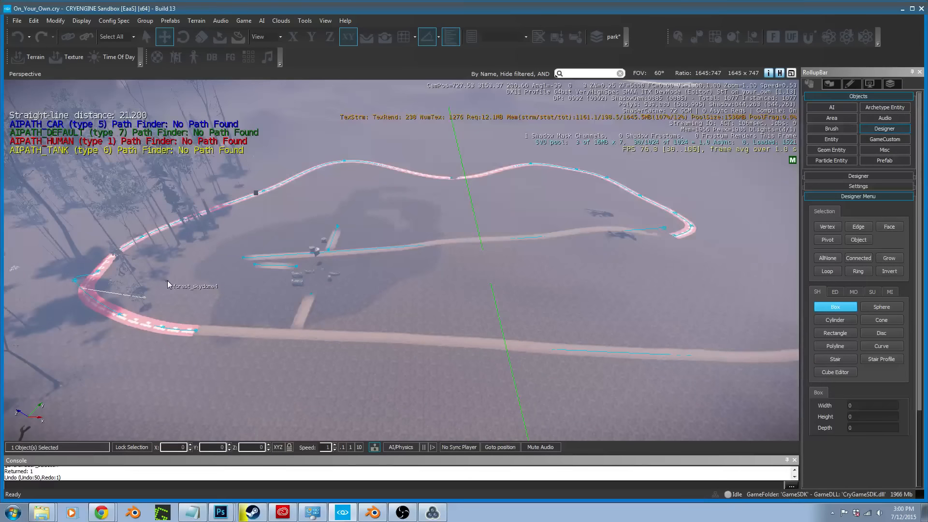
pyautogui.press('Escape')
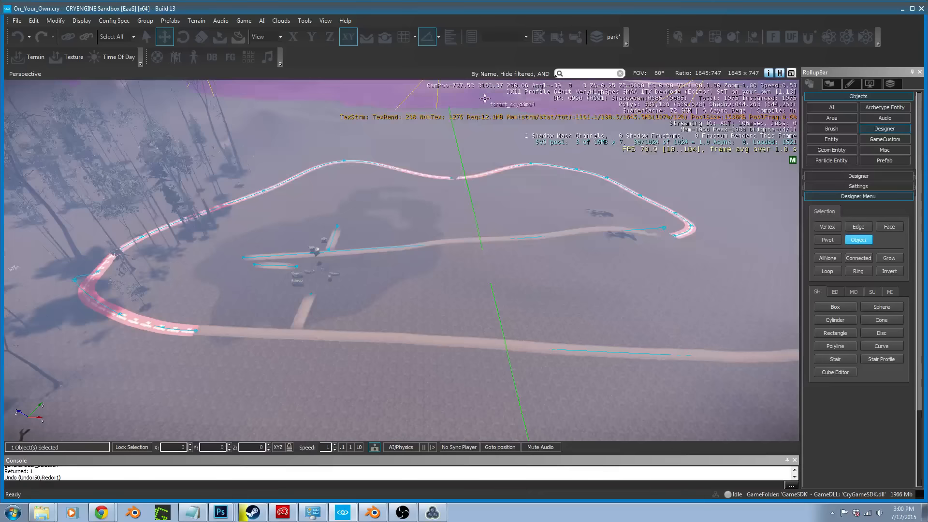
# Measure the straight-line distance from the forest bend to the far end of the long straight road, and discard the empty Designer object
pyautogui.click(451, 40)
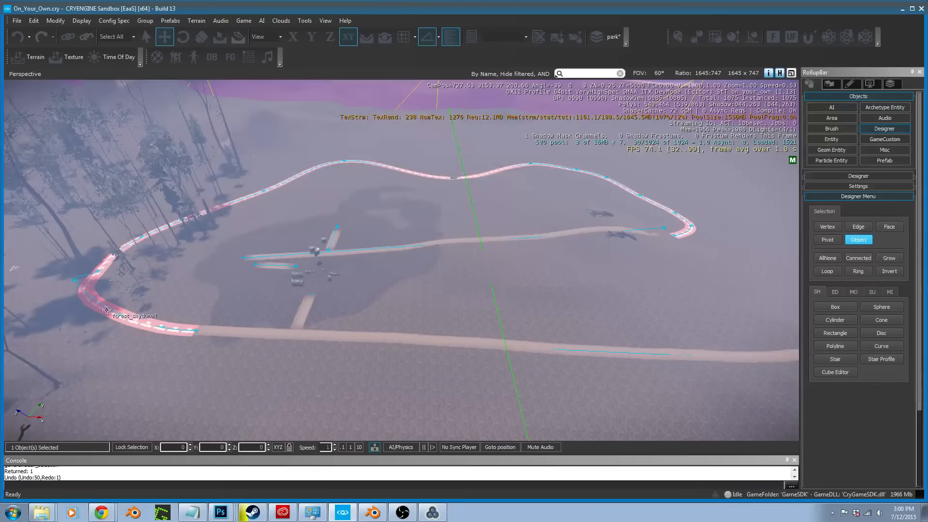
pyautogui.moveTo(92, 325); pyautogui.dragTo(575, 285, button='right')
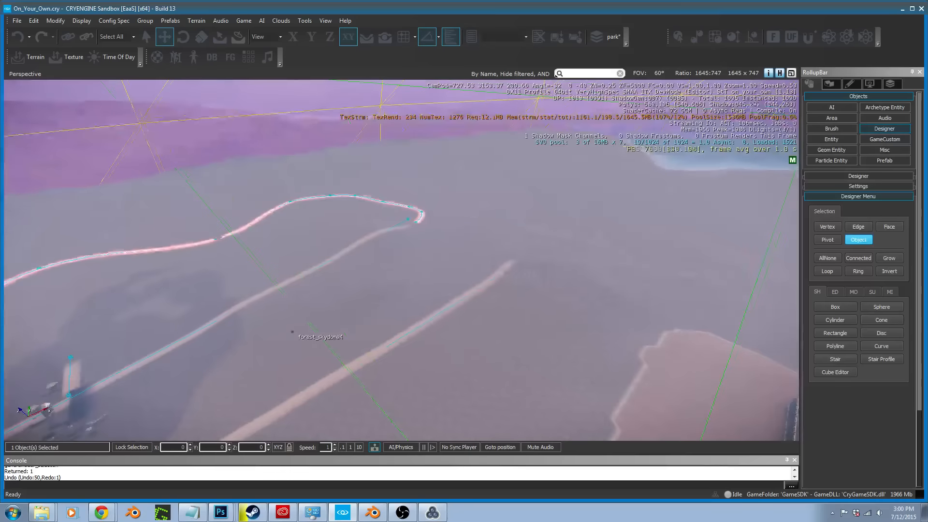
pyautogui.click(523, 262)
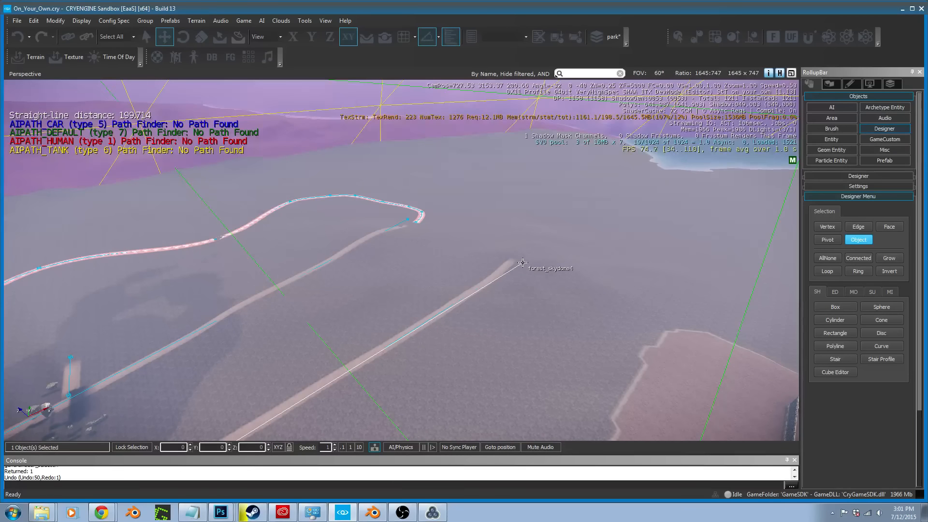
pyautogui.press('Delete')
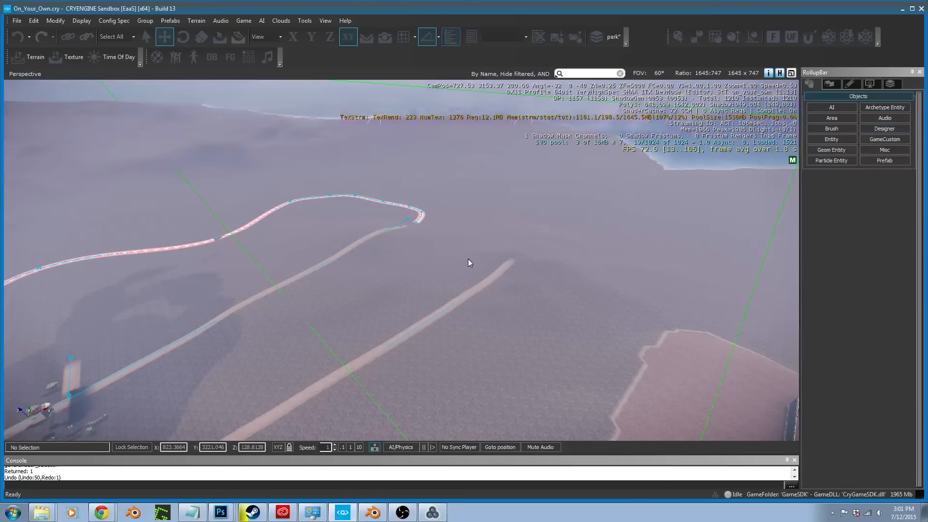
# Measure the distance across the park from the curved outer road to the opposite straight road
pyautogui.moveTo(480, 280); pyautogui.dragTo(464, 262, button='right')
pyautogui.press('s')
pyautogui.press('a')
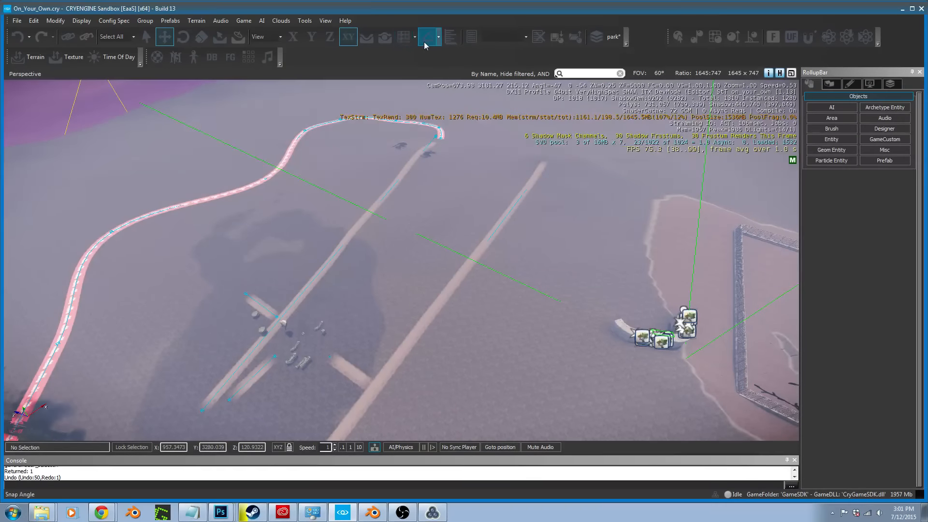
pyautogui.click(453, 43)
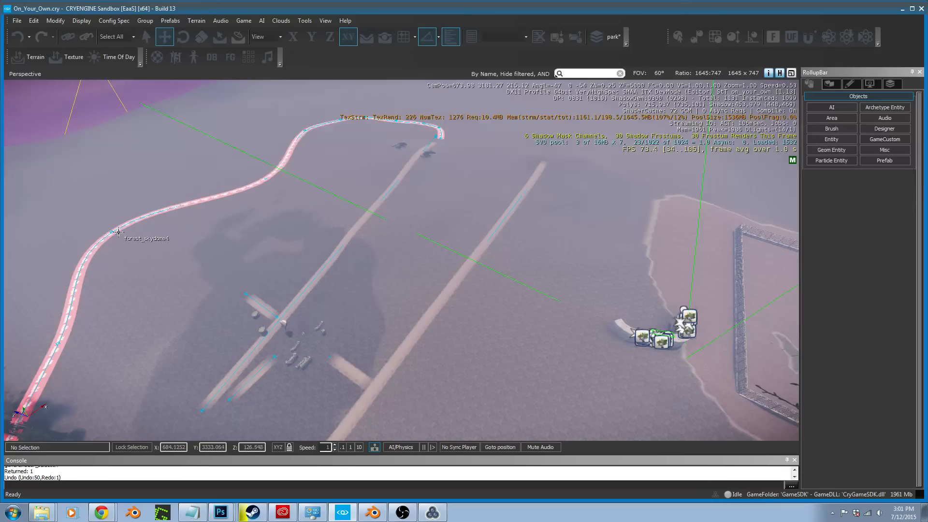
pyautogui.click(373, 396)
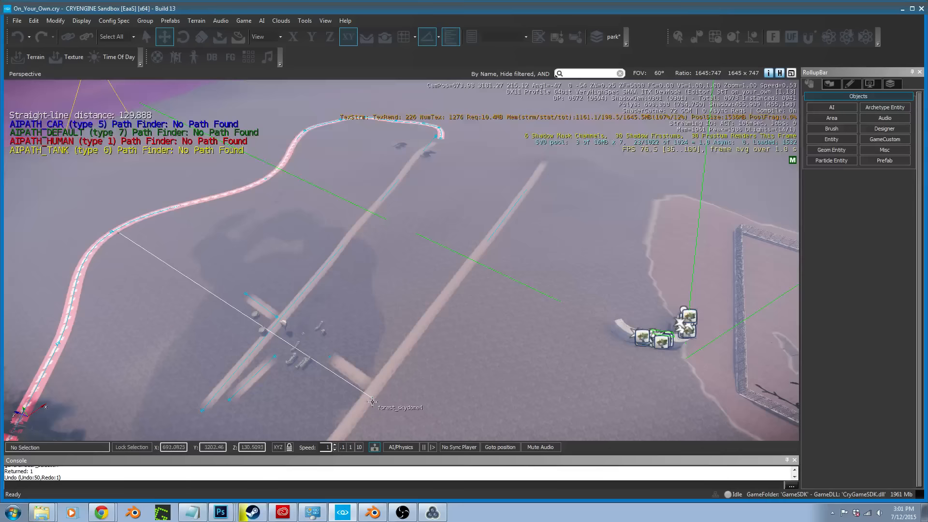
pyautogui.press('Escape')
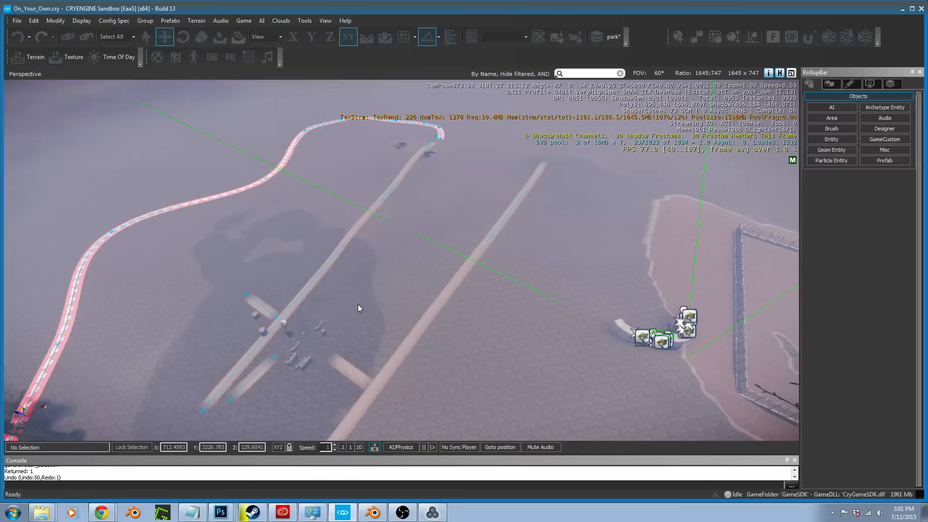
# Examine the road layout and the open ground between the inner path and the curved outer road from above
pyautogui.press('w')
pyautogui.press('d')
pyautogui.moveTo(358, 309); pyautogui.dragTo(304, 334, button='right')
pyautogui.press('w')
pyautogui.press('a')
pyautogui.press('s')
pyautogui.press('a')
pyautogui.press('s')
pyautogui.press('w')
pyautogui.press('d')
pyautogui.press('s')
# Draw a new ring-shaped Road with eight points on the open ground between the inner path and the curved outer road
pyautogui.click(397, 270)
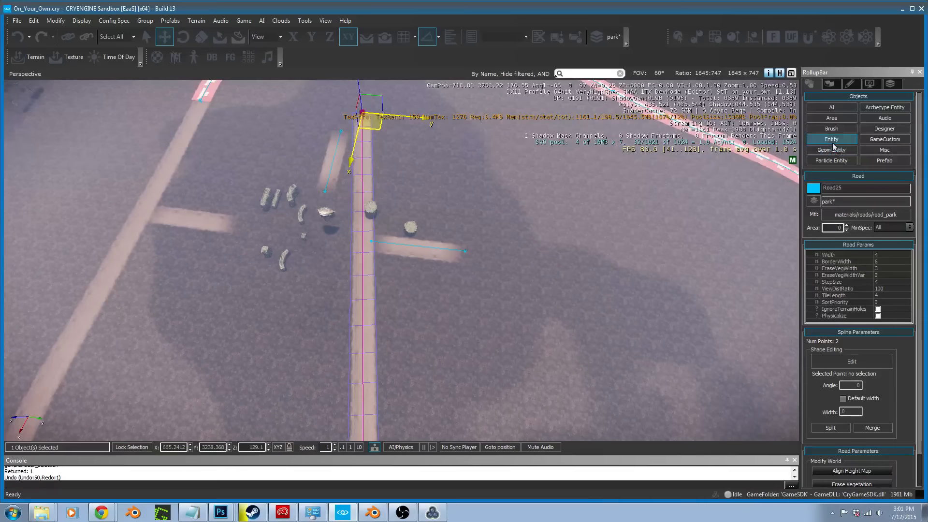
pyautogui.click(885, 150)
pyautogui.click(875, 231)
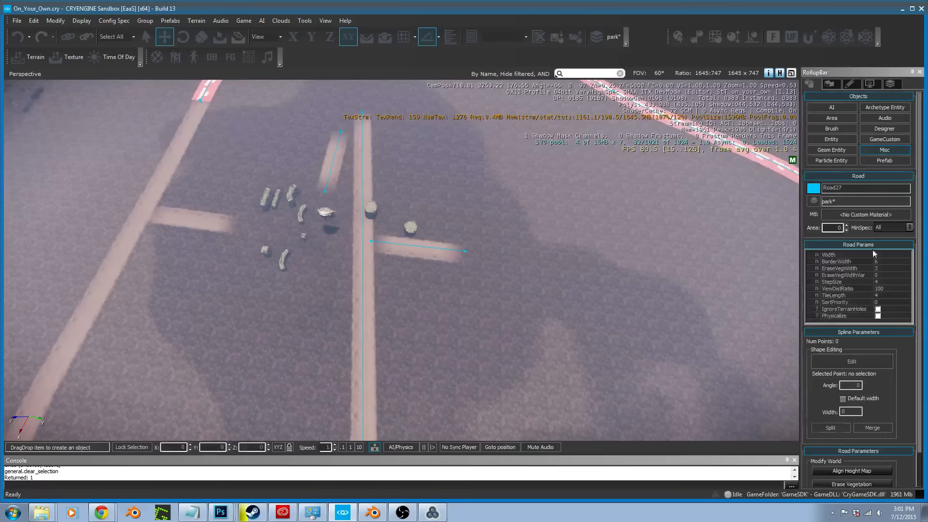
pyautogui.moveTo(498, 270); pyautogui.dragTo(369, 266, button='right')
pyautogui.scroll(-3, 555, 300)
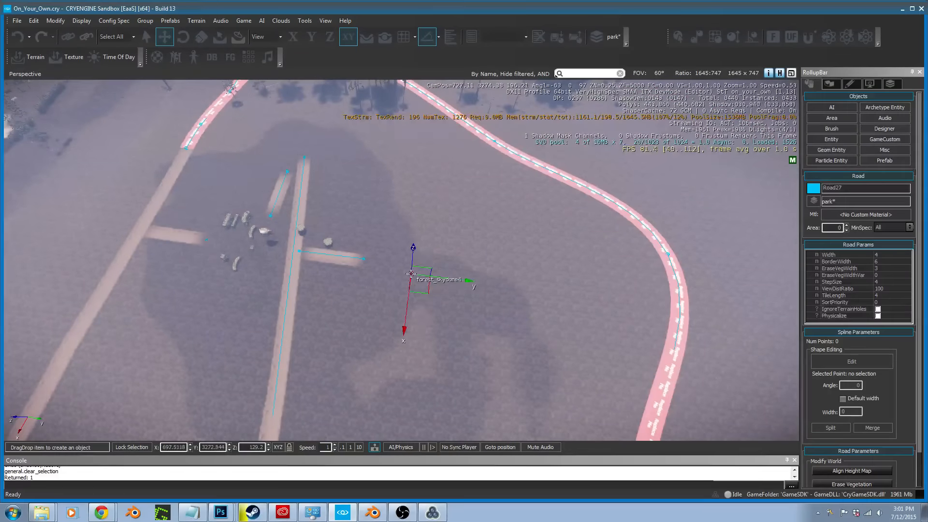
pyautogui.click(411, 273)
pyautogui.click(381, 290)
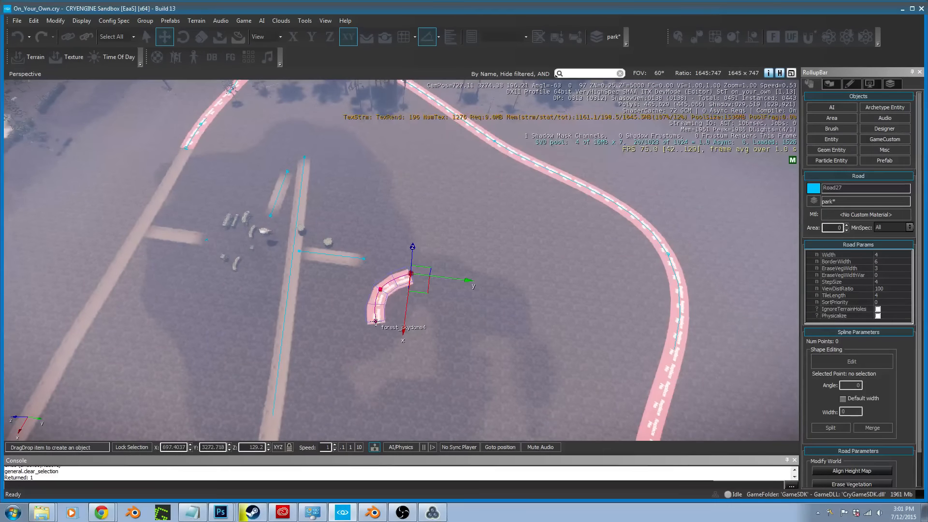
pyautogui.click(375, 319)
pyautogui.click(422, 349)
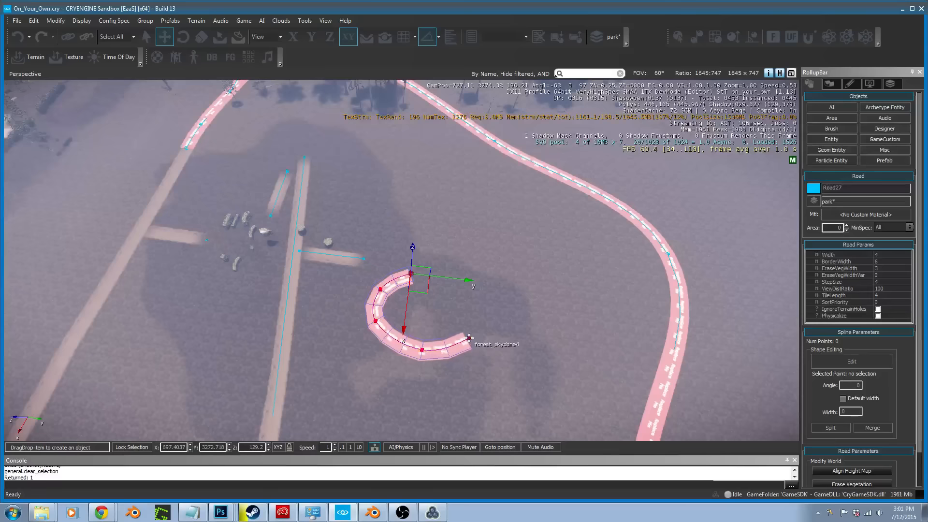
pyautogui.click(469, 330)
pyautogui.click(467, 290)
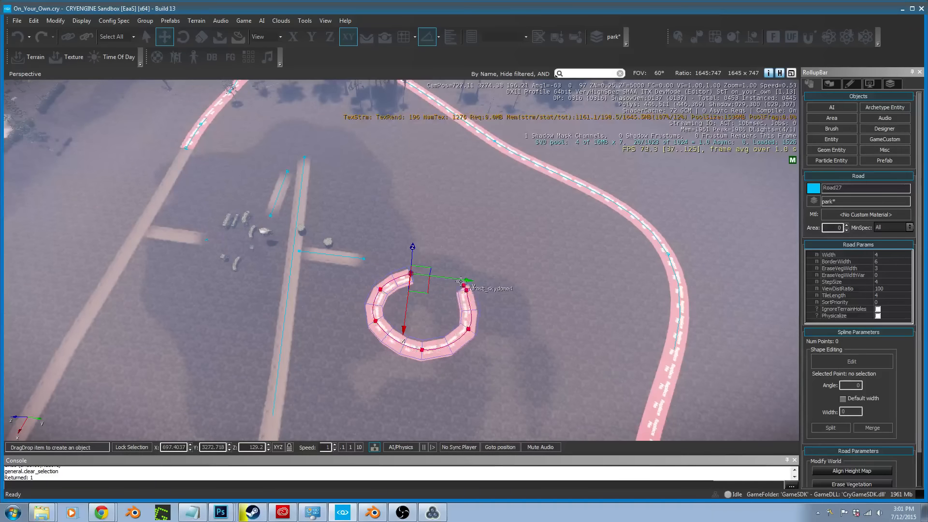
pyautogui.click(431, 272)
pyautogui.doubleClick(410, 274)
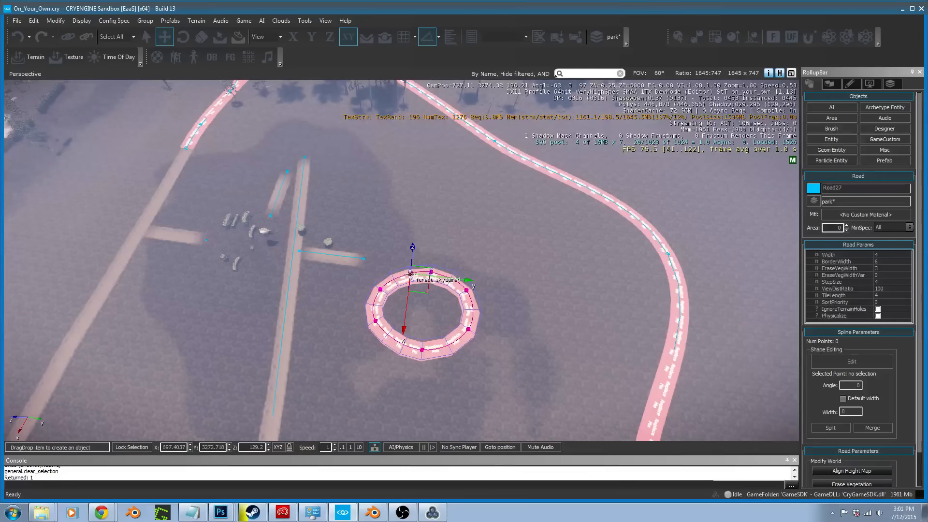
pyautogui.click(411, 278)
# Assign the straight path's road_park material to the ring road and to the curved outer road
pyautogui.scroll(-5, 412, 278)
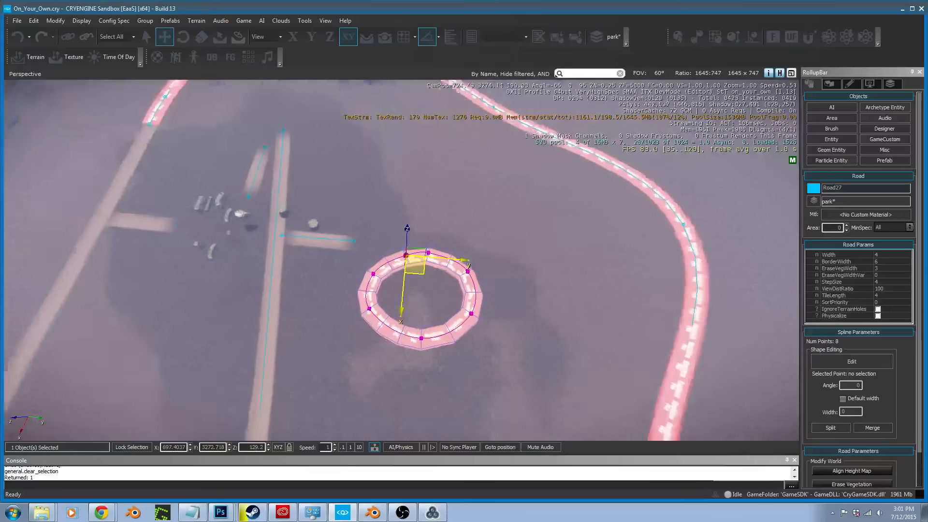
pyautogui.press('s')
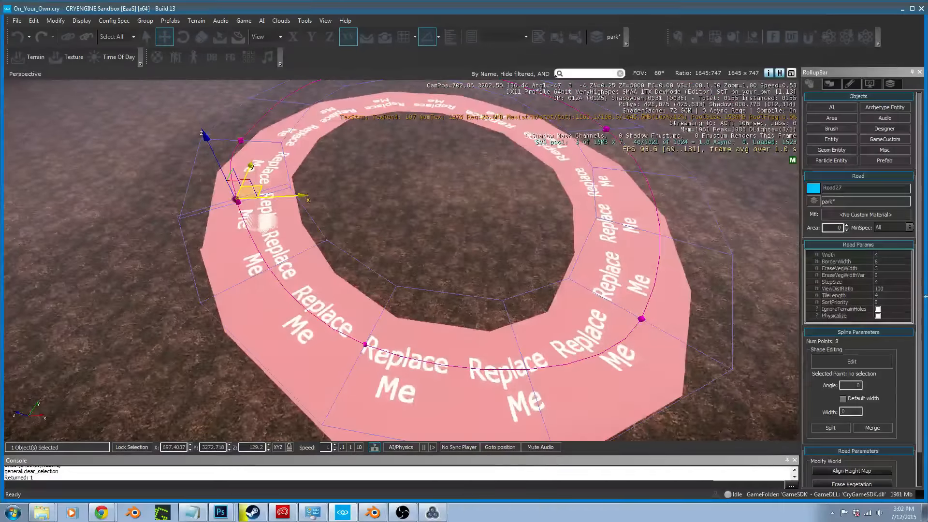
pyautogui.press('s')
pyautogui.moveTo(472, 297); pyautogui.dragTo(473, 313, button='right')
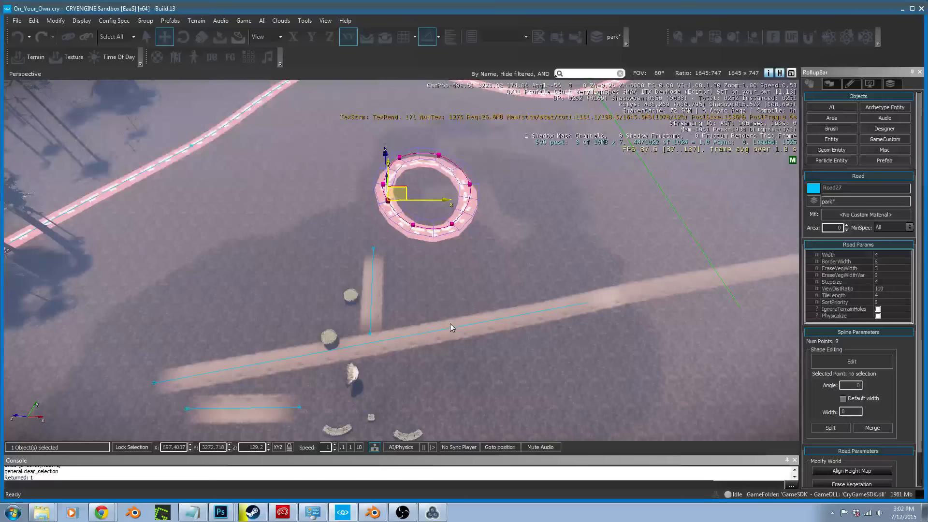
pyautogui.click(449, 328)
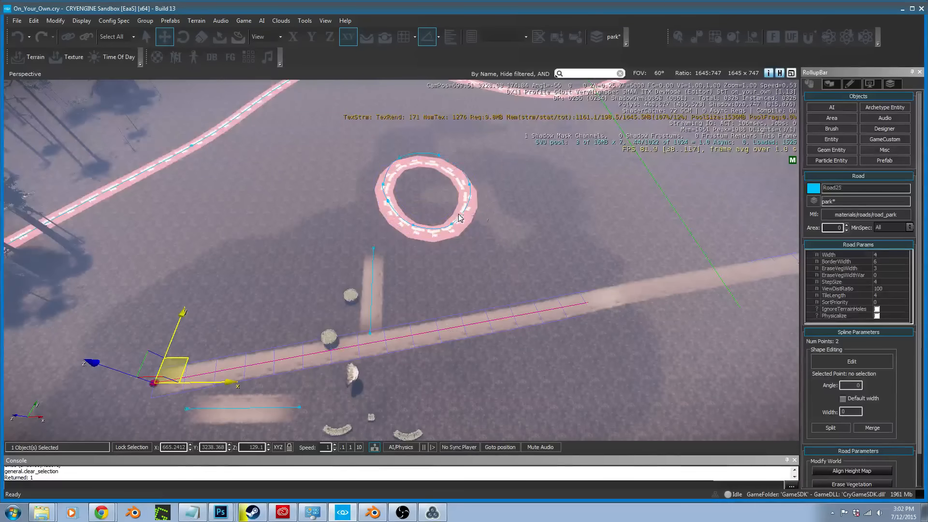
pyautogui.click(847, 214)
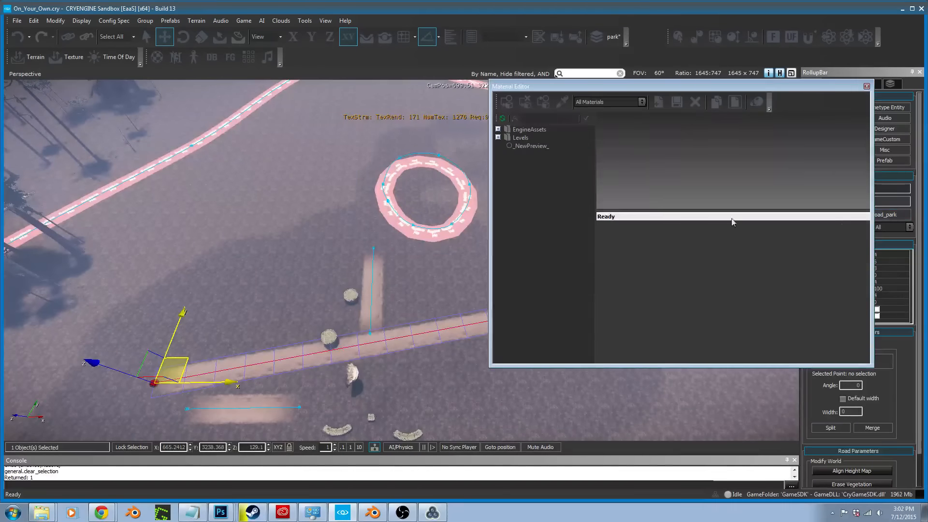
pyautogui.click(470, 202)
pyautogui.click(506, 102)
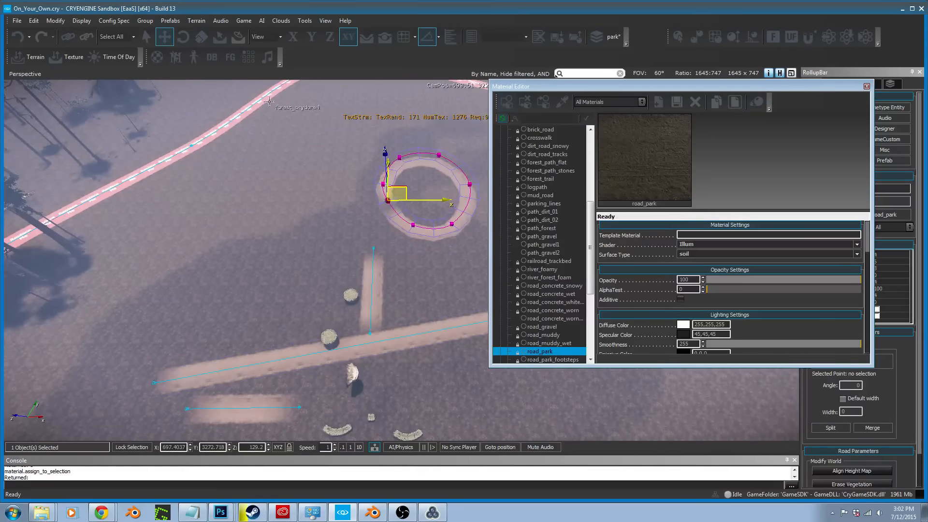
pyautogui.click(218, 129)
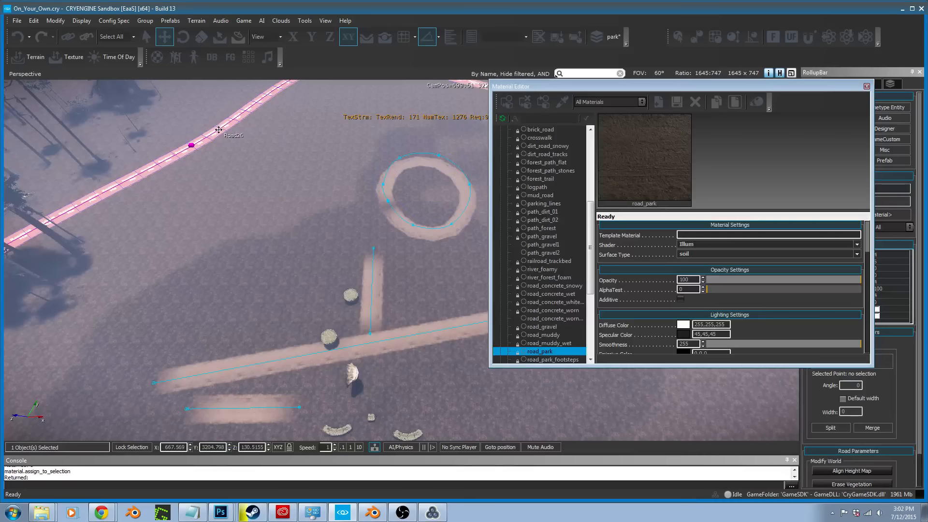
pyautogui.click(507, 101)
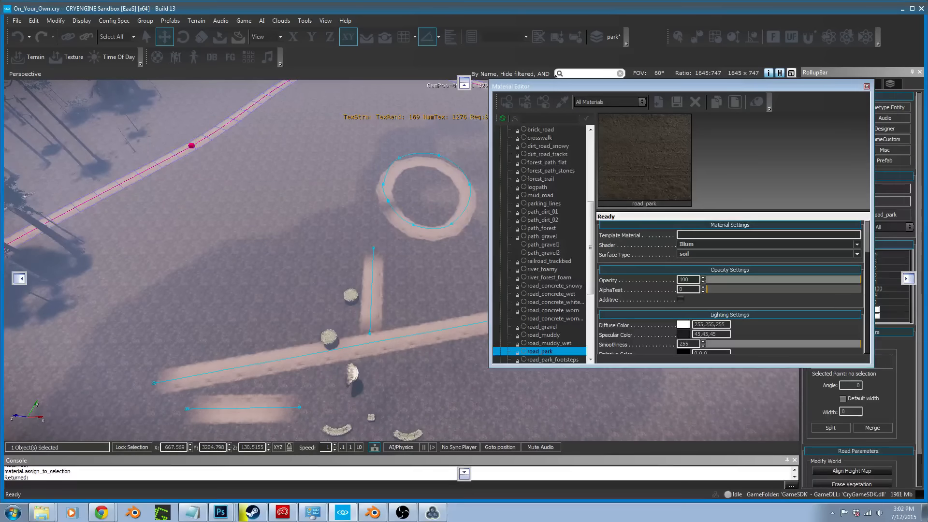
# Set the ring road's StepSize to 2.5
pyautogui.moveTo(464, 87); pyautogui.dragTo(450, 92, button='right')
pyautogui.press('w')
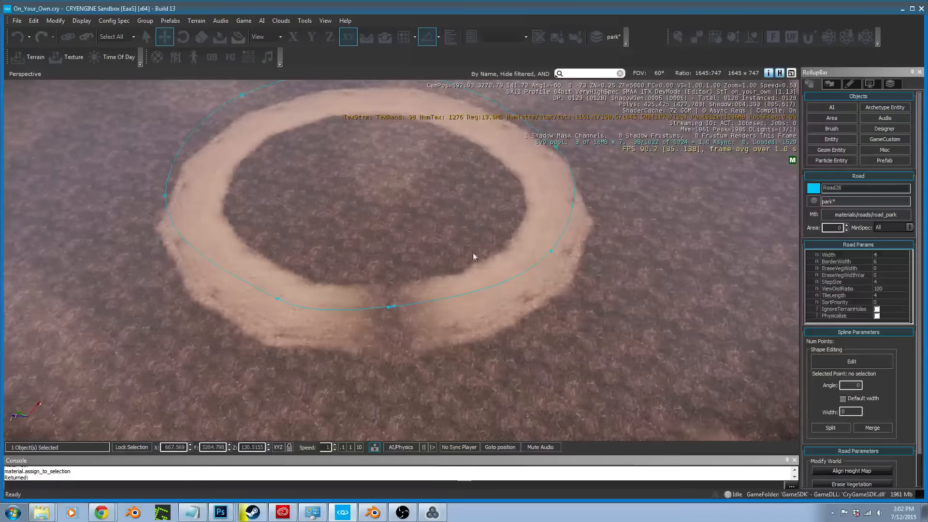
pyautogui.click(476, 280)
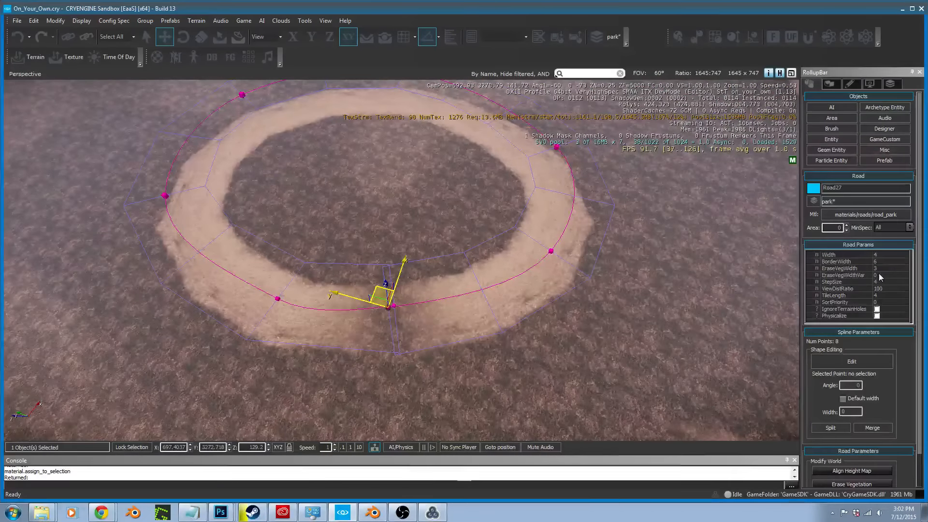
pyautogui.click(890, 282)
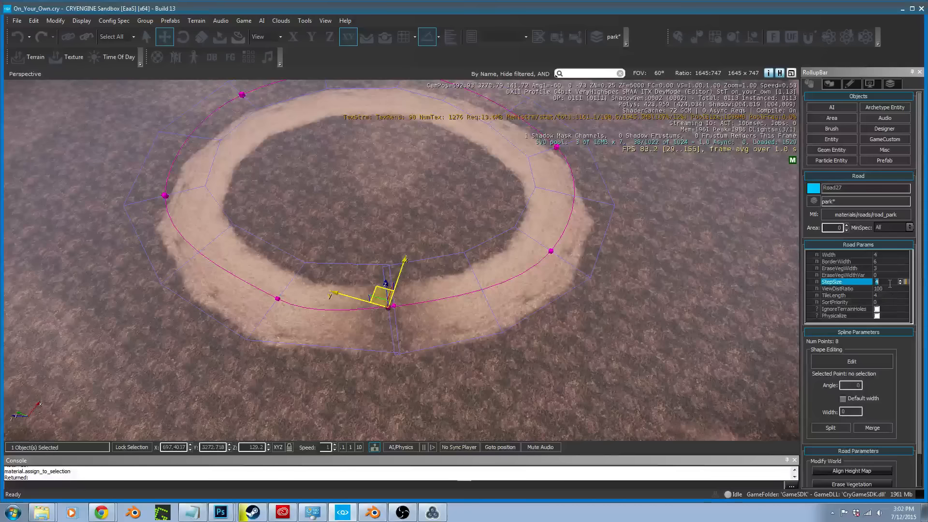
pyautogui.moveTo(904, 283); pyautogui.dragTo(906, 283)
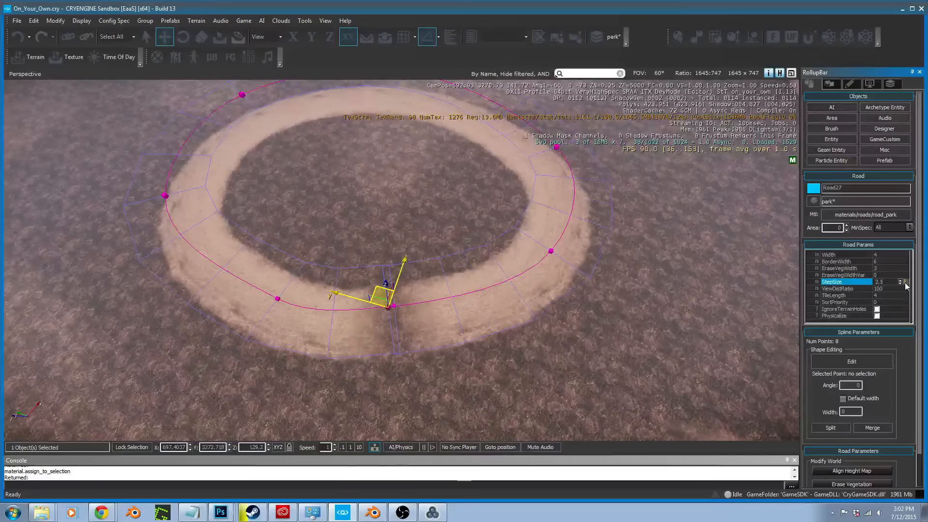
# Edit the ring road's shape and move its start point past the end point so the two ends overlap and close the gap
pyautogui.moveTo(627, 275); pyautogui.dragTo(544, 277, button='right')
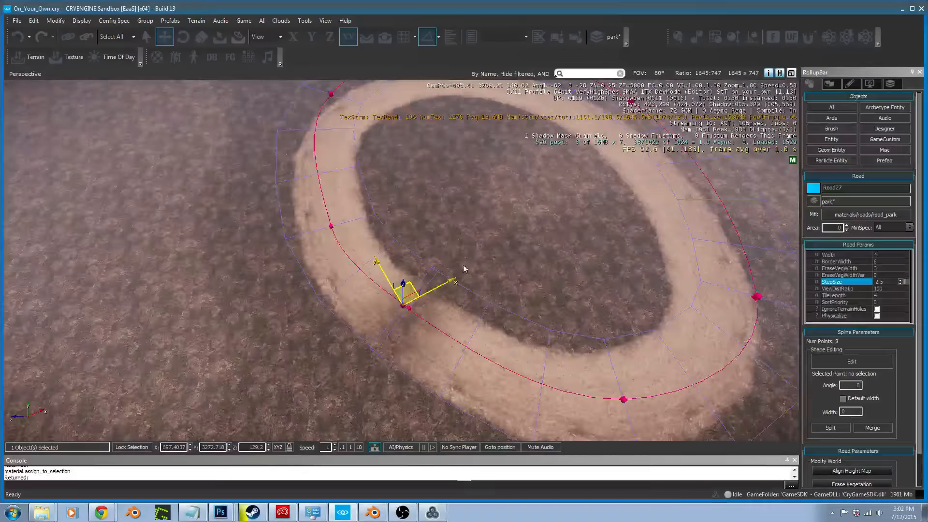
pyautogui.click(839, 361)
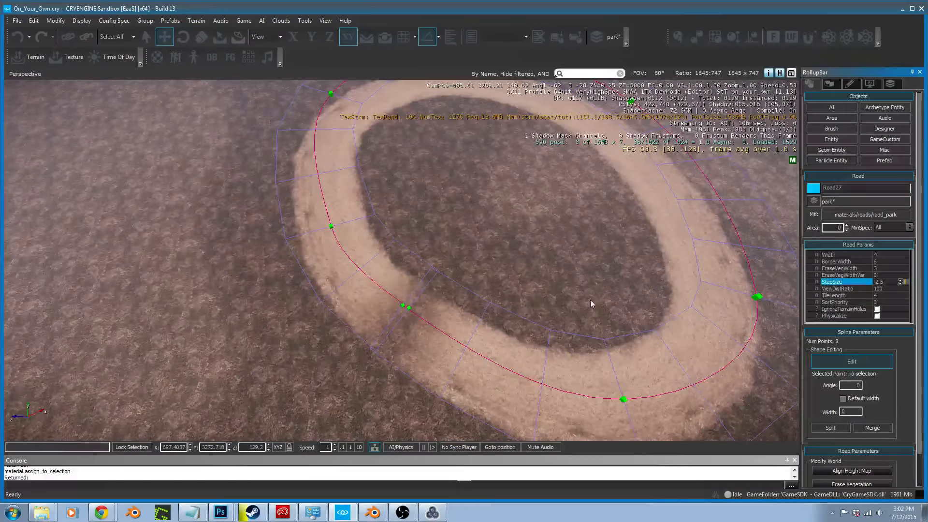
pyautogui.click(405, 306)
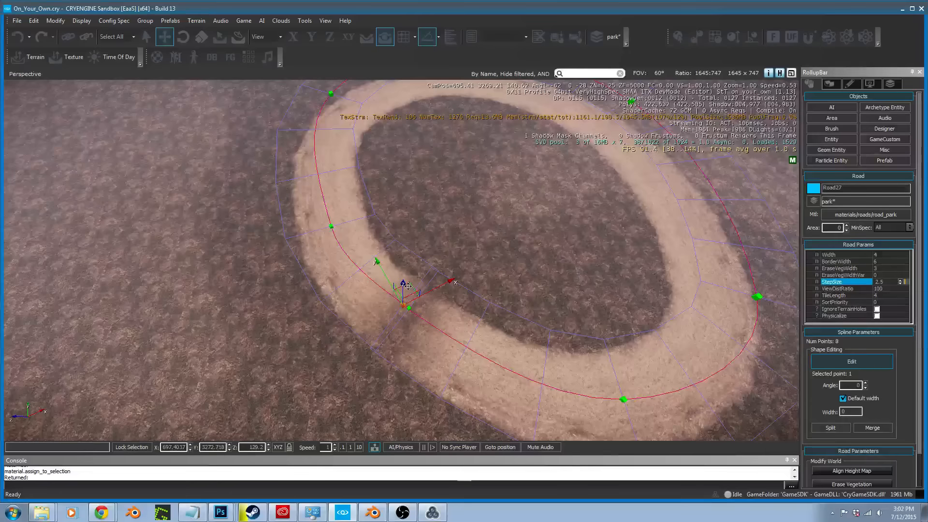
pyautogui.click(405, 306)
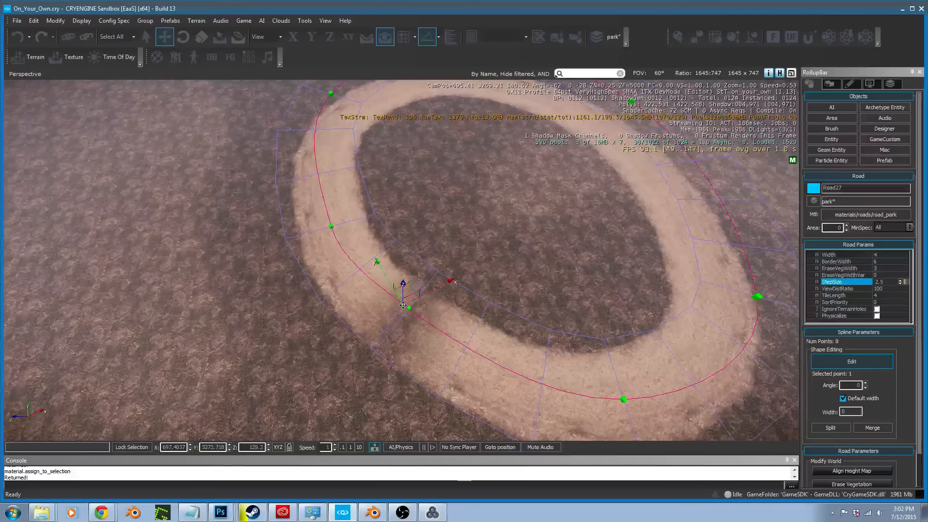
pyautogui.click(414, 285)
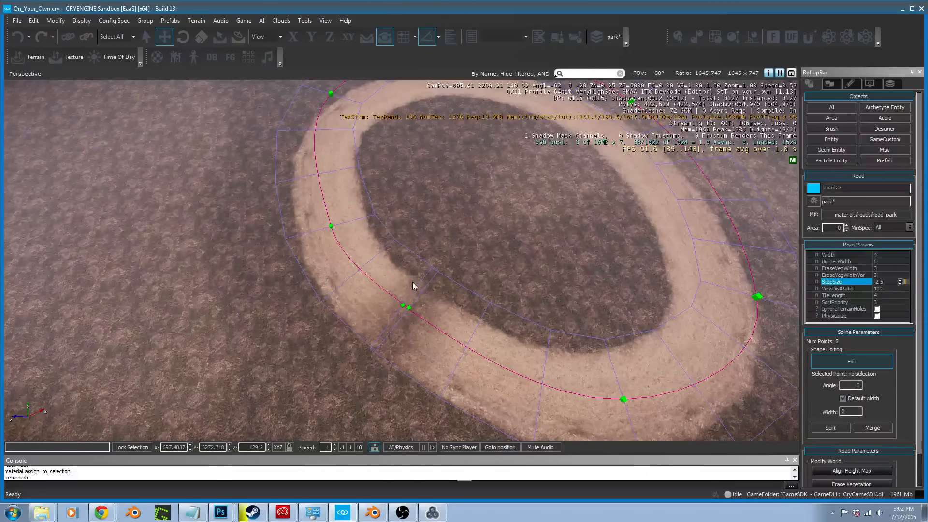
pyautogui.click(405, 306)
pyautogui.moveTo(410, 286); pyautogui.dragTo(382, 258)
pyautogui.moveTo(406, 262); pyautogui.dragTo(380, 286, button='right')
pyautogui.scroll(-3, 330, 401)
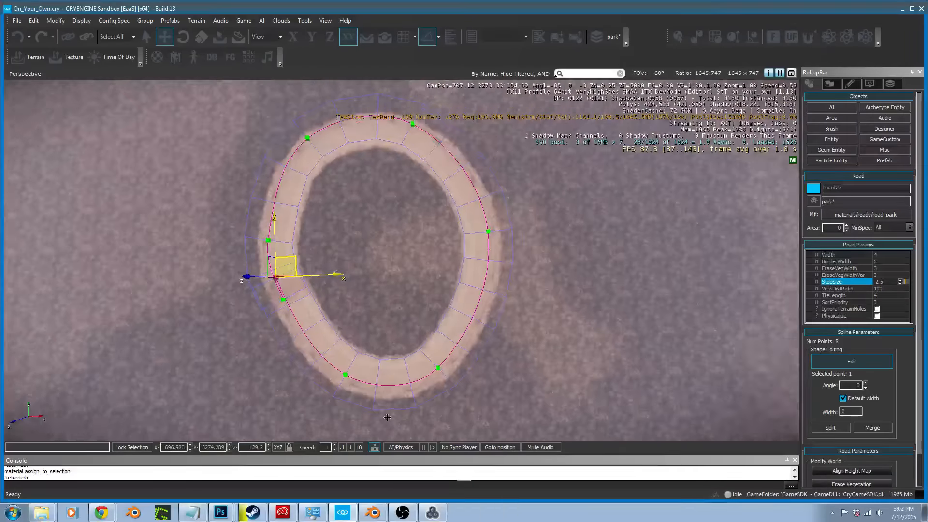
pyautogui.click(337, 393)
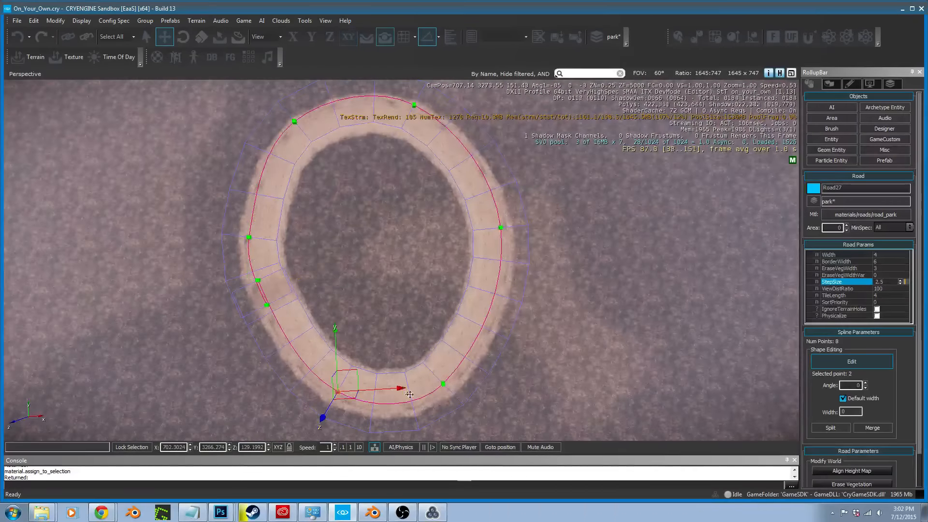
pyautogui.keyDown('ctrl'); pyautogui.click(442, 385); pyautogui.keyUp('ctrl')
pyautogui.hotkey('ctrl', 'z')
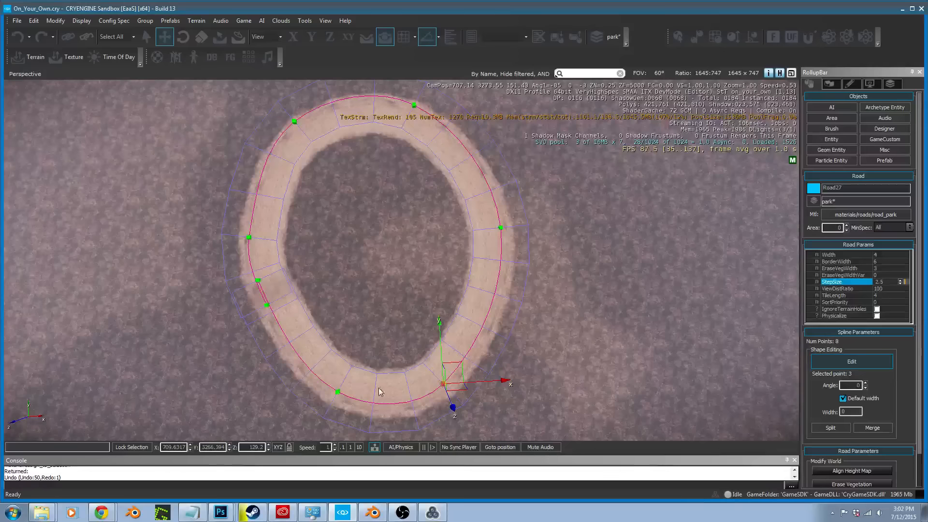
# Move the two points at the ring road's lower end inward to make that end rounder
pyautogui.keyDown('ctrl'); pyautogui.click(337, 392); pyautogui.keyUp('ctrl')
pyautogui.hotkey('ctrl', 'z')
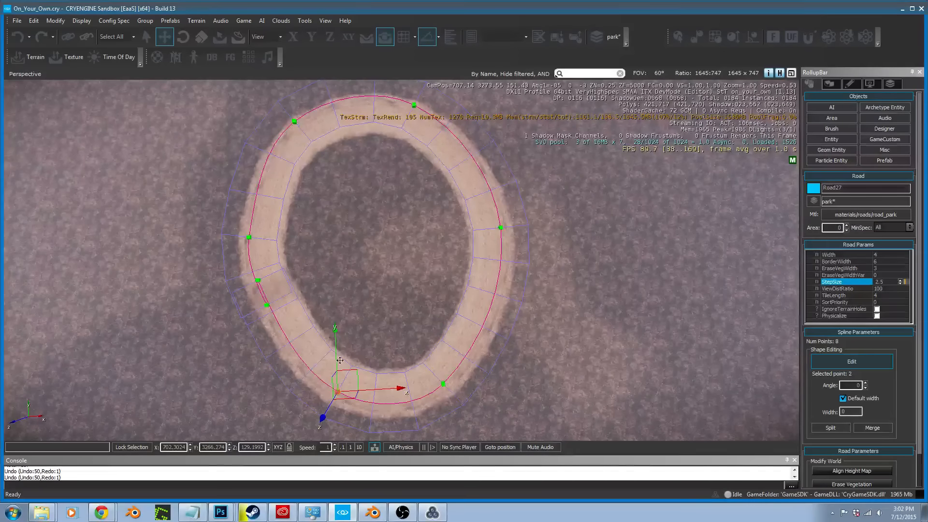
pyautogui.moveTo(337, 352); pyautogui.dragTo(363, 354)
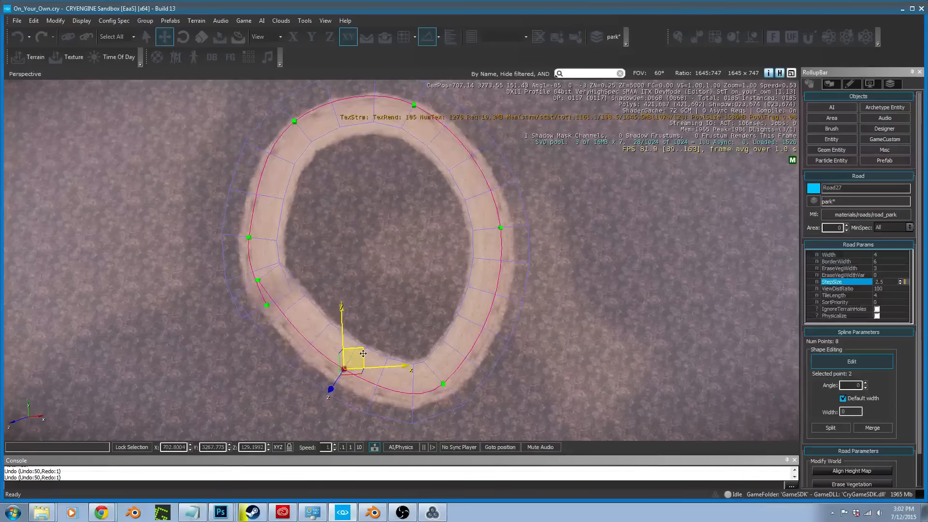
pyautogui.click(443, 384)
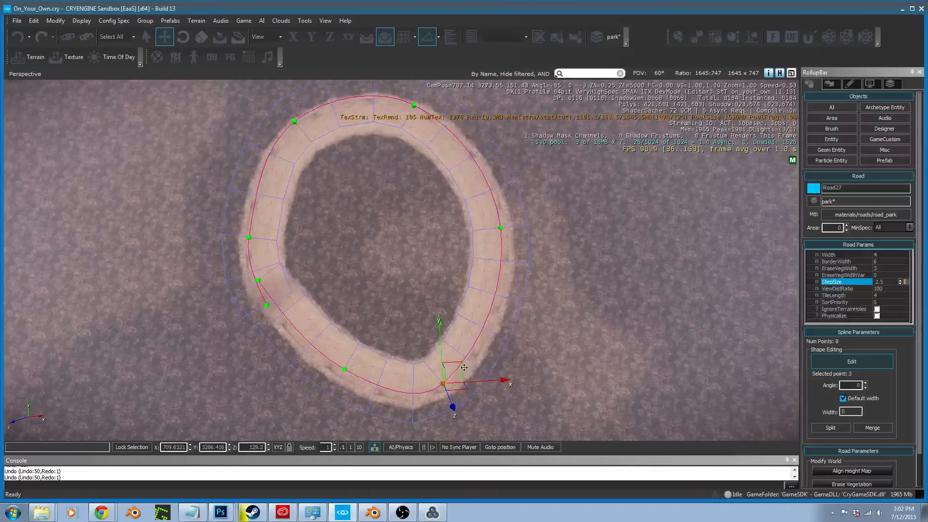
pyautogui.moveTo(463, 367); pyautogui.dragTo(476, 328)
# Pull the two points at the ring road's upper end slightly down to even out the circle
pyautogui.click(295, 121)
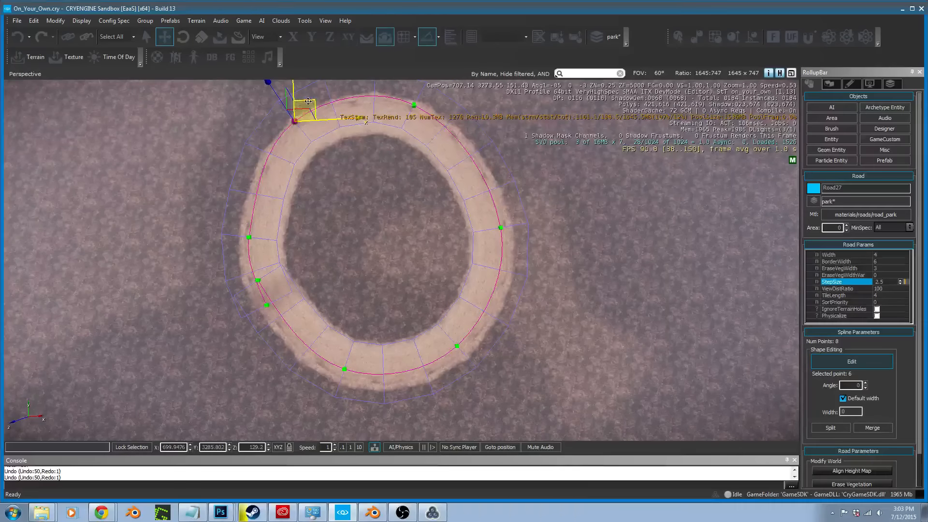
pyautogui.moveTo(314, 99)
pyautogui.mouseDown()
pyautogui.moveTo(321, 111)
pyautogui.moveTo(306, 116)
pyautogui.mouseUp()
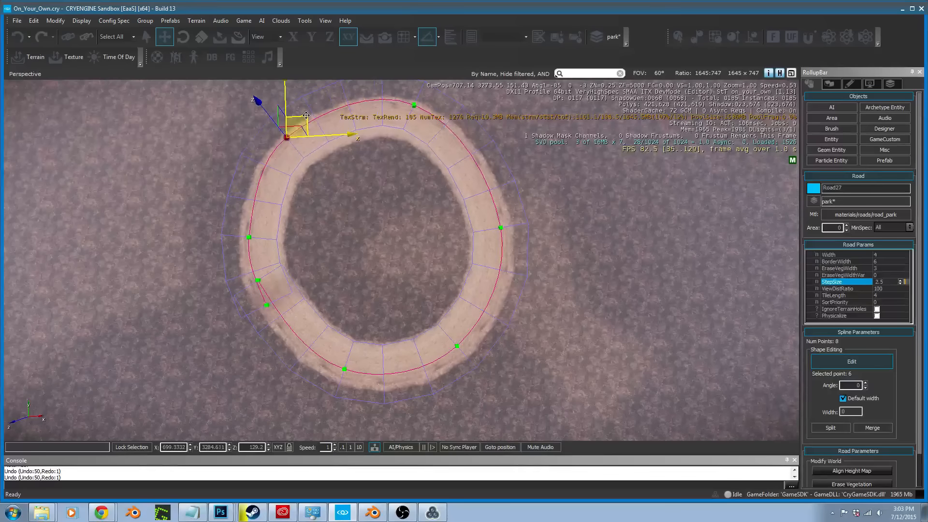
pyautogui.click(415, 105)
pyautogui.moveTo(432, 88); pyautogui.dragTo(425, 94)
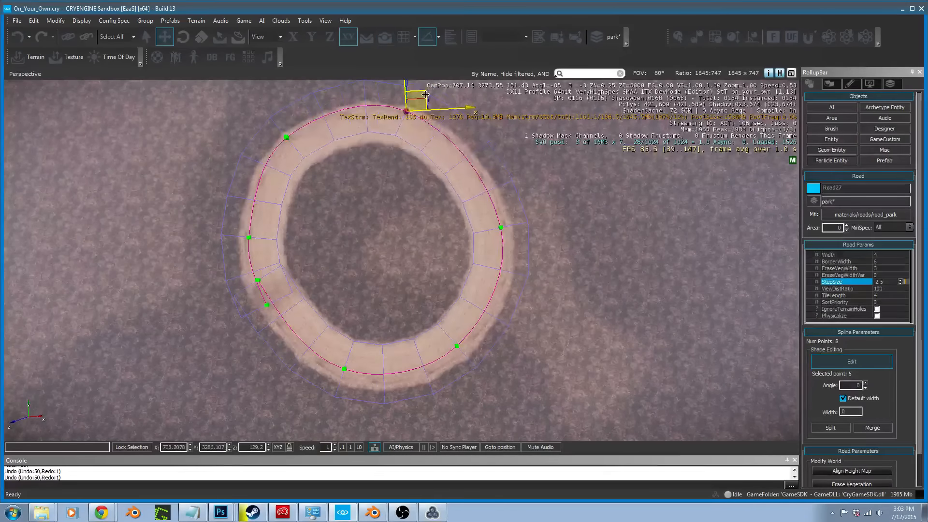
# Move the ring road's side point just above the overlapping ends slightly outward
pyautogui.click(266, 304)
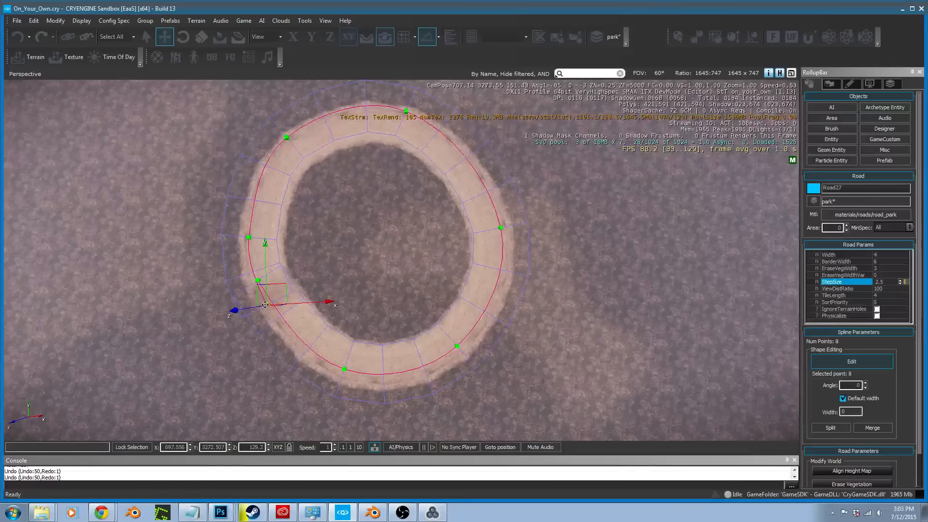
pyautogui.click(248, 236)
pyautogui.moveTo(272, 216); pyautogui.dragTo(260, 220)
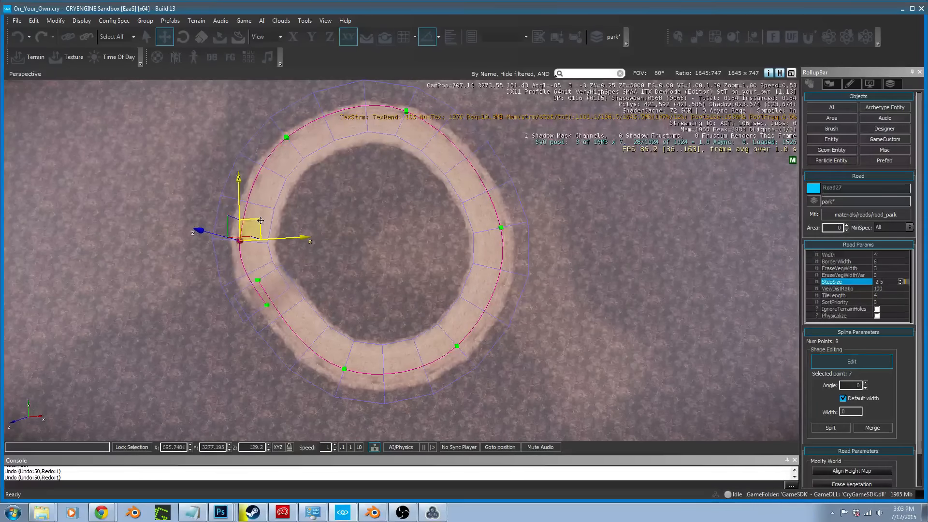
# Shift the ring road's two overlapping end points further down along the circle and move the side point above them slightly inward
pyautogui.click(258, 281)
pyautogui.moveTo(278, 259); pyautogui.dragTo(291, 298)
pyautogui.click(270, 306)
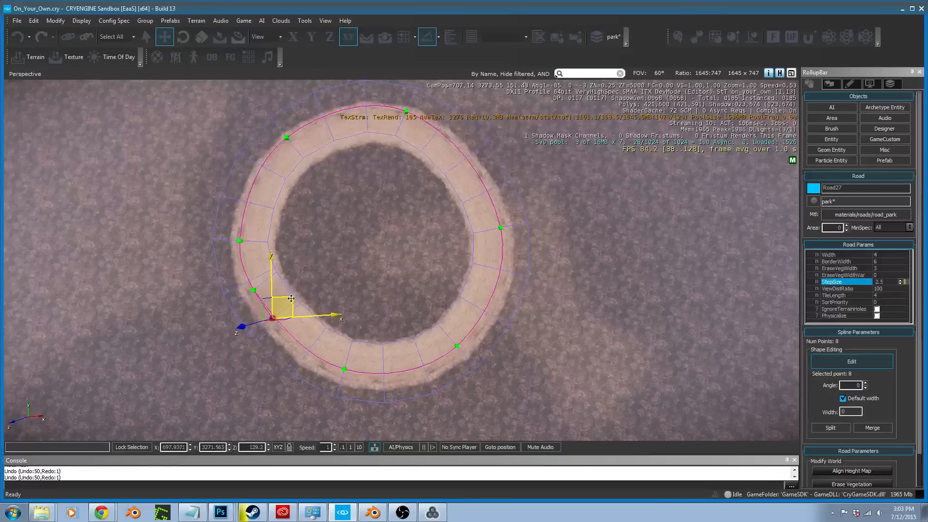
pyautogui.click(239, 241)
pyautogui.moveTo(260, 219); pyautogui.dragTo(266, 220)
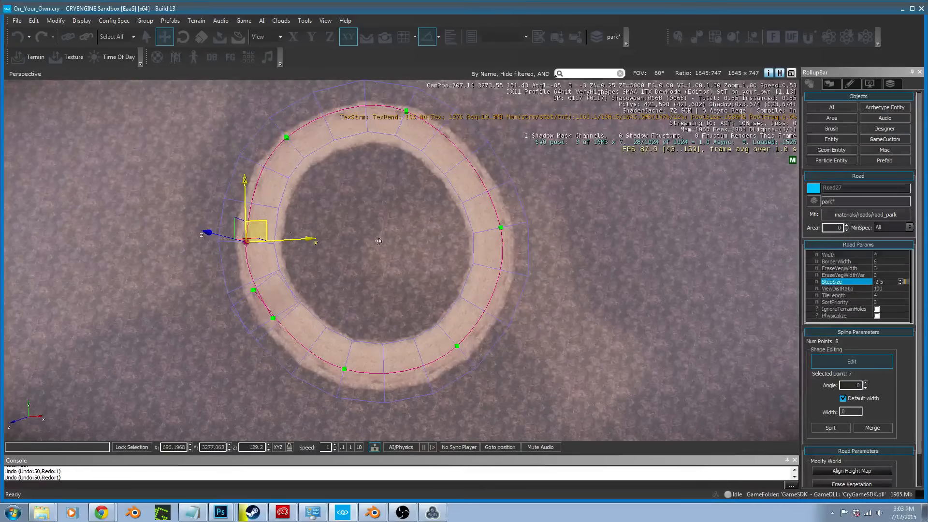
# Examine the ring road's shape from several angles and compare it with the Cișmigiu Gardens map in Google Maps
pyautogui.moveTo(378, 240); pyautogui.dragTo(648, 135, button='right')
pyautogui.press('a')
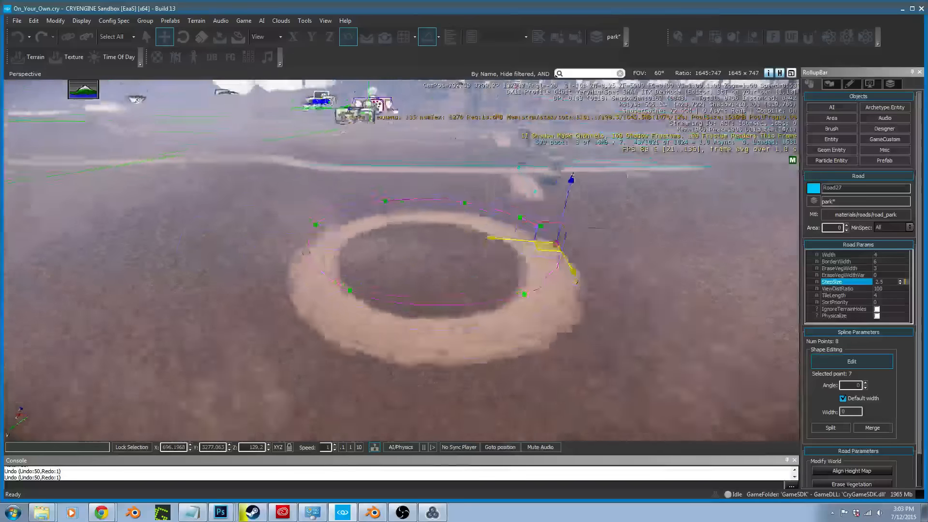
pyautogui.moveTo(359, 261); pyautogui.dragTo(362, 259, button='right')
pyautogui.press('w')
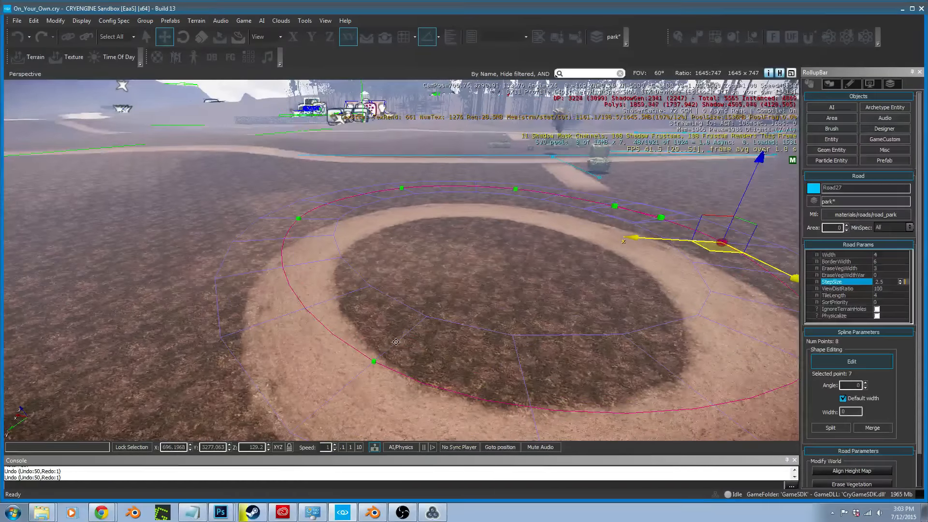
pyautogui.moveTo(475, 302); pyautogui.dragTo(582, 338, button='right')
pyautogui.press('s')
pyautogui.press('a')
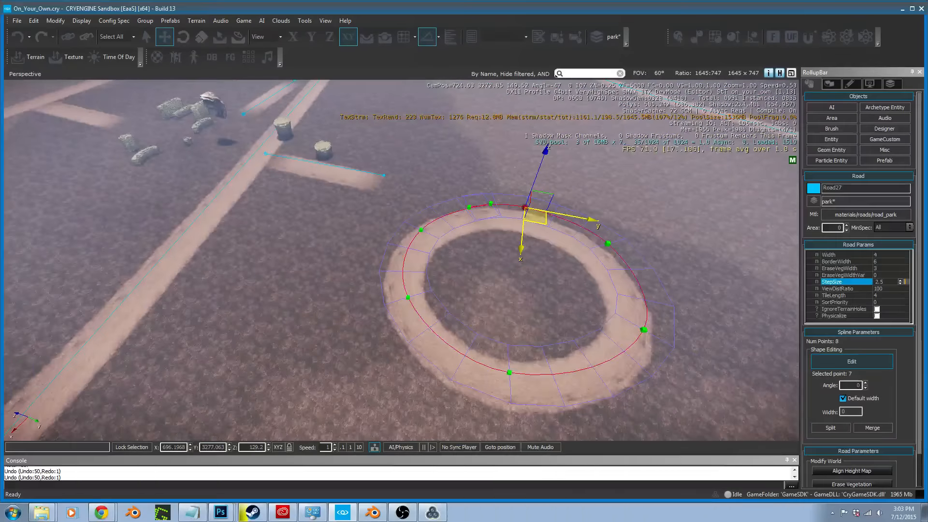
pyautogui.moveTo(1, 58); pyautogui.dragTo(246, 0)
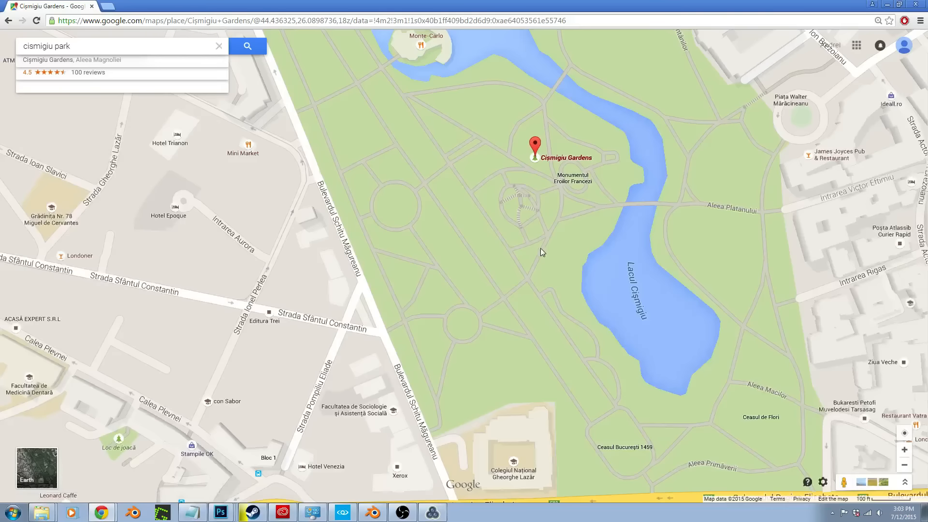
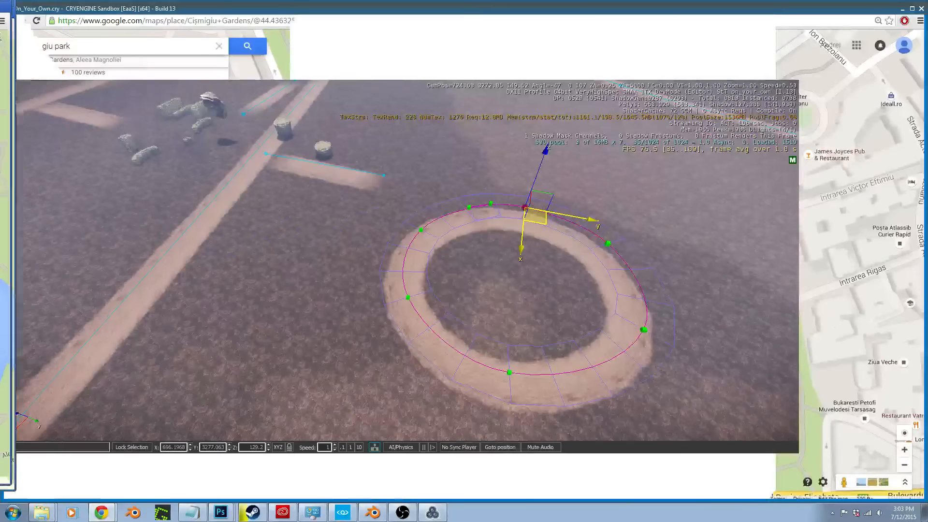
# Leave shape editing, move the ring road across the central path, and place a clone of it on the opposite side
pyautogui.press('s')
pyautogui.moveTo(483, 355); pyautogui.dragTo(553, 374, button='right')
pyautogui.moveTo(462, 305); pyautogui.dragTo(466, 303, button='right')
pyautogui.press('a')
pyautogui.press('Escape')
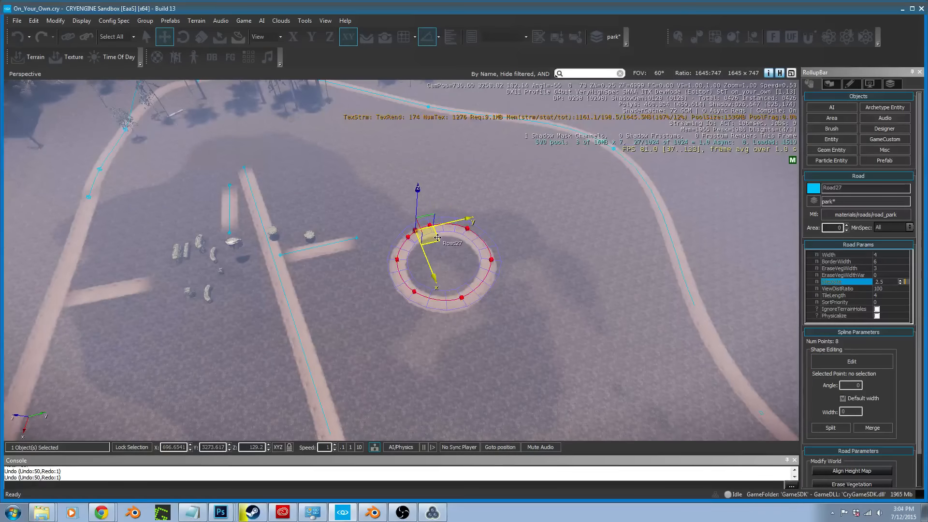
pyautogui.moveTo(437, 238); pyautogui.dragTo(184, 342)
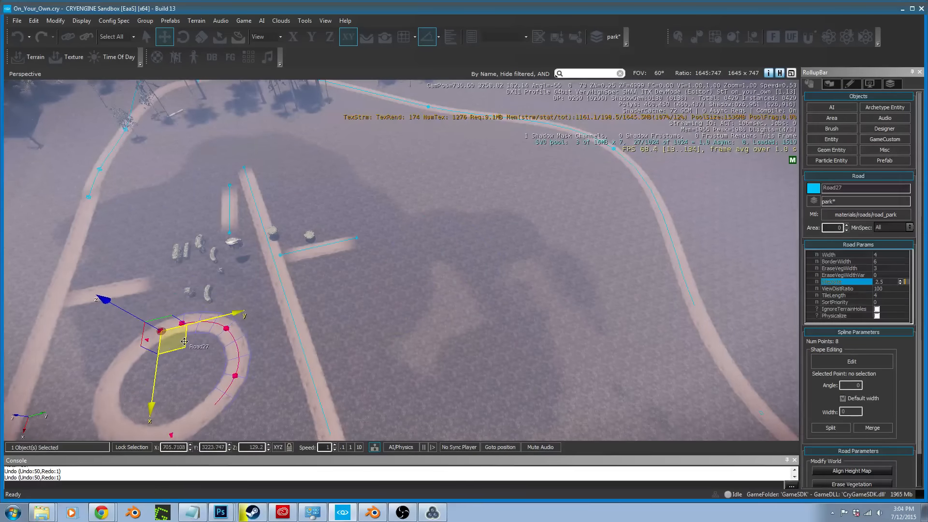
pyautogui.hotkey('ctrl', 'c')
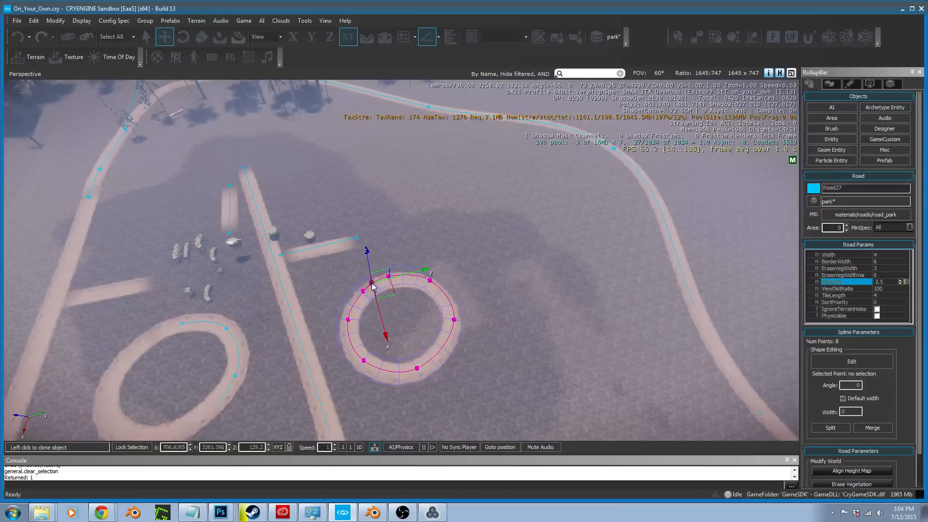
pyautogui.click(369, 282)
# Sample the terrain height and start flattening the ground beside the cloned ring road to a height of 125
pyautogui.moveTo(388, 237)
pyautogui.mouseDown(button='right')
pyautogui.moveTo(387, 280)
pyautogui.moveTo(396, 256)
pyautogui.mouseUp(button='right')
pyautogui.press('s')
pyautogui.press('d')
pyautogui.moveTo(412, 212); pyautogui.dragTo(407, 195, button='right')
pyautogui.press('s')
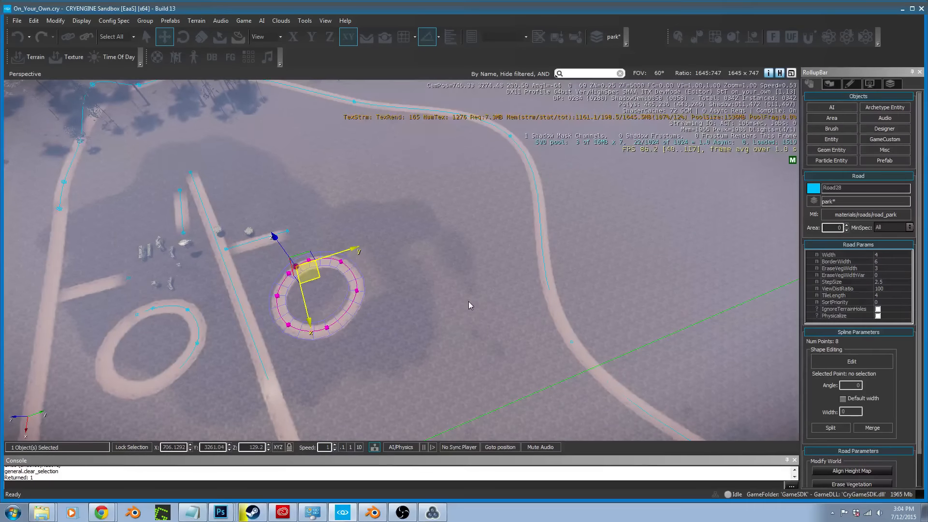
pyautogui.click(830, 85)
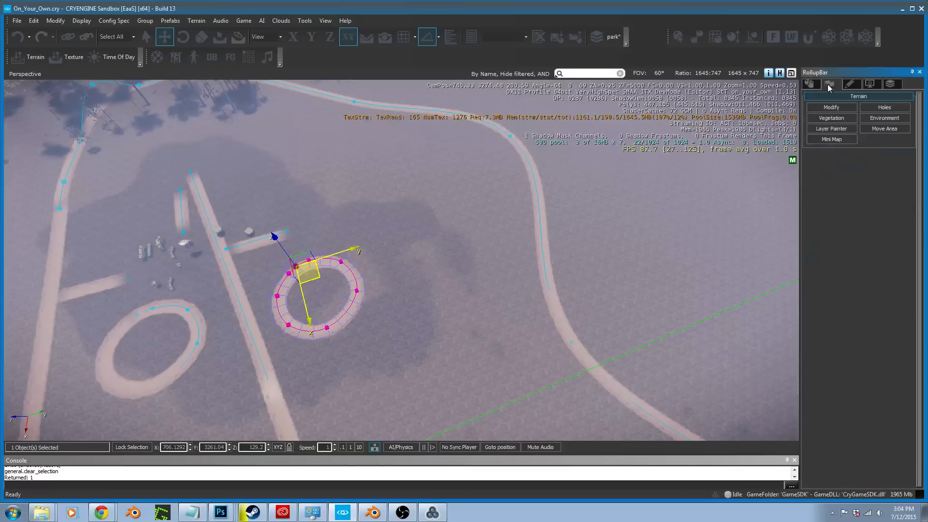
pyautogui.click(832, 111)
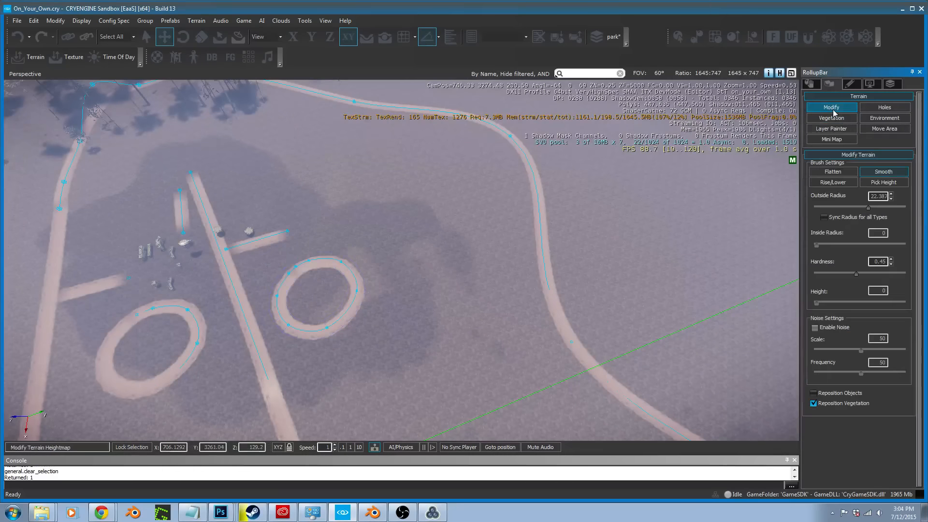
pyautogui.click(879, 183)
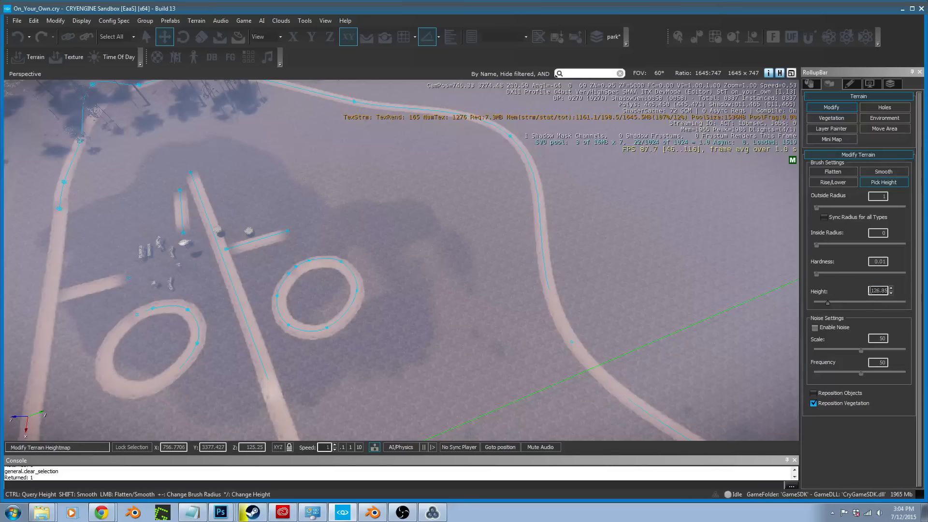
pyautogui.click(833, 171)
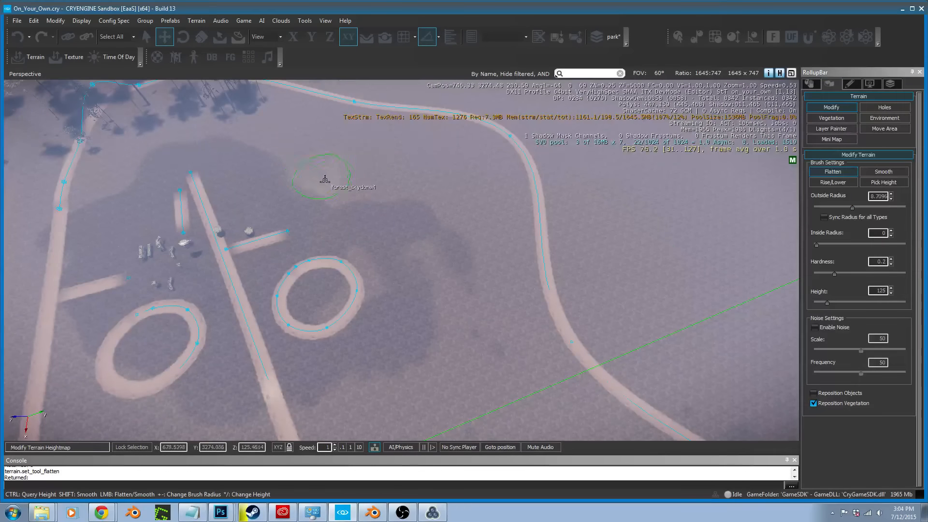
pyautogui.moveTo(453, 324)
pyautogui.mouseDown()
pyautogui.moveTo(472, 422)
pyautogui.moveTo(473, 294)
pyautogui.moveTo(407, 203)
pyautogui.mouseUp()
# Extend the flattened lake bed between the central path and the curved outer road, and leave terrain editing
pyautogui.press('w')
pyautogui.moveTo(466, 270); pyautogui.dragTo(466, 270, button='right')
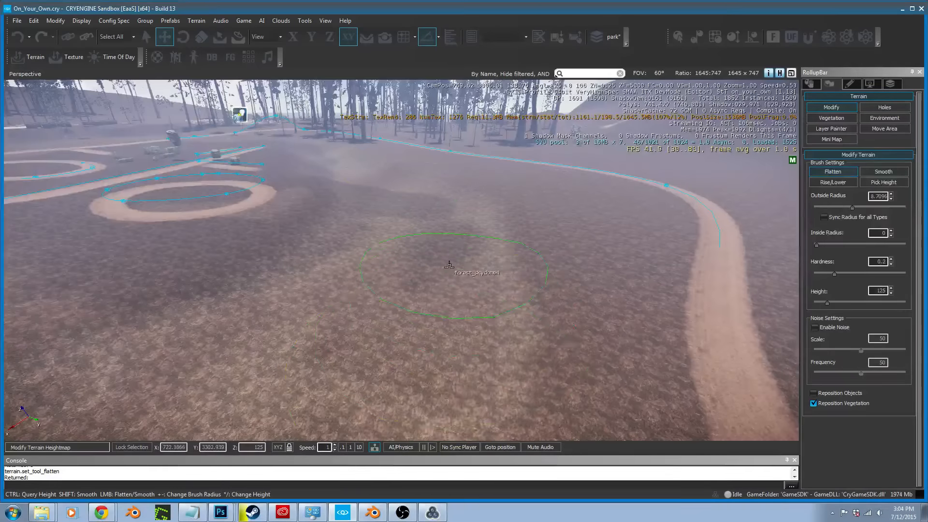
pyautogui.press('s')
pyautogui.moveTo(519, 265); pyautogui.dragTo(519, 265, button='right')
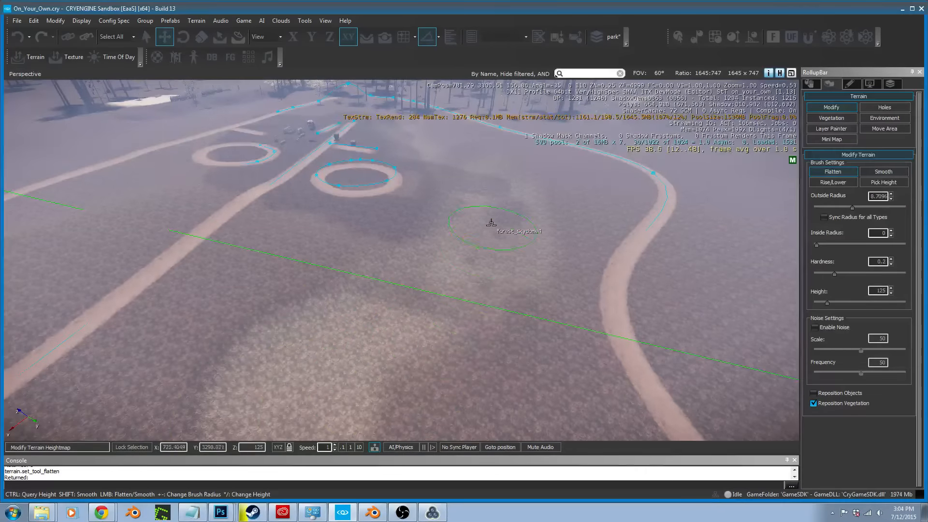
pyautogui.moveTo(234, 411); pyautogui.dragTo(227, 387, button='right')
pyautogui.press('d')
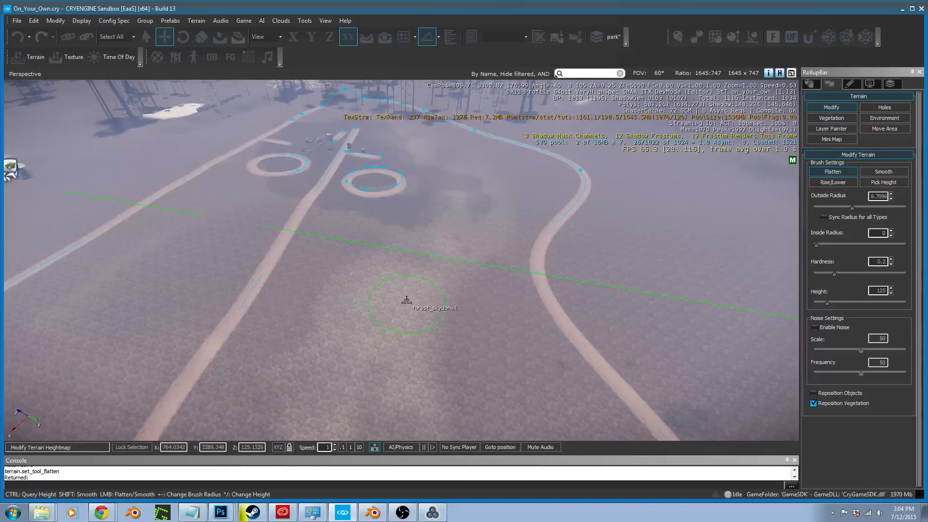
pyautogui.moveTo(406, 301); pyautogui.dragTo(420, 284, button='right')
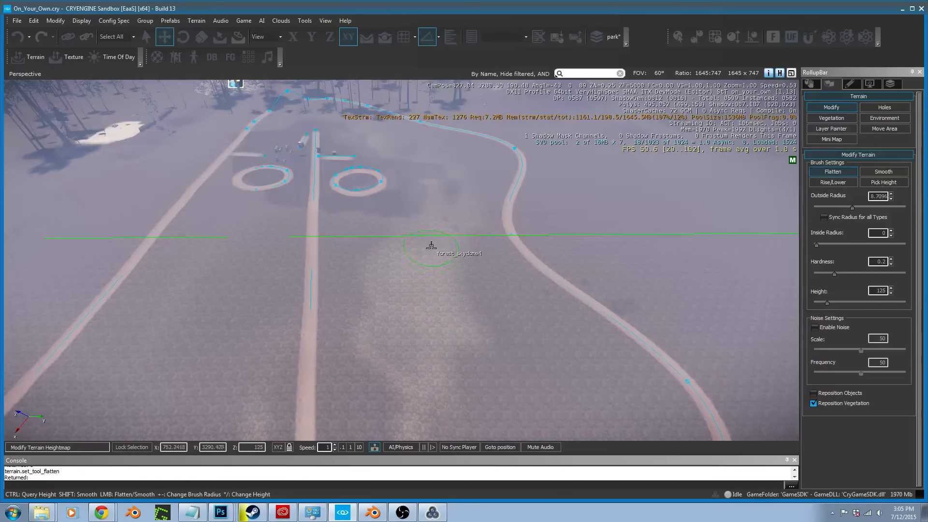
pyautogui.moveTo(431, 246); pyautogui.dragTo(429, 223, button='right')
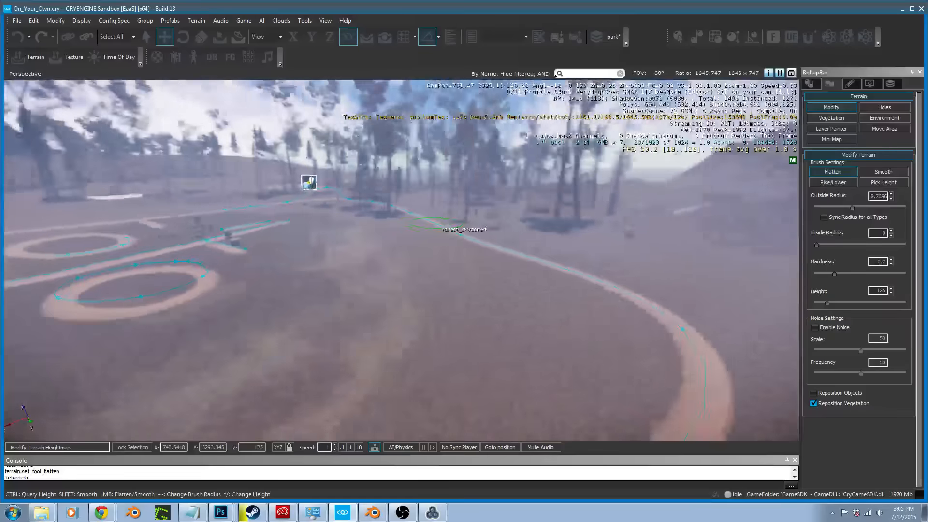
pyautogui.scroll(3, 395, 239)
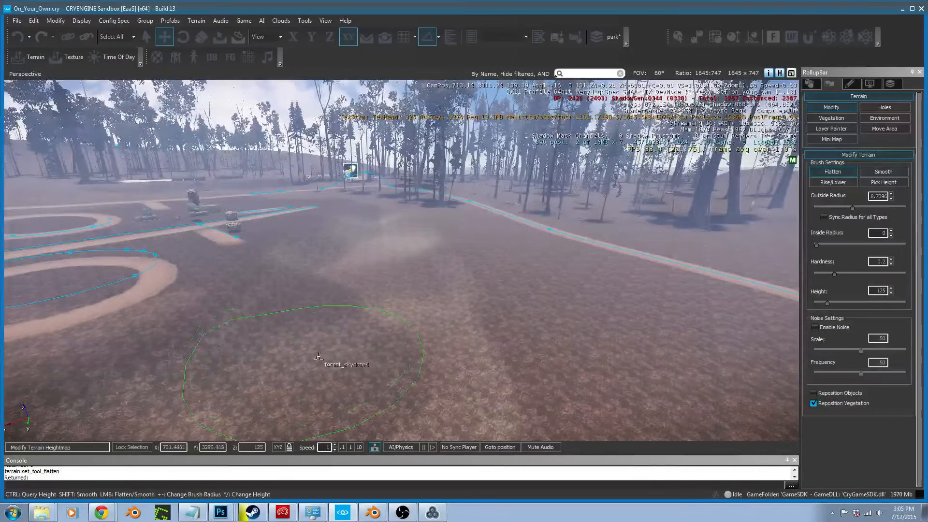
pyautogui.moveTo(333, 348); pyautogui.dragTo(399, 248, button='right')
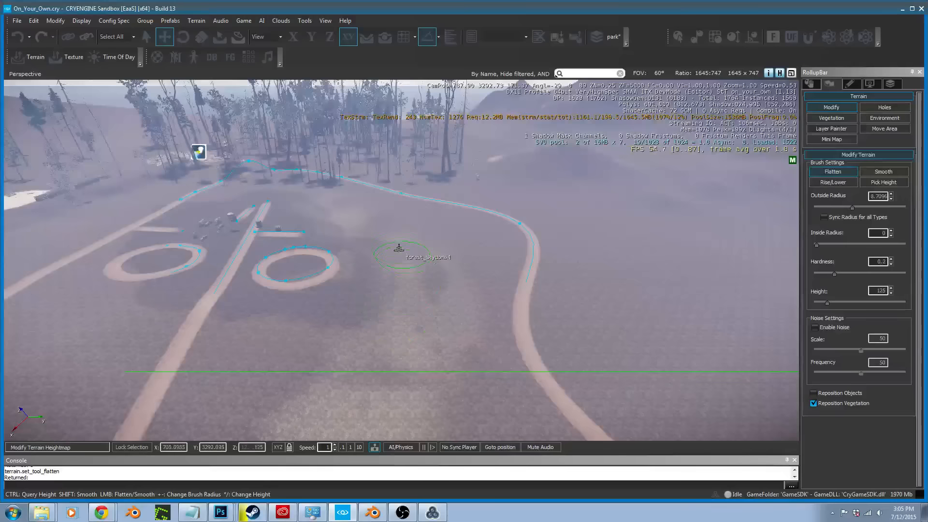
pyautogui.moveTo(442, 275); pyautogui.dragTo(296, 358, button='right')
pyautogui.press('Escape')
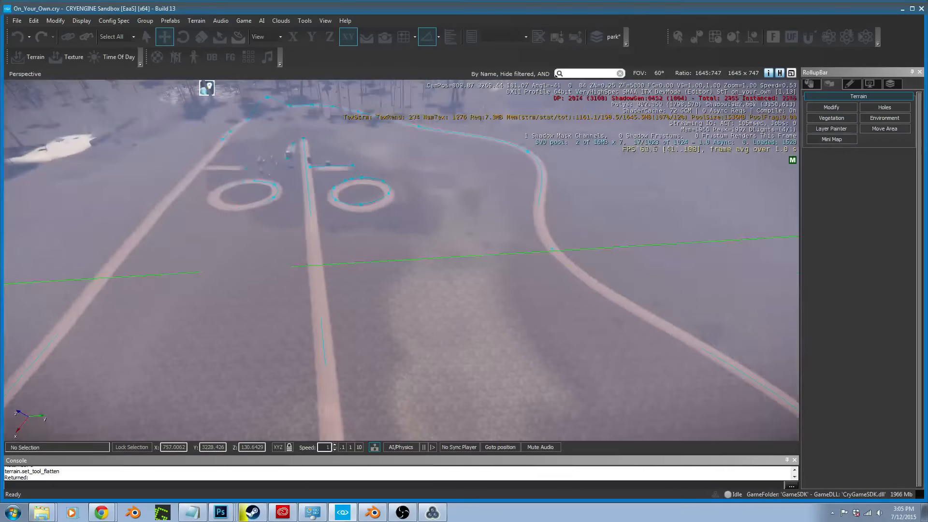
# Draw a four-point WaterVolume beyond the curved outer road and move it over the flattened lake bed and ring roads
pyautogui.click(811, 83)
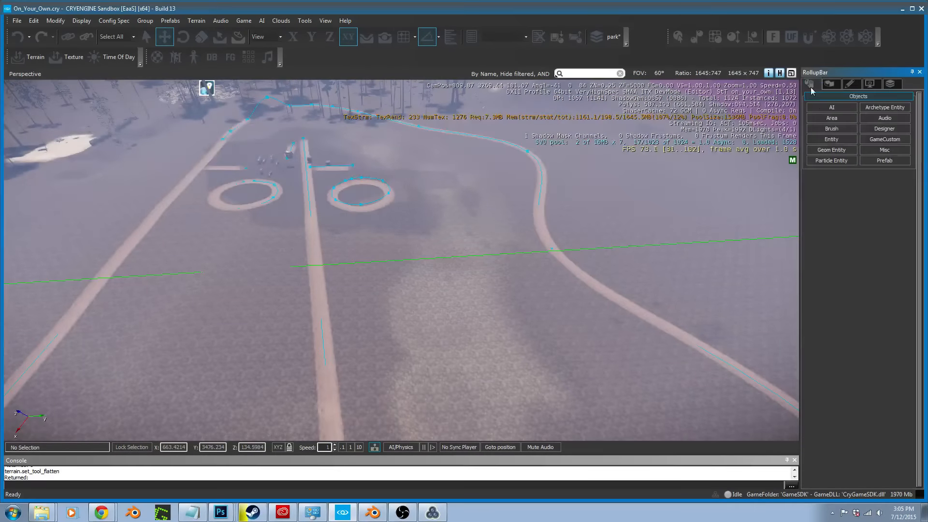
pyautogui.click(885, 150)
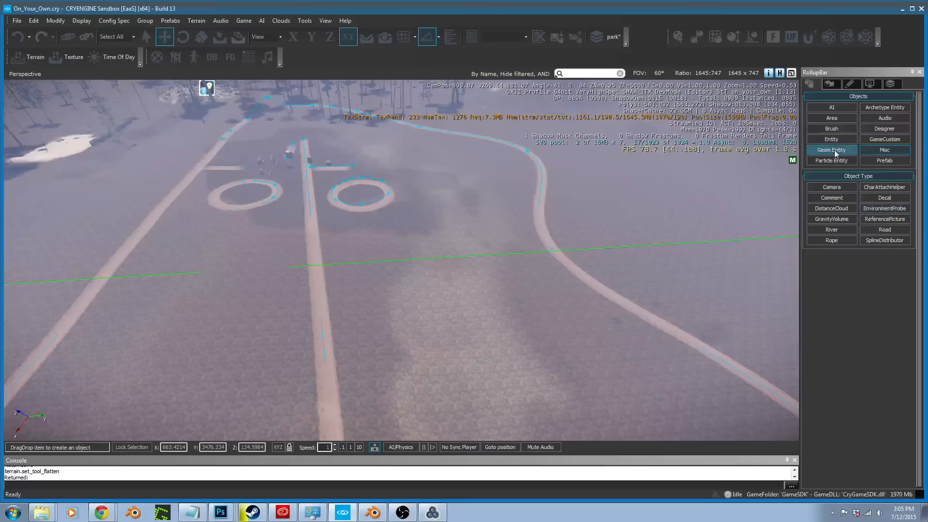
pyautogui.click(831, 118)
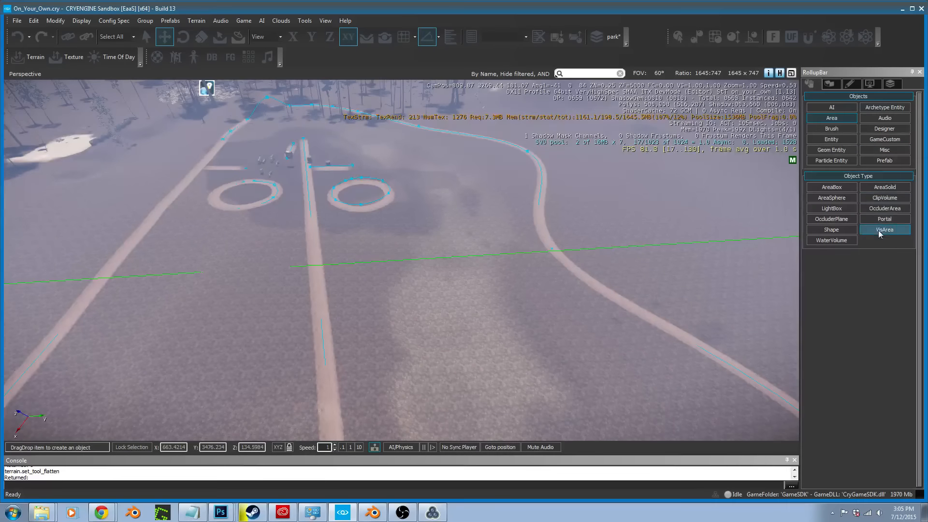
pyautogui.click(832, 240)
pyautogui.scroll(-3, 629, 247)
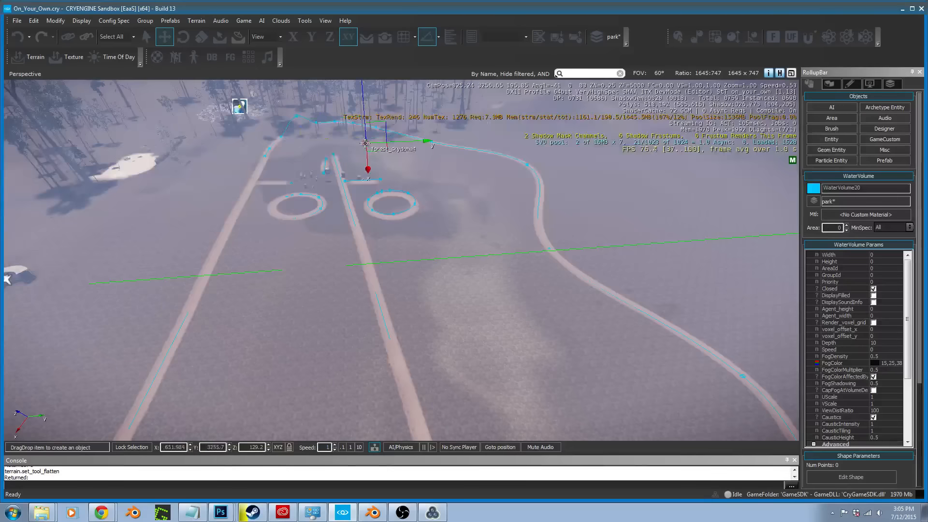
pyautogui.moveTo(465, 164); pyautogui.dragTo(502, 190, button='right')
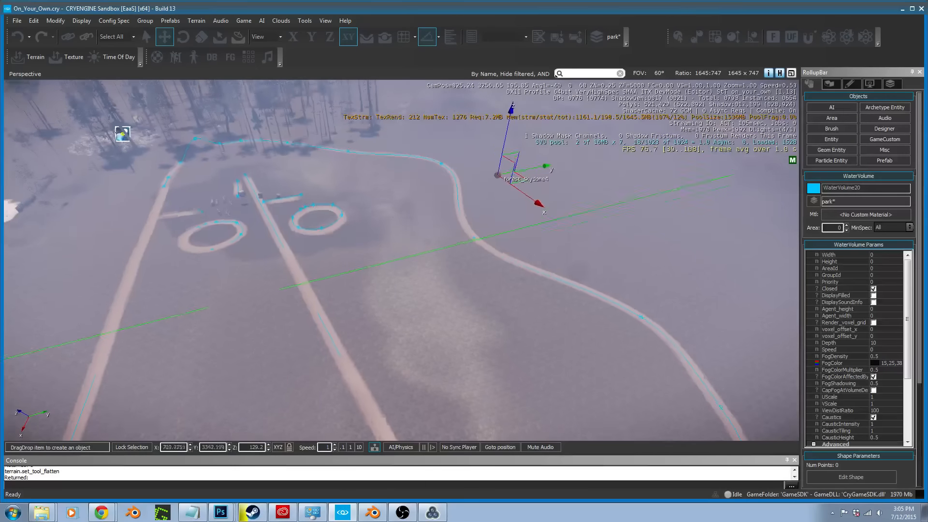
pyautogui.scroll(-3, 503, 190)
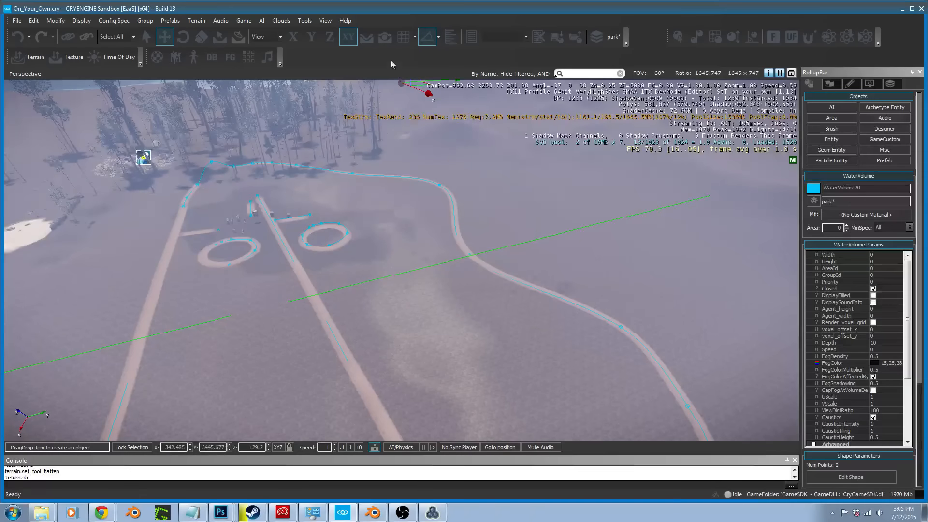
pyautogui.moveTo(482, 233); pyautogui.dragTo(611, 201)
pyautogui.click(611, 201)
pyautogui.moveTo(611, 202); pyautogui.dragTo(658, 222, button='right')
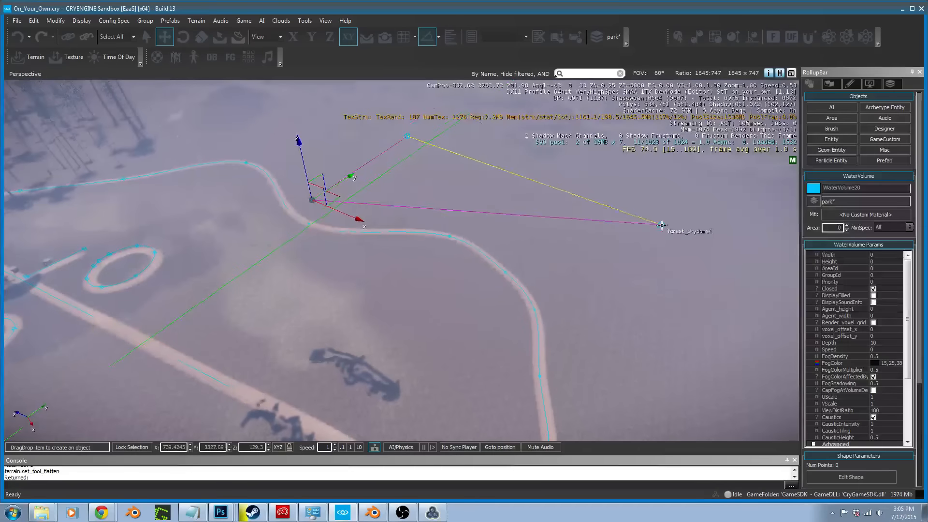
pyautogui.click(687, 202)
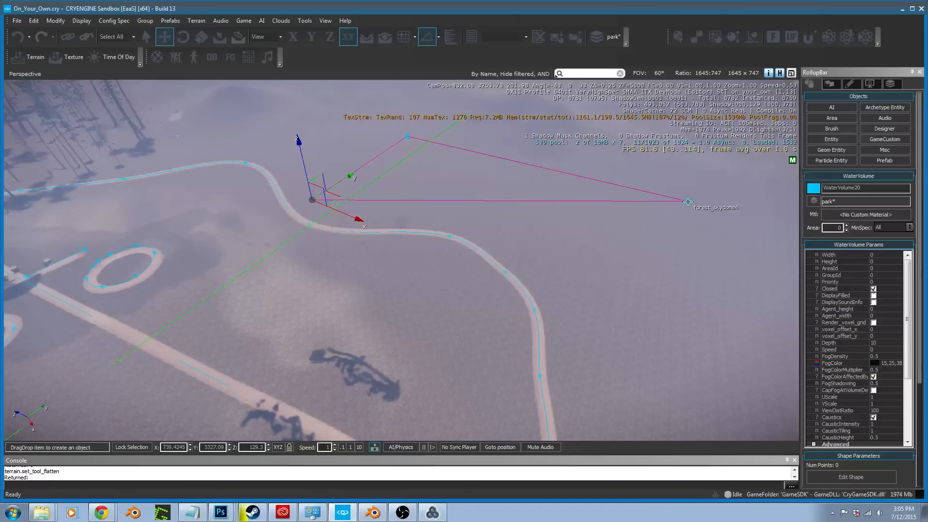
pyautogui.doubleClick(652, 312)
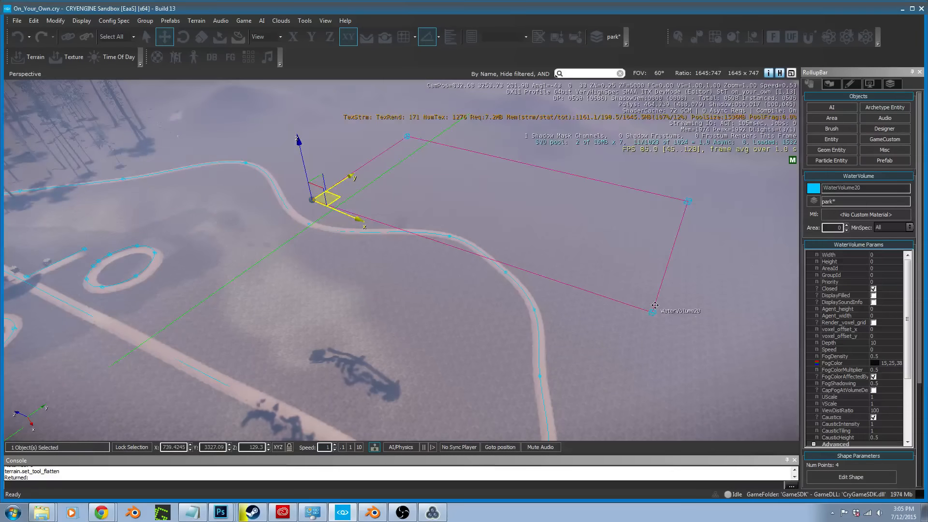
pyautogui.moveTo(340, 198); pyautogui.dragTo(17, 223)
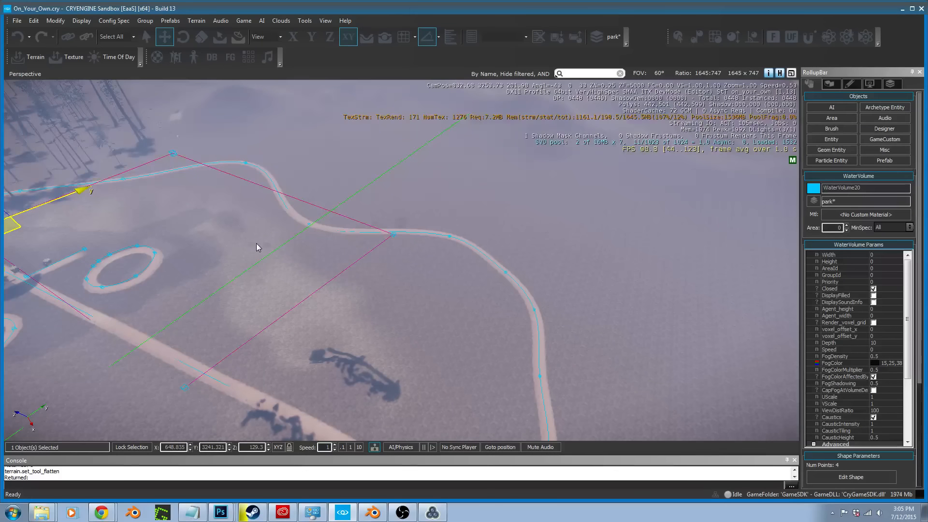
# Assign the water_forest_b1 material from the watervolumes folder to the WaterVolume and close the Material Editor
pyautogui.click(887, 216)
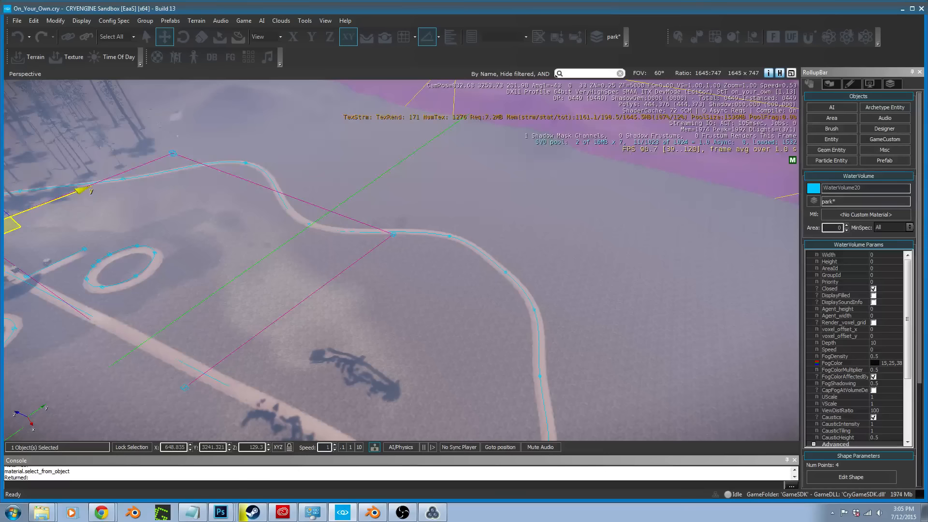
pyautogui.moveTo(556, 73); pyautogui.dragTo(549, 208)
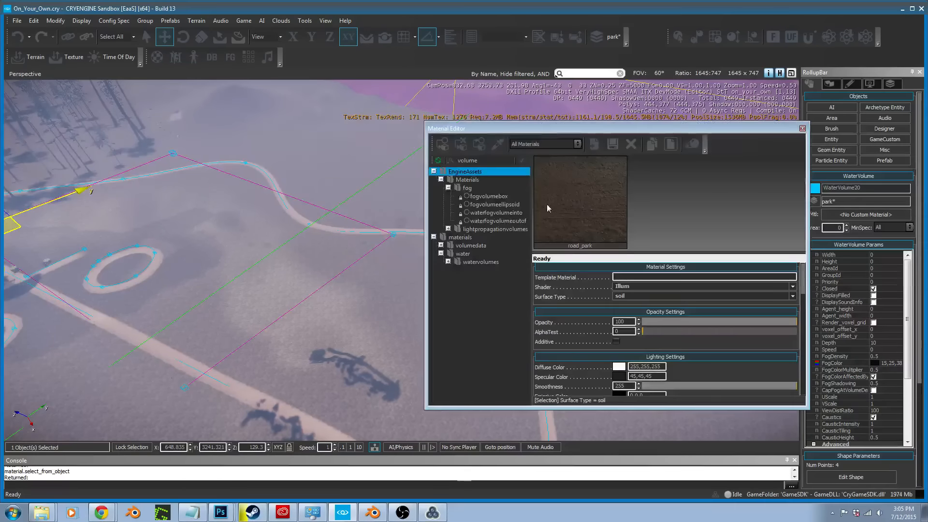
pyautogui.click(449, 262)
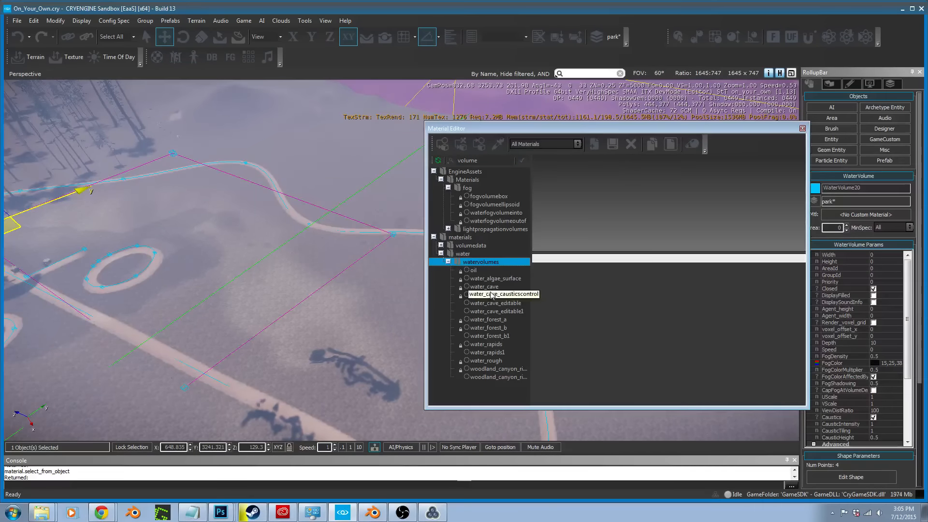
pyautogui.click(503, 312)
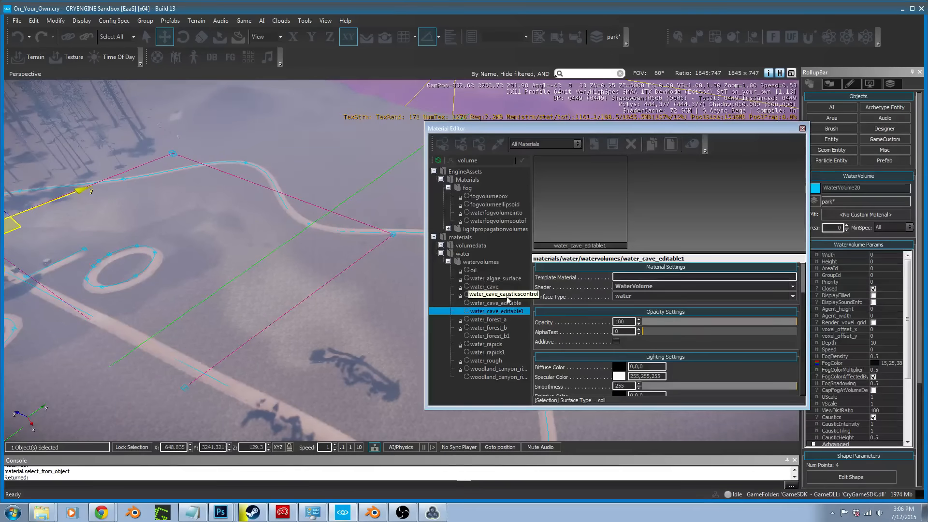
pyautogui.click(495, 337)
pyautogui.click(442, 144)
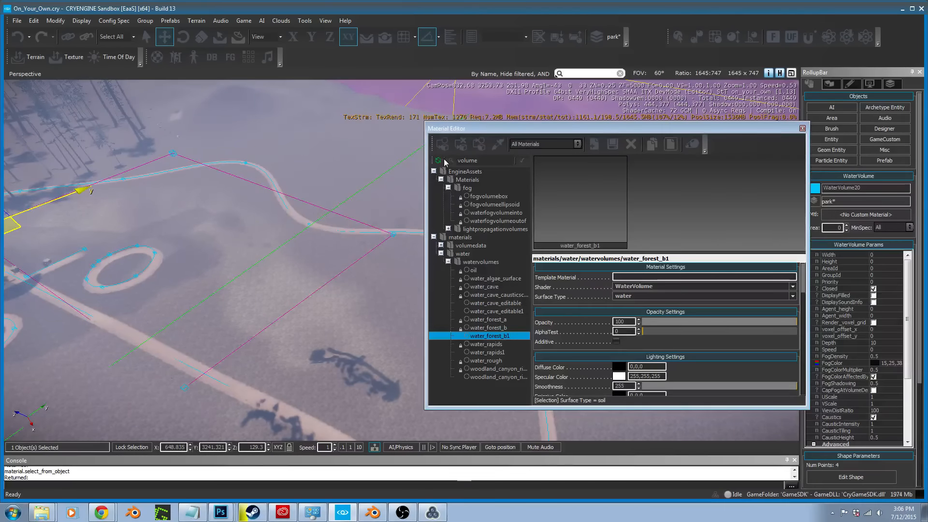
pyautogui.click(803, 130)
# Lower the WaterVolume to a height of about 125.89 so it sits within the flattened lake bed
pyautogui.moveTo(555, 245); pyautogui.dragTo(532, 237, button='right')
pyautogui.press('w')
pyautogui.press('w')
pyautogui.press('s')
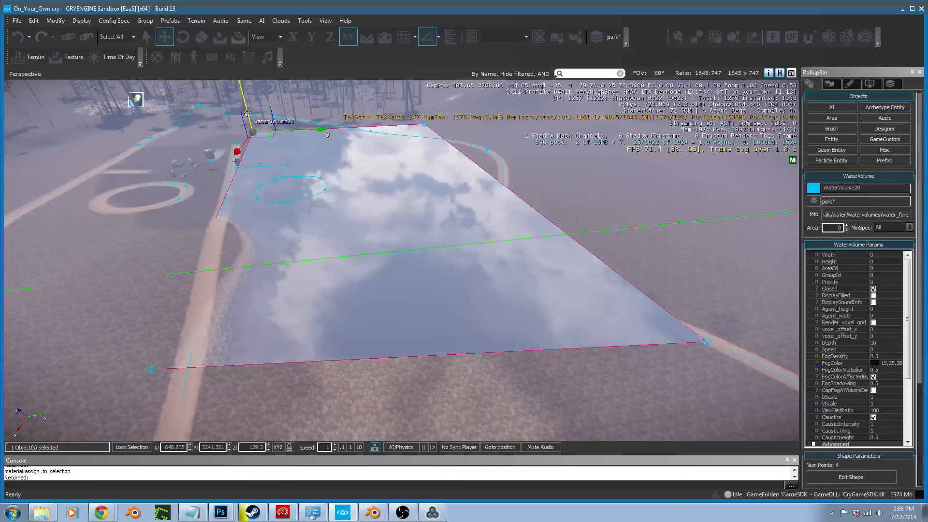
pyautogui.click(248, 108)
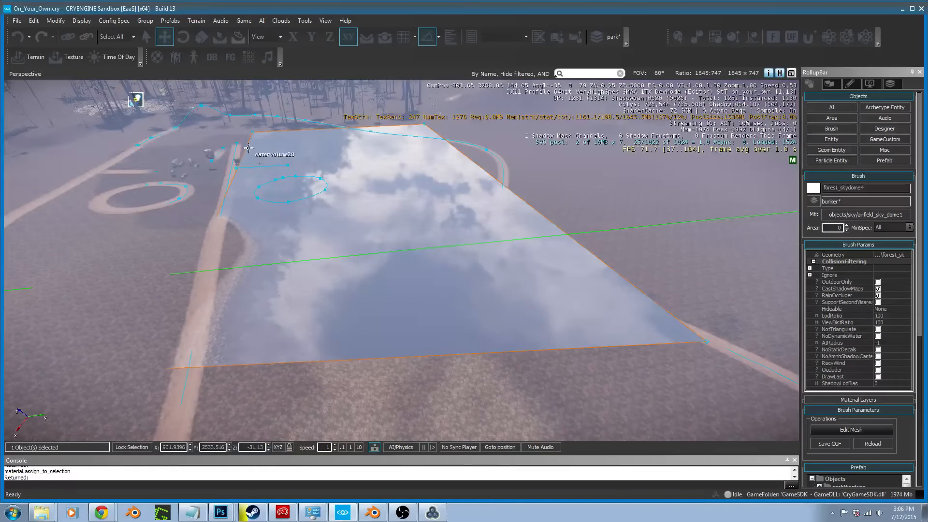
pyautogui.click(245, 115)
pyautogui.moveTo(245, 116); pyautogui.dragTo(252, 115)
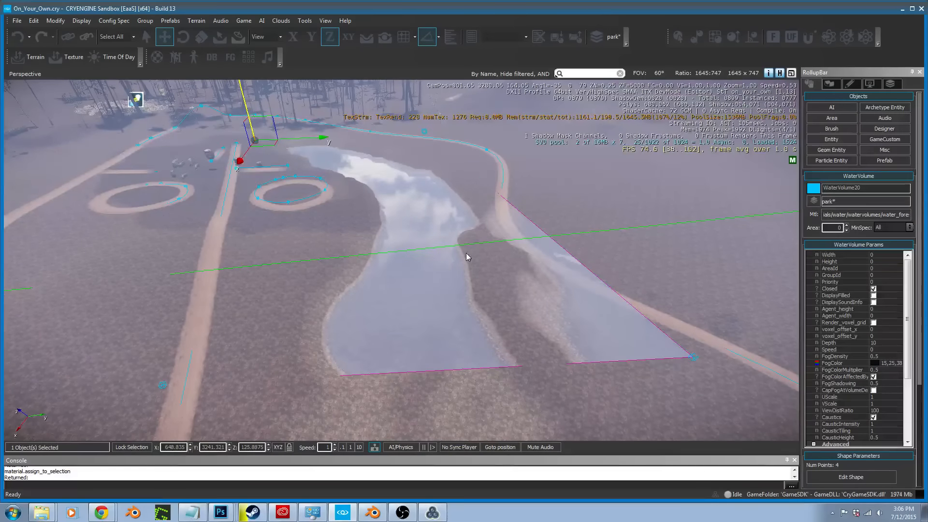
# Inspect the water along the outer road and raise the WaterVolume to a height of about 126.23
pyautogui.press('d')
pyautogui.press('w')
pyautogui.moveTo(467, 256)
pyautogui.mouseDown(button='right')
pyautogui.moveTo(456, 232)
pyautogui.moveTo(463, 266)
pyautogui.mouseUp(button='right')
pyautogui.press('a')
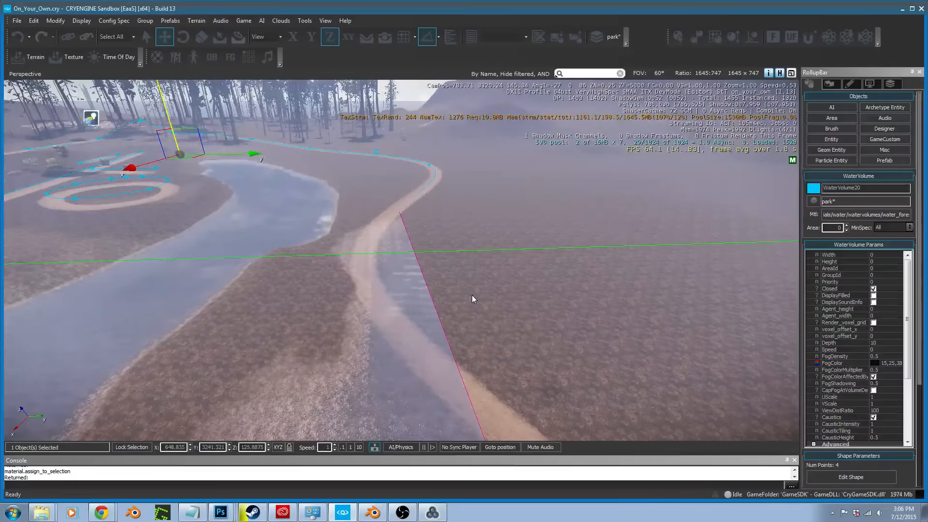
pyautogui.moveTo(466, 293)
pyautogui.mouseDown(button='right')
pyautogui.moveTo(492, 306)
pyautogui.moveTo(486, 349)
pyautogui.moveTo(456, 300)
pyautogui.mouseUp(button='right')
pyautogui.press('a')
pyautogui.press('s')
pyautogui.press('a')
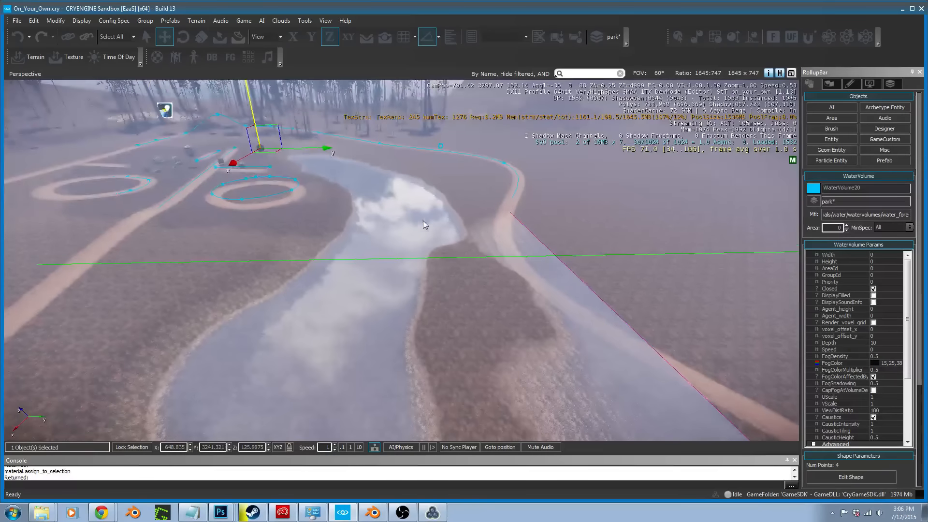
pyautogui.moveTo(252, 107); pyautogui.dragTo(255, 107)
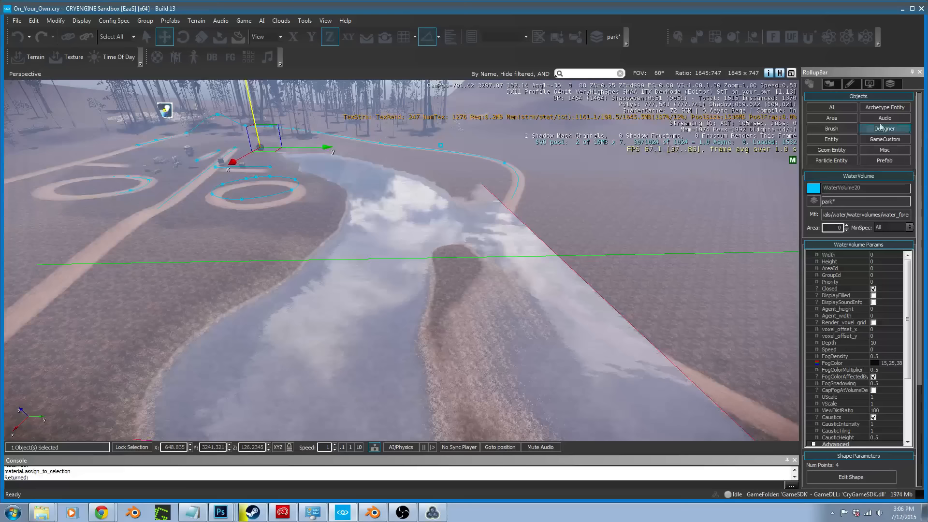
# Sample the terrain height between the lake and ring road, and flatten the flooded ground along the curved outer road to 127.88
pyautogui.click(827, 84)
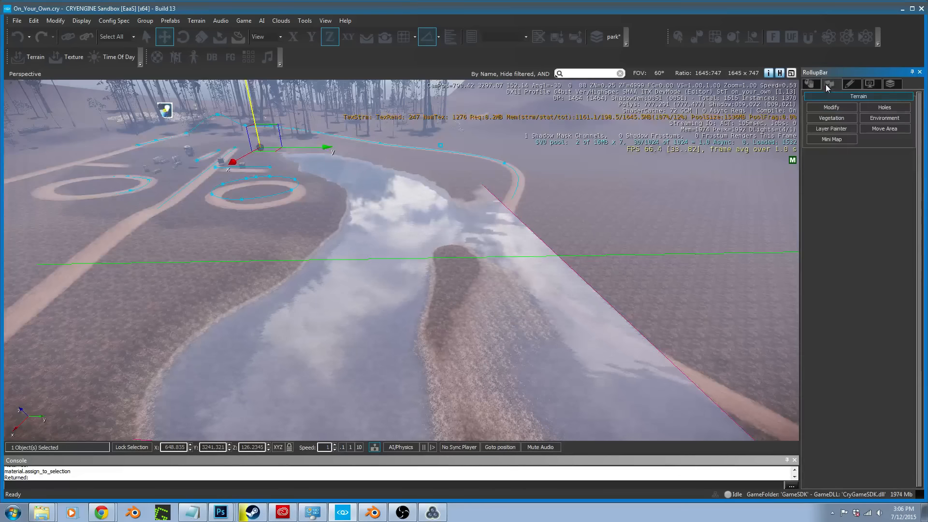
pyautogui.click(832, 108)
pyautogui.click(884, 182)
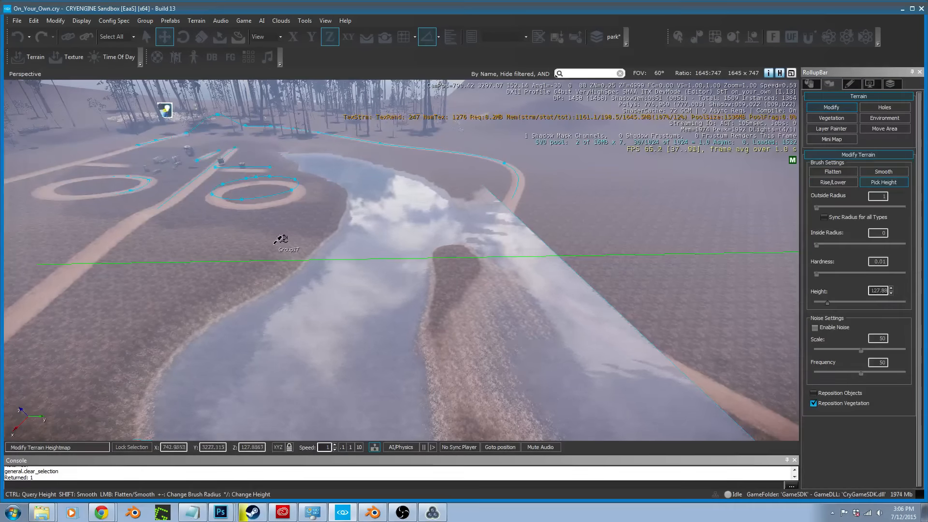
pyautogui.click(832, 174)
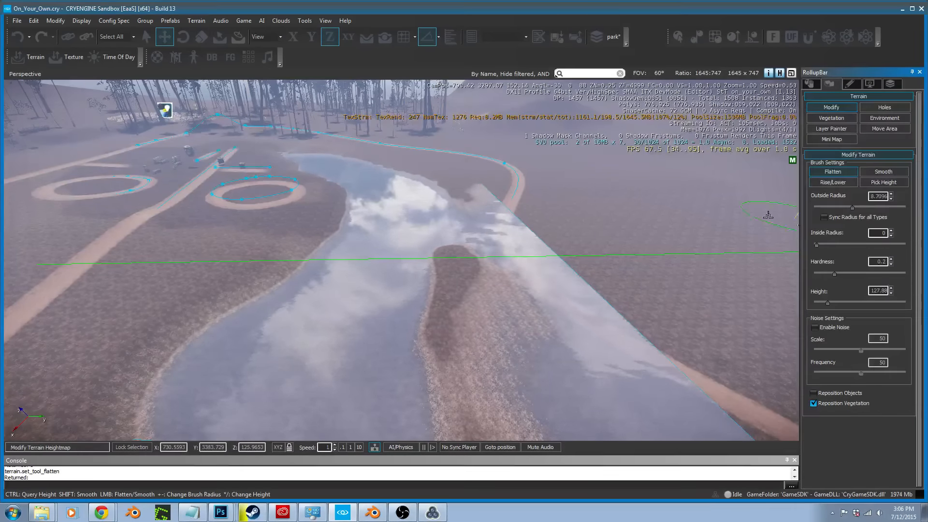
pyautogui.moveTo(520, 171)
pyautogui.mouseDown()
pyautogui.moveTo(489, 186)
pyautogui.moveTo(513, 230)
pyautogui.moveTo(508, 208)
pyautogui.moveTo(522, 261)
pyautogui.moveTo(543, 266)
pyautogui.moveTo(581, 333)
pyautogui.moveTo(692, 363)
pyautogui.mouseUp()
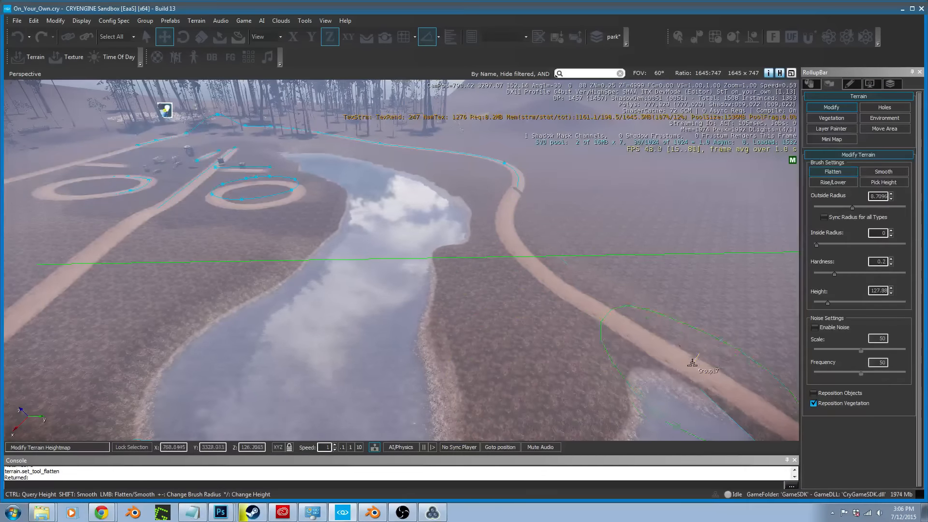
# Continue flattening along the curved outer road to cover the remaining water beside it
pyautogui.moveTo(708, 293); pyautogui.dragTo(792, 328, button='right')
pyautogui.press('s')
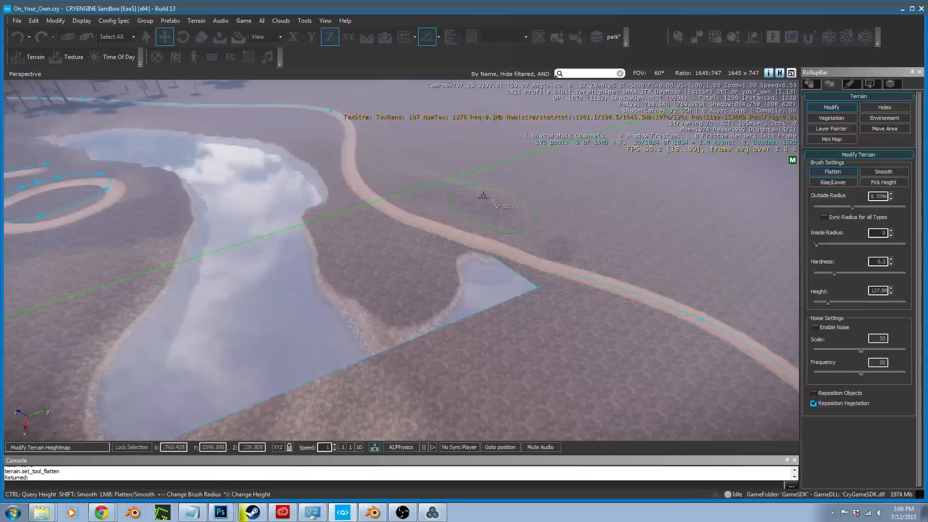
pyautogui.moveTo(577, 261)
pyautogui.mouseDown()
pyautogui.moveTo(503, 271)
pyautogui.moveTo(397, 333)
pyautogui.moveTo(439, 309)
pyautogui.moveTo(621, 305)
pyautogui.mouseUp()
pyautogui.press('s')
pyautogui.press('d')
pyautogui.moveTo(740, 319); pyautogui.dragTo(718, 308, button='right')
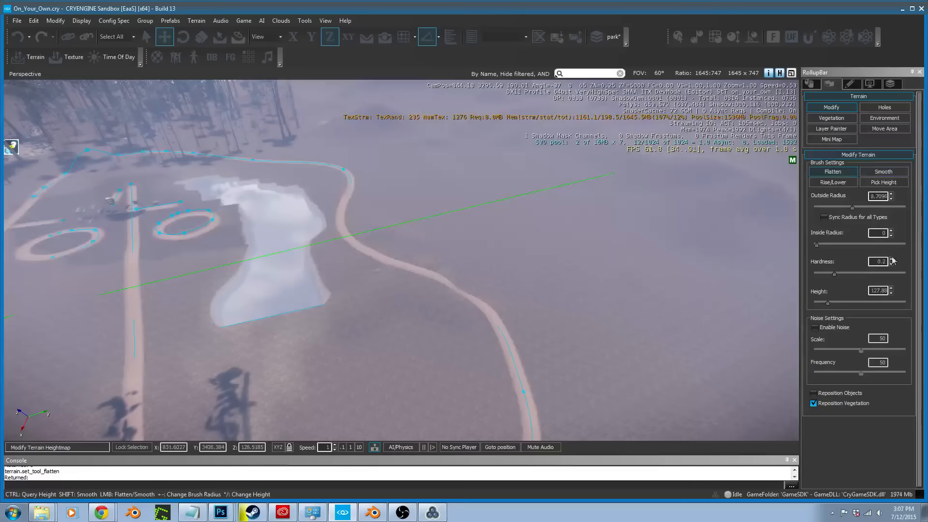
# Increase the flatten brush's outside radius to about 19.95 and level the ground farther along the curved outer road
pyautogui.moveTo(856, 208); pyautogui.dragTo(865, 209)
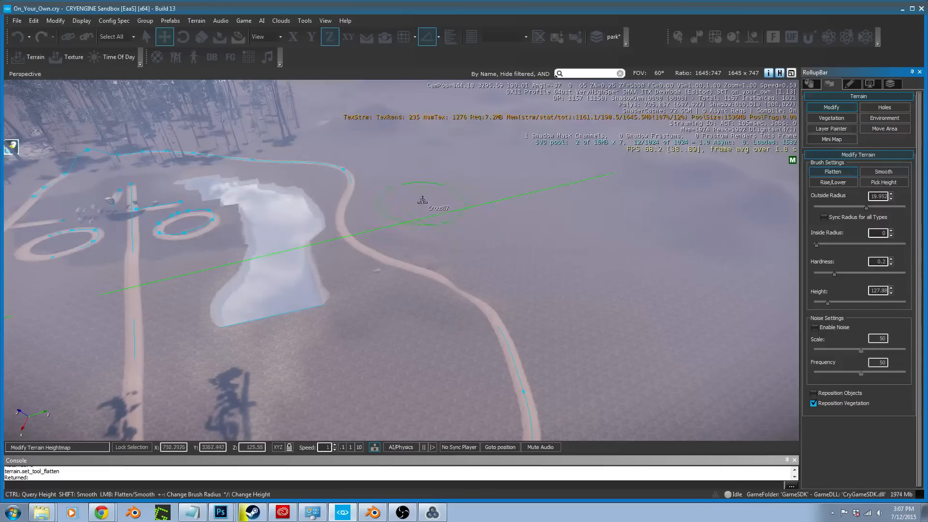
pyautogui.moveTo(472, 278)
pyautogui.mouseDown()
pyautogui.moveTo(507, 290)
pyautogui.moveTo(428, 316)
pyautogui.moveTo(514, 370)
pyautogui.moveTo(494, 355)
pyautogui.mouseUp()
pyautogui.press('s')
pyautogui.moveTo(494, 355); pyautogui.dragTo(488, 338, button='right')
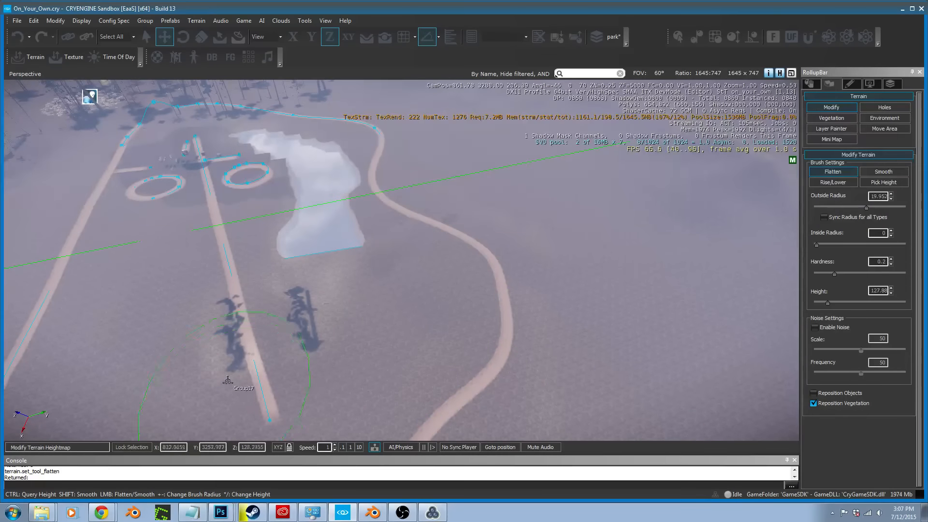
pyautogui.moveTo(532, 271); pyautogui.dragTo(515, 254, button='right')
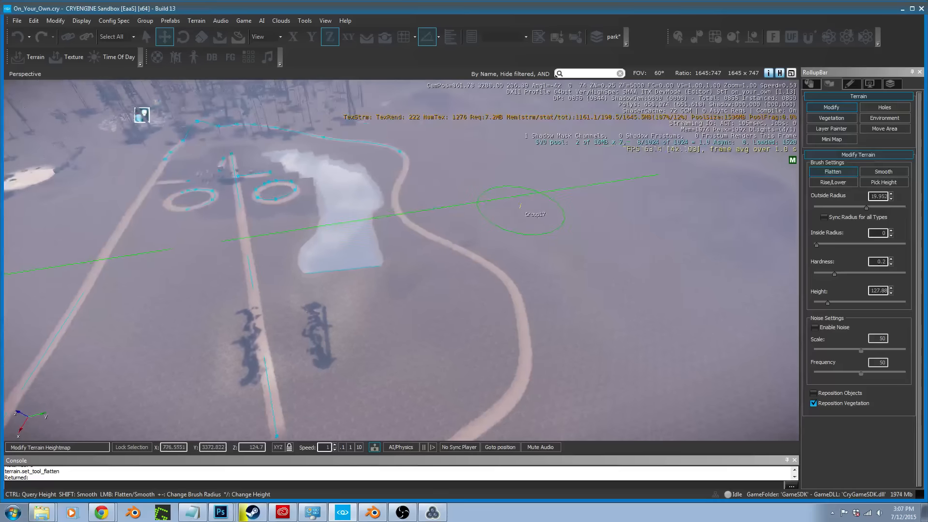
# Enable the transform gizmo for the WaterVolume's shape points and move its corner nearest the curved outer road farther down the park
pyautogui.press('Escape')
pyautogui.click(351, 268)
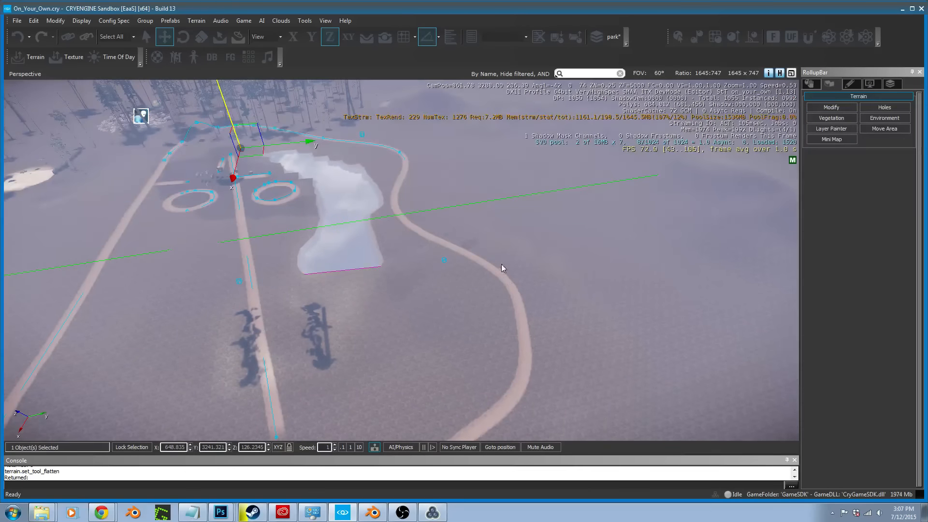
pyautogui.click(809, 85)
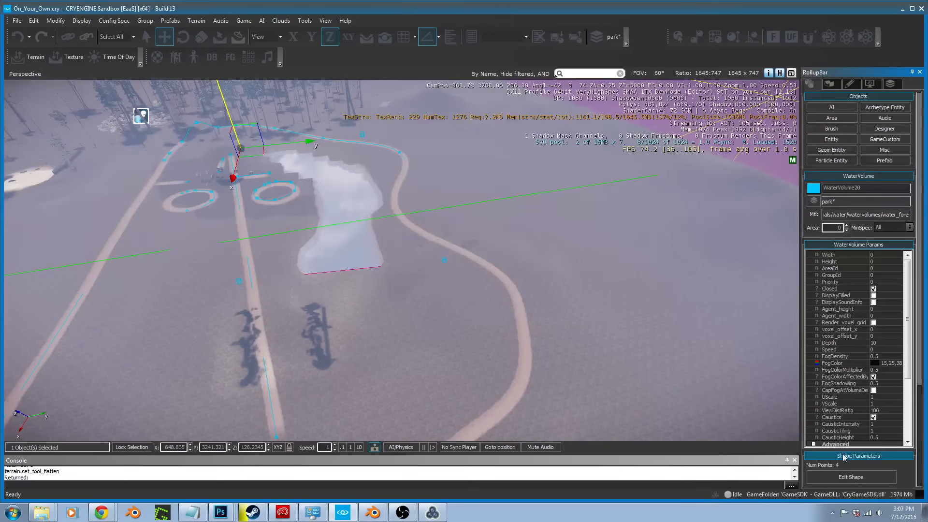
pyautogui.click(841, 479)
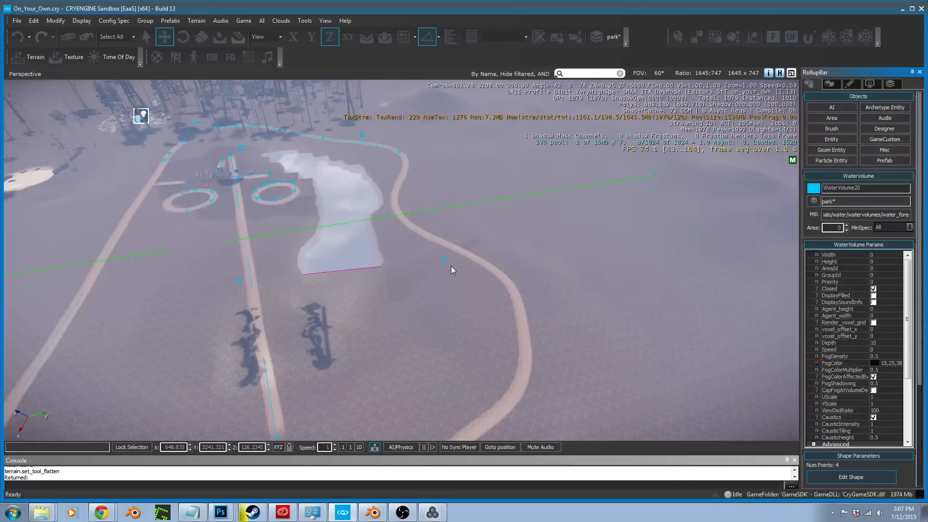
pyautogui.click(444, 260)
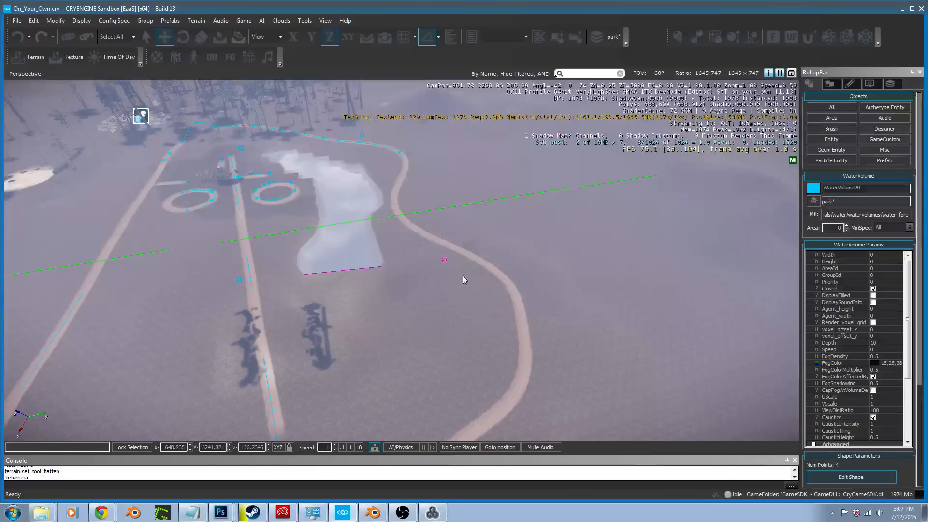
pyautogui.click(444, 259)
pyautogui.scroll(-2, 917, 374)
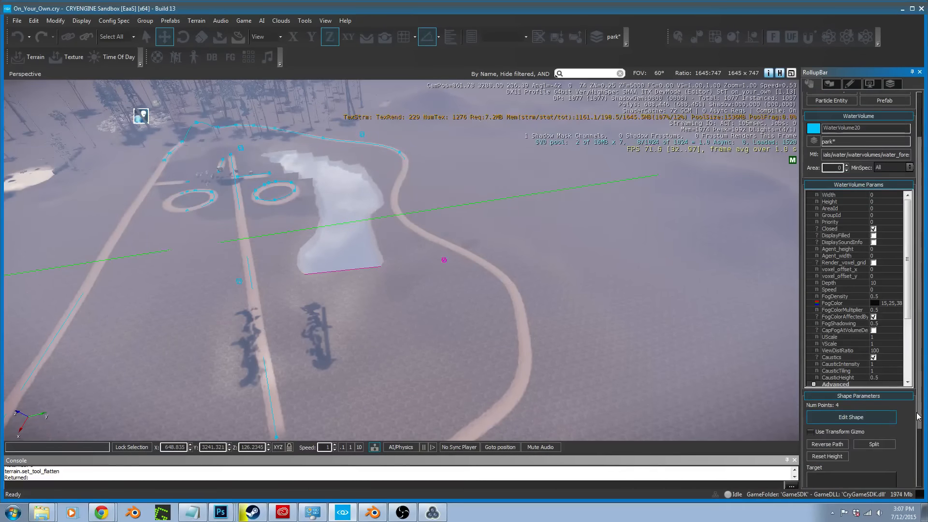
pyautogui.click(851, 415)
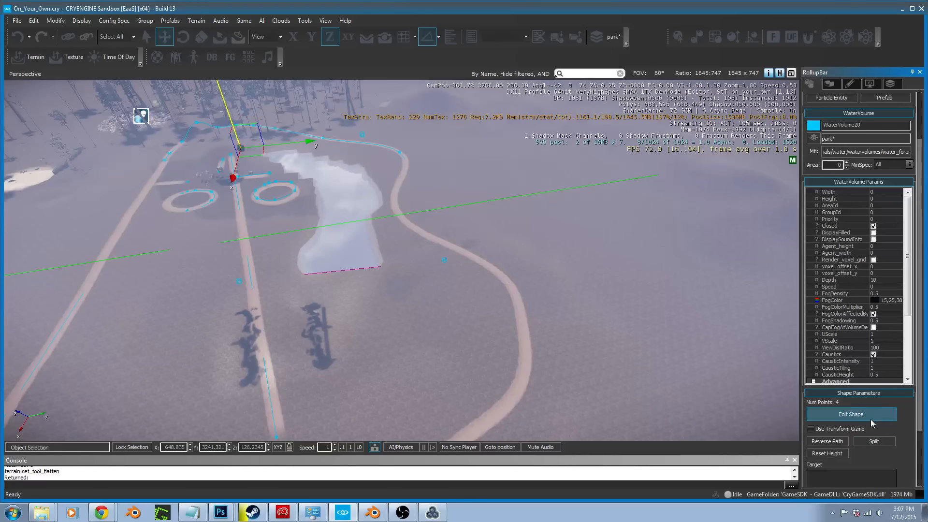
pyautogui.click(851, 416)
pyautogui.click(444, 261)
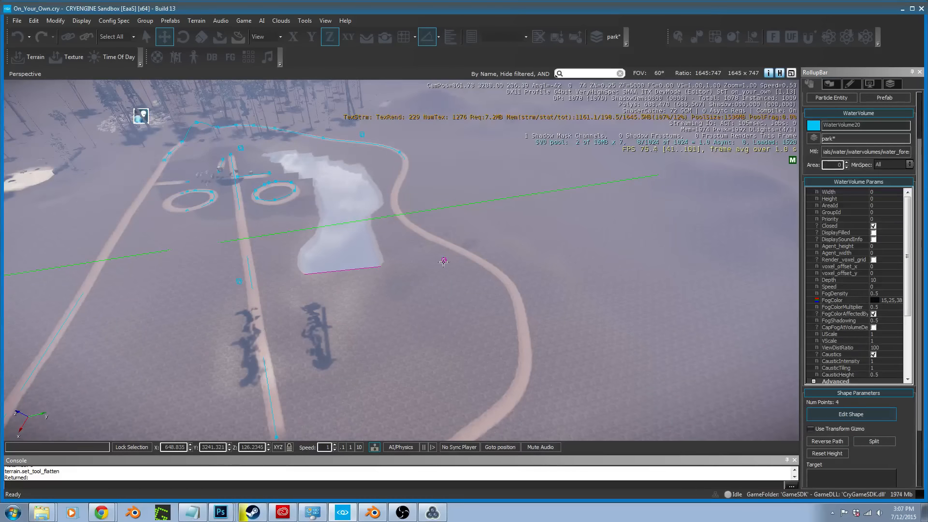
pyautogui.click(809, 429)
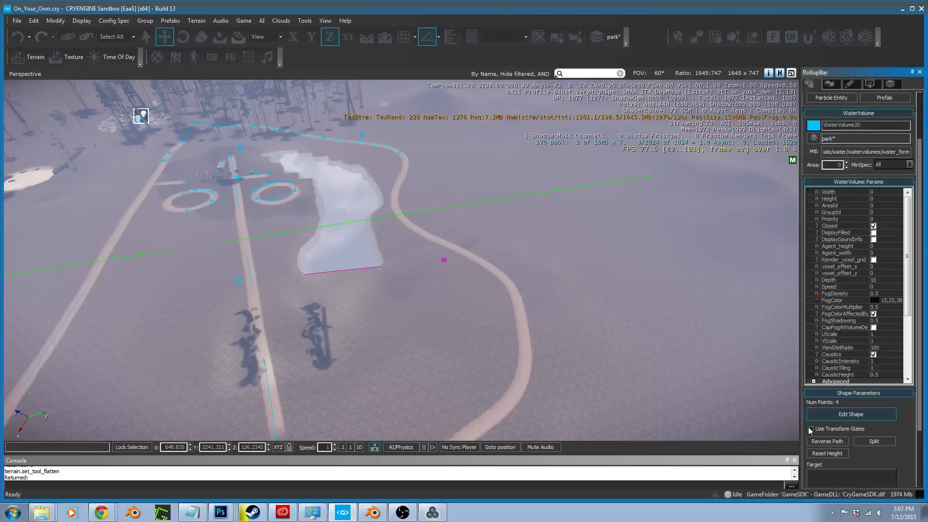
pyautogui.moveTo(469, 271); pyautogui.dragTo(480, 300)
# Move the WaterVolume's corner beside the central path farther down the park, and leave shape editing
pyautogui.click(240, 282)
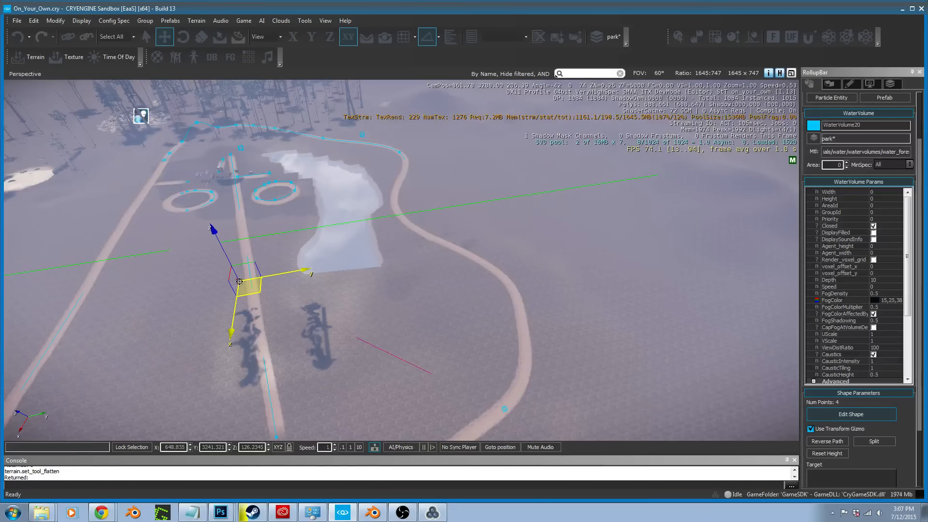
pyautogui.moveTo(254, 293); pyautogui.dragTo(320, 364)
pyautogui.click(827, 415)
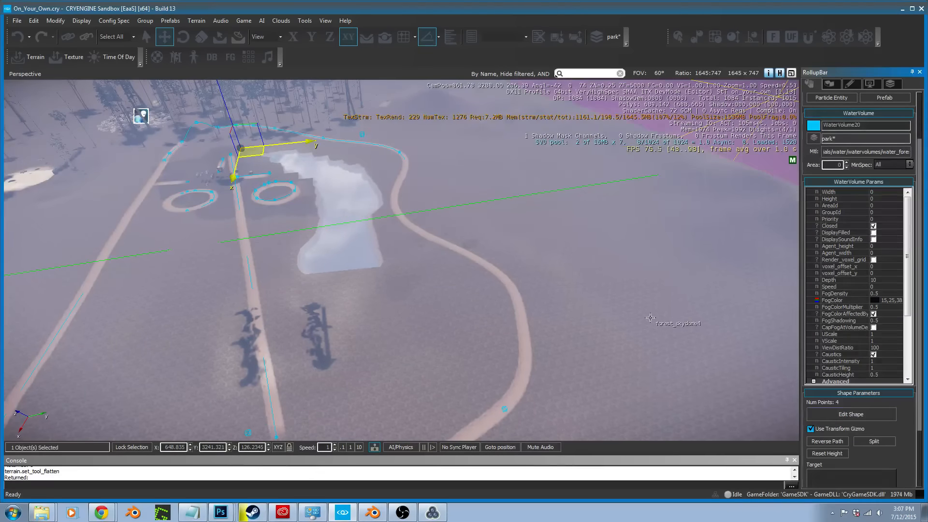
pyautogui.click(516, 237)
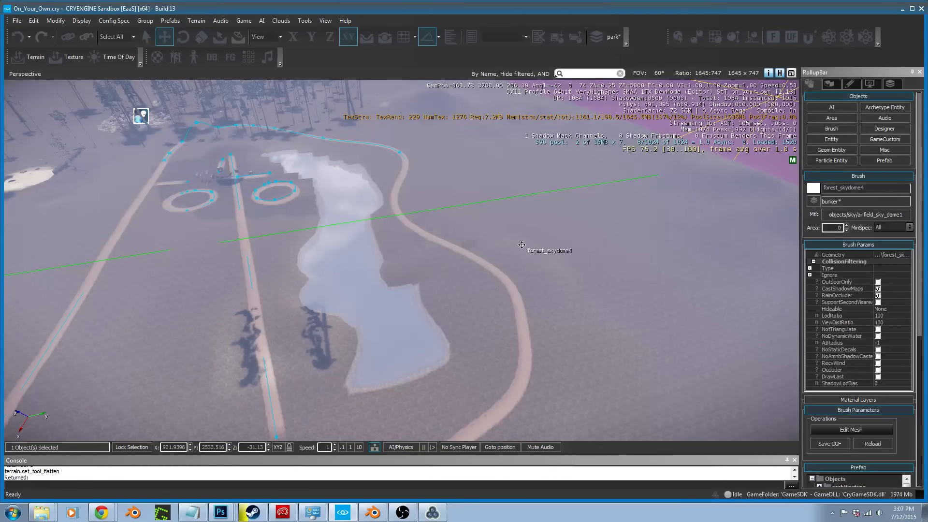
# Inspect the extended lake up close and start modifying the terrain around its shore
pyautogui.press('w')
pyautogui.moveTo(521, 245); pyautogui.dragTo(506, 233, button='right')
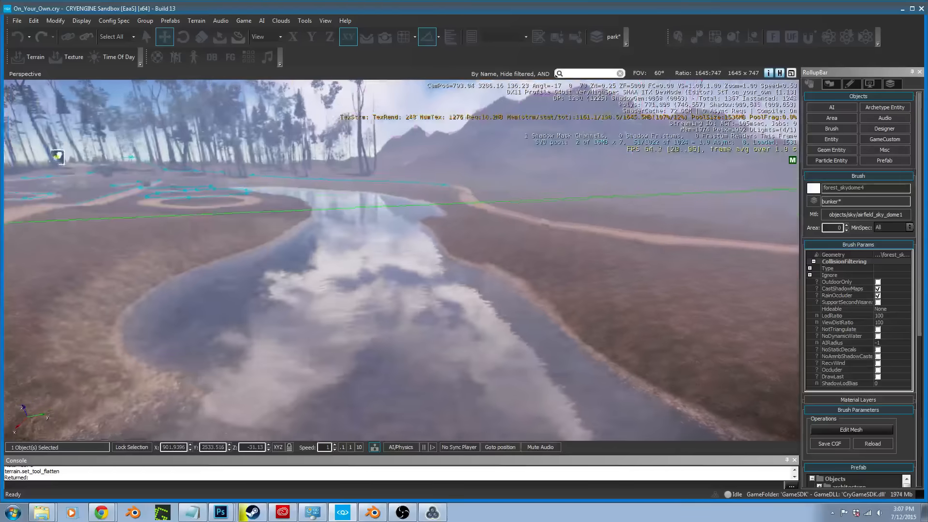
pyautogui.click(826, 85)
pyautogui.click(840, 109)
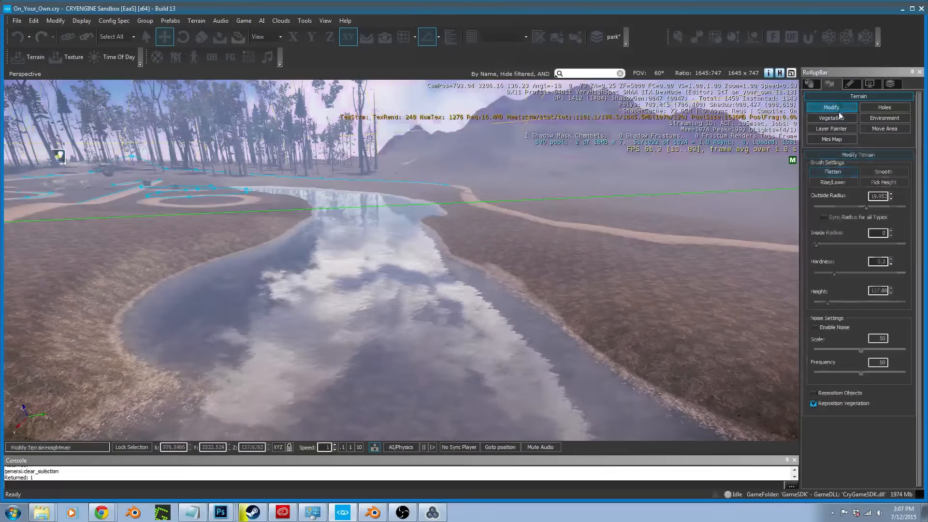
# Smooth the terrain along the river banks with a brush of outside radius about 10.2 and hardness 0.39
pyautogui.click(883, 171)
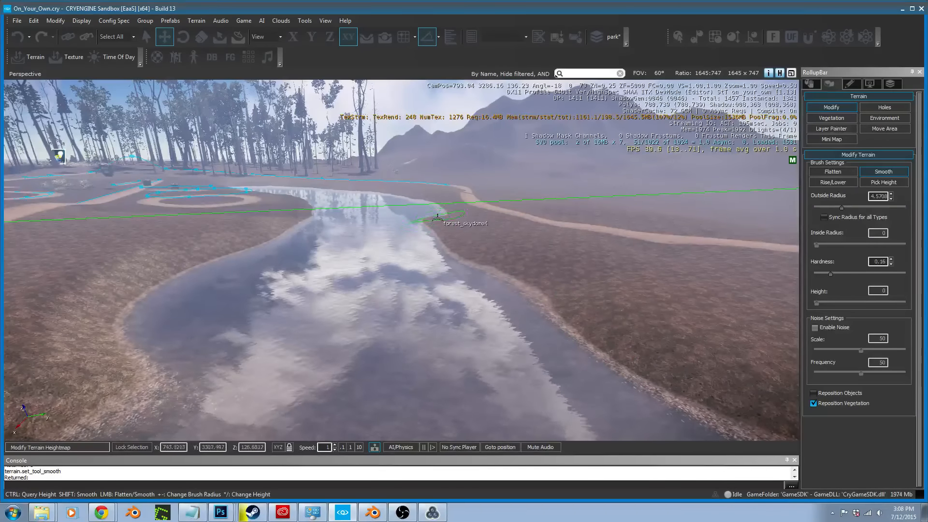
pyautogui.moveTo(830, 274); pyautogui.dragTo(851, 275)
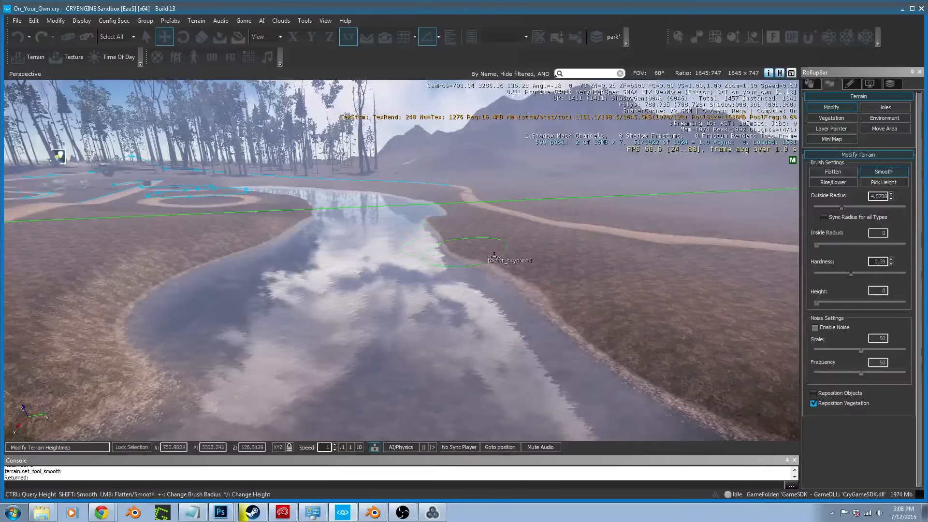
pyautogui.moveTo(850, 206); pyautogui.dragTo(855, 208)
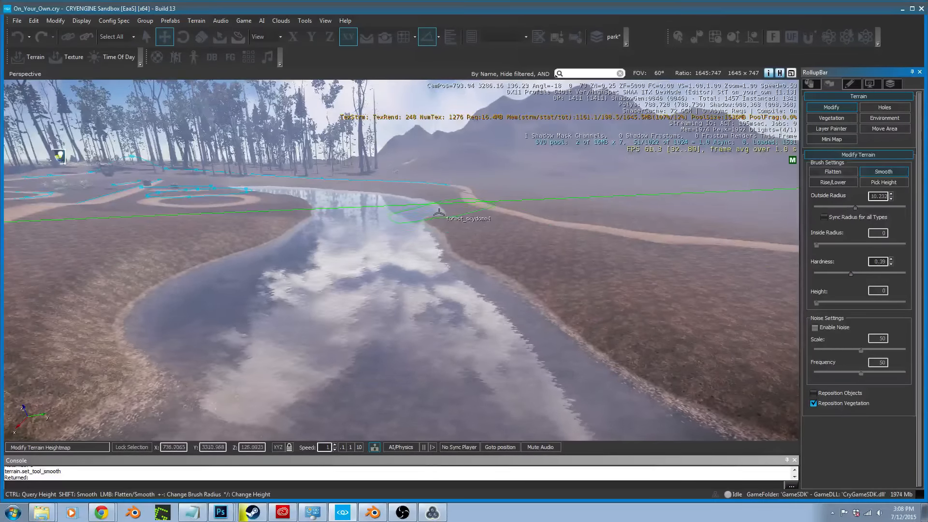
pyautogui.press('s')
pyautogui.moveTo(507, 342); pyautogui.dragTo(510, 342, button='right')
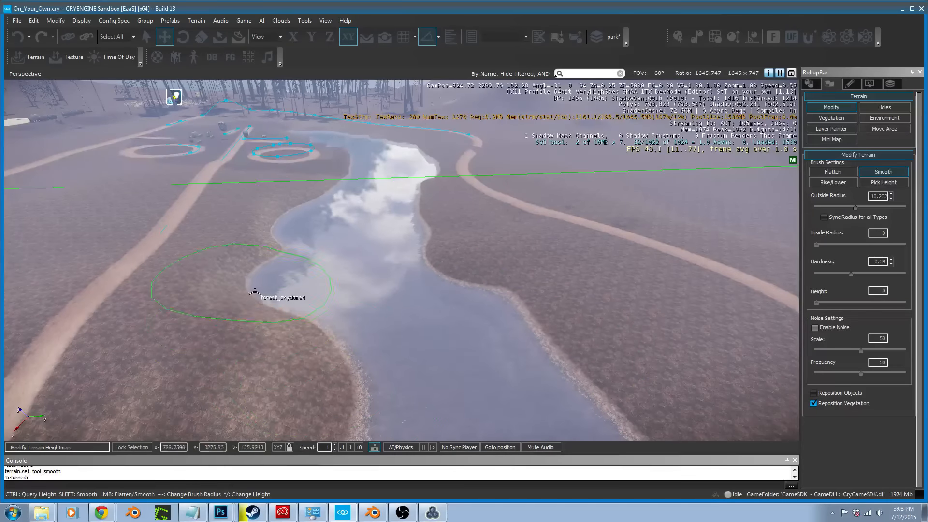
pyautogui.moveTo(253, 270); pyautogui.dragTo(280, 220, button='right')
pyautogui.press('w')
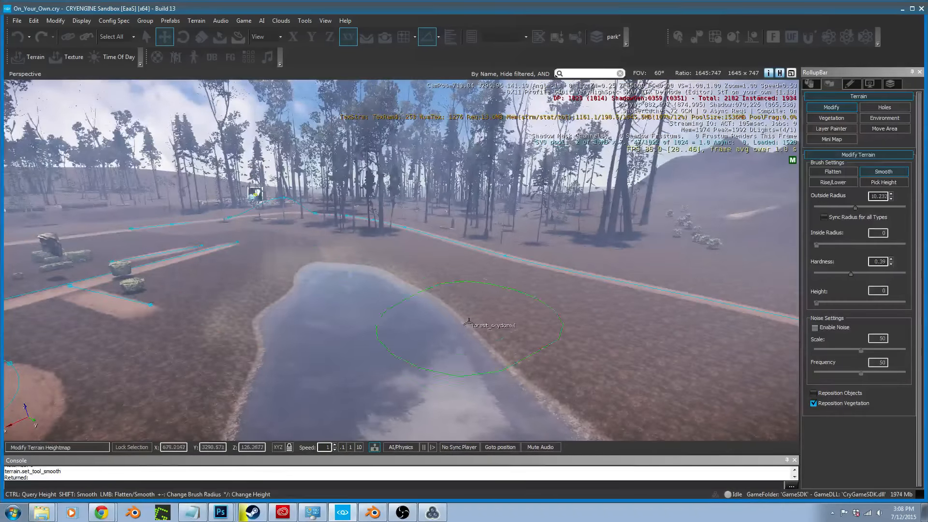
pyautogui.moveTo(555, 385); pyautogui.dragTo(573, 250, button='right')
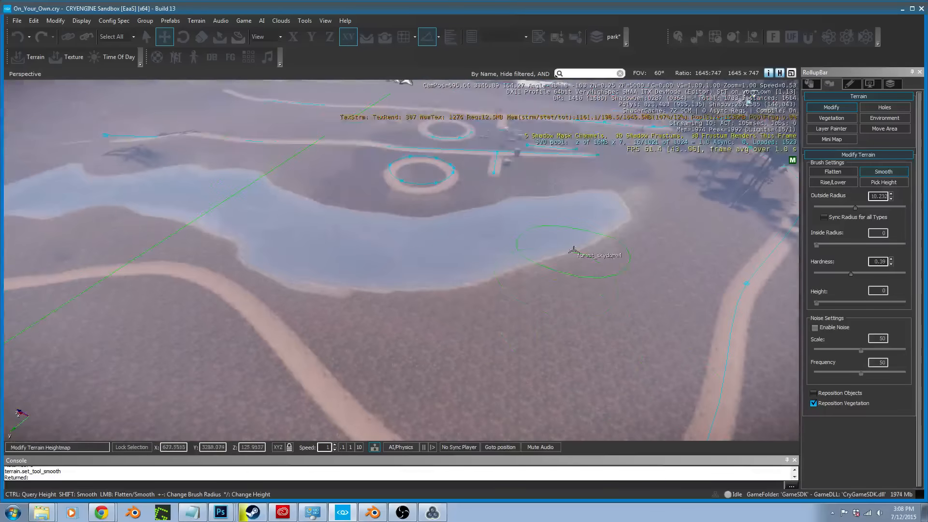
pyautogui.keyDown('alt'); pyautogui.moveTo(334, 277); pyautogui.dragTo(269, 322, button='middle'); pyautogui.keyUp('alt')
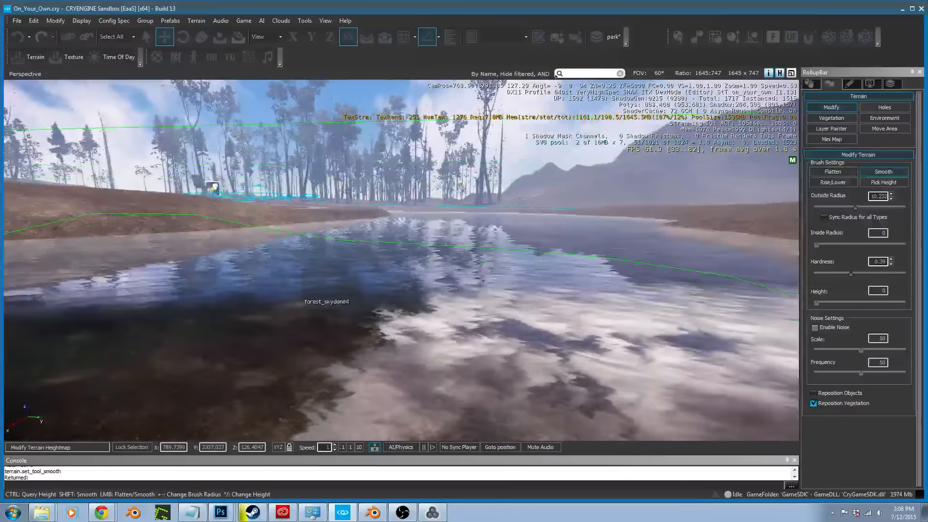
# Playtest the level in game mode, walking through the river and up the bank to examine the shoreline
pyautogui.hotkey('ctrl', 'g')
pyautogui.press('w')
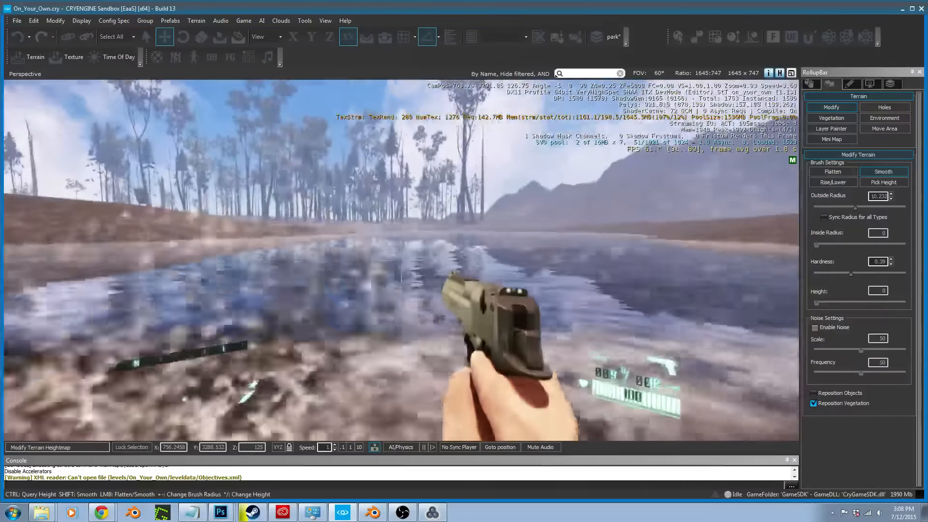
pyautogui.press('w')
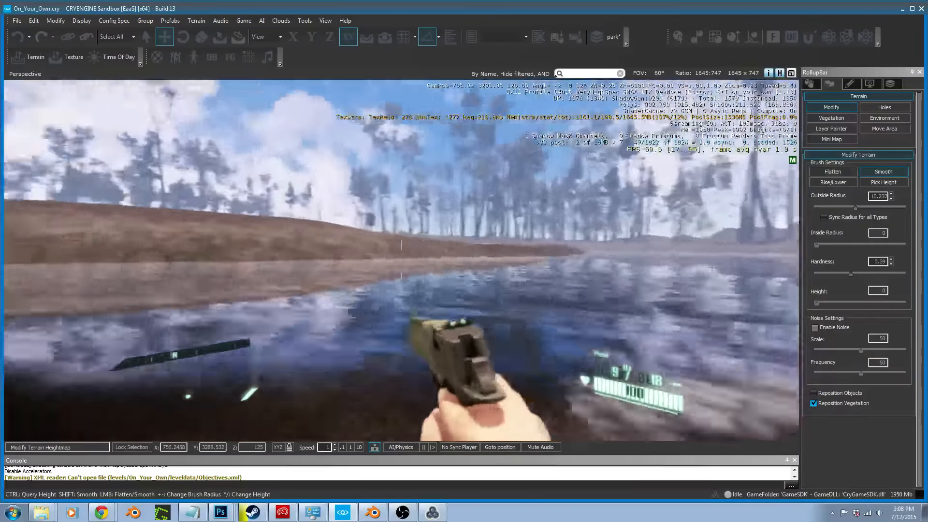
pyautogui.press('w')
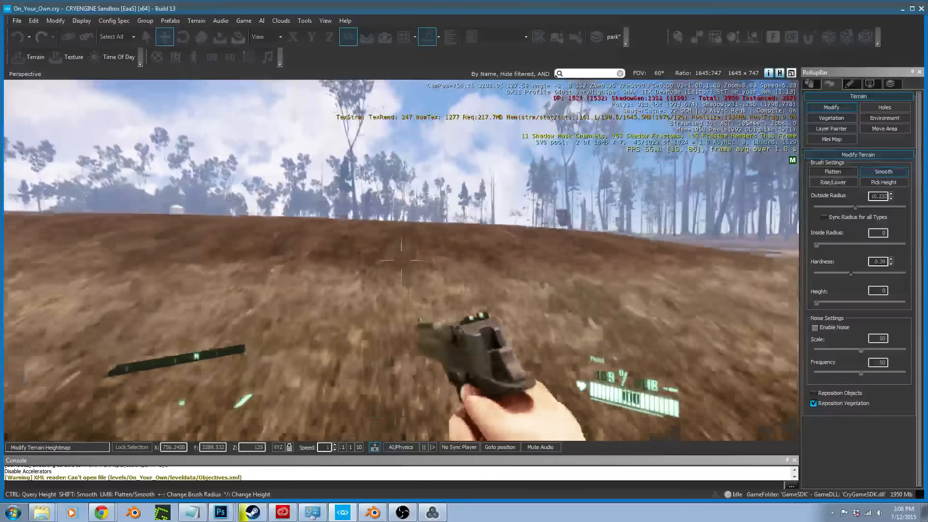
pyautogui.press('Escape')
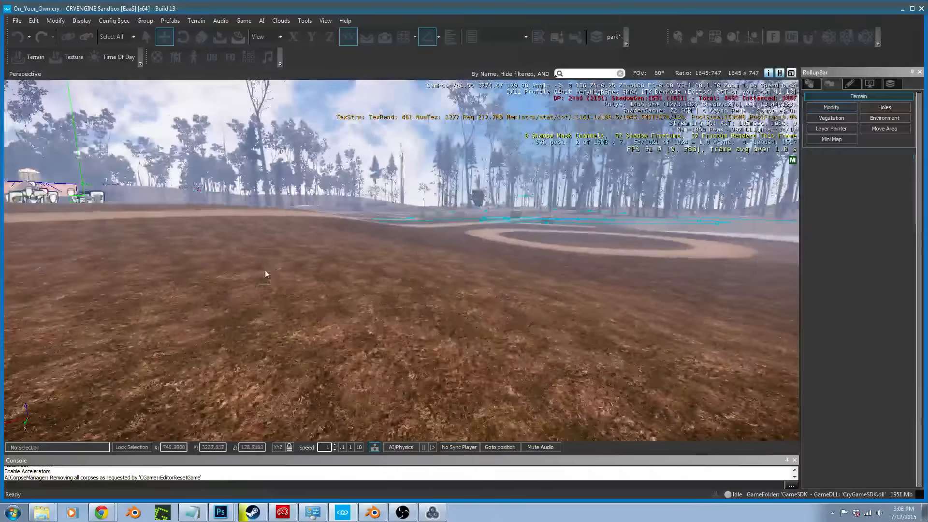
pyautogui.press('w')
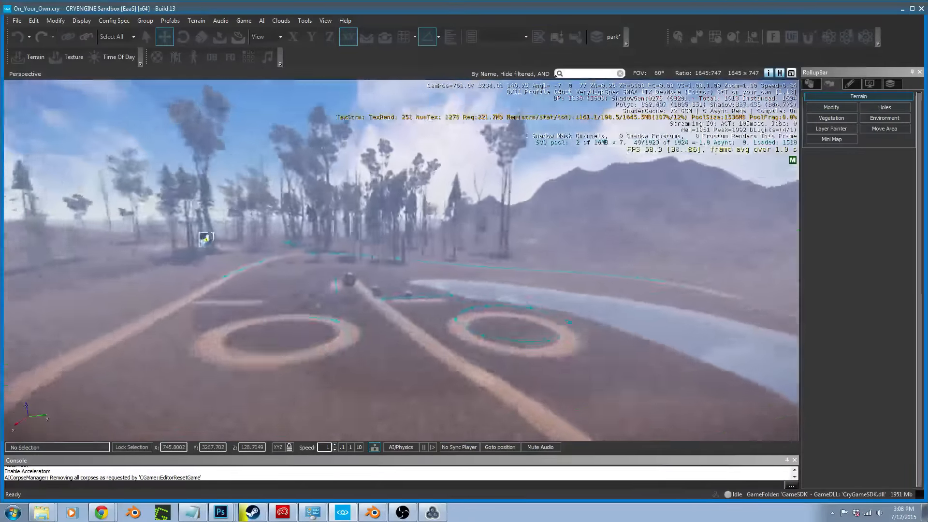
pyautogui.scroll(-3, 282, 274)
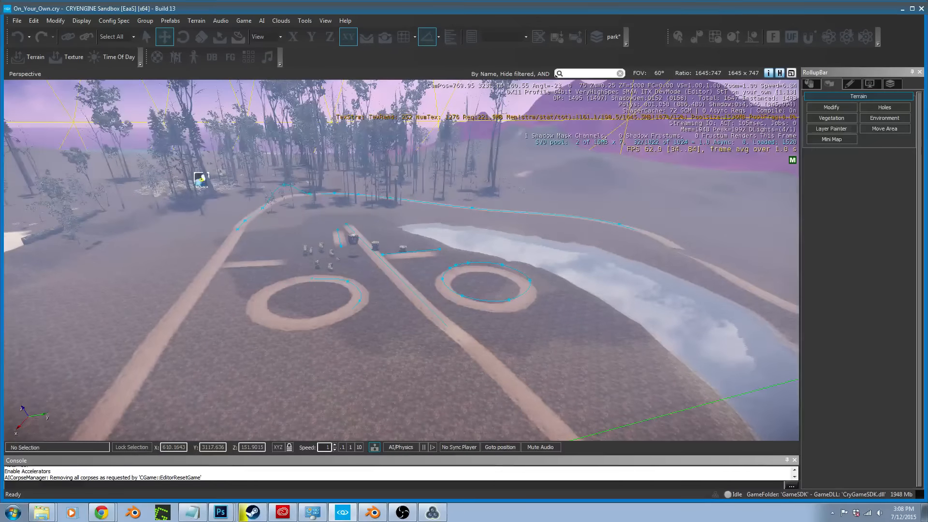
pyautogui.click(101, 513)
pyautogui.moveTo(415, 120); pyautogui.dragTo(481, 2)
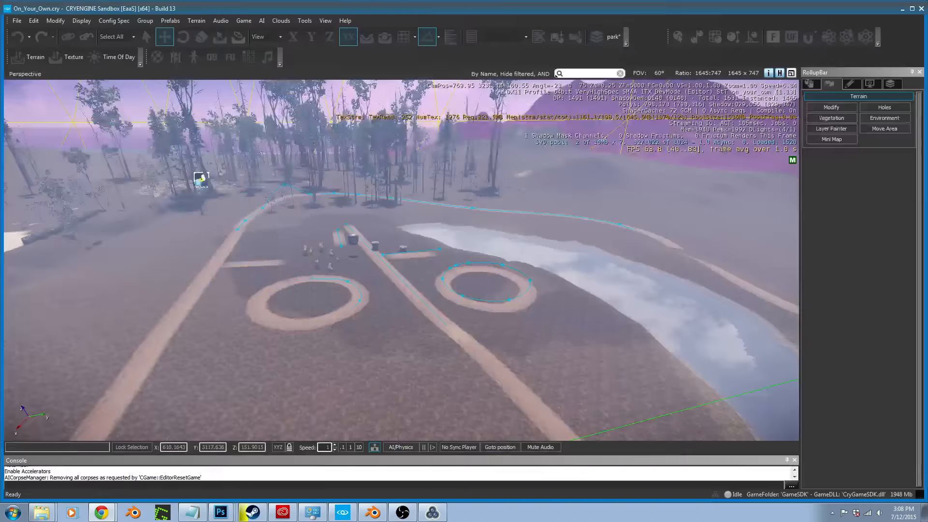
# Extend the short side road off the outer path by moving its free end point past the benches to the central path
pyautogui.moveTo(482, 277); pyautogui.dragTo(512, 310, button='right')
pyautogui.press('w')
pyautogui.press('s')
pyautogui.press('s')
pyautogui.moveTo(425, 310); pyautogui.dragTo(416, 319, button='right')
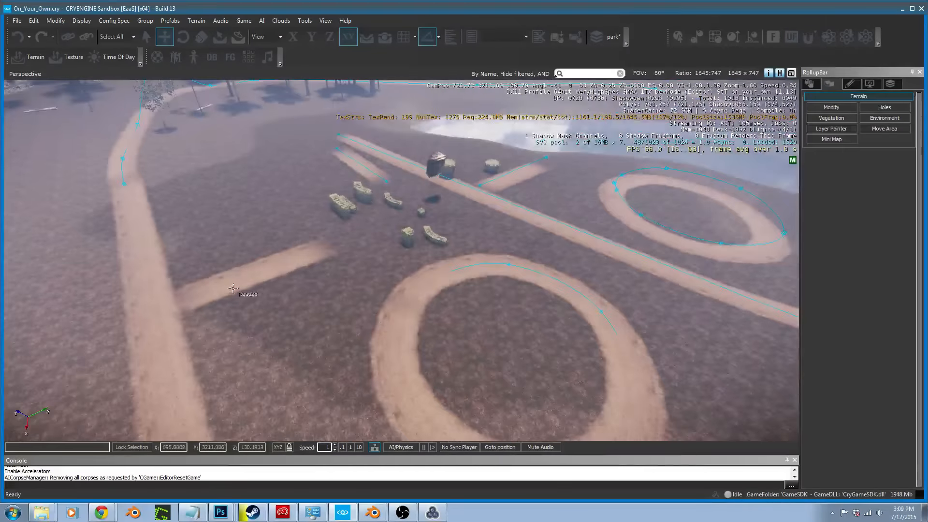
pyautogui.hotkey('shift', 'space')
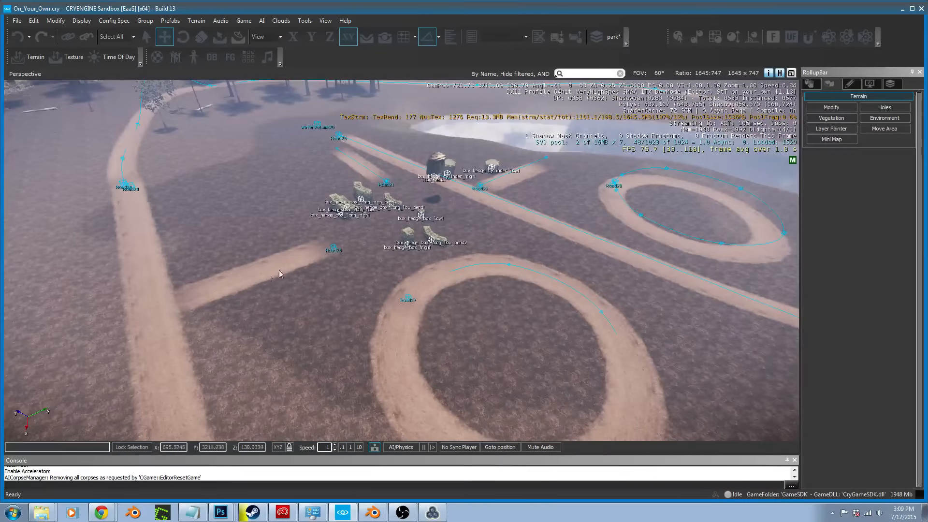
pyautogui.click(333, 247)
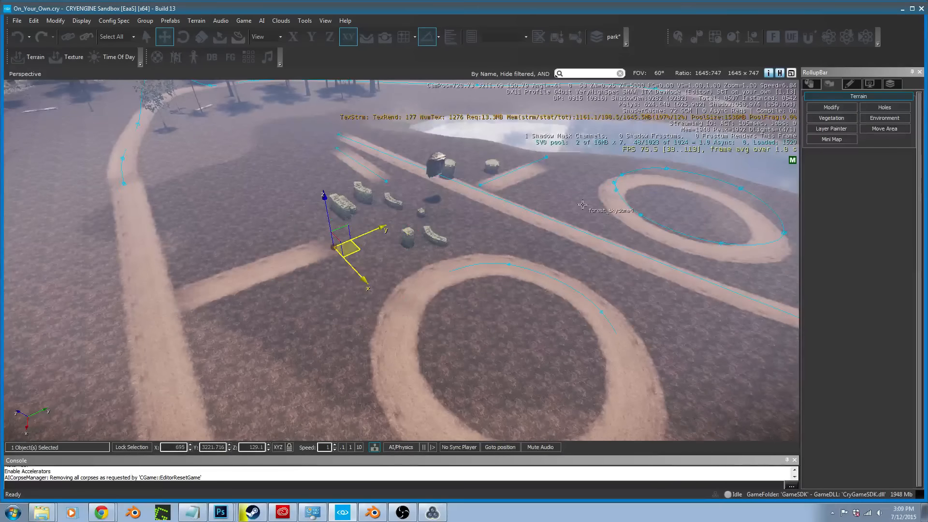
pyautogui.click(812, 85)
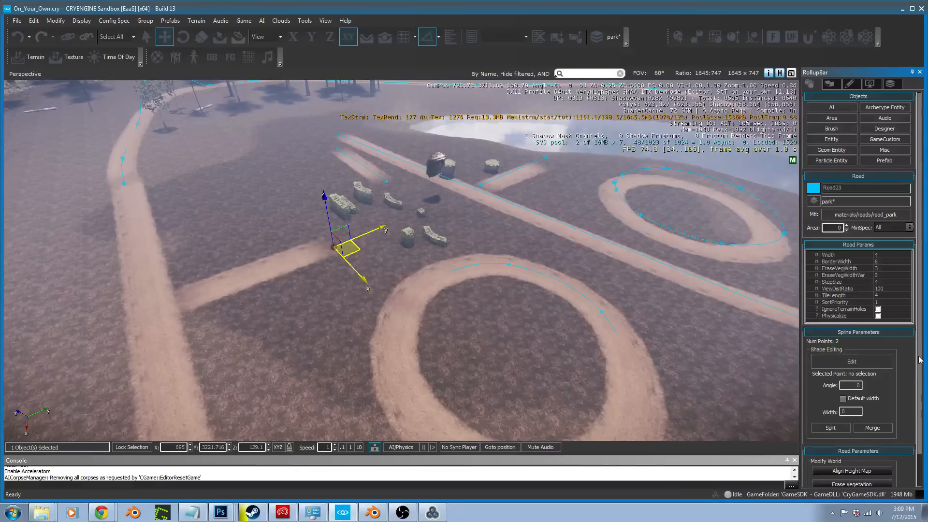
pyautogui.scroll(-2, 920, 360)
pyautogui.click(852, 326)
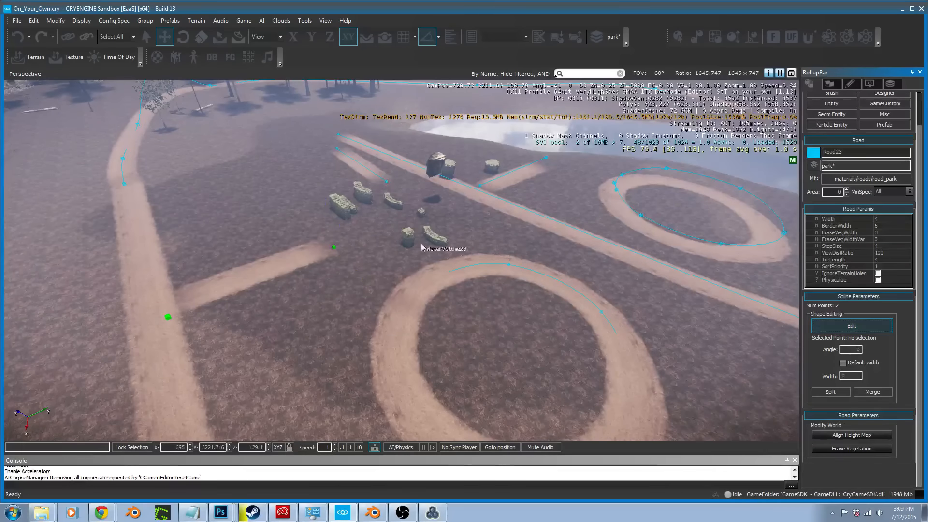
pyautogui.click(332, 246)
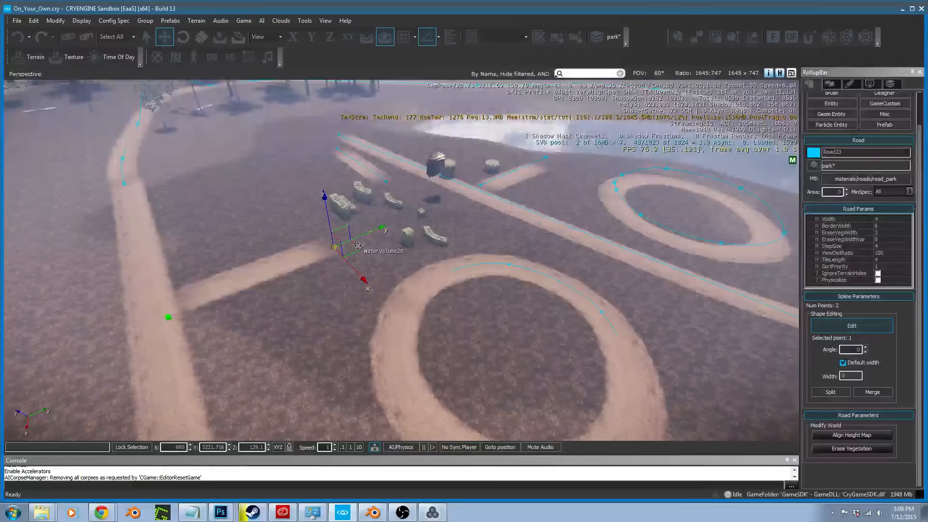
pyautogui.moveTo(333, 246); pyautogui.dragTo(513, 193)
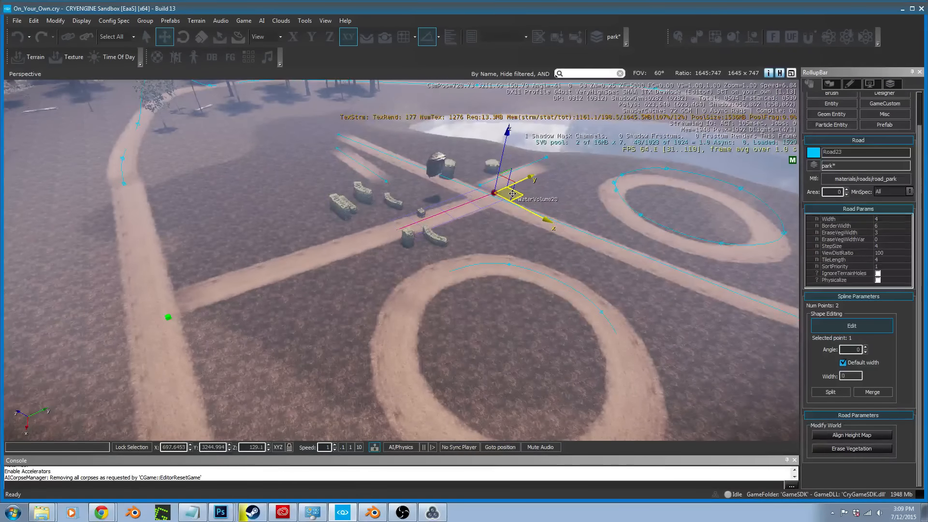
# Adjust the same road's other end point so it blends into the outer path junction, finishing at about Y 3203.5
pyautogui.click(168, 318)
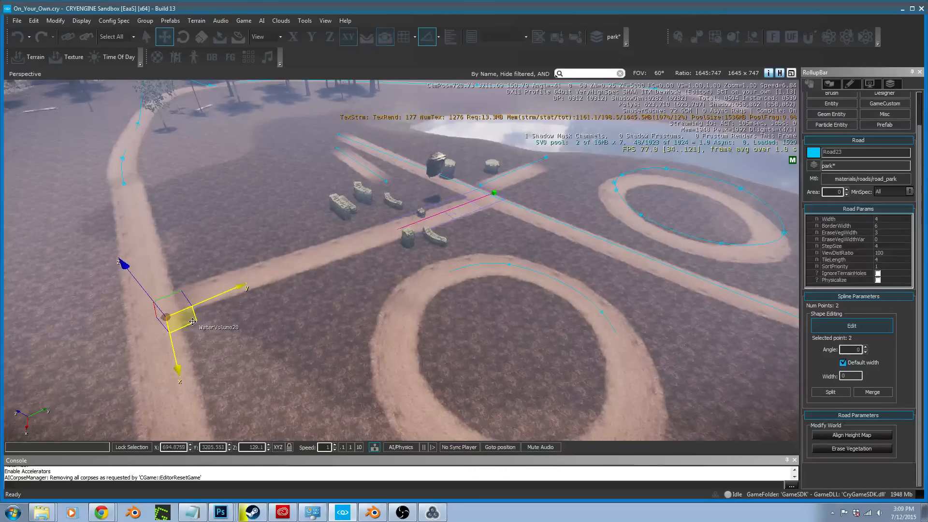
pyautogui.moveTo(187, 321); pyautogui.dragTo(163, 335)
pyautogui.press('w')
pyautogui.moveTo(205, 313)
pyautogui.mouseDown(button='right')
pyautogui.moveTo(215, 308)
pyautogui.moveTo(203, 311)
pyautogui.mouseUp(button='right')
pyautogui.press('w')
pyautogui.press('s')
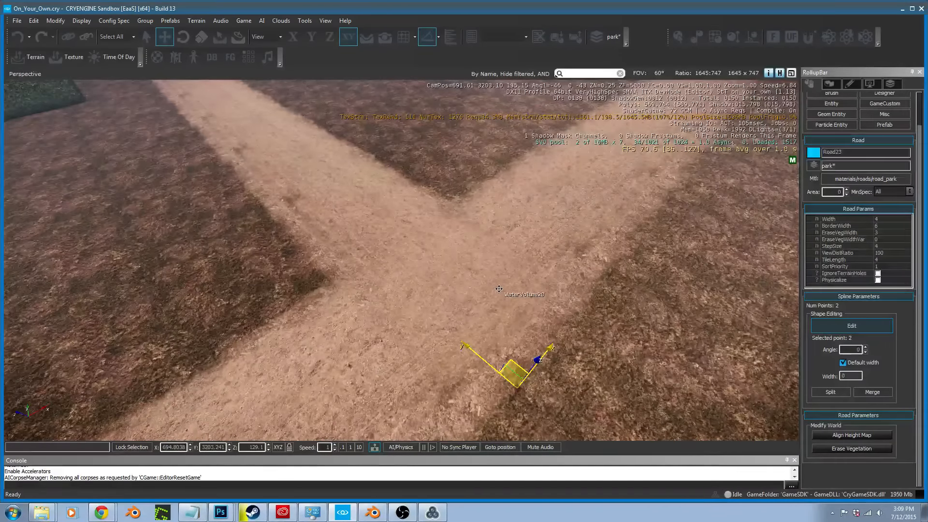
pyautogui.press('w')
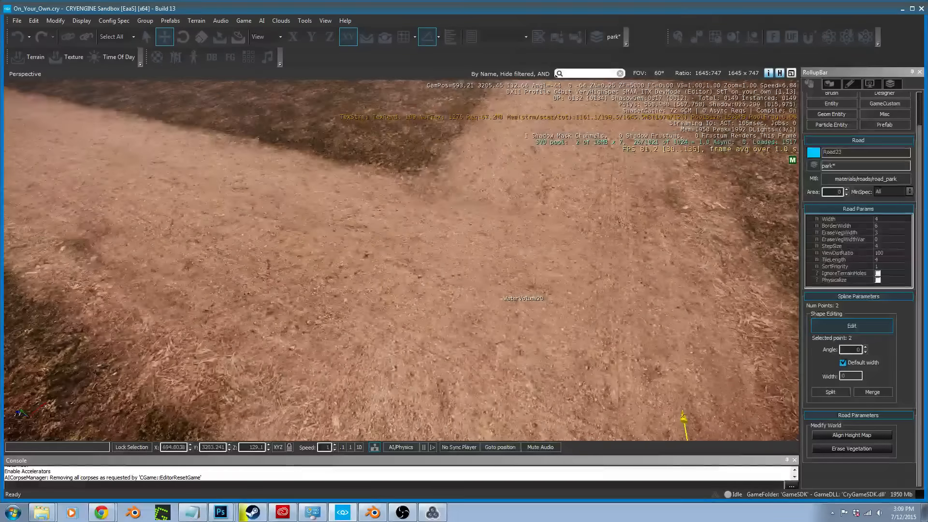
pyautogui.moveTo(498, 294); pyautogui.dragTo(483, 338, button='right')
pyautogui.press('s')
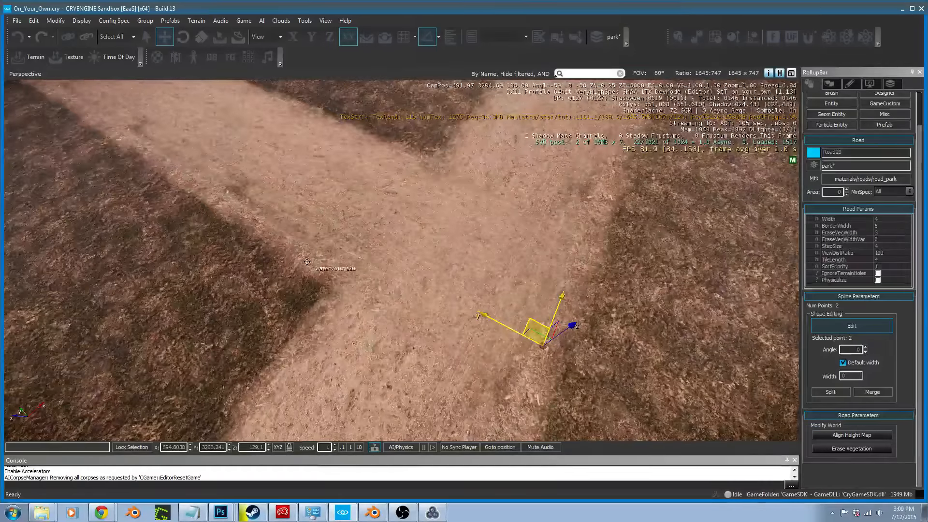
pyautogui.press('2')
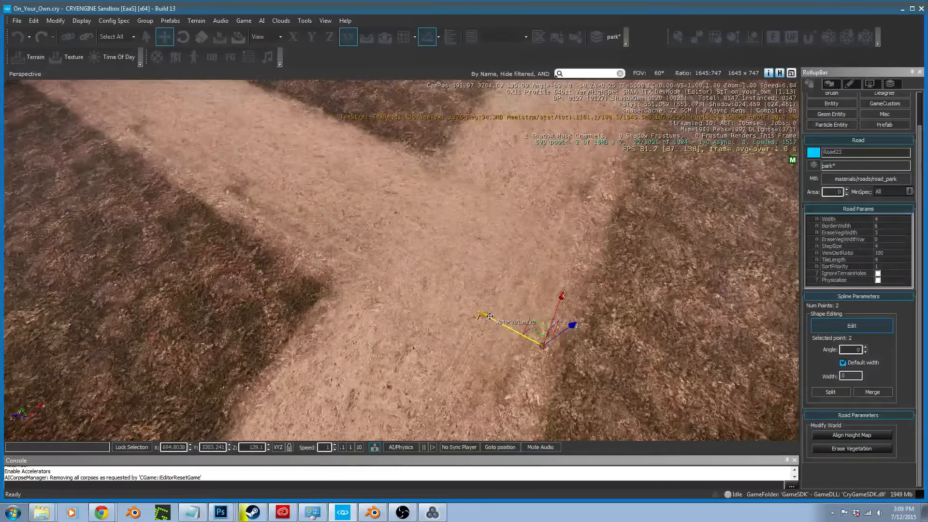
pyautogui.moveTo(538, 333); pyautogui.dragTo(466, 330)
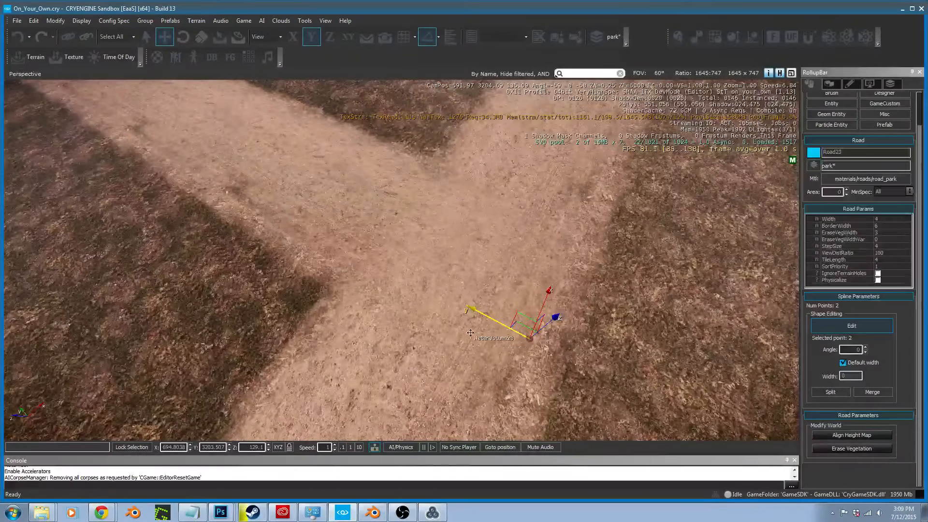
# Move the short river-side road along the central path so it runs from that path into the ring nearest the river
pyautogui.press('w')
pyautogui.moveTo(503, 312); pyautogui.dragTo(499, 312, button='right')
pyautogui.press('s')
pyautogui.moveTo(568, 312)
pyautogui.mouseDown(button='right')
pyautogui.moveTo(573, 294)
pyautogui.moveTo(569, 316)
pyautogui.mouseUp(button='right')
pyautogui.press('s')
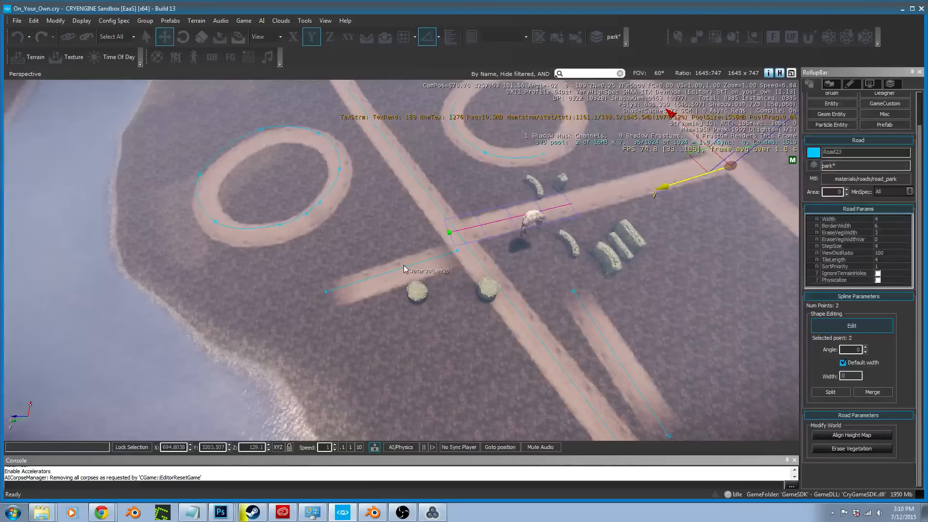
pyautogui.click(477, 247)
pyautogui.click(412, 277)
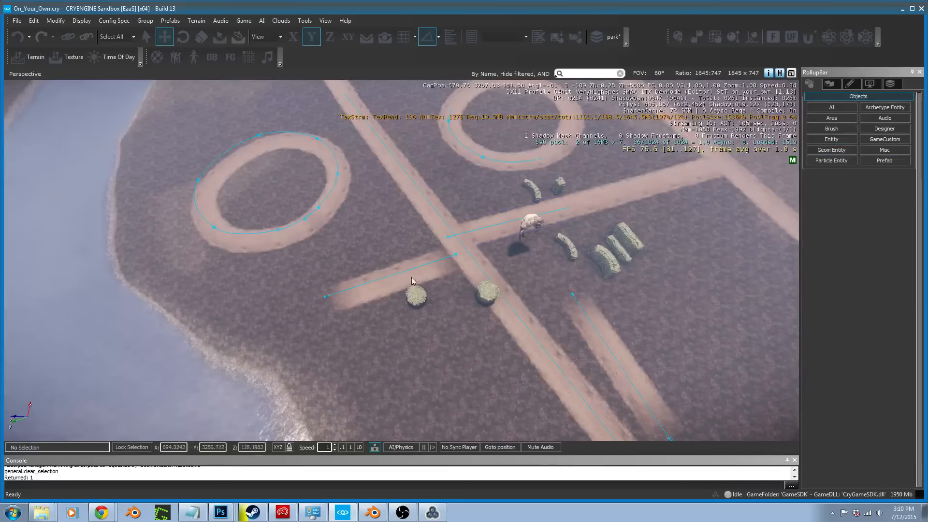
pyautogui.click(403, 272)
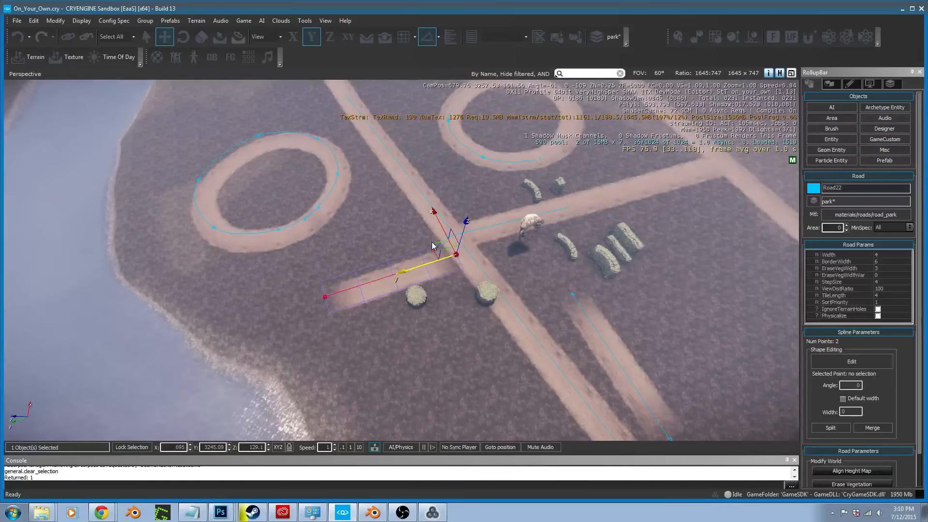
pyautogui.moveTo(432, 244); pyautogui.dragTo(376, 136)
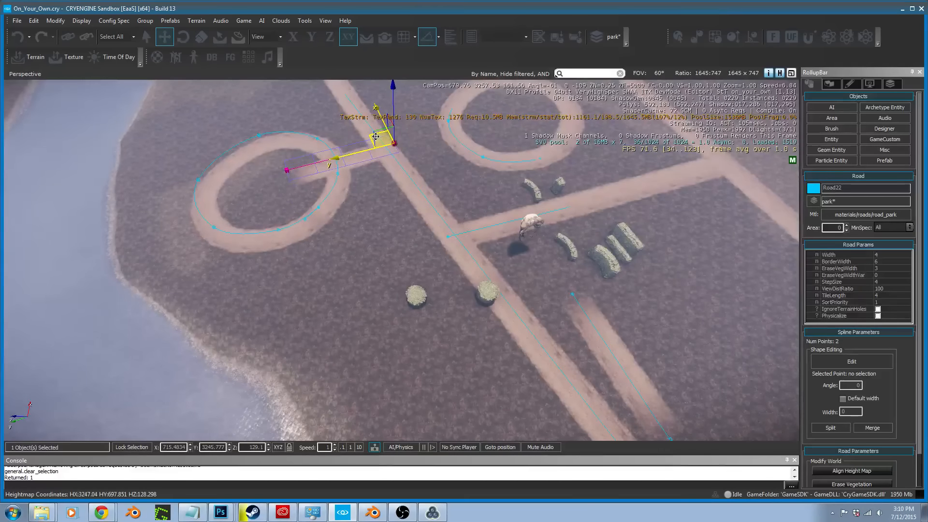
# Shorten the moved connector road by pulling its far end point back onto the edge of the ring path
pyautogui.press('w')
pyautogui.moveTo(389, 130); pyautogui.dragTo(396, 132, button='right')
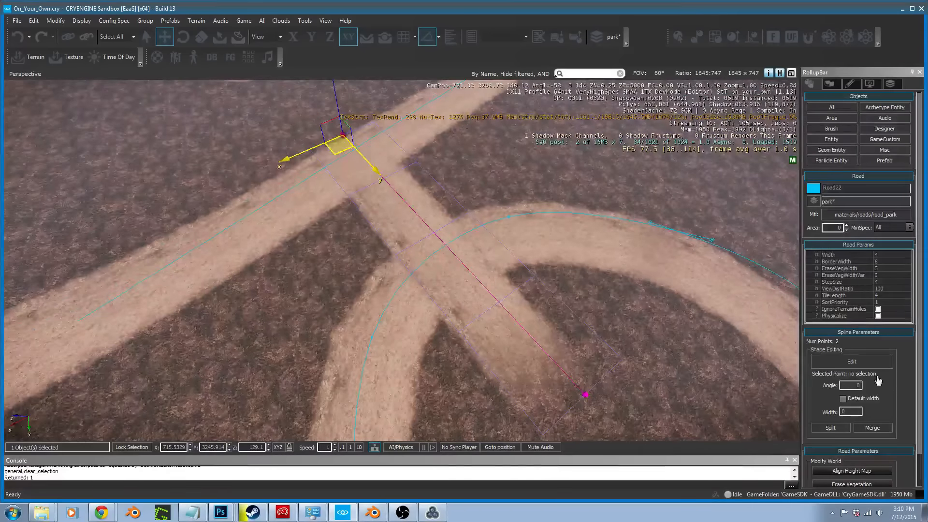
pyautogui.click(852, 361)
pyautogui.click(586, 396)
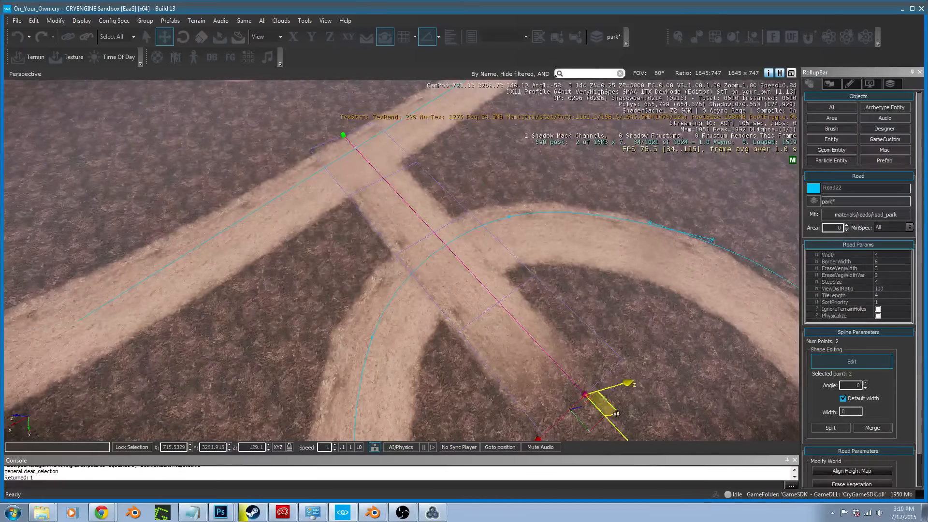
pyautogui.moveTo(587, 427); pyautogui.dragTo(464, 286)
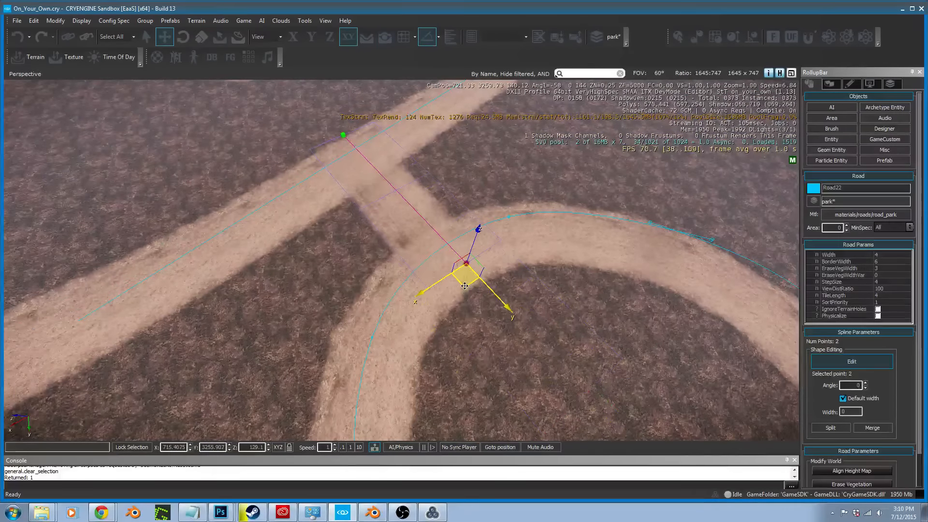
pyautogui.press('a')
pyautogui.moveTo(465, 287); pyautogui.dragTo(763, 248, button='right')
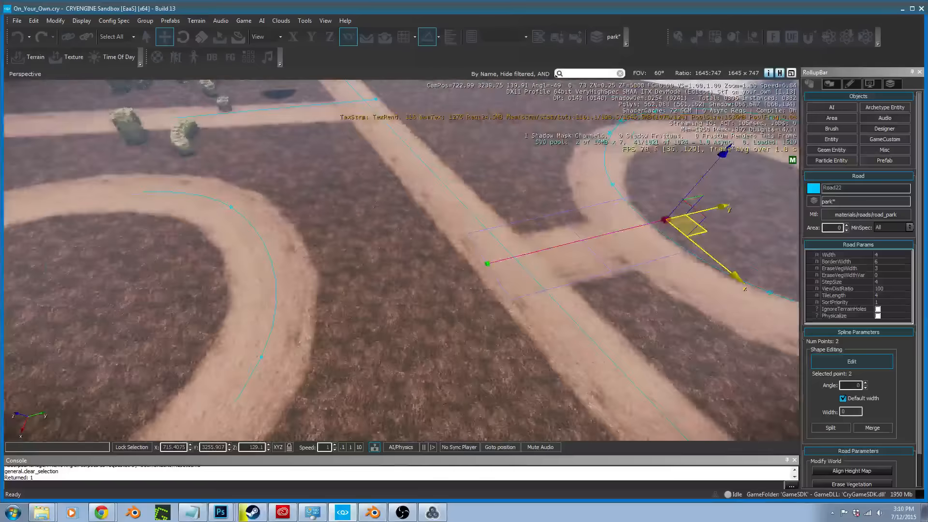
# Copy the connector road to the ring on the opposite side of the central path and extend its end point into that path
pyautogui.click(851, 361)
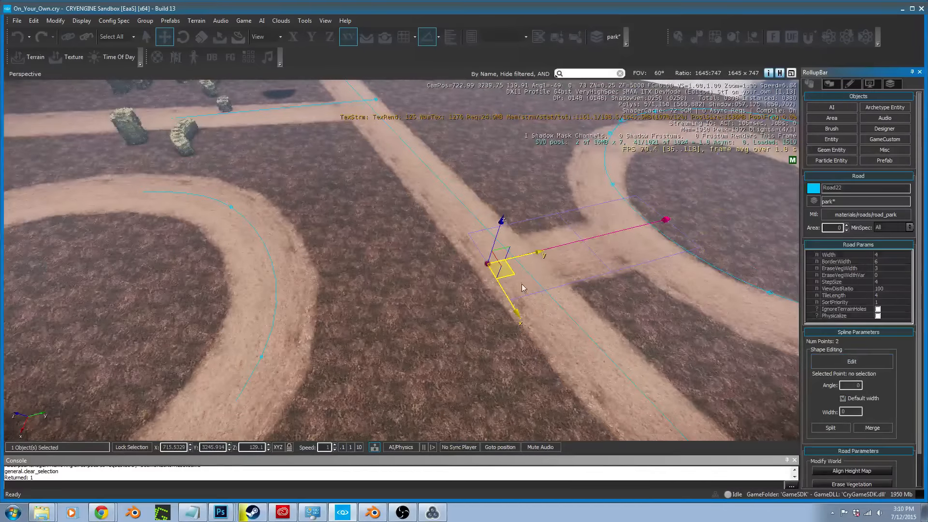
pyautogui.moveTo(510, 277)
pyautogui.keyDown('shift'); pyautogui.mouseDown()
pyautogui.moveTo(264, 269)
pyautogui.moveTo(271, 281)
pyautogui.moveTo(251, 289)
pyautogui.mouseUp(); pyautogui.keyUp('shift')
pyautogui.click(852, 362)
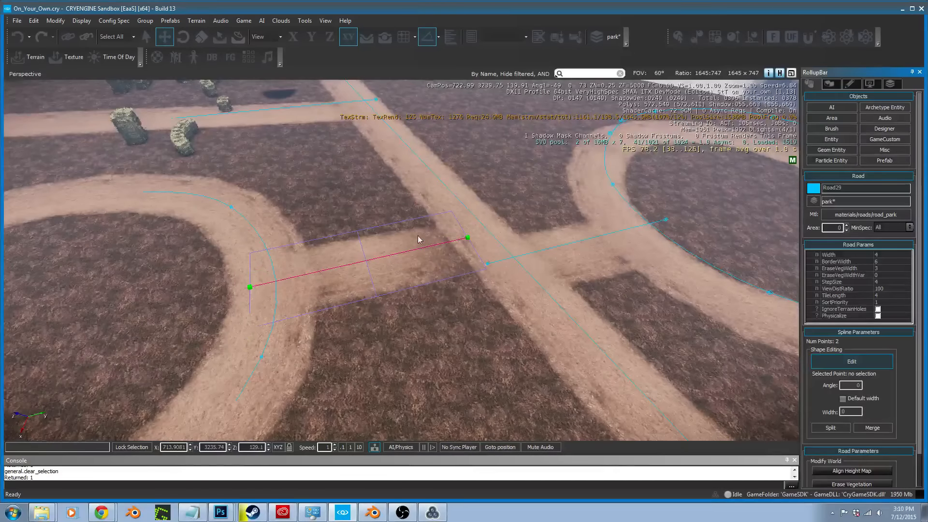
pyautogui.click(469, 237)
pyautogui.moveTo(490, 245); pyautogui.dragTo(538, 235)
# Delete the spare short road segment lying alongside the free end of the central path
pyautogui.moveTo(538, 240); pyautogui.dragTo(453, 296, button='right')
pyautogui.press('s')
pyautogui.press('a')
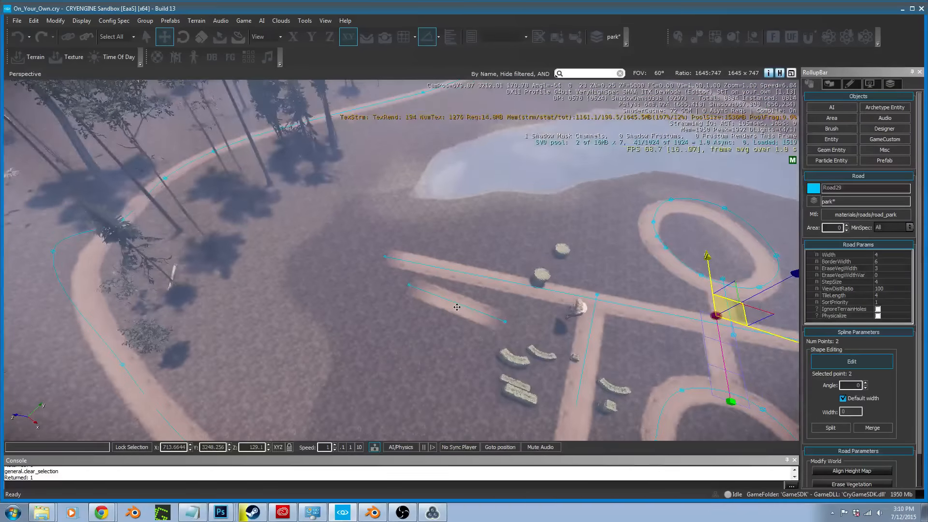
pyautogui.click(457, 307)
pyautogui.click(484, 317)
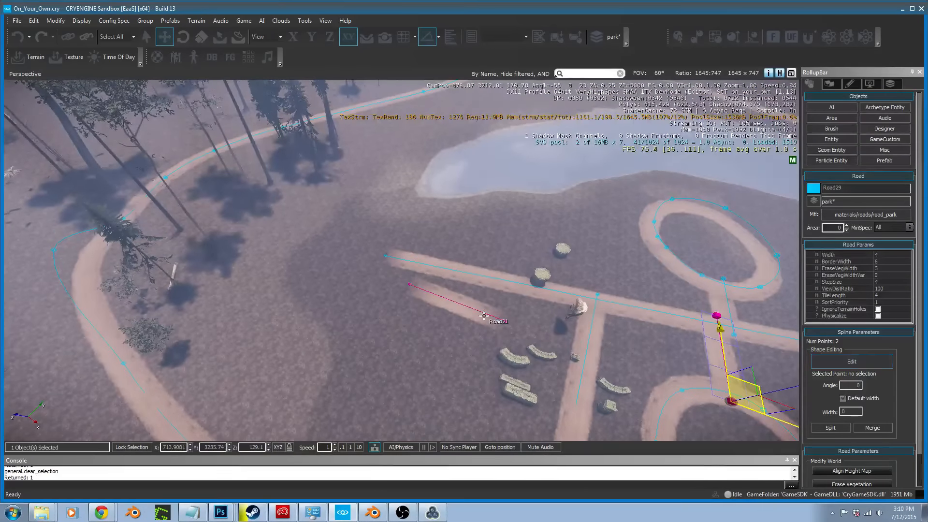
pyautogui.click(483, 314)
pyautogui.moveTo(562, 319); pyautogui.dragTo(560, 323, button='right')
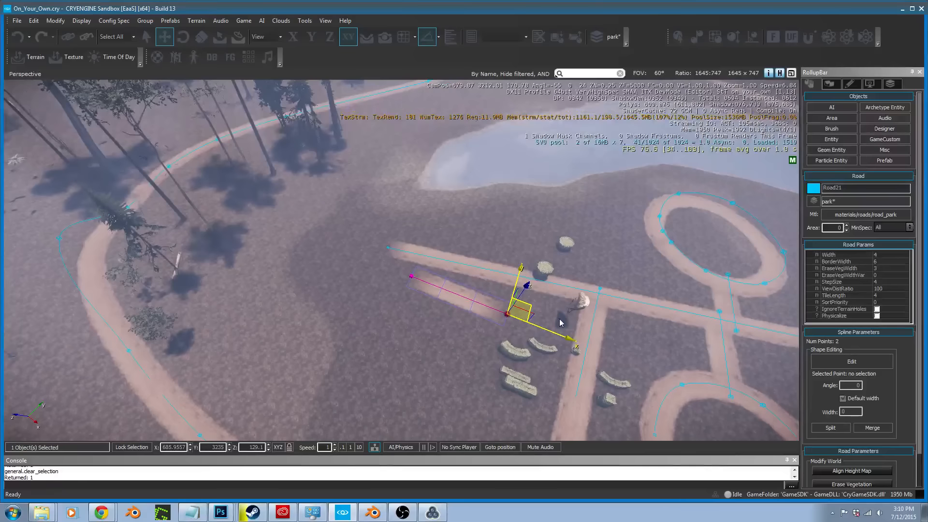
pyautogui.moveTo(533, 305); pyautogui.dragTo(378, 249)
pyautogui.press('Delete')
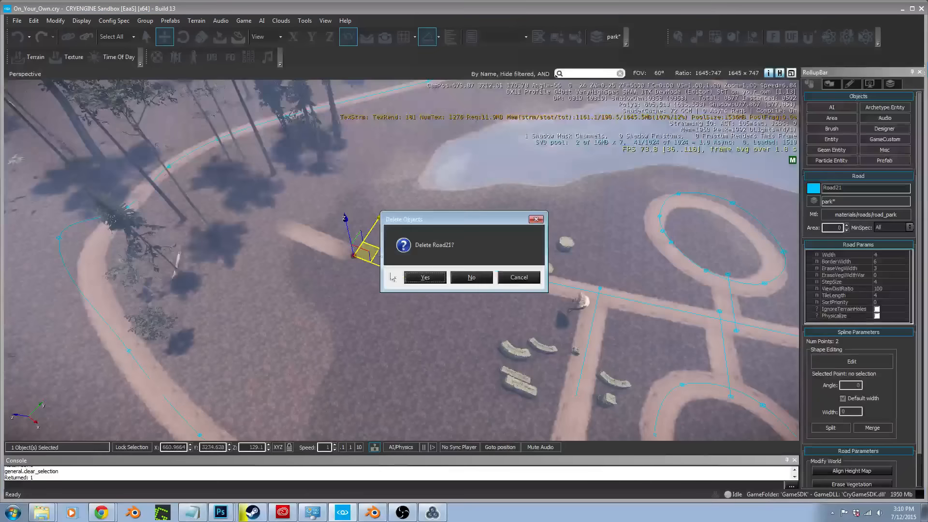
pyautogui.press('Return')
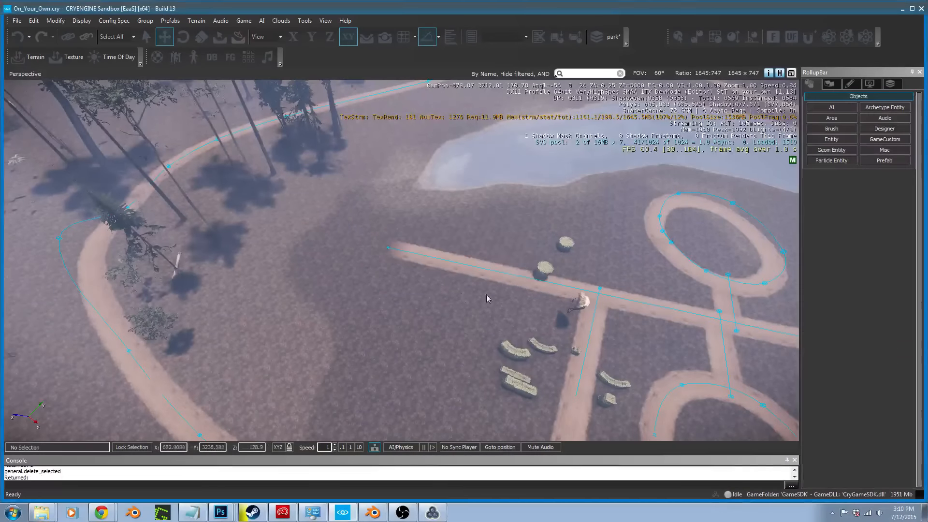
# Create a curved road from the central path's free end past the trees to the outer path near the river, using six points
pyautogui.click(868, 150)
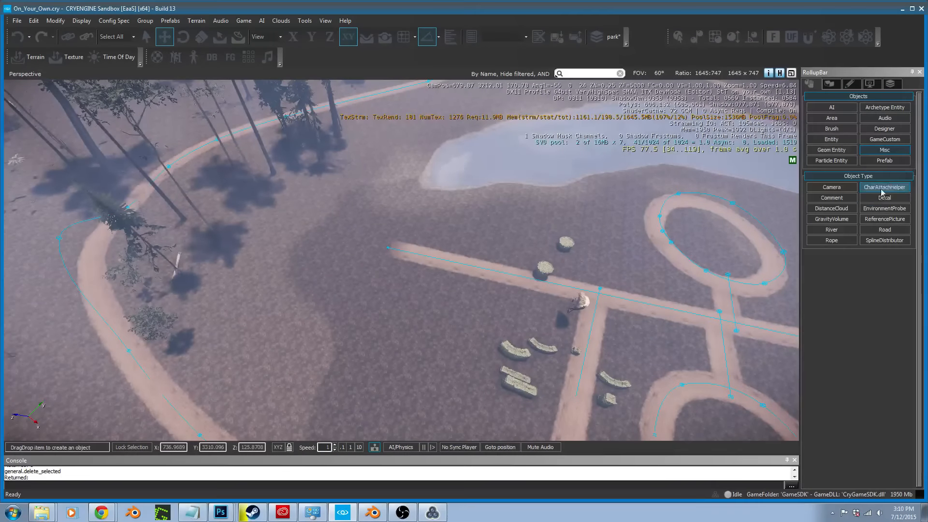
pyautogui.click(885, 231)
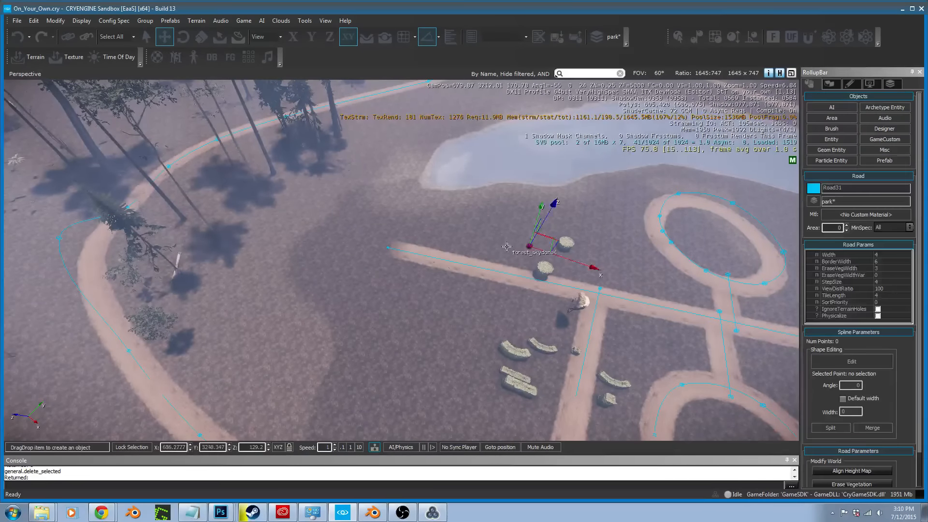
pyautogui.click(387, 250)
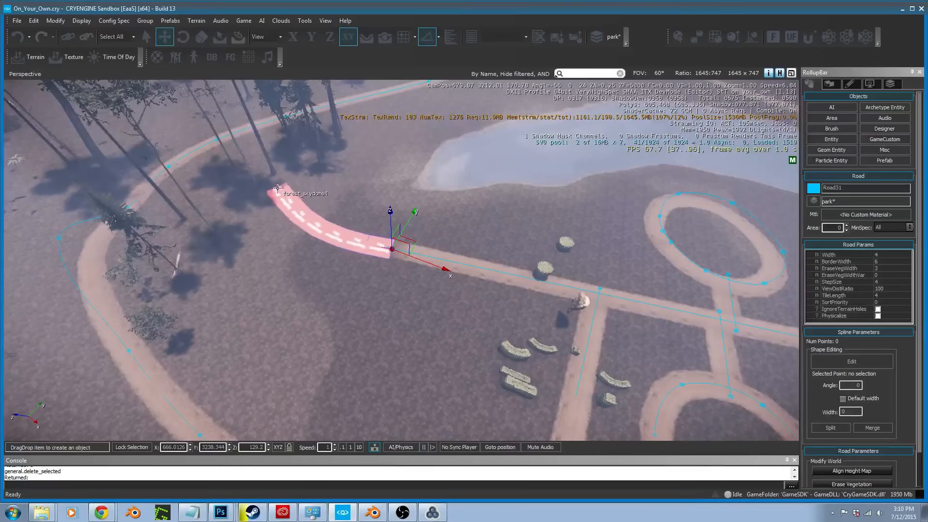
pyautogui.click(278, 182)
pyautogui.click(295, 141)
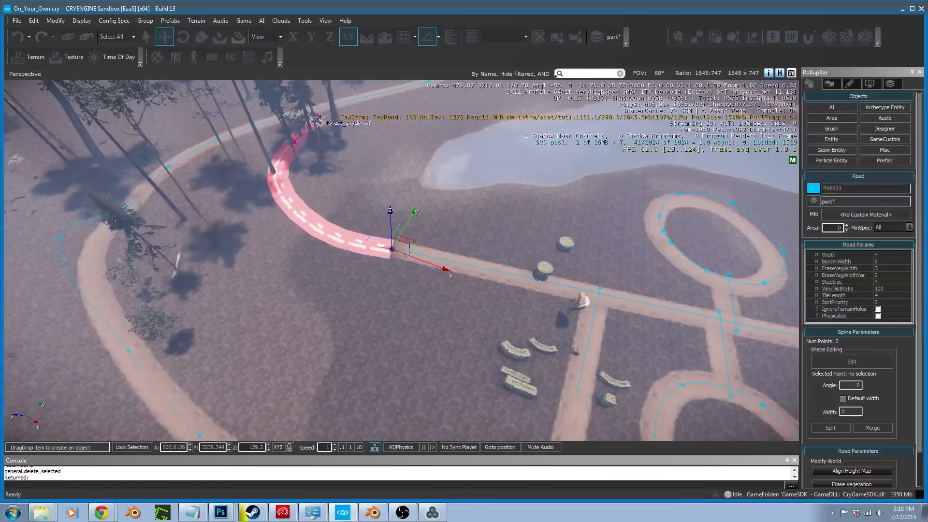
pyautogui.click(343, 108)
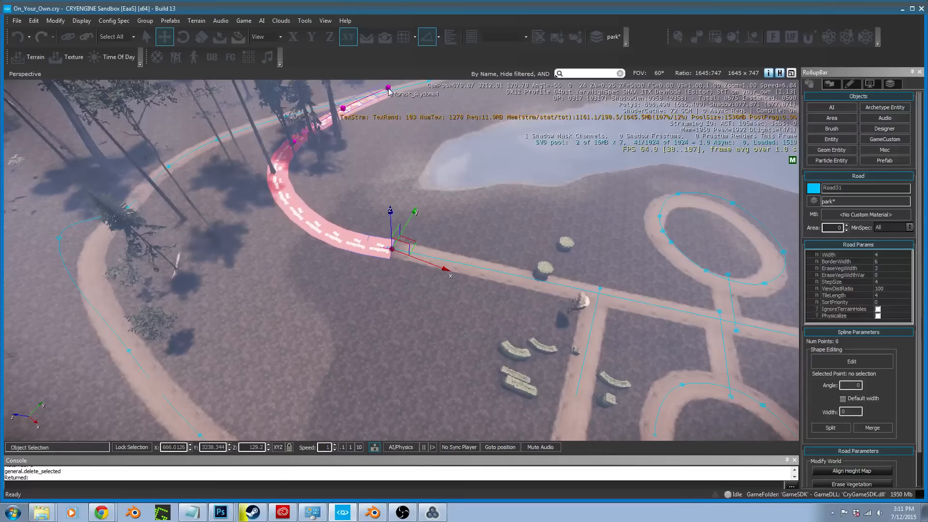
pyautogui.doubleClick(388, 90)
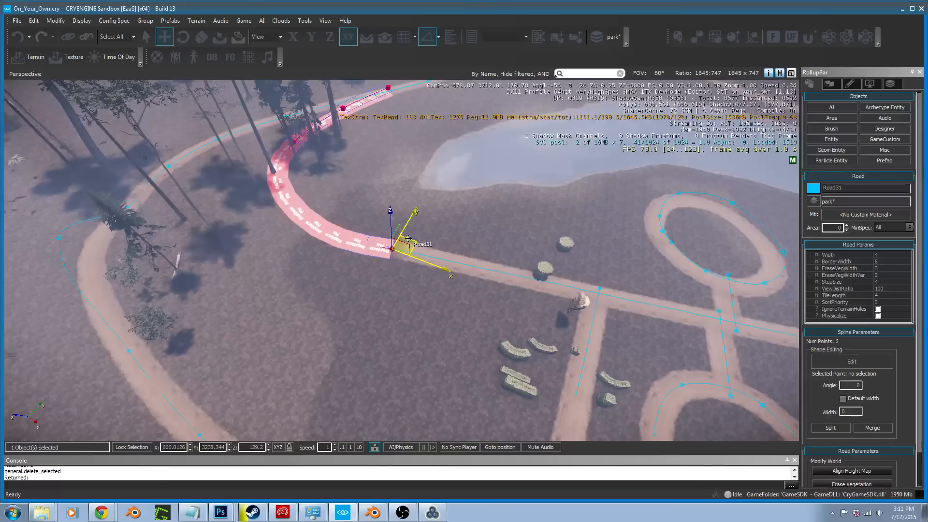
# Copy the new curved road toward the opposite stretch of the outer path and rotate the copy so it bends back toward the central path
pyautogui.moveTo(414, 241)
pyautogui.keyDown('shift'); pyautogui.mouseDown()
pyautogui.moveTo(322, 307)
pyautogui.moveTo(325, 335)
pyautogui.mouseUp(); pyautogui.keyUp('shift')
pyautogui.click(259, 432)
pyautogui.moveTo(280, 377); pyautogui.dragTo(277, 393, button='right')
pyautogui.press('3')
pyautogui.moveTo(222, 378); pyautogui.dragTo(232, 406)
pyautogui.press('2')
pyautogui.moveTo(308, 338); pyautogui.dragTo(304, 349, button='right')
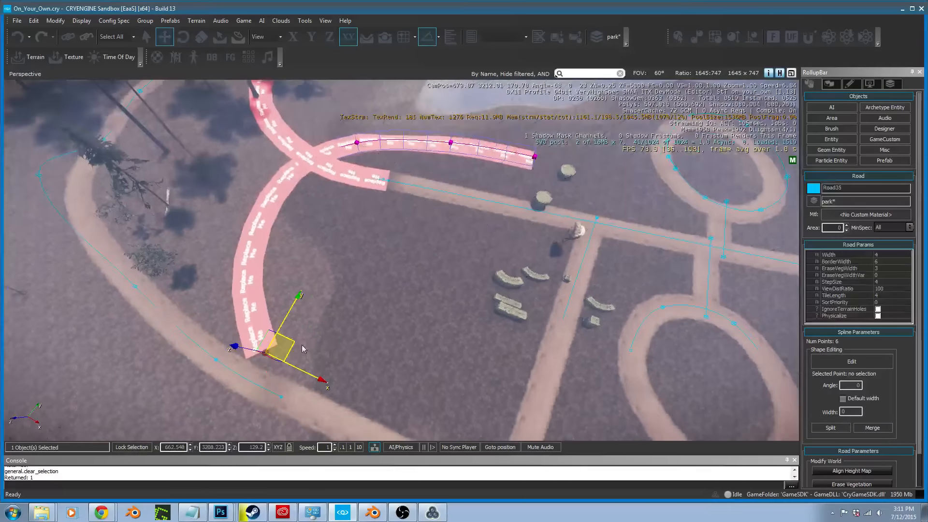
# Move the rotated road copy so its starting point sits on the outer path, at about X 654.7, Y 3205.8
pyautogui.click(268, 347)
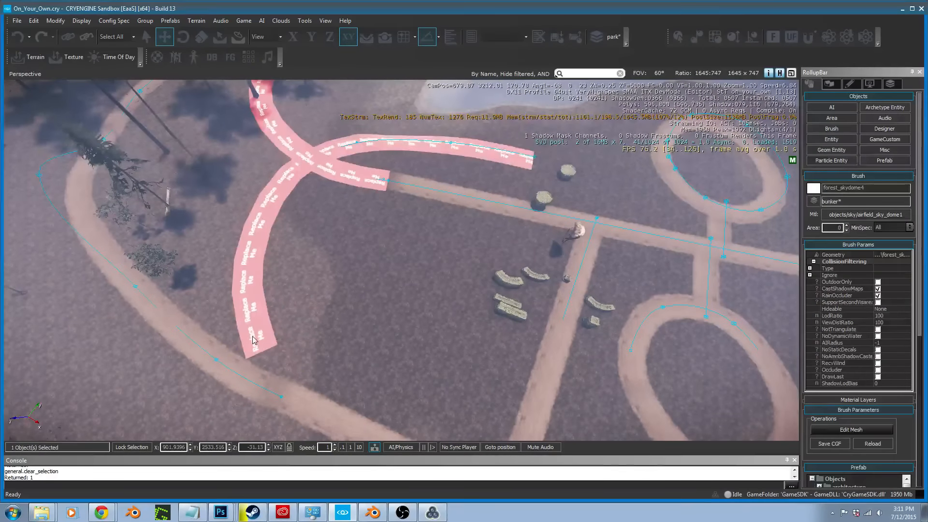
pyautogui.press('space')
pyautogui.click(268, 354)
pyautogui.moveTo(291, 346); pyautogui.dragTo(231, 341)
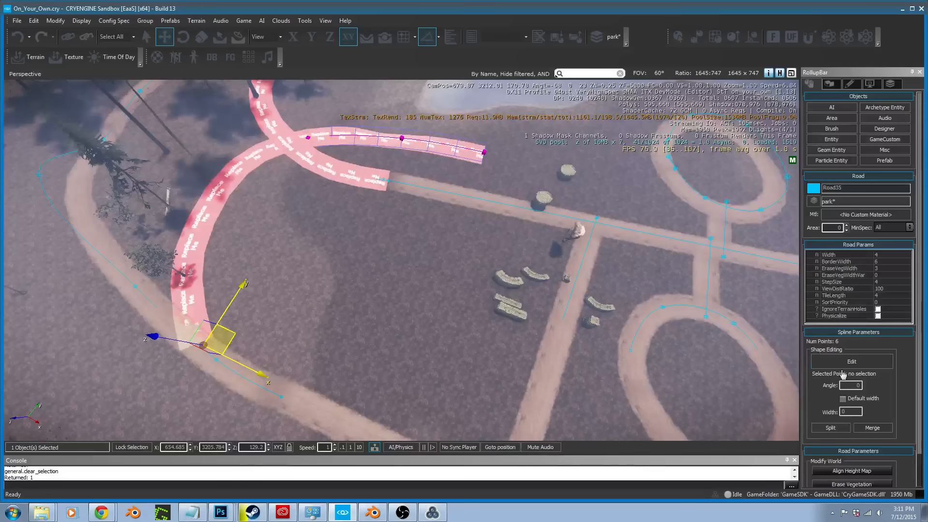
# Remove the last two points of the copied road that overshoot the original curved road
pyautogui.click(846, 362)
pyautogui.click(484, 151)
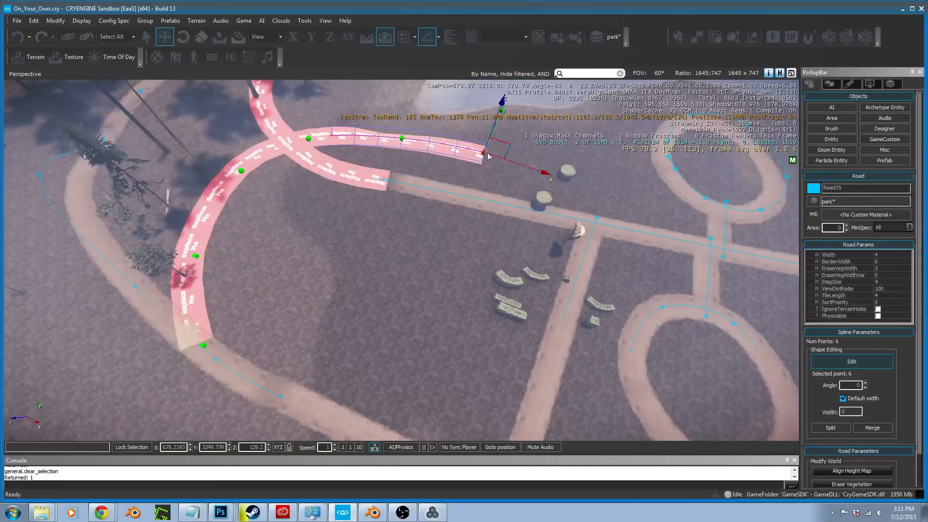
pyautogui.press('Delete')
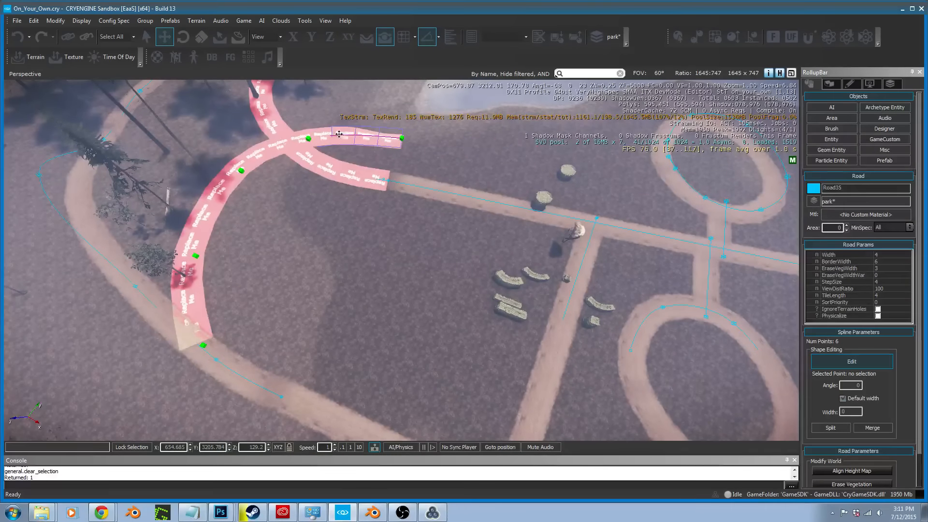
pyautogui.click(400, 140)
pyautogui.press('Delete')
# Move the copied road's end point onto the original curve near the central path and shift its third point inward to smooth the bend
pyautogui.click(308, 137)
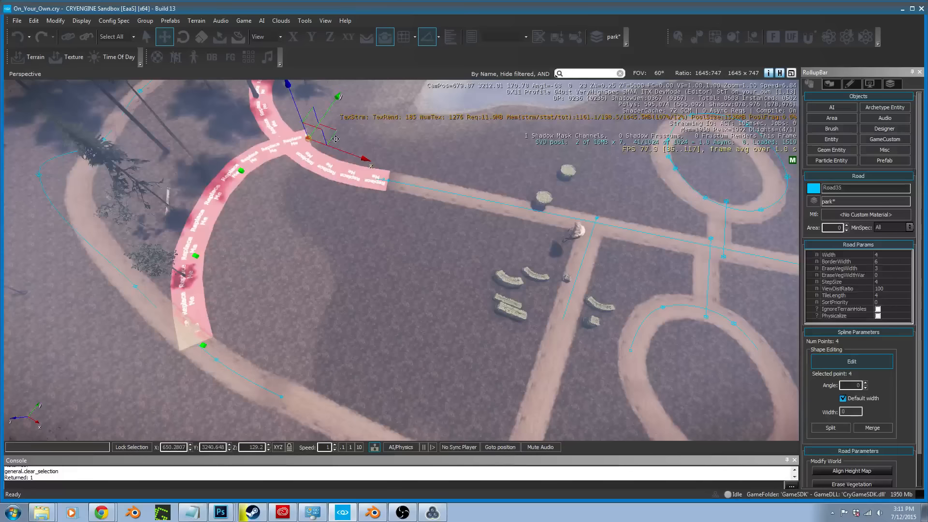
pyautogui.moveTo(338, 135); pyautogui.dragTo(356, 154)
pyautogui.moveTo(361, 159); pyautogui.dragTo(363, 160)
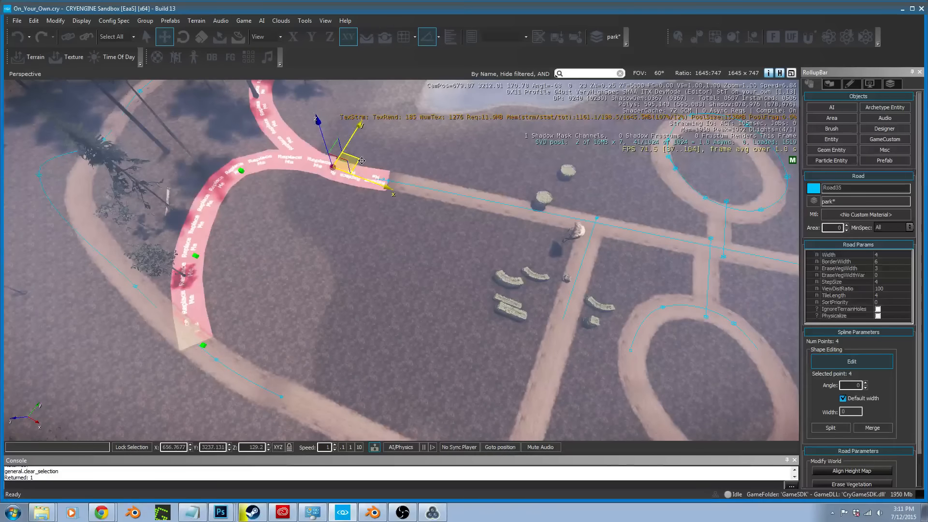
pyautogui.click(240, 170)
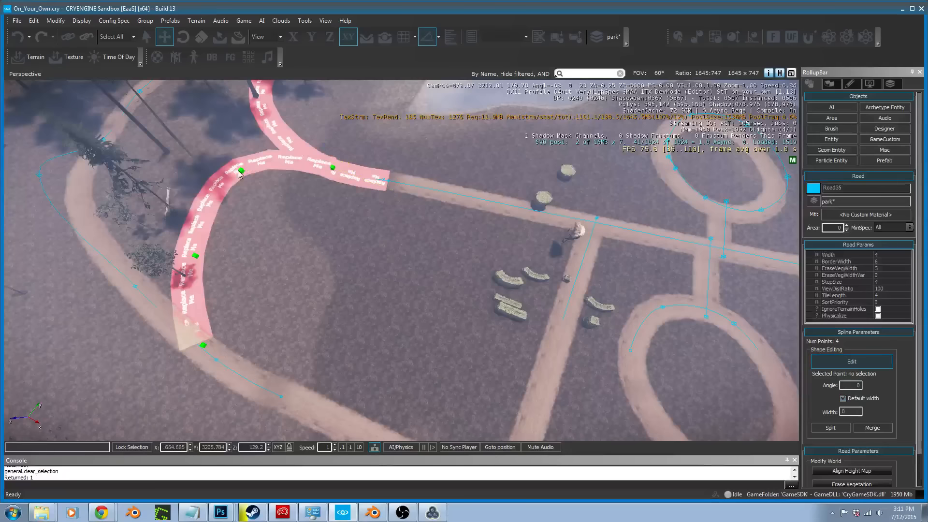
pyautogui.moveTo(266, 168); pyautogui.dragTo(262, 181)
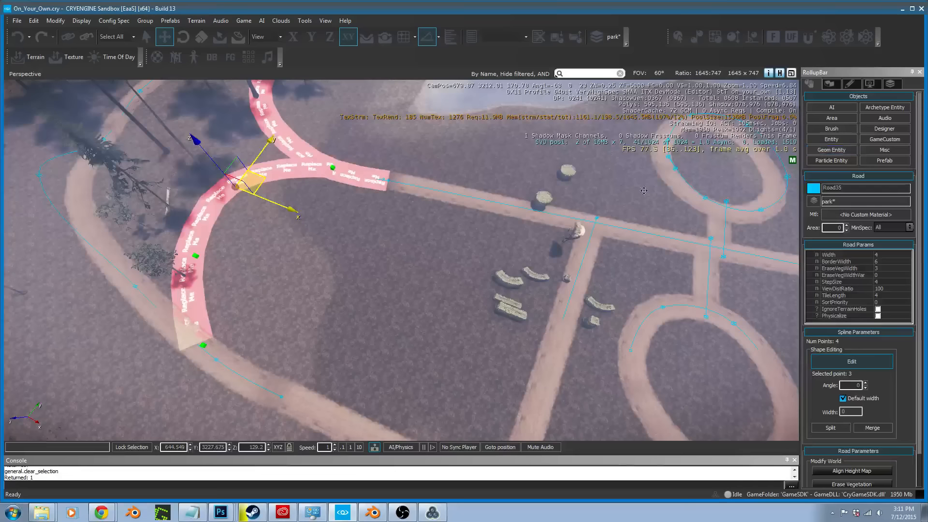
# Look up the central path's road_park material in the Material Editor and assign it to the copied curved road
pyautogui.click(585, 222)
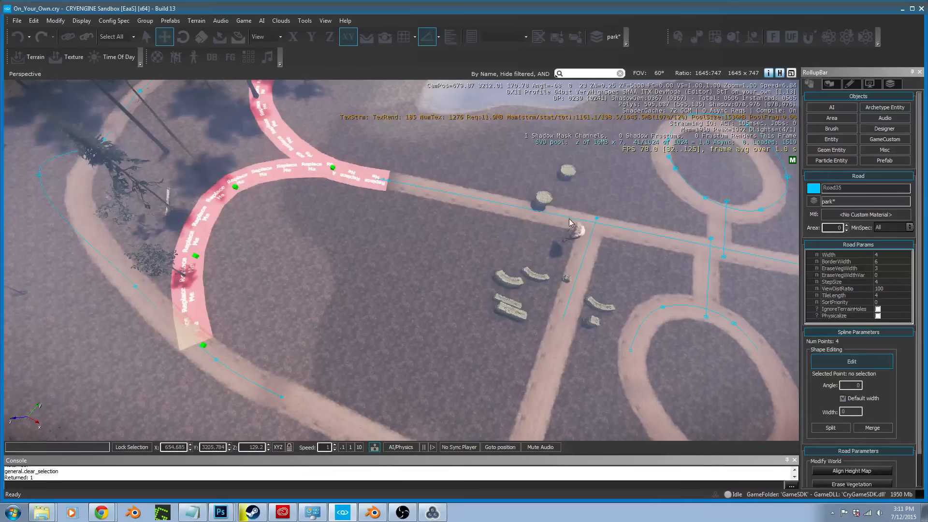
pyautogui.click(559, 221)
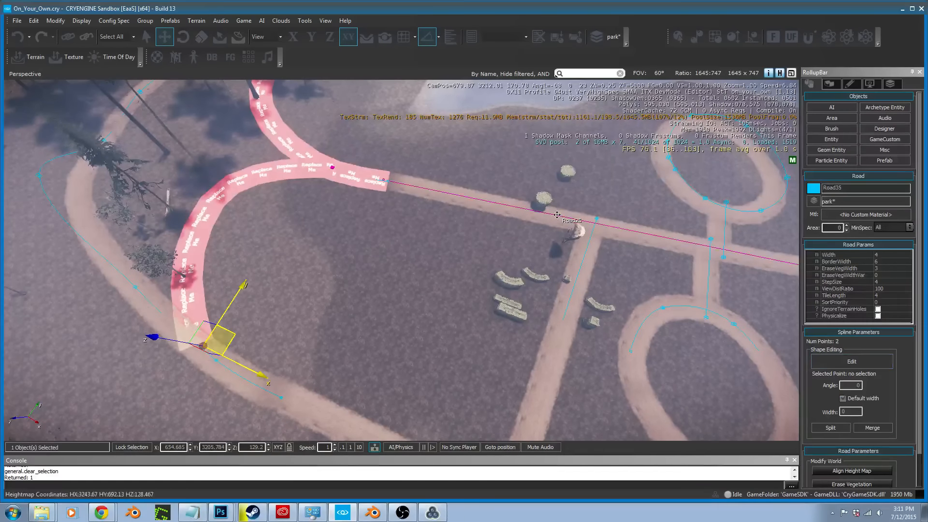
pyautogui.click(560, 220)
pyautogui.click(851, 215)
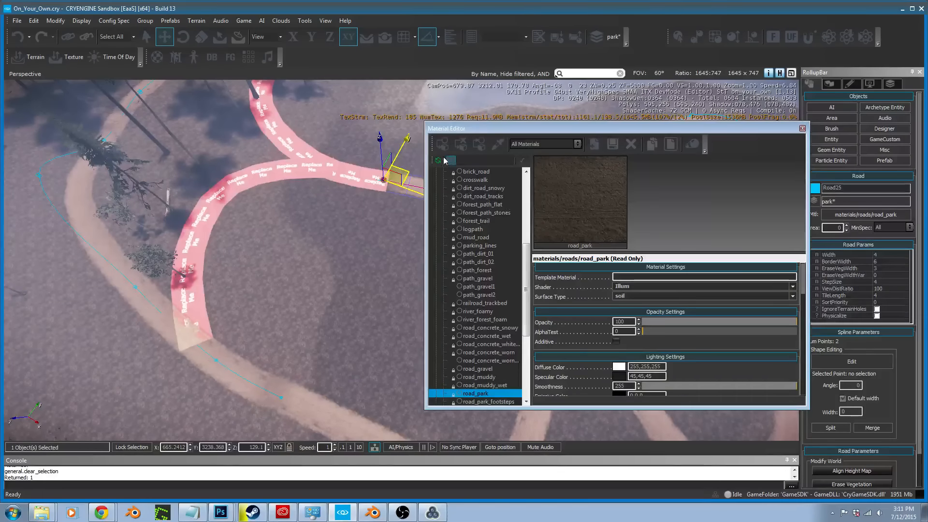
pyautogui.moveTo(258, 179); pyautogui.dragTo(258, 186, button='right')
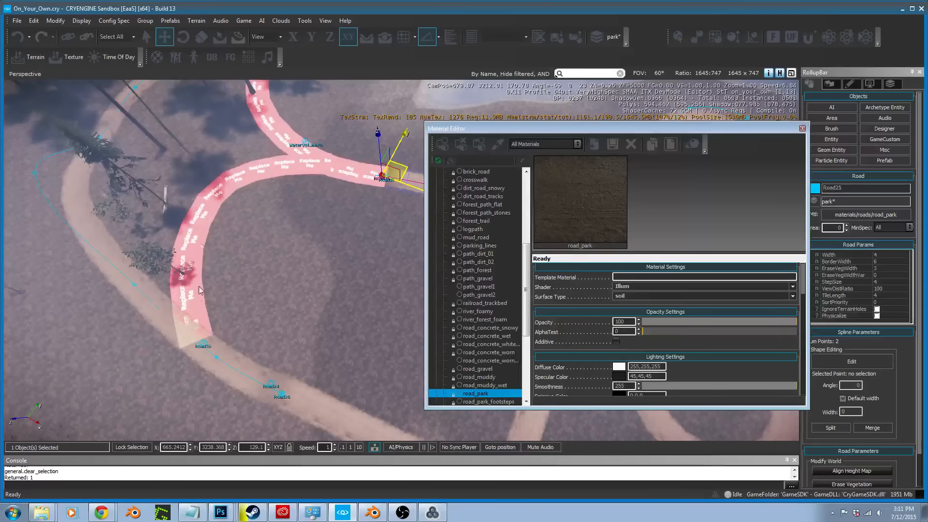
pyautogui.click(200, 346)
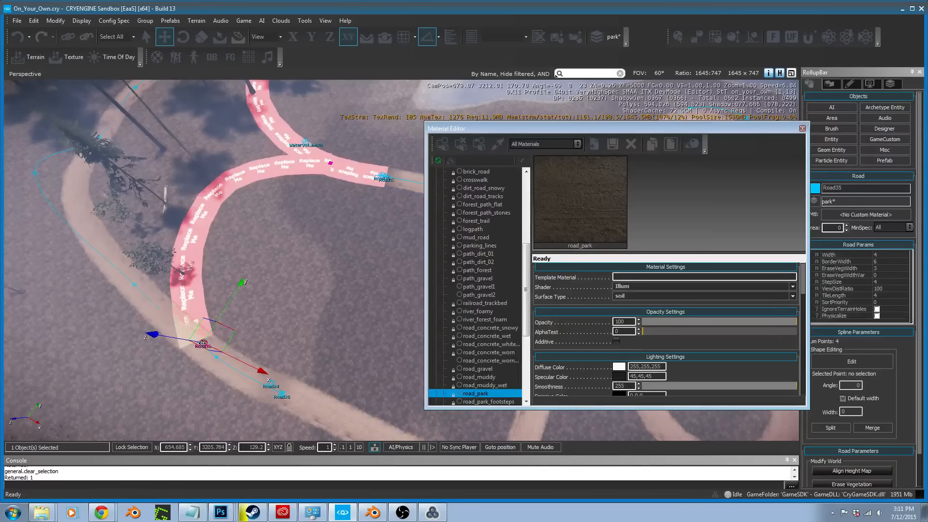
pyautogui.click(443, 143)
# Assign the road_park material to the original curved road at the central path's end and close the Material Editor
pyautogui.moveTo(290, 157); pyautogui.dragTo(337, 196, button='right')
pyautogui.click(355, 222)
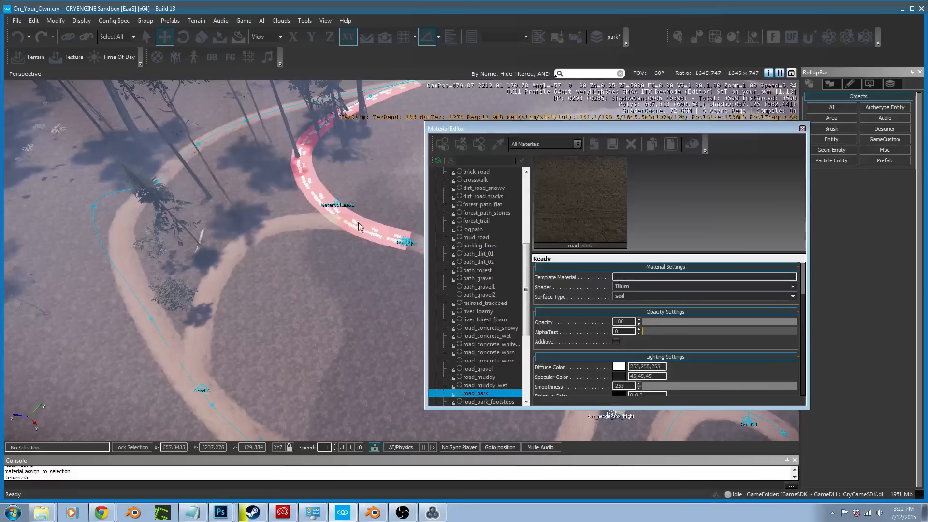
pyautogui.click(337, 202)
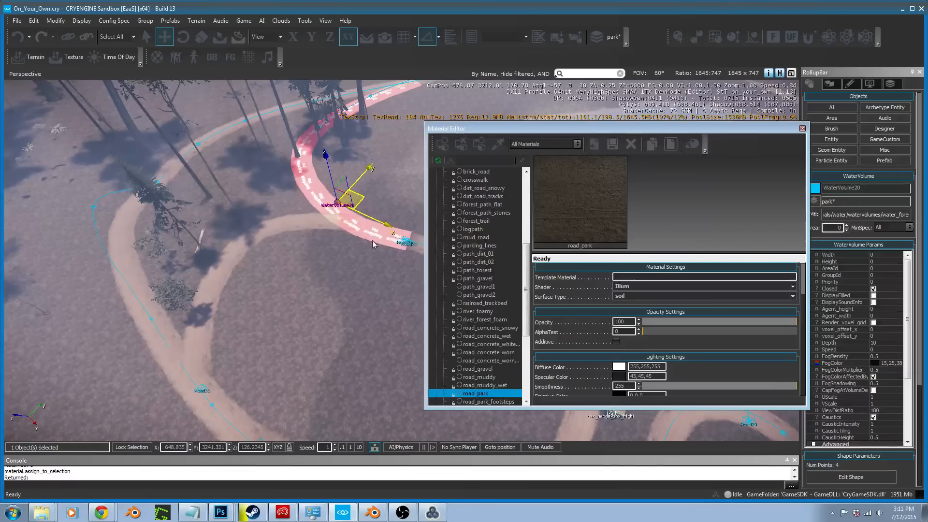
pyautogui.click(404, 238)
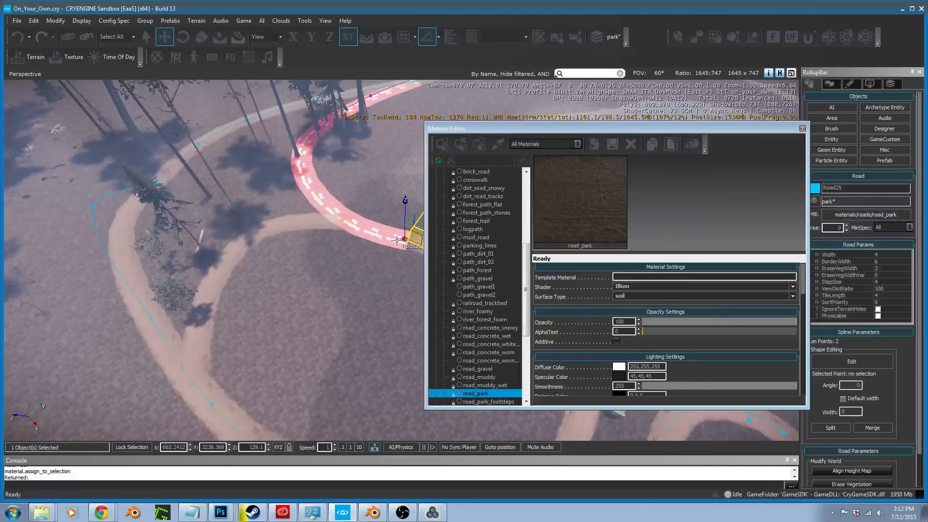
pyautogui.press('z')
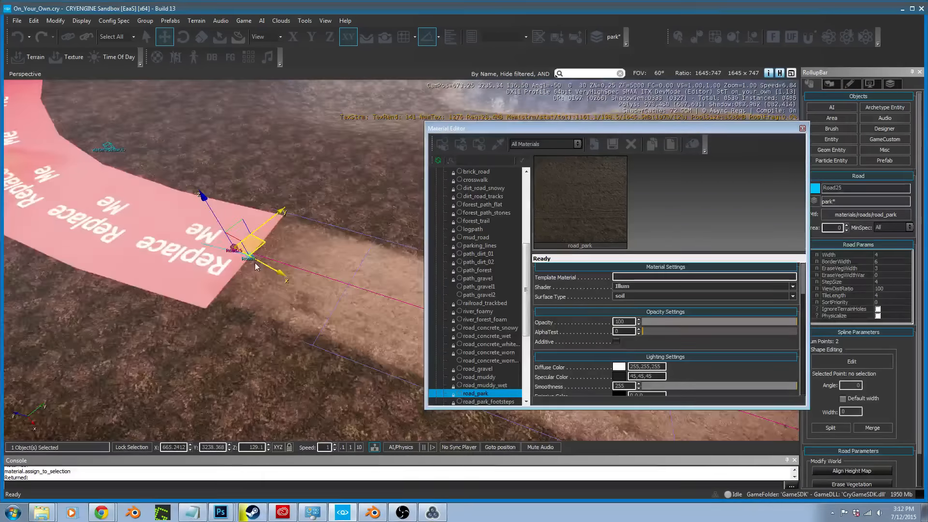
pyautogui.click(248, 253)
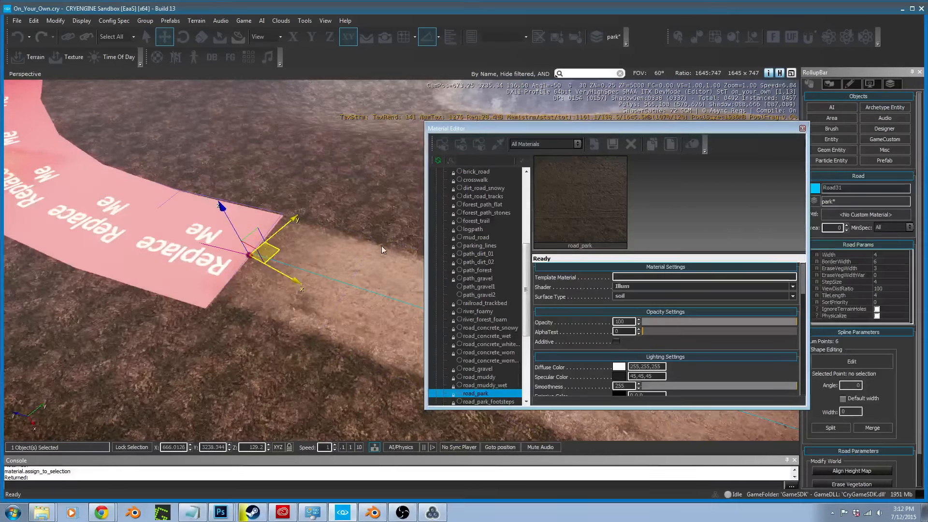
pyautogui.click(442, 144)
pyautogui.moveTo(437, 100); pyautogui.dragTo(476, 101, button='right')
pyautogui.press('s')
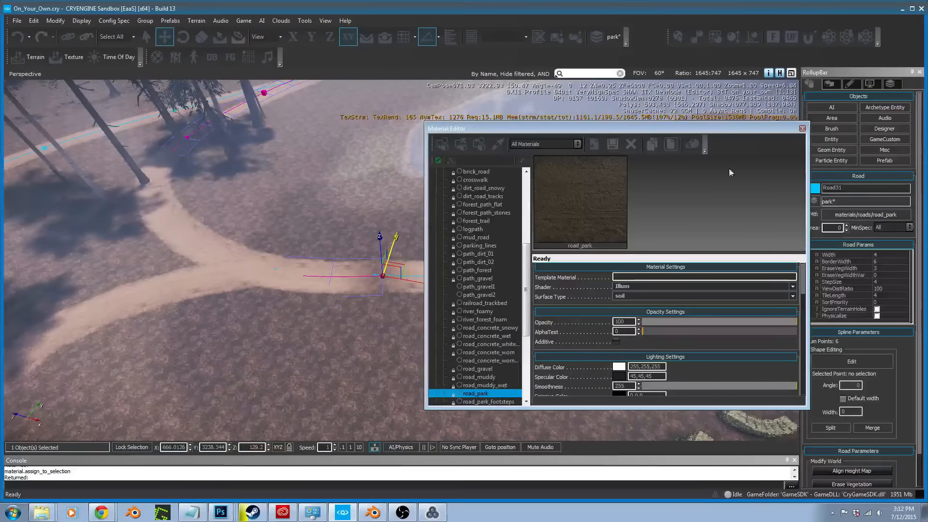
pyautogui.click(802, 129)
# Inspect the blended junction between the two curved roads and the central path
pyautogui.press('z')
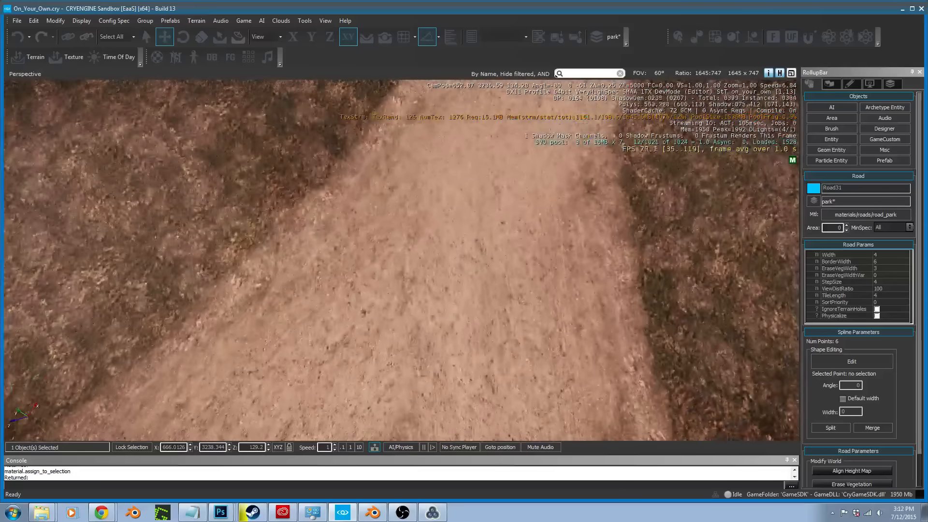
pyautogui.press('s')
pyautogui.moveTo(344, 291); pyautogui.dragTo(377, 322, button='right')
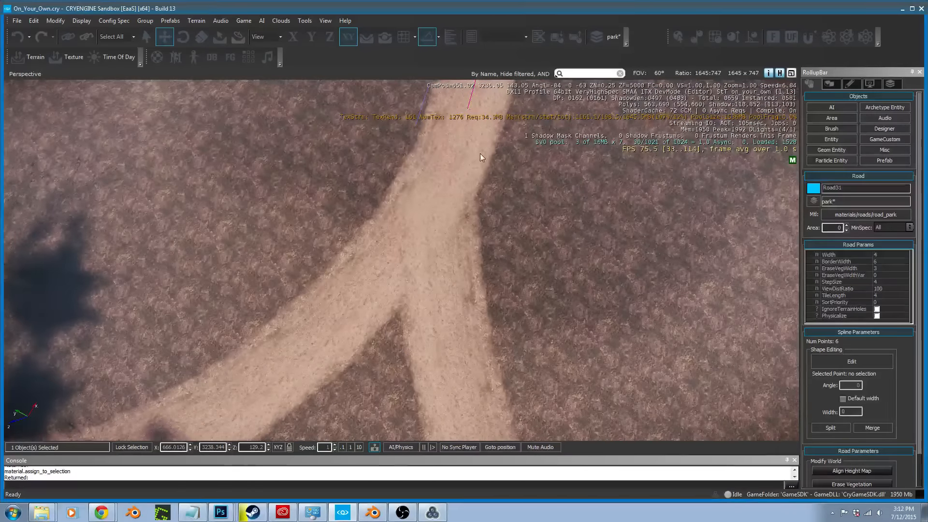
pyautogui.moveTo(467, 212); pyautogui.dragTo(462, 171, button='right')
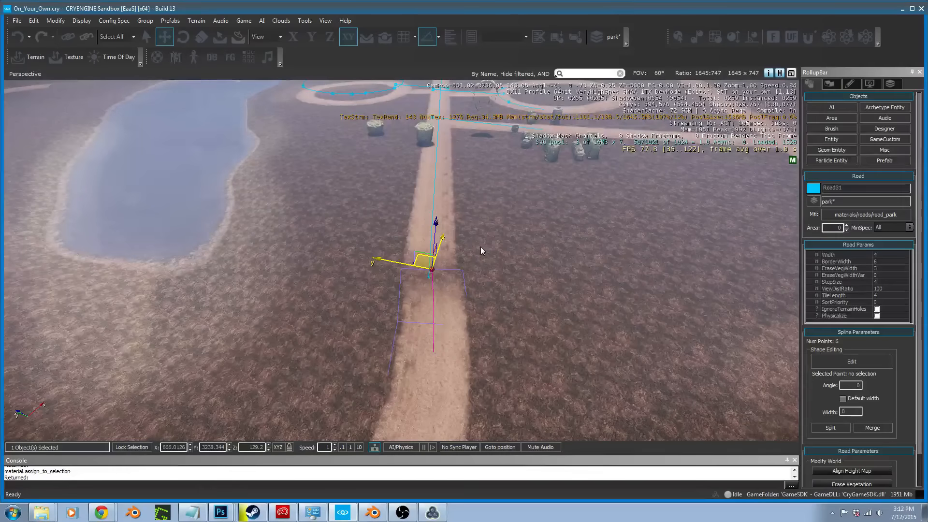
pyautogui.moveTo(651, 340); pyautogui.dragTo(628, 305, button='right')
pyautogui.press('w')
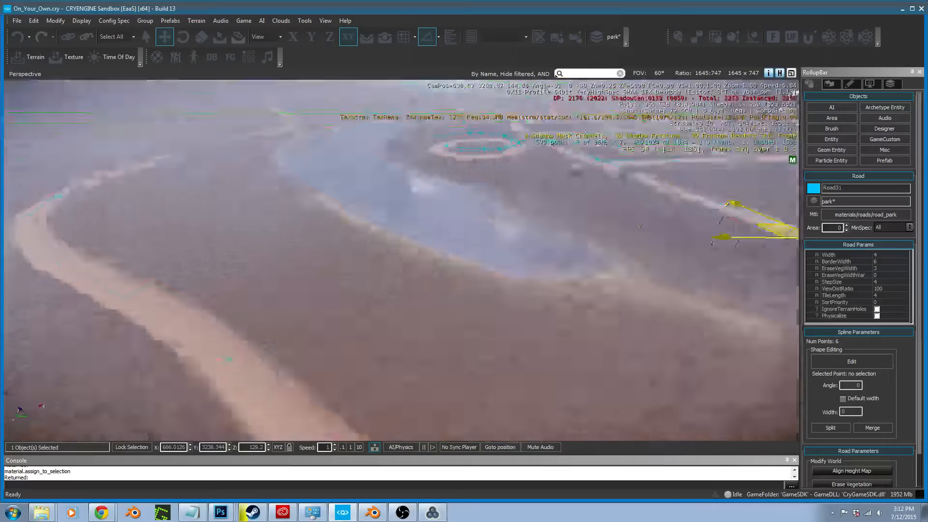
# Survey the outer path around the lake and the far end of the central path for gaps and bends
pyautogui.press('a')
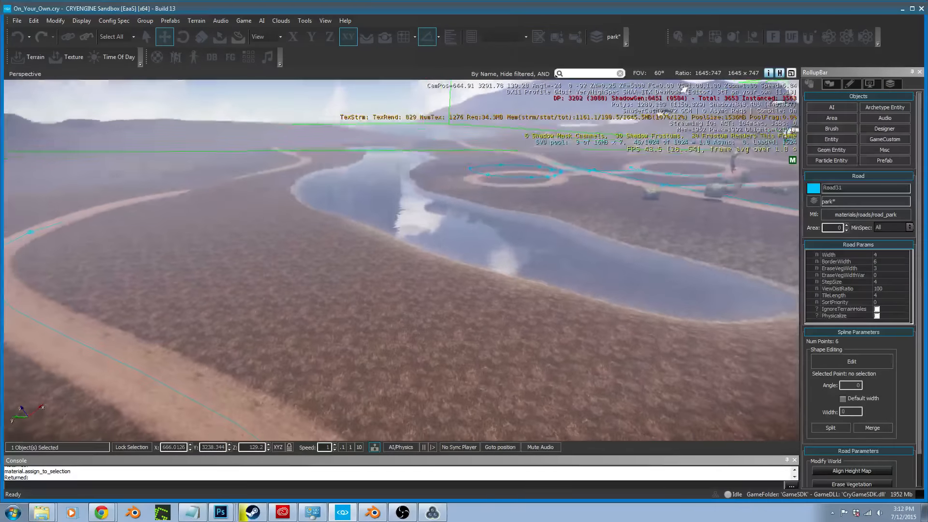
pyautogui.press('w')
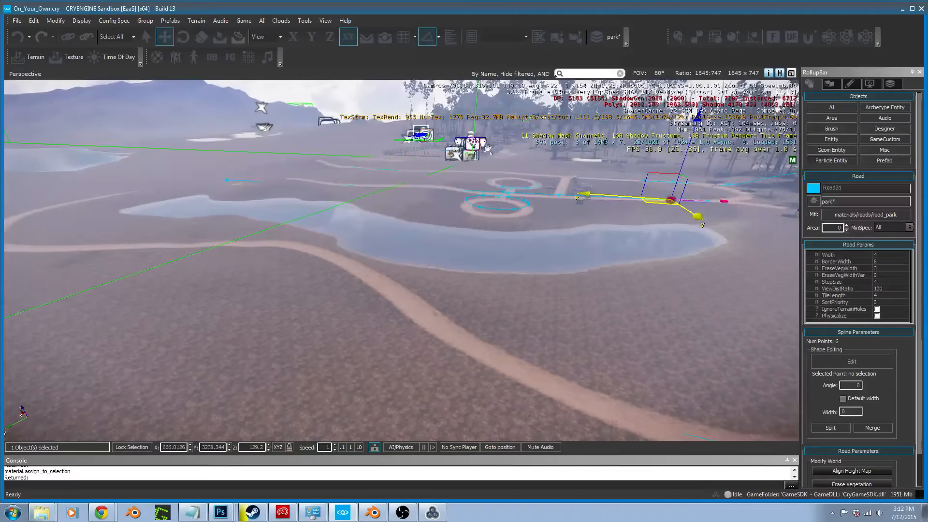
pyautogui.press('s')
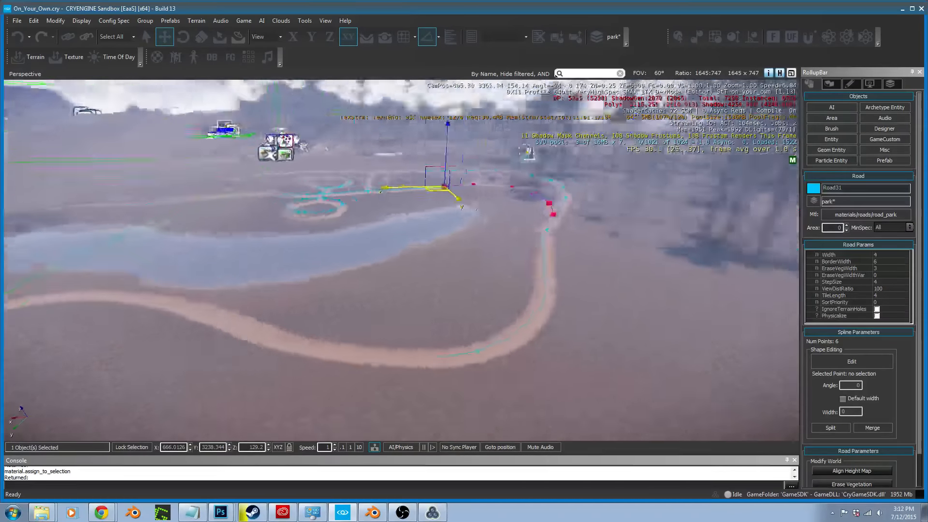
pyautogui.press('a')
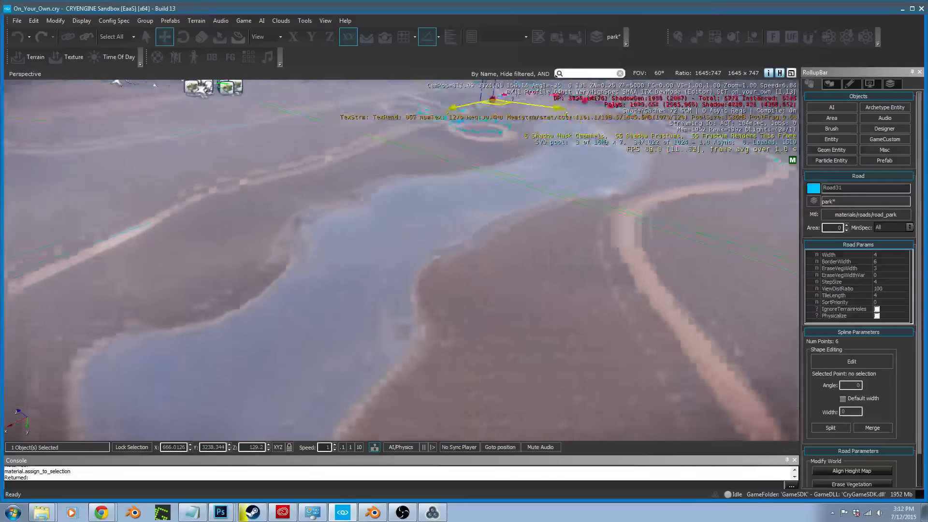
pyautogui.press('a')
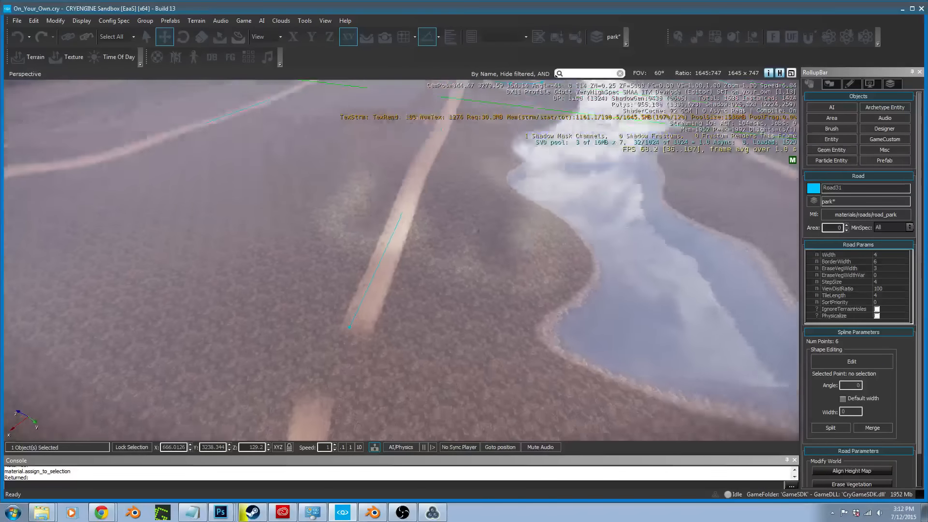
pyautogui.press('w')
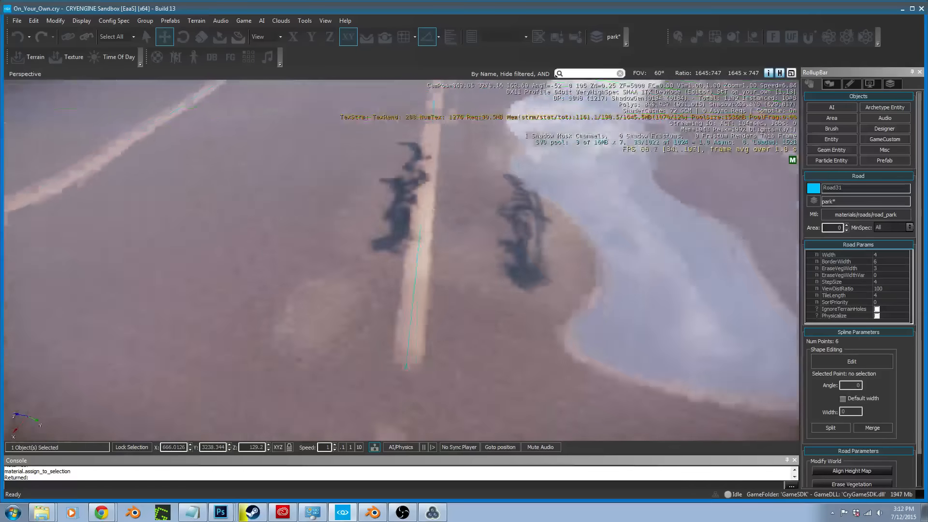
pyautogui.press('s')
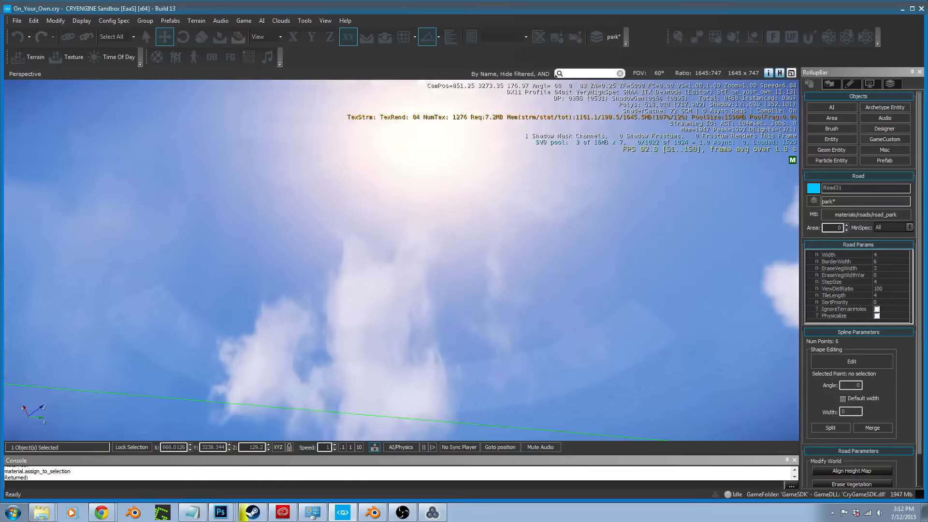
pyautogui.moveTo(401, 260); pyautogui.dragTo(401, 285, button='right')
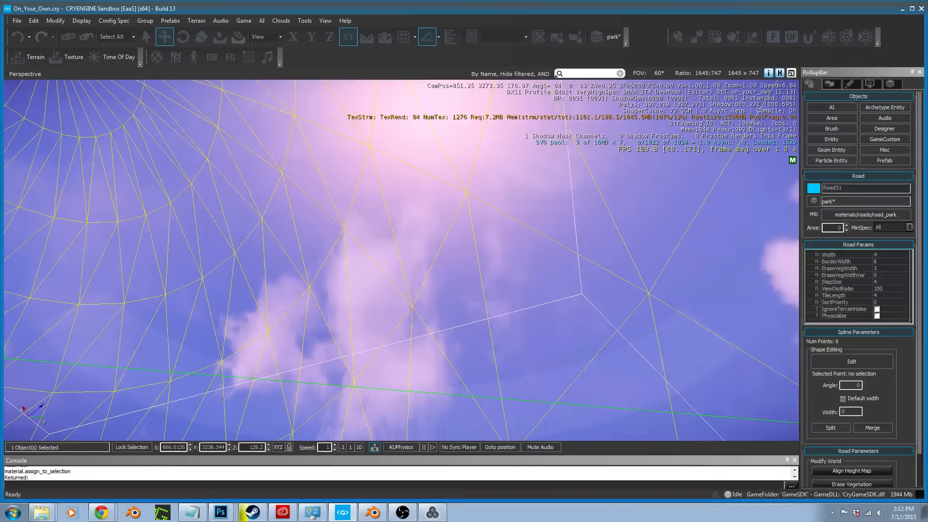
pyautogui.hotkey('ctrl', 'z')
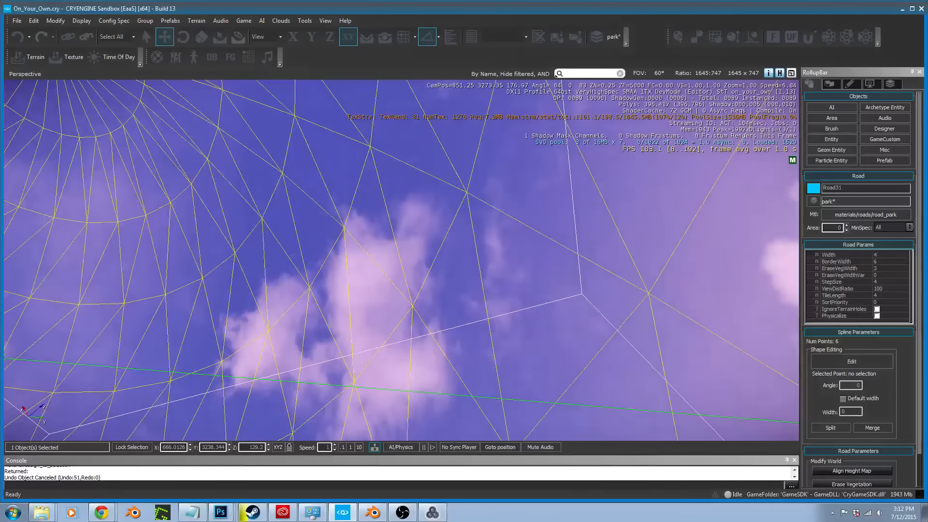
pyautogui.moveTo(217, 303); pyautogui.dragTo(190, 203, button='right')
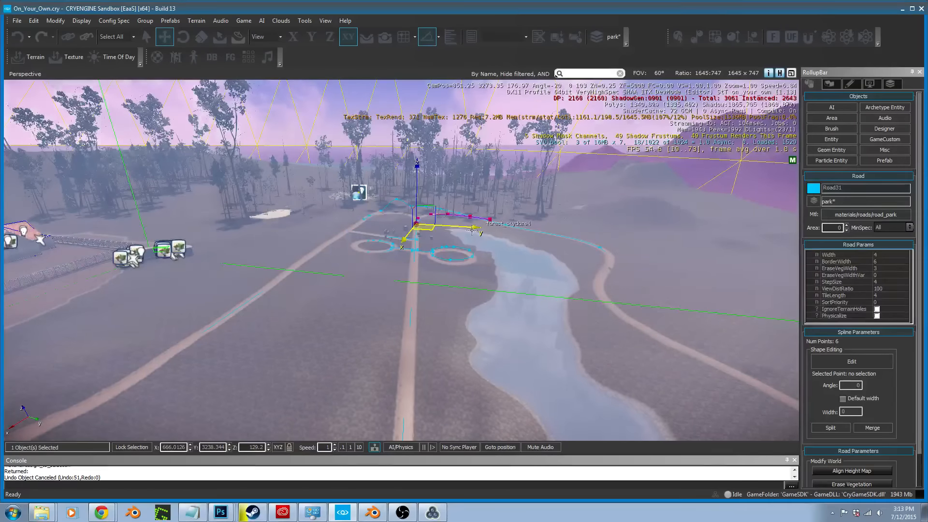
# Place the low bent hedge just inside the near edge of the large ring path, undoing its trial rotation
pyautogui.press('w')
pyautogui.moveTo(401, 261); pyautogui.dragTo(552, 276, button='right')
pyautogui.press('s')
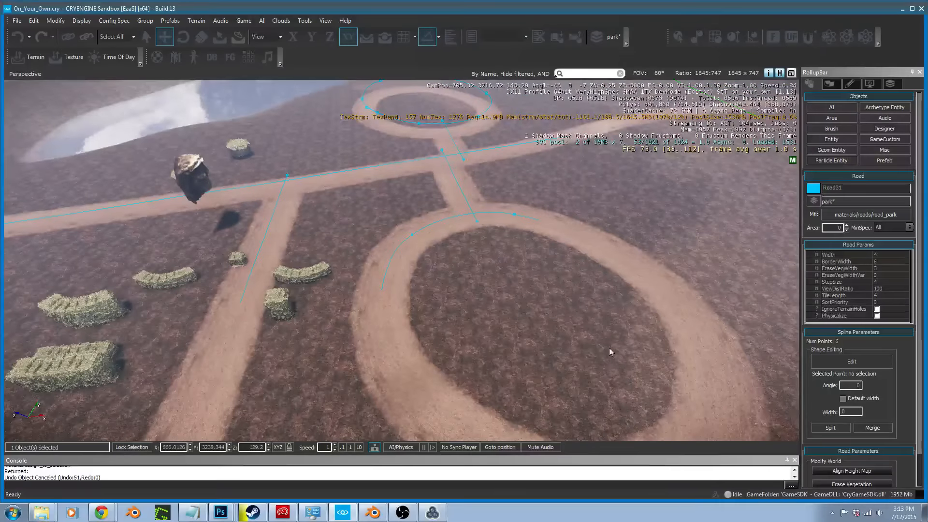
pyautogui.click(325, 268)
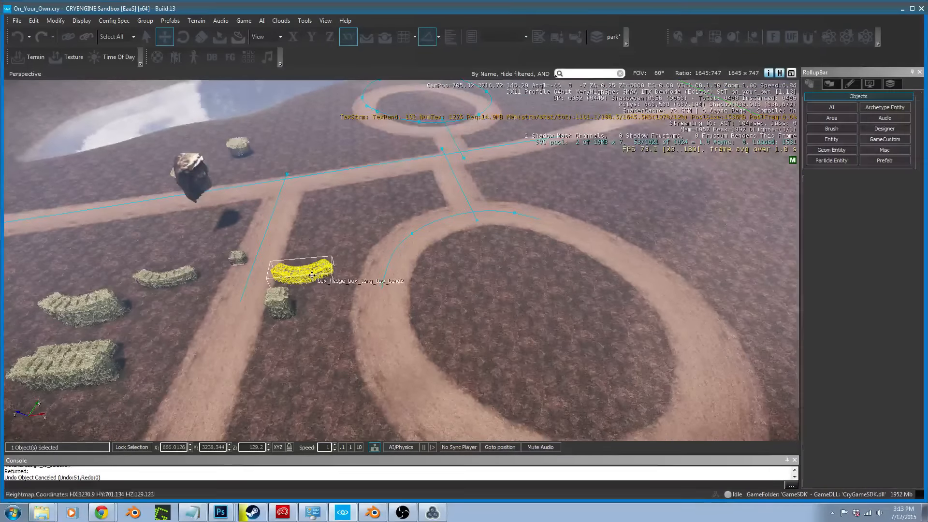
pyautogui.moveTo(325, 267)
pyautogui.mouseDown()
pyautogui.moveTo(479, 321)
pyautogui.moveTo(493, 354)
pyautogui.mouseUp()
pyautogui.press('2')
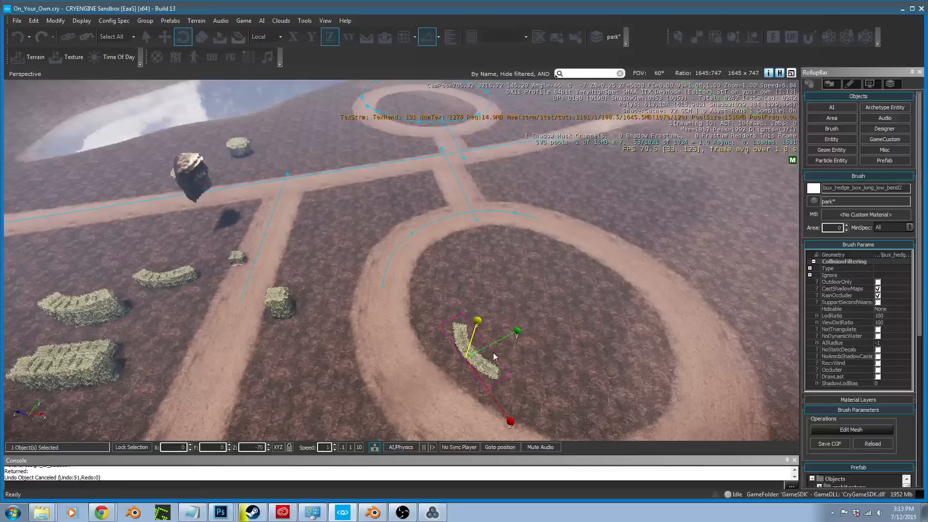
pyautogui.hotkey('ctrl', 'z')
pyautogui.press('1')
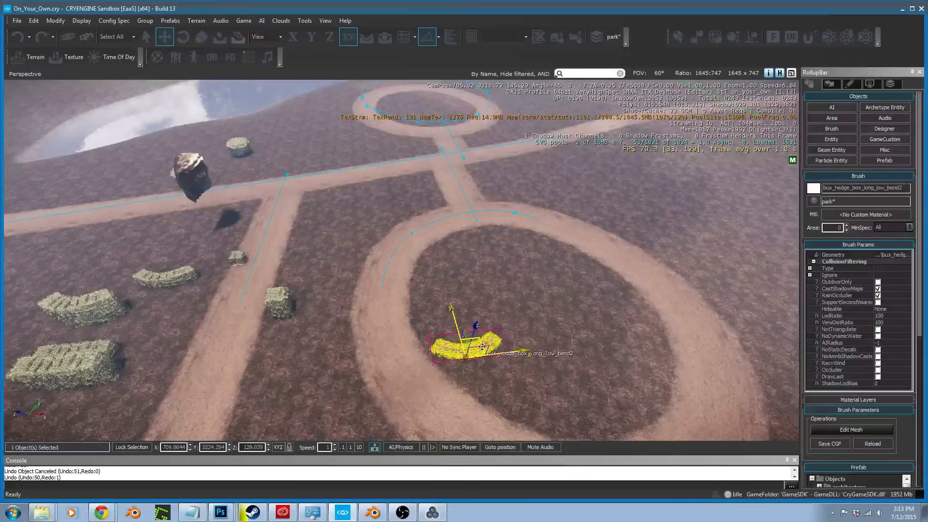
pyautogui.moveTo(474, 346)
pyautogui.mouseDown()
pyautogui.moveTo(572, 390)
pyautogui.moveTo(597, 417)
pyautogui.mouseUp()
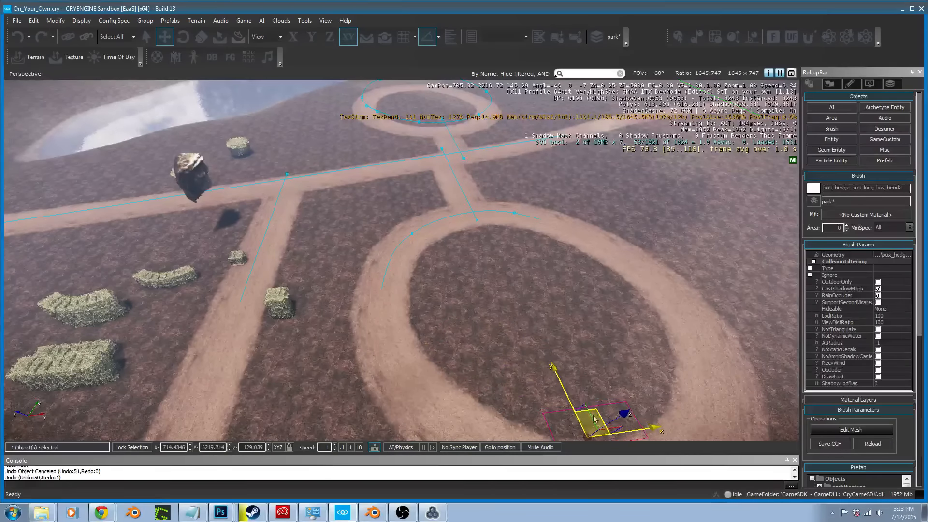
# Walk around the placed hedge in game mode to check its height and fit against the ring path, and exit game mode
pyautogui.moveTo(597, 416); pyautogui.dragTo(725, 387, button='right')
pyautogui.press('w')
pyautogui.press('F3')
pyautogui.moveTo(429, 248)
pyautogui.mouseDown()
pyautogui.moveTo(433, 201)
pyautogui.moveTo(436, 234)
pyautogui.mouseUp()
pyautogui.press('w')
pyautogui.moveTo(436, 242); pyautogui.dragTo(438, 230, button='right')
pyautogui.press('d')
pyautogui.moveTo(488, 333); pyautogui.dragTo(468, 340, button='right')
pyautogui.hotkey('ctrl', 'g')
pyautogui.press('w')
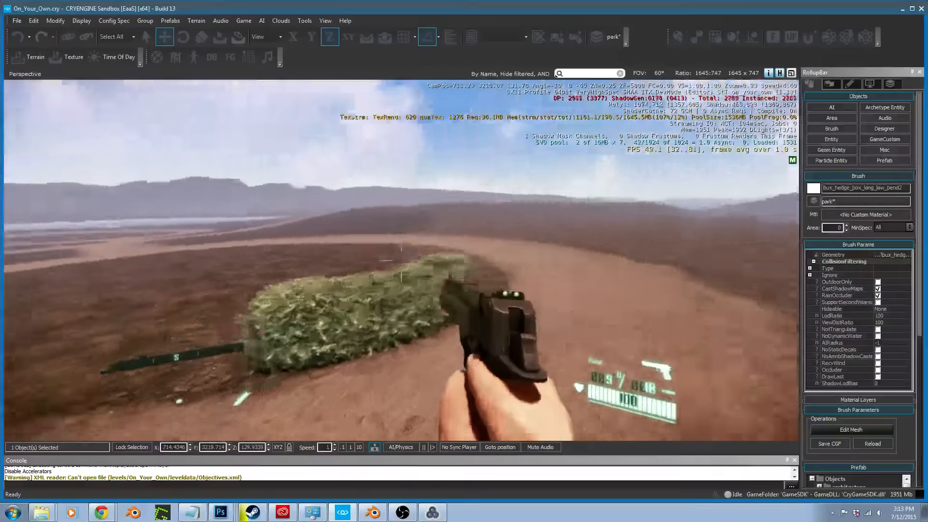
pyautogui.press('a')
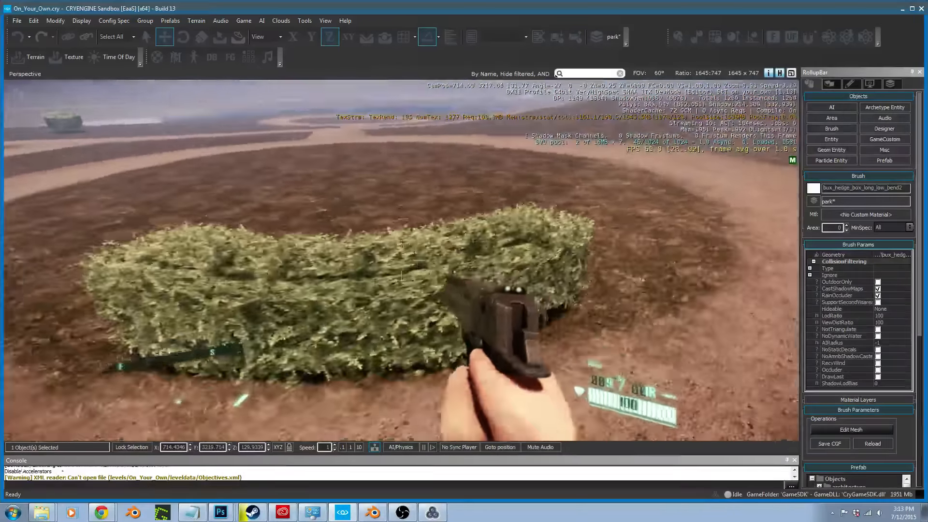
pyautogui.press('Escape')
pyautogui.press('s')
# Duplicate the bent hedge next to the original along the ring's inner edge and rotate the copy to -40 degrees about Z
pyautogui.moveTo(425, 279)
pyautogui.mouseDown(button='right')
pyautogui.moveTo(428, 310)
pyautogui.moveTo(435, 257)
pyautogui.moveTo(425, 279)
pyautogui.mouseUp(button='right')
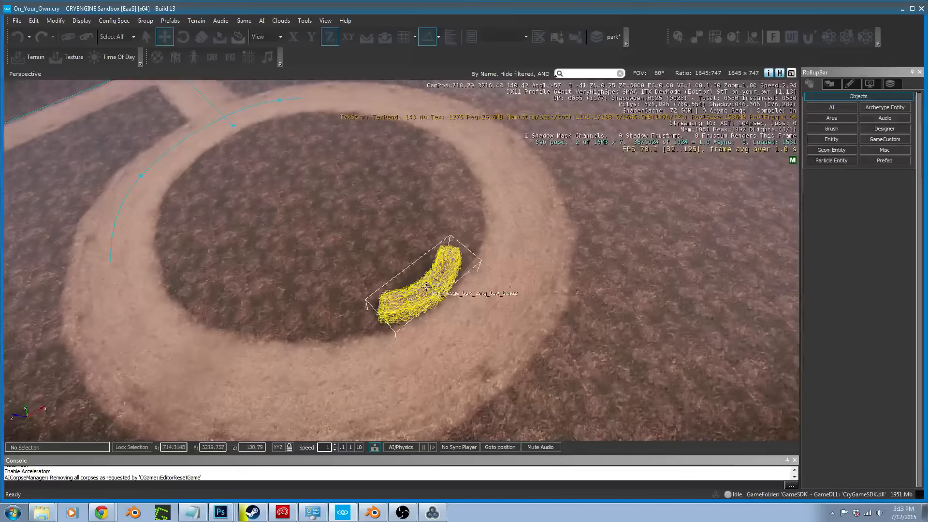
pyautogui.click(427, 289)
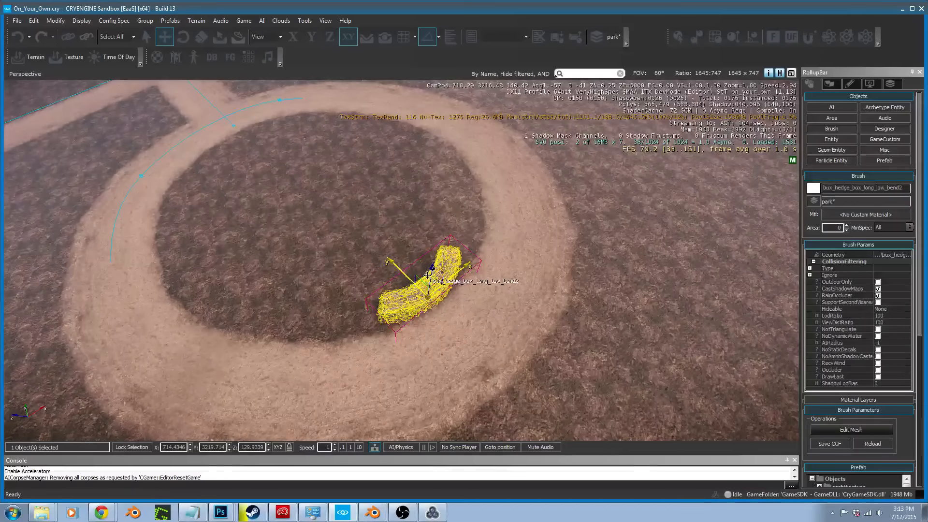
pyautogui.keyDown('shift'); pyautogui.moveTo(428, 275); pyautogui.dragTo(342, 318); pyautogui.keyUp('shift')
pyautogui.press('2')
pyautogui.moveTo(341, 318)
pyautogui.mouseDown(button='right')
pyautogui.moveTo(217, 314)
pyautogui.moveTo(92, 256)
pyautogui.moveTo(285, 300)
pyautogui.moveTo(343, 302)
pyautogui.mouseUp(button='right')
pyautogui.press('s')
pyautogui.press('a')
pyautogui.press('d')
pyautogui.moveTo(435, 276); pyautogui.dragTo(411, 329, button='right')
pyautogui.press('s')
pyautogui.press('d')
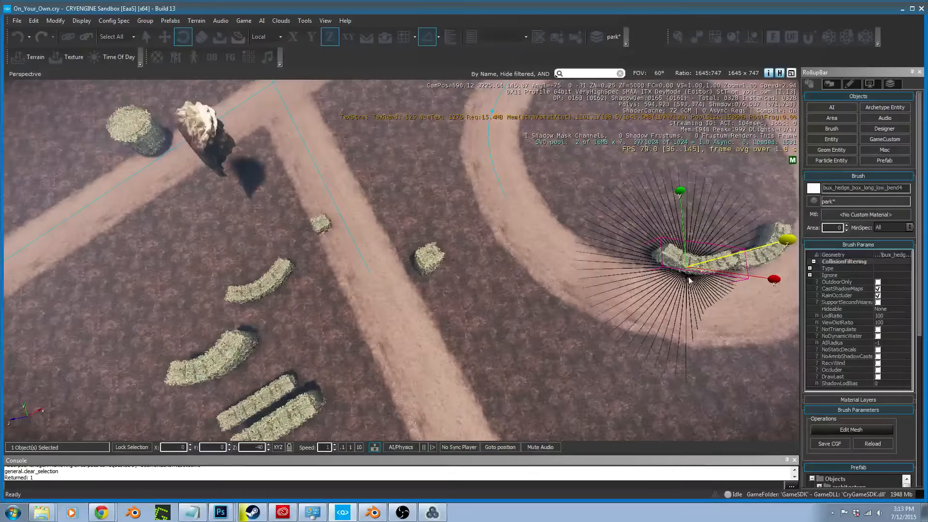
# Rotate the copied hedge further to -65 degrees about Z to follow the ring's curve
pyautogui.press('d')
pyautogui.moveTo(716, 252); pyautogui.dragTo(670, 242, button='right')
pyautogui.press('w')
pyautogui.moveTo(284, 296); pyautogui.dragTo(309, 315)
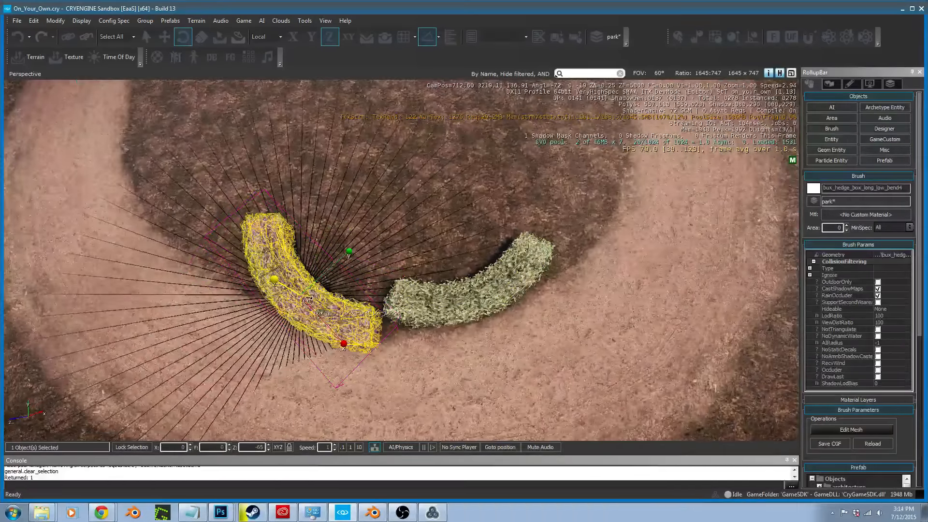
# Move the copied hedge against the original hedge's end and rotate it to -80 degrees about Z for a continuous curve
pyautogui.press('1')
pyautogui.moveTo(316, 272); pyautogui.dragTo(341, 237)
pyautogui.press('2')
pyautogui.press('1')
pyautogui.press('2')
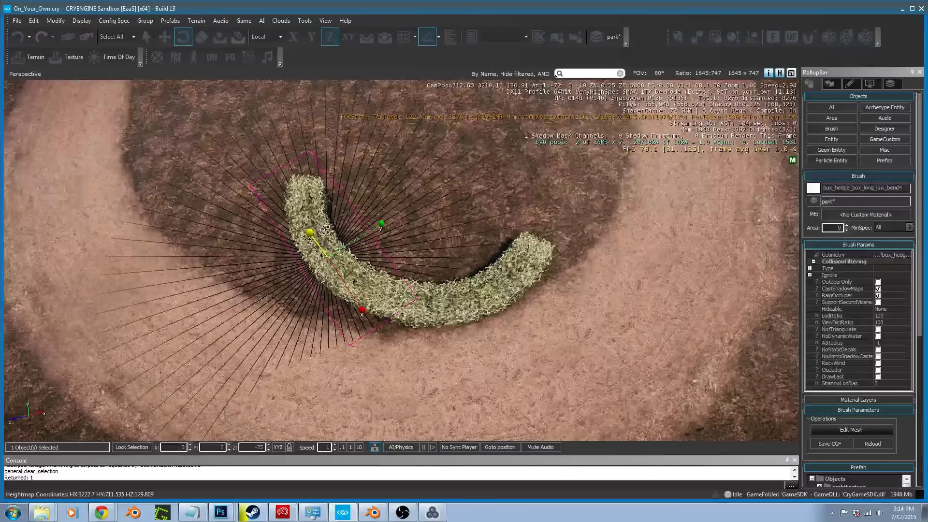
pyautogui.moveTo(333, 230); pyautogui.dragTo(347, 231)
pyautogui.press('1')
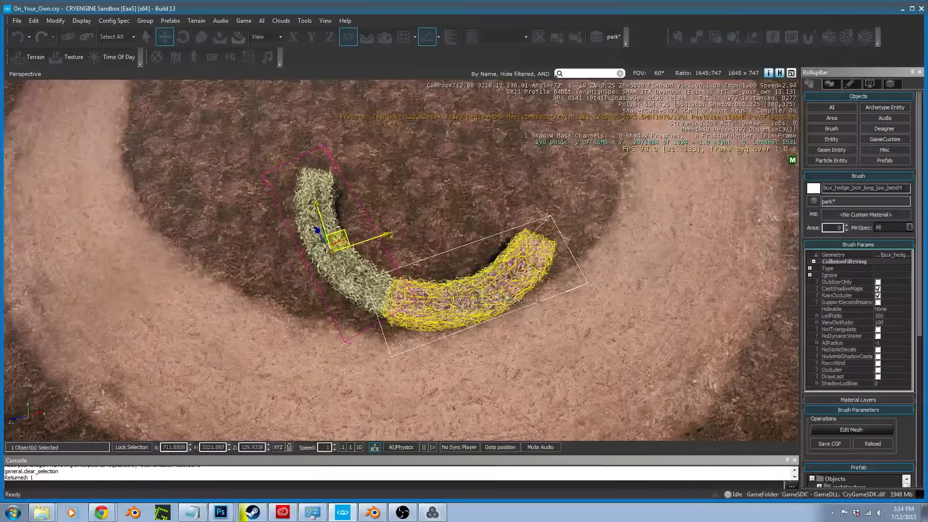
pyautogui.keyDown('ctrl'); pyautogui.click(482, 307); pyautogui.keyUp('ctrl')
pyautogui.moveTo(483, 307); pyautogui.dragTo(482, 301, button='right')
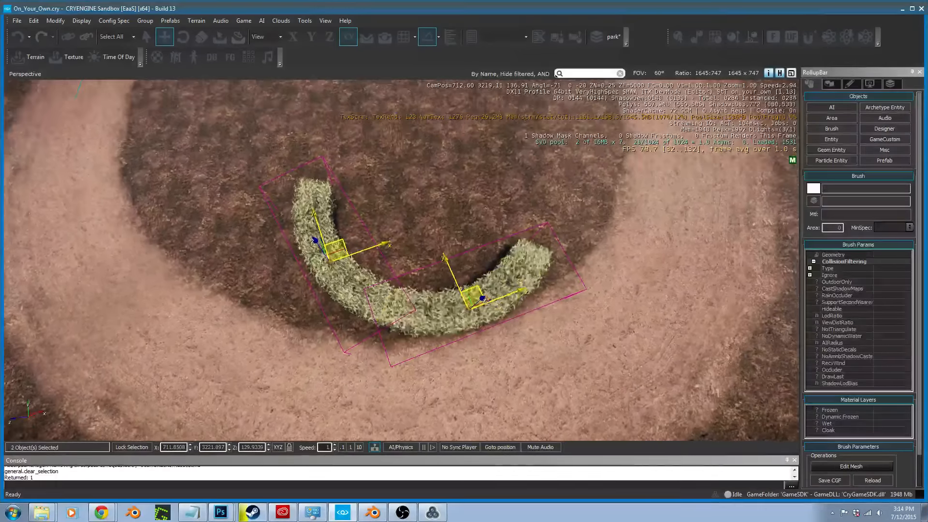
pyautogui.press('F3')
pyautogui.scroll(-5, 479, 299)
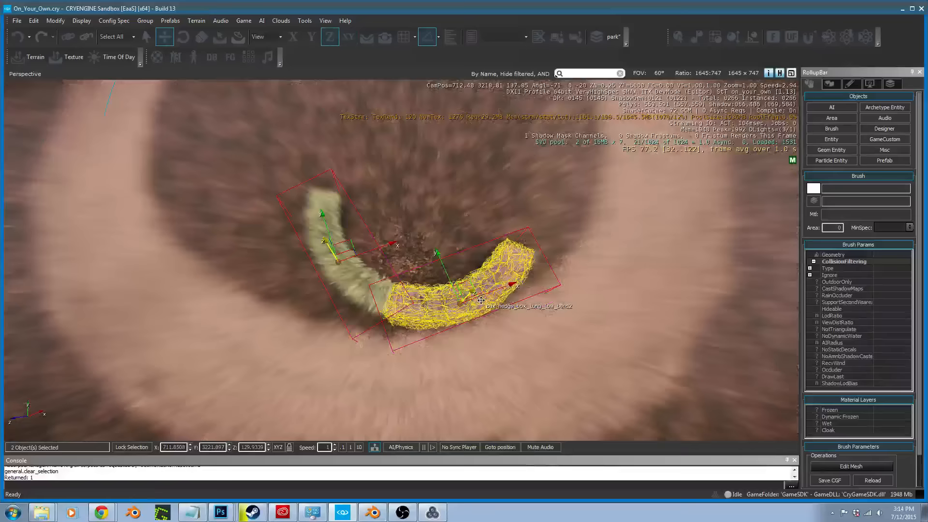
pyautogui.press('2')
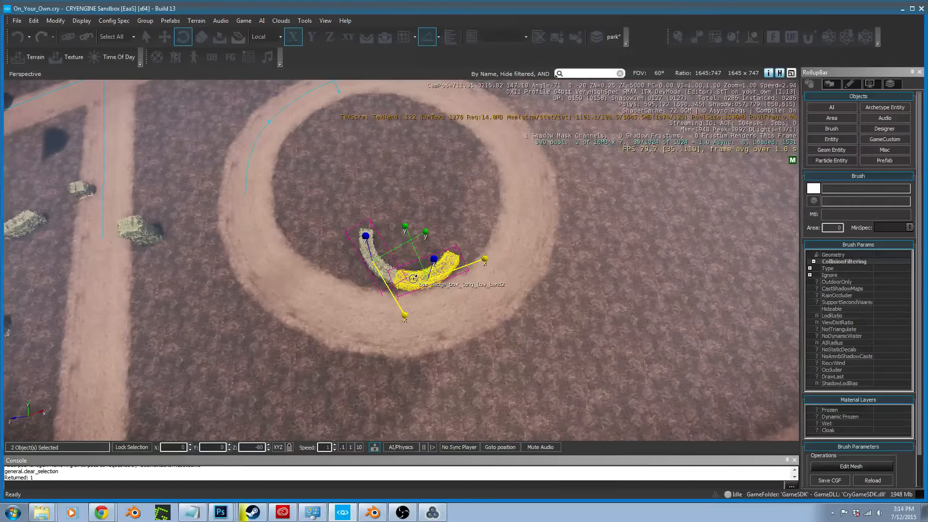
pyautogui.moveTo(353, 271); pyautogui.dragTo(354, 274, button='right')
# Duplicate the second curved hedge (rotated to -80 degrees) towards the ring's middle and rotate the copy to 160 degrees about Z
pyautogui.click(355, 272)
pyautogui.click(371, 264)
pyautogui.click(412, 277)
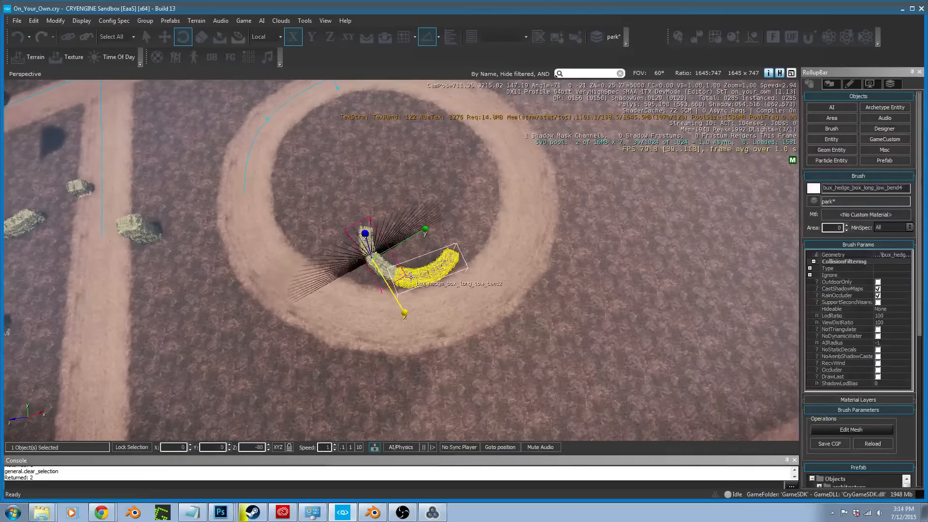
pyautogui.click(388, 269)
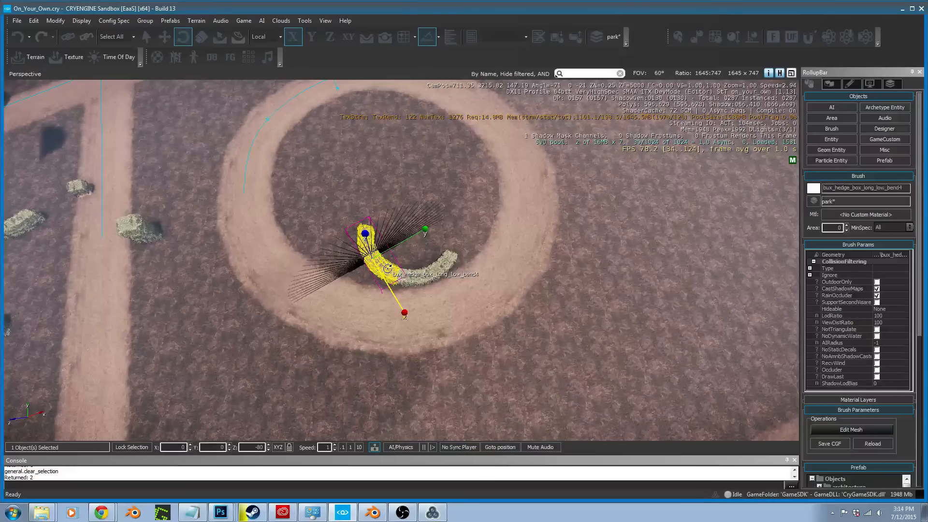
pyautogui.scroll(5, 454, 234)
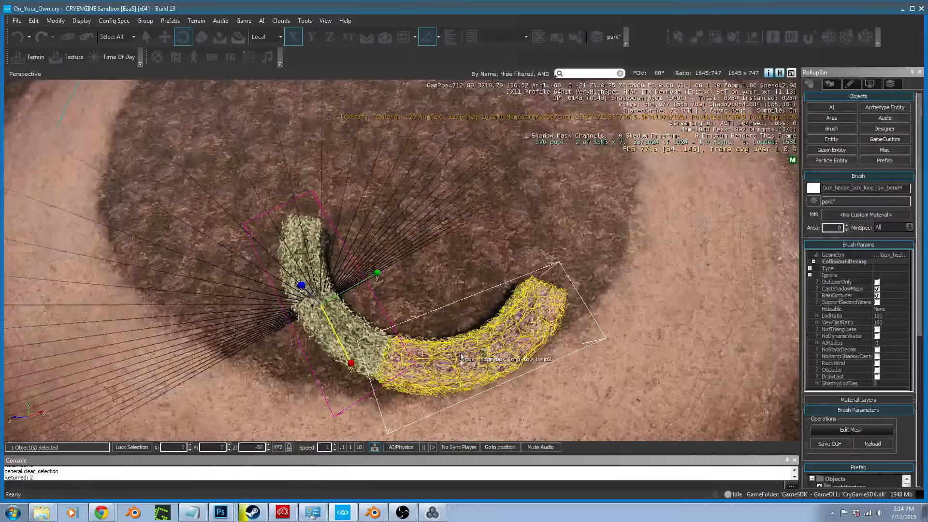
pyautogui.press('2')
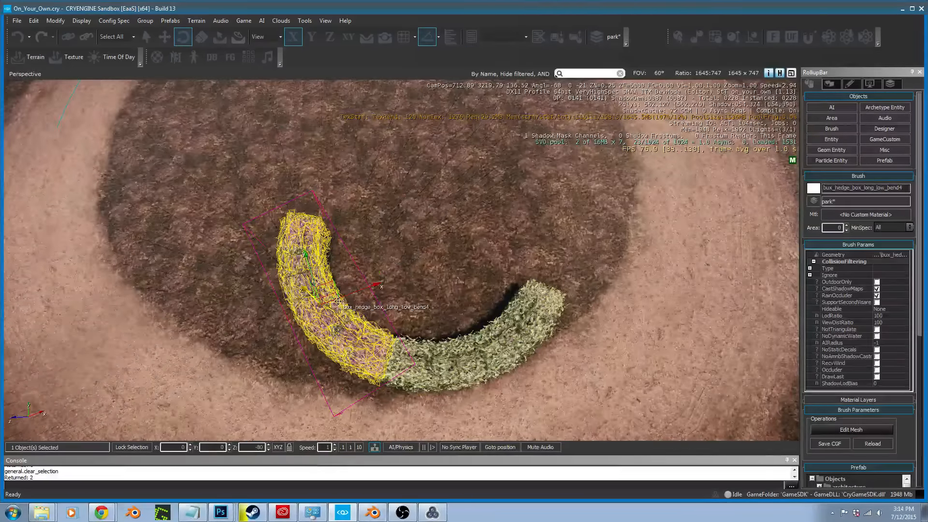
pyautogui.press('1')
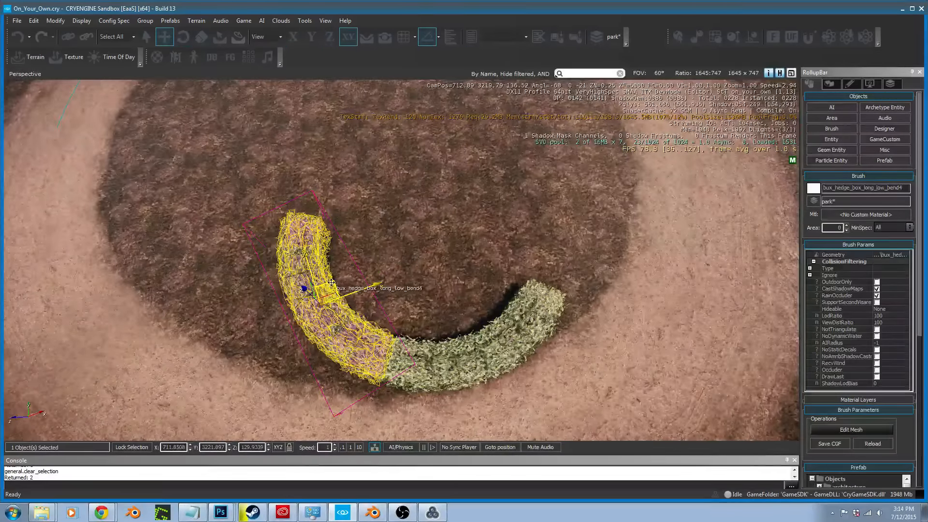
pyautogui.keyDown('shift'); pyautogui.moveTo(332, 283); pyautogui.dragTo(463, 190); pyautogui.keyUp('shift')
pyautogui.press('2')
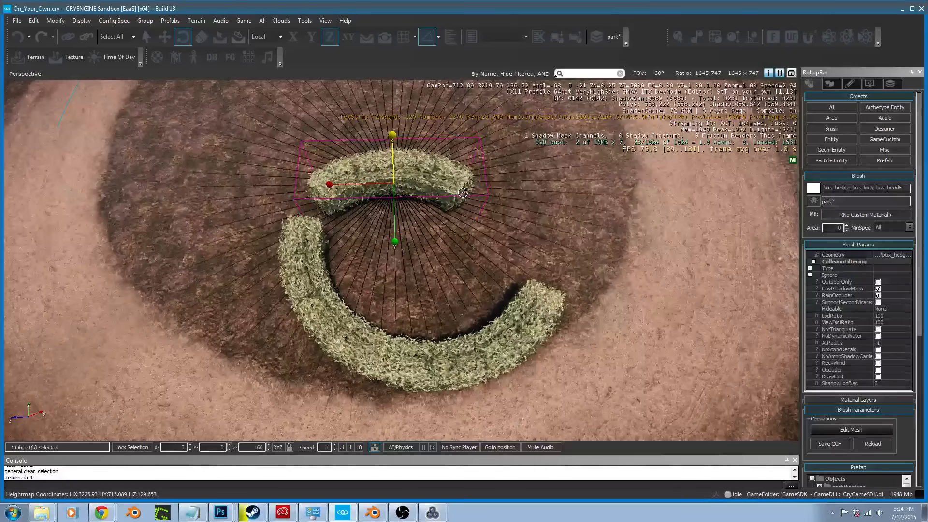
# Rotate the new hedge copy to -180 degrees about Z and move it opposite the joined pair to continue the circle
pyautogui.press('1')
pyautogui.moveTo(463, 192); pyautogui.dragTo(435, 213, button='right')
pyautogui.moveTo(556, 74); pyautogui.dragTo(427, 175, button='right')
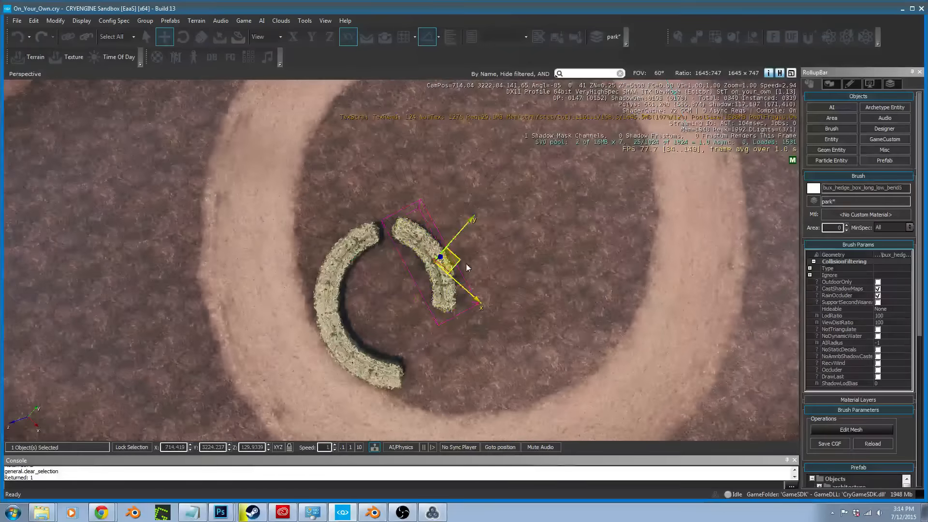
pyautogui.press('2')
pyautogui.moveTo(452, 257); pyautogui.dragTo(448, 247)
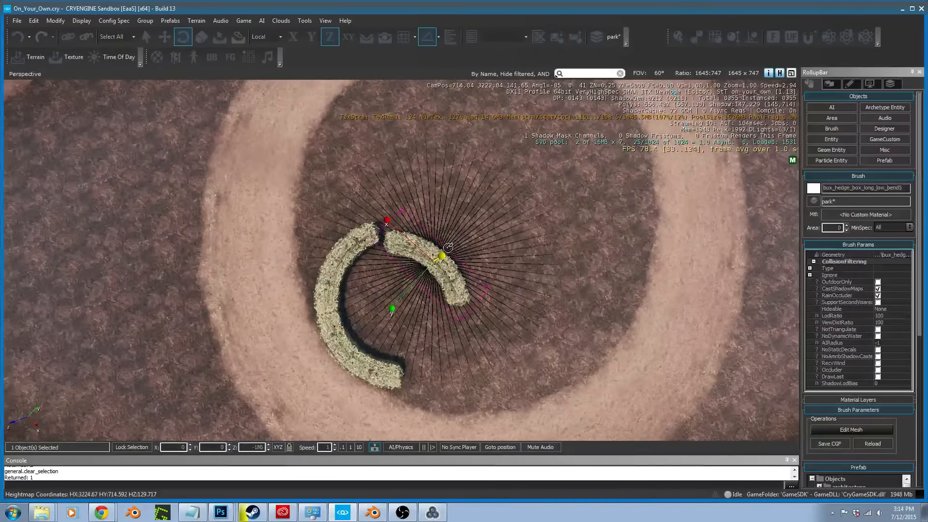
pyautogui.press('1')
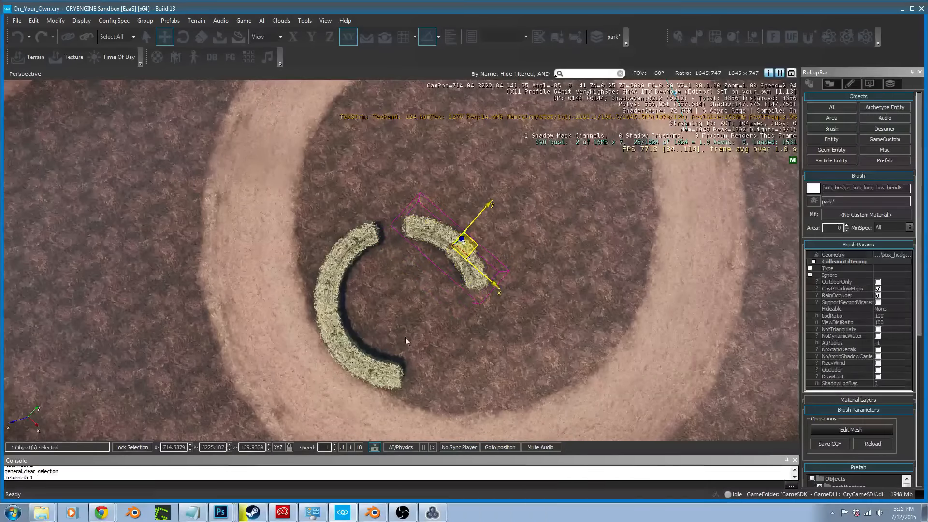
# Duplicate the original curved hedge as a fourth piece, then rotate and position it to close the remaining side of the circle
pyautogui.click(370, 361)
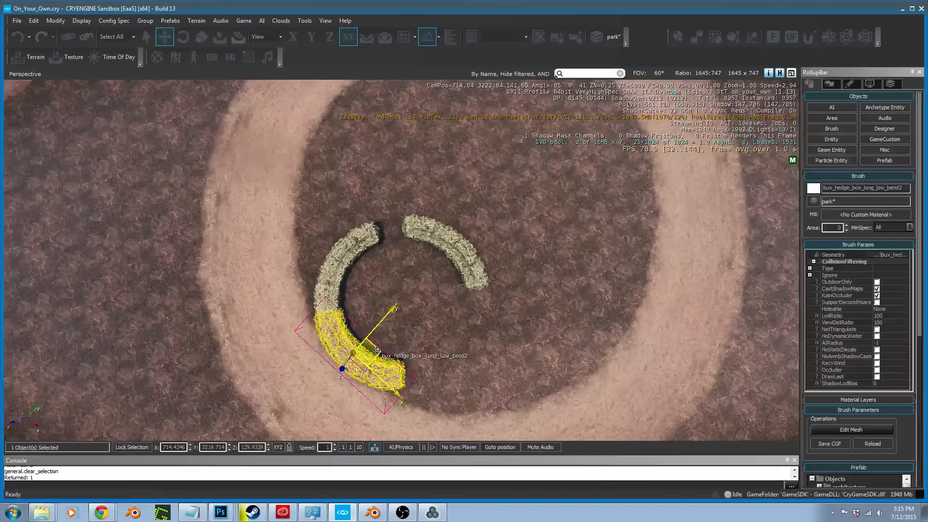
pyautogui.moveTo(377, 350)
pyautogui.keyDown('shift'); pyautogui.mouseDown()
pyautogui.moveTo(469, 375)
pyautogui.moveTo(487, 333)
pyautogui.mouseUp(); pyautogui.keyUp('shift')
pyautogui.press('2')
pyautogui.press('1')
pyautogui.moveTo(488, 333); pyautogui.dragTo(498, 270, button='right')
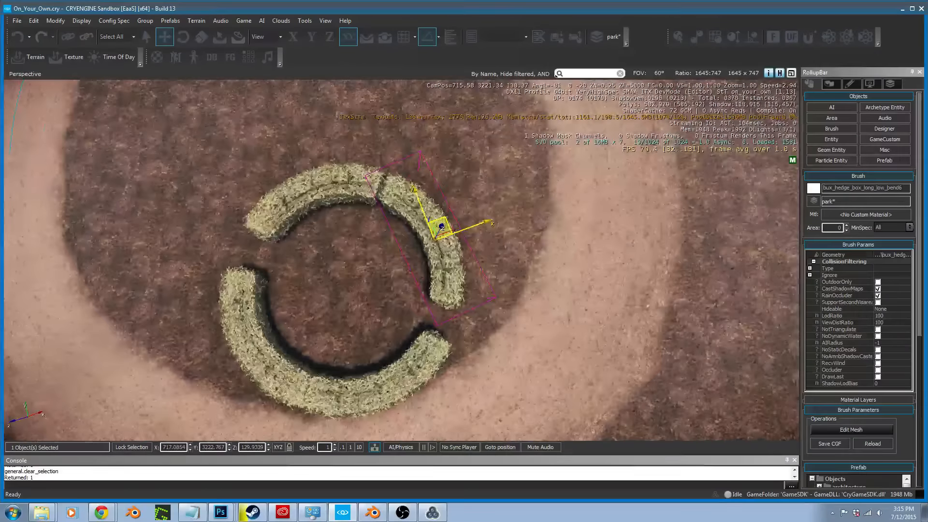
# Select the third and fourth hedge pieces together and shift them slightly to line up with the first pair
pyautogui.scroll(2, 498, 271)
pyautogui.moveTo(207, 159); pyautogui.dragTo(339, 203, button='right')
pyautogui.scroll(-3, 557, 73)
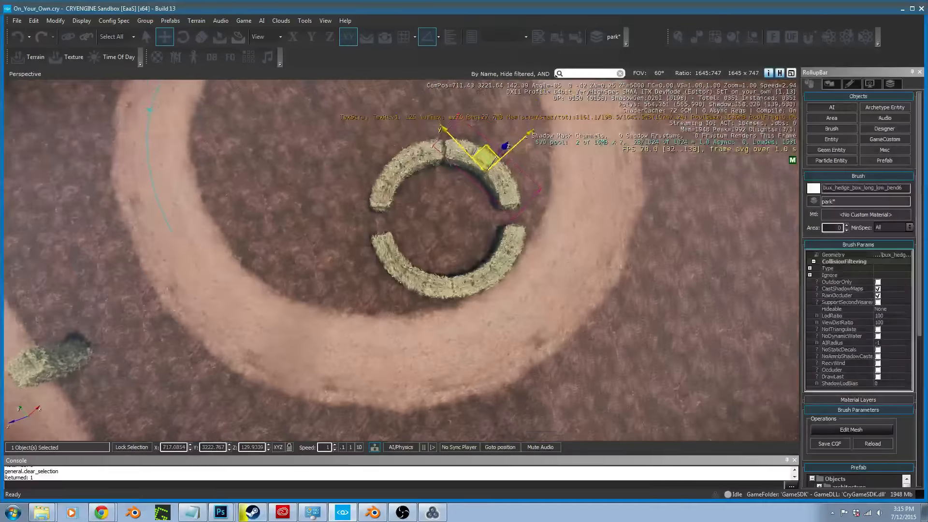
pyautogui.moveTo(557, 73); pyautogui.dragTo(537, 92, button='right')
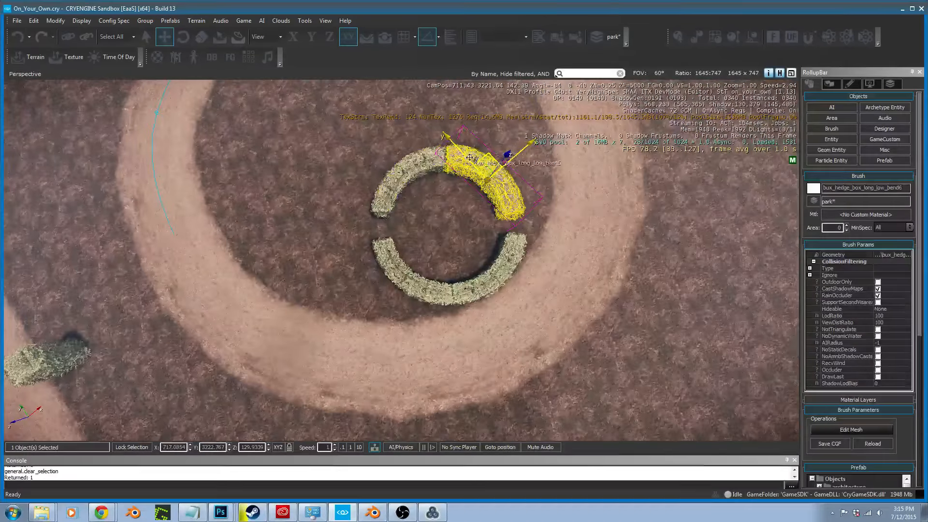
pyautogui.keyDown('ctrl'); pyautogui.click(412, 172); pyautogui.keyUp('ctrl')
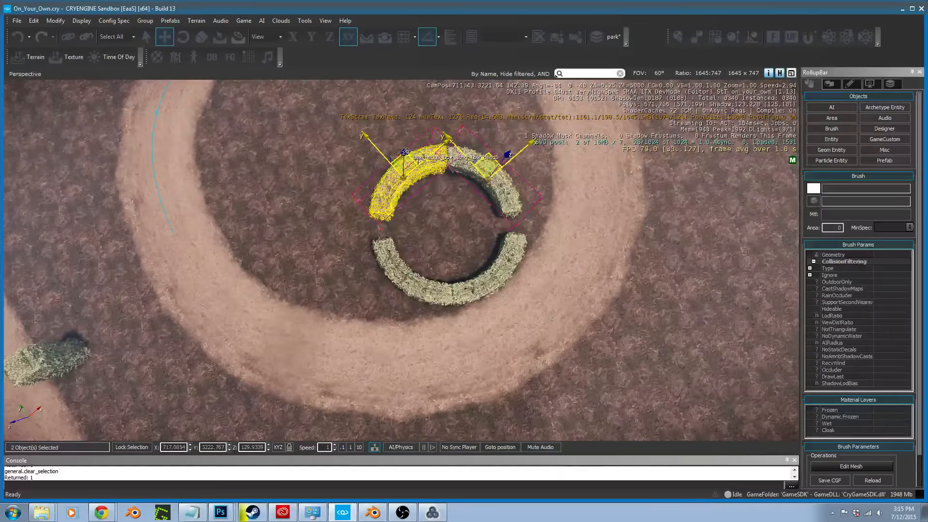
pyautogui.moveTo(409, 153); pyautogui.dragTo(409, 156)
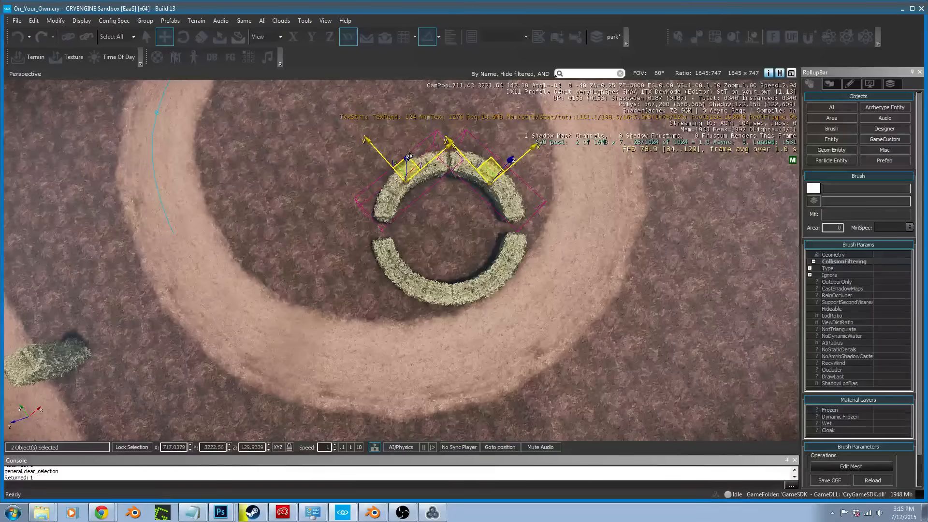
# Add the other two hedge pieces to the selection and group all four pieces of the hedge circle
pyautogui.keyDown('ctrl'); pyautogui.click(483, 271); pyautogui.keyUp('ctrl')
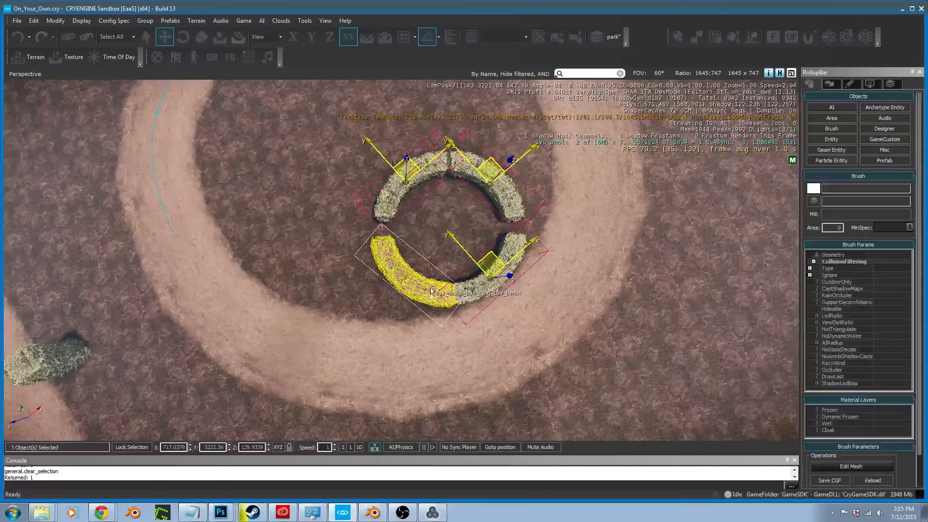
pyautogui.keyDown('ctrl'); pyautogui.click(411, 261); pyautogui.keyUp('ctrl')
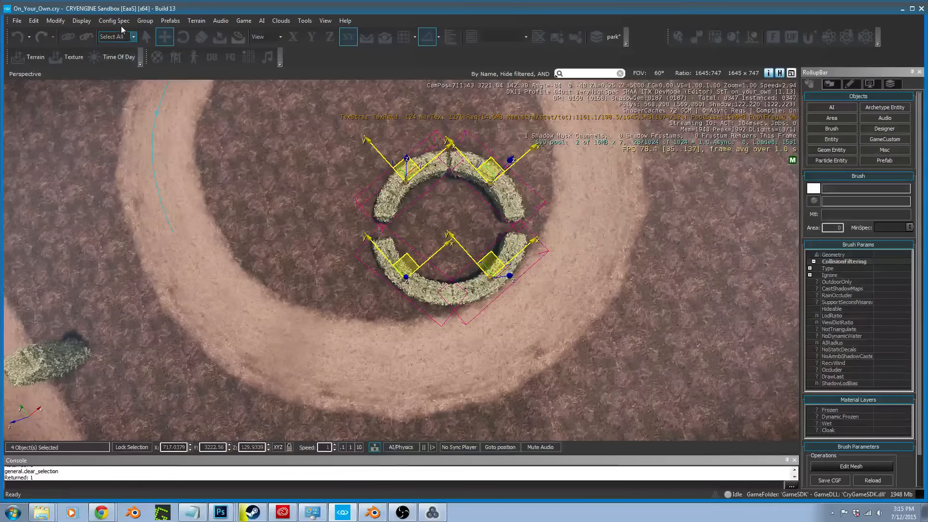
pyautogui.click(141, 22)
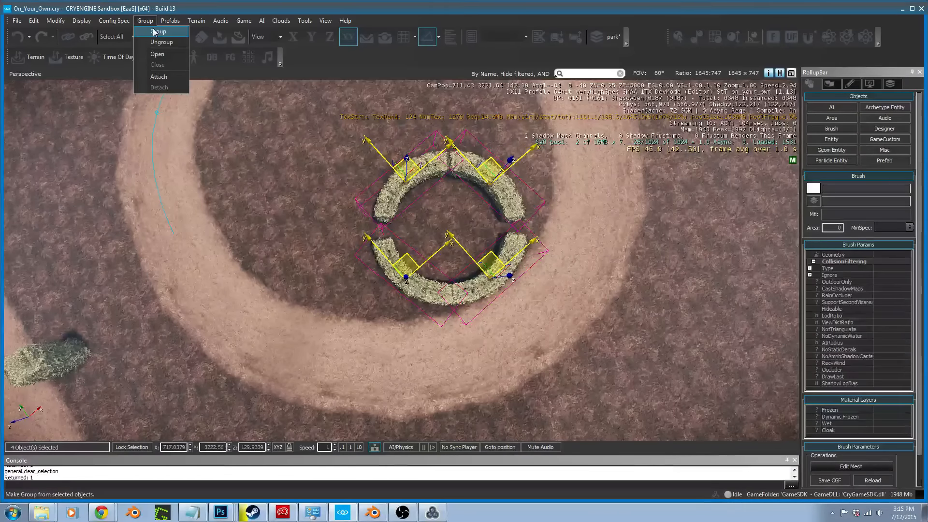
pyautogui.click(153, 32)
# Select the hedge group and move it to the centre of the ring path, at about X 714.99, Y 3226.01
pyautogui.click(477, 270)
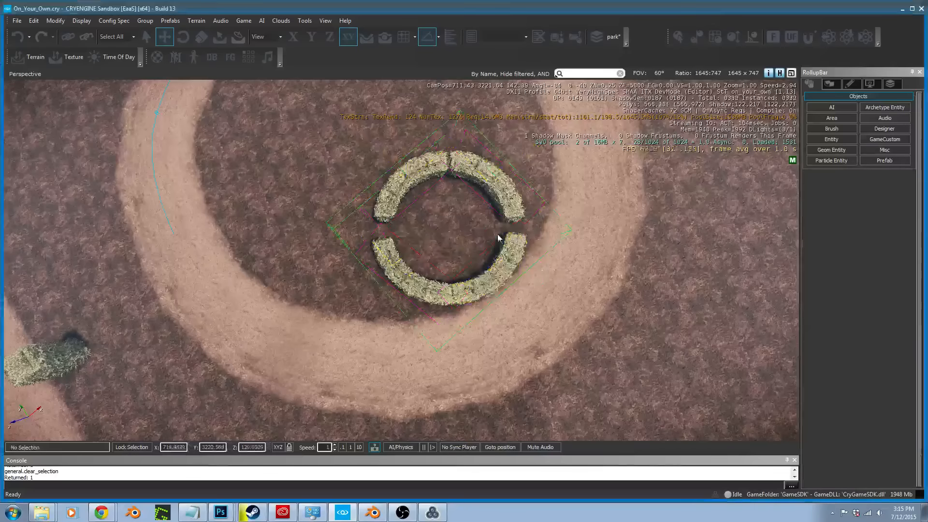
pyautogui.click(518, 209)
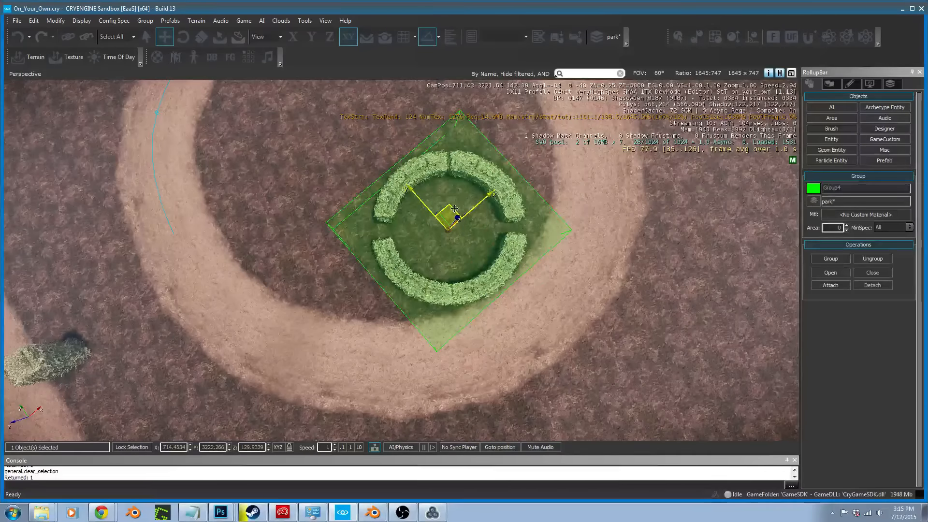
pyautogui.moveTo(454, 208); pyautogui.dragTo(401, 138)
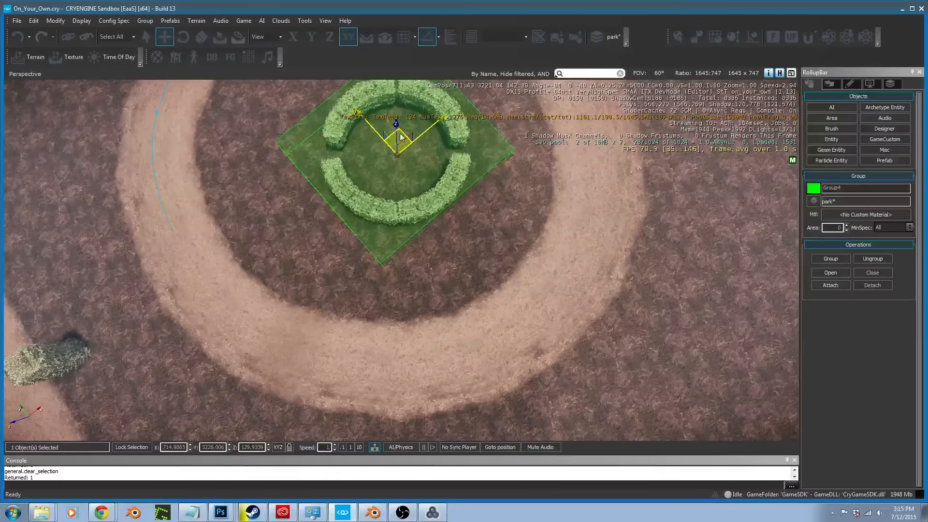
# Scale the hedge group uniformly to 1.96 so it fills the area inside the ring path
pyautogui.moveTo(400, 139); pyautogui.dragTo(305, 99, button='right')
pyautogui.press('d')
pyautogui.press('w')
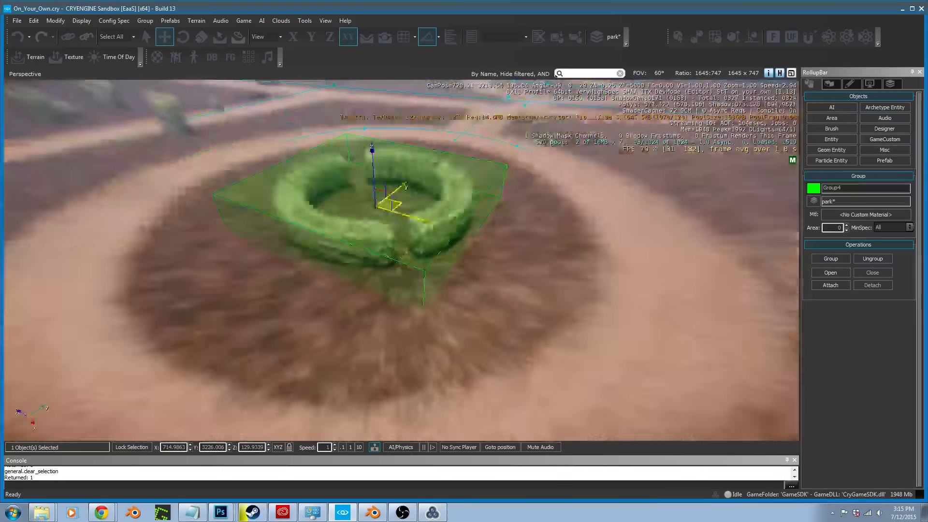
pyautogui.press('s')
pyautogui.press('4')
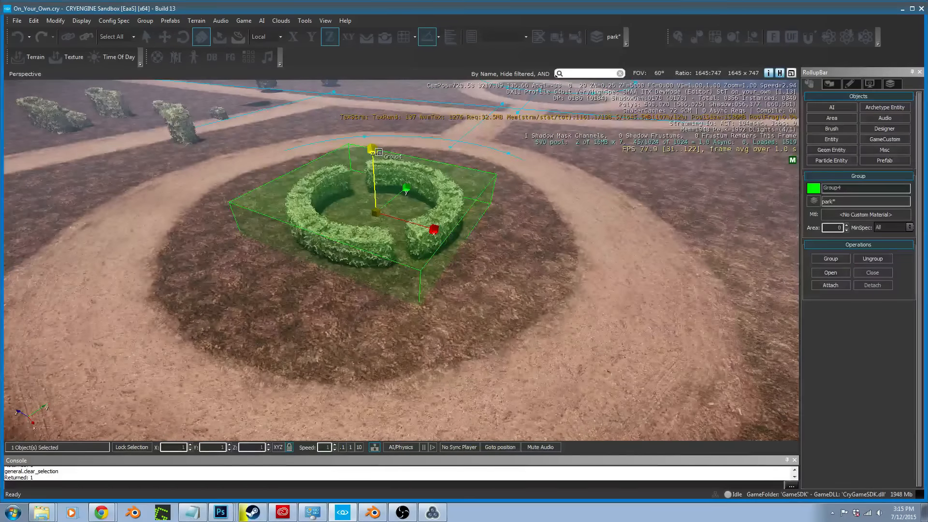
pyautogui.moveTo(375, 149); pyautogui.dragTo(378, 103)
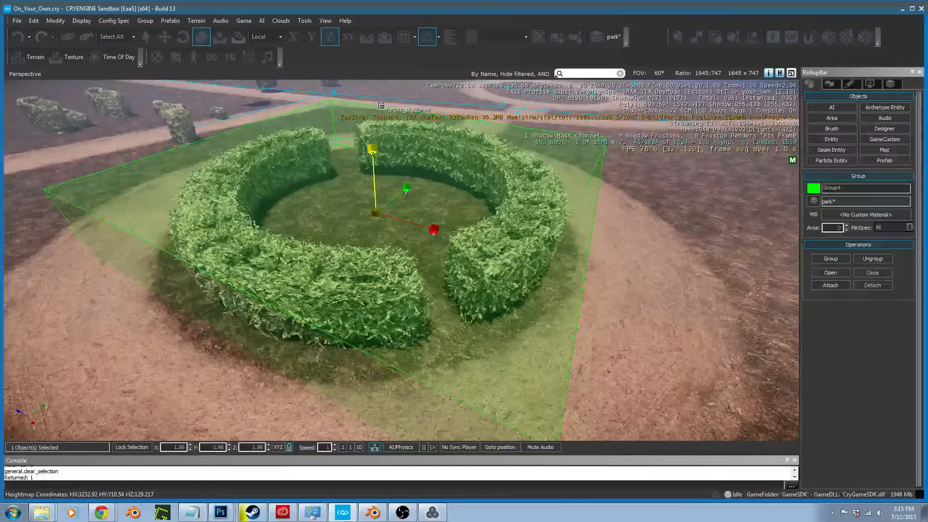
# Walk through the enlarged hedge circle in game mode to check its height and openings, and exit game mode
pyautogui.moveTo(378, 103); pyautogui.dragTo(410, 104, button='right')
pyautogui.press('w')
pyautogui.press('s')
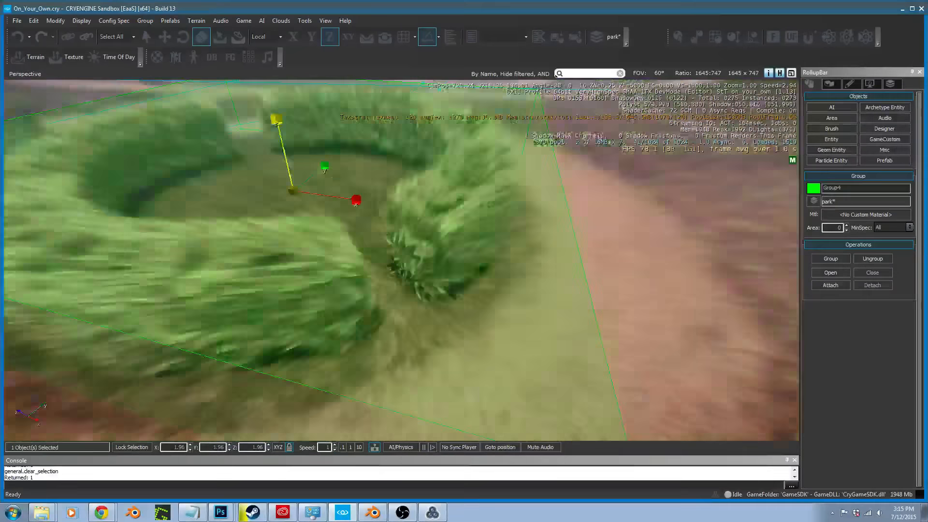
pyautogui.hotkey('ctrl', 'g')
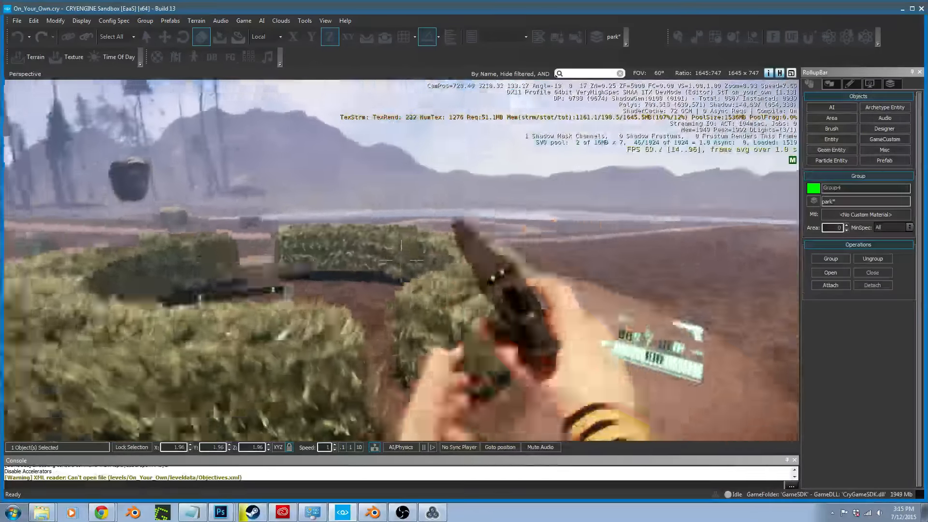
pyautogui.press('w')
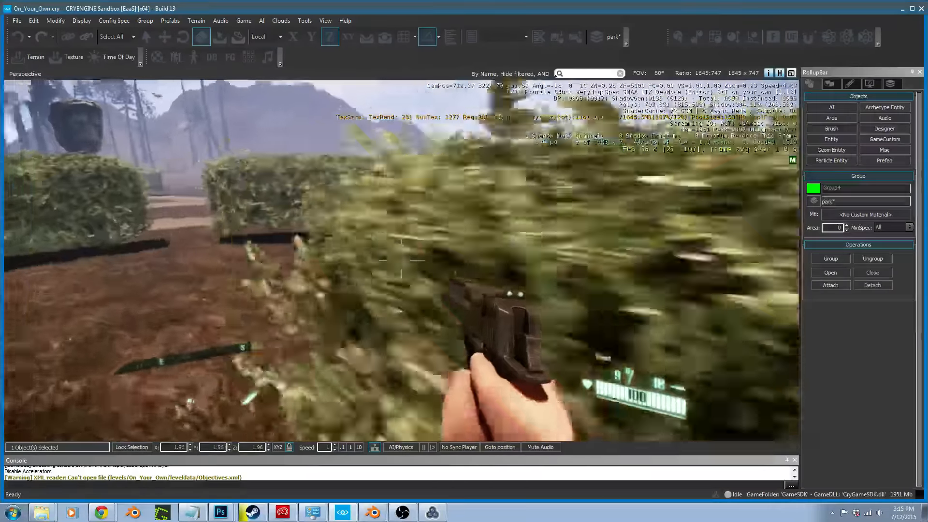
pyautogui.press('Escape')
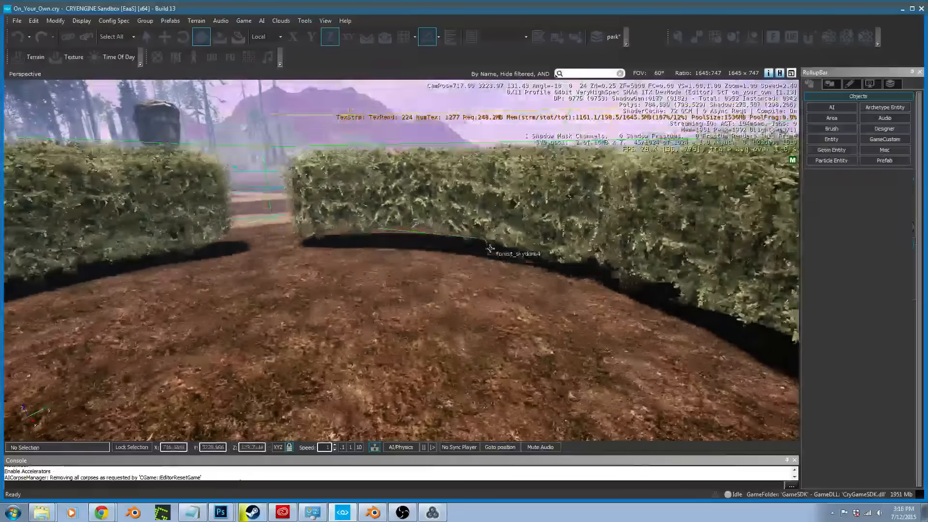
# Tilt the hedge group -5 degrees about X to follow the terrain and lower it to about Z 129.64
pyautogui.click(491, 251)
pyautogui.press('s')
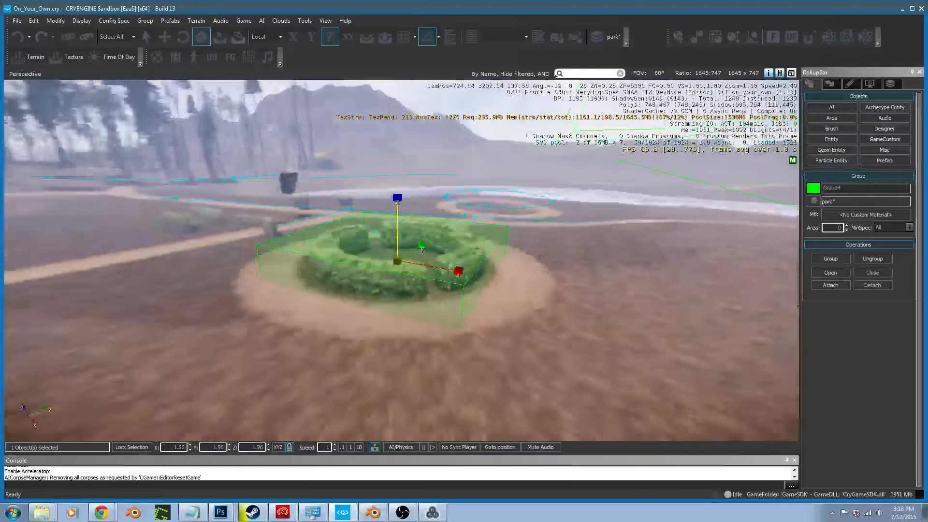
pyautogui.press('w')
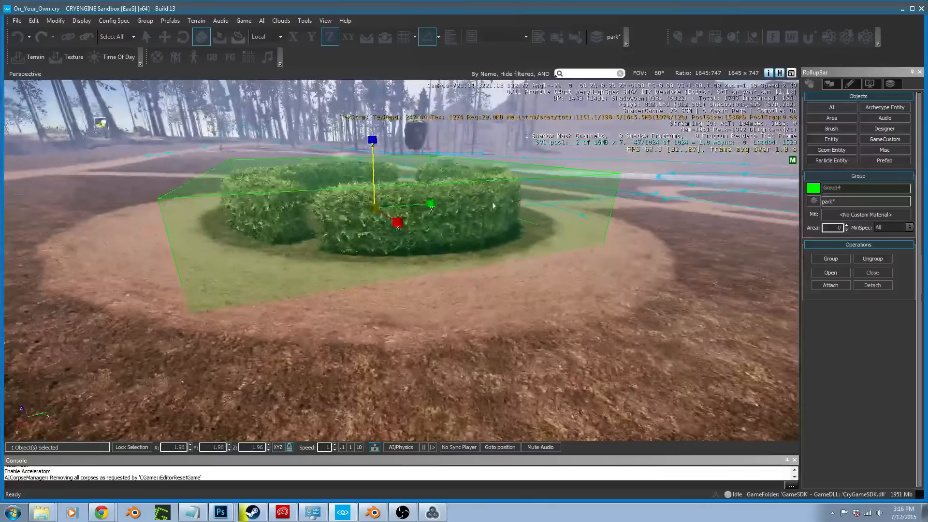
pyautogui.press('3')
pyautogui.moveTo(399, 223); pyautogui.dragTo(402, 224)
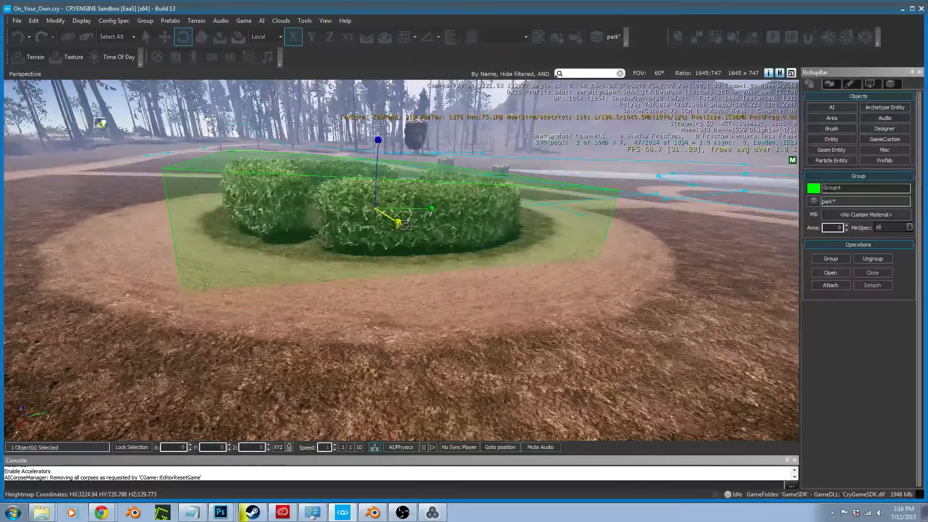
pyautogui.press('1')
pyautogui.moveTo(371, 147); pyautogui.dragTo(378, 154)
# Examine the hedge circle from all around to check how its base meets the ground
pyautogui.moveTo(379, 154); pyautogui.dragTo(85, 164, button='right')
pyautogui.press('w')
pyautogui.press('d')
pyautogui.press('w')
pyautogui.press('d')
pyautogui.press('w')
pyautogui.press('d')
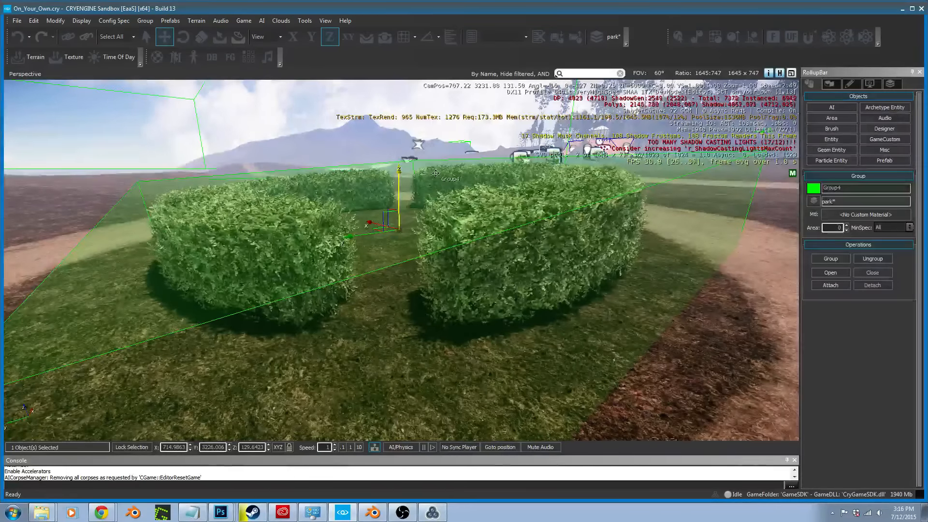
pyautogui.press('d')
pyautogui.moveTo(621, 236)
pyautogui.mouseDown(button='right')
pyautogui.moveTo(576, 257)
pyautogui.moveTo(621, 236)
pyautogui.mouseUp(button='right')
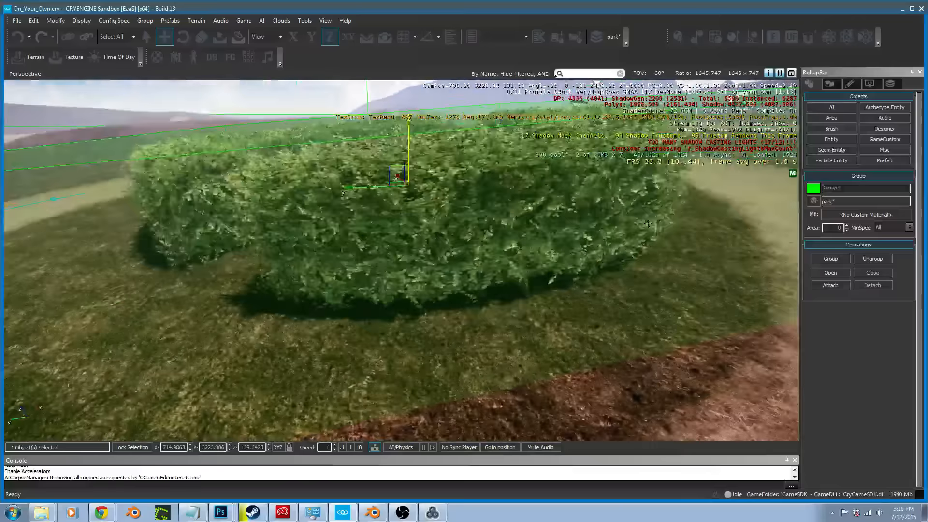
# Find the colossus statue brush with the filter "stat", place it inside the hedge circle and scale it uniformly to 0.68
pyautogui.click(846, 129)
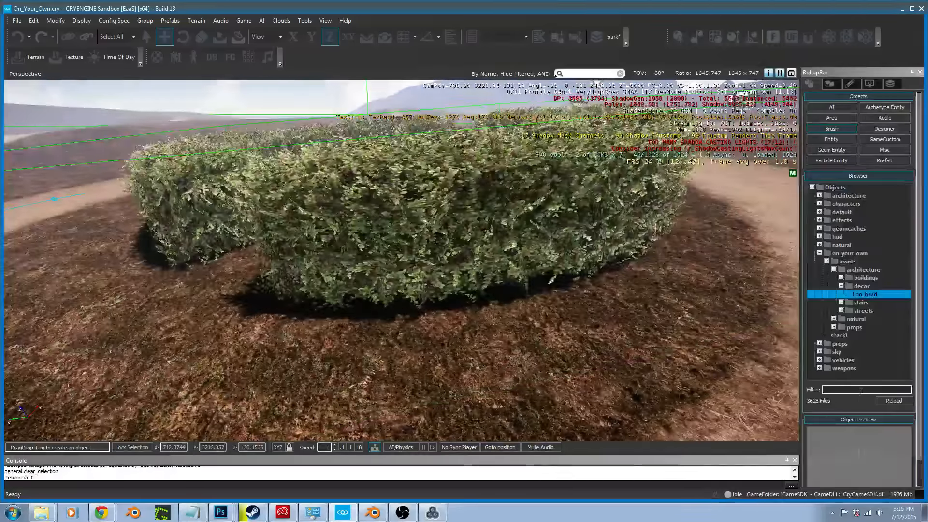
pyautogui.write('stat')
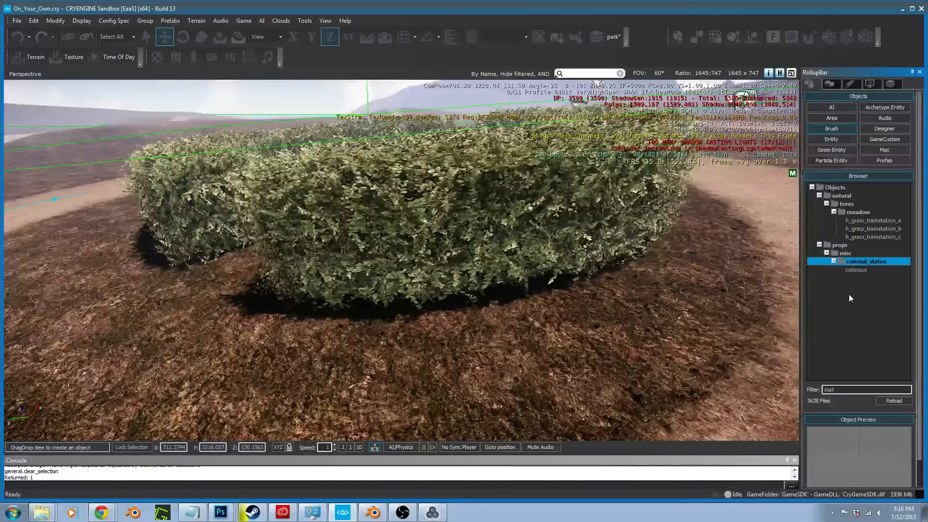
pyautogui.click(857, 270)
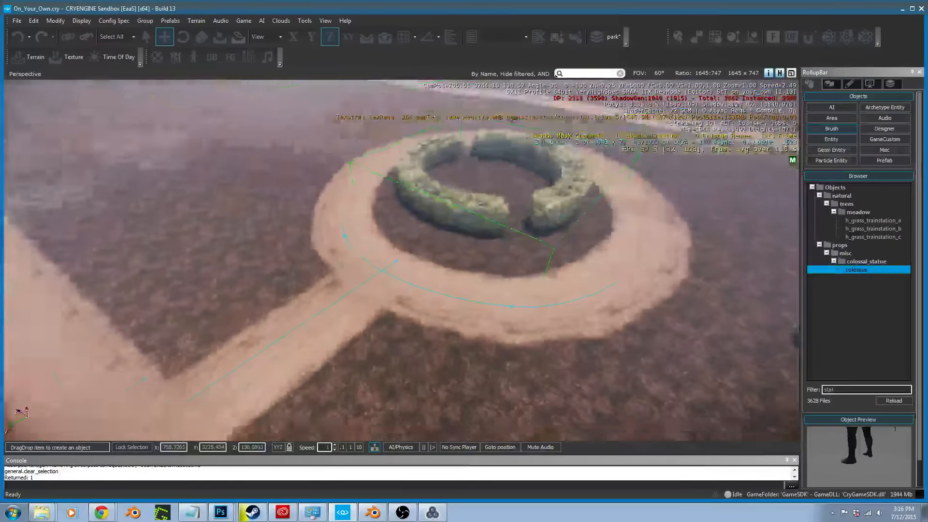
pyautogui.moveTo(842, 270); pyautogui.dragTo(478, 198)
pyautogui.click(481, 200)
pyautogui.moveTo(481, 200); pyautogui.dragTo(485, 155, button='right')
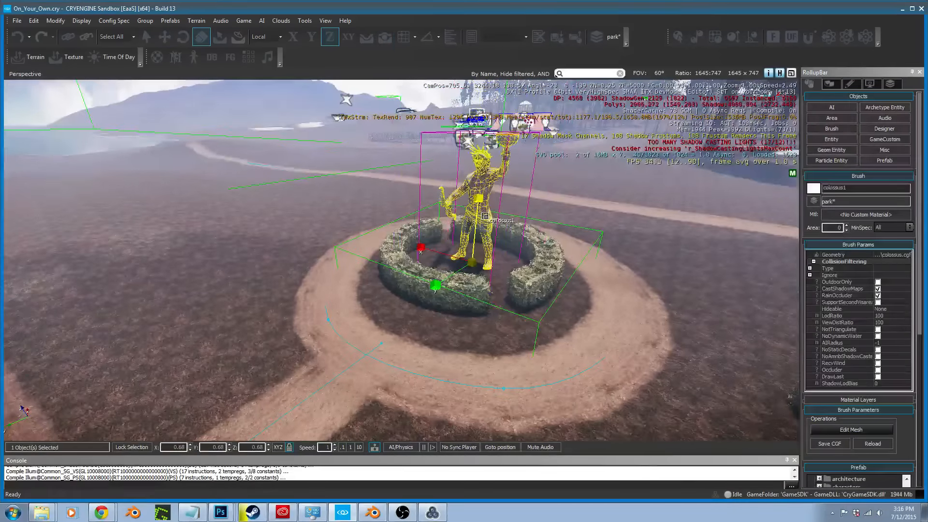
# Select the hedge group together with the statue and shift both within the ring path to about X 714.47, Y 3226.75
pyautogui.press('w')
pyautogui.moveTo(564, 304); pyautogui.dragTo(479, 256, button='right')
pyautogui.press('d')
pyautogui.press('w')
pyautogui.press('s')
pyautogui.press('w')
pyautogui.moveTo(479, 256); pyautogui.dragTo(482, 203, button='middle')
pyautogui.moveTo(483, 203); pyautogui.dragTo(594, 314, button='right')
pyautogui.press('a')
pyautogui.press('w')
pyautogui.press('s')
pyautogui.moveTo(537, 218); pyautogui.dragTo(561, 235, button='right')
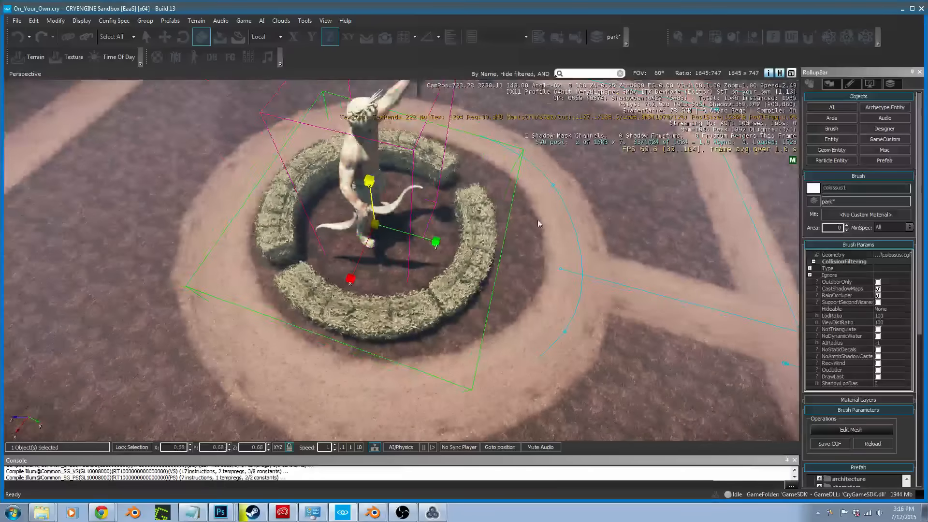
pyautogui.keyDown('ctrl'); pyautogui.click(501, 275); pyautogui.keyUp('ctrl')
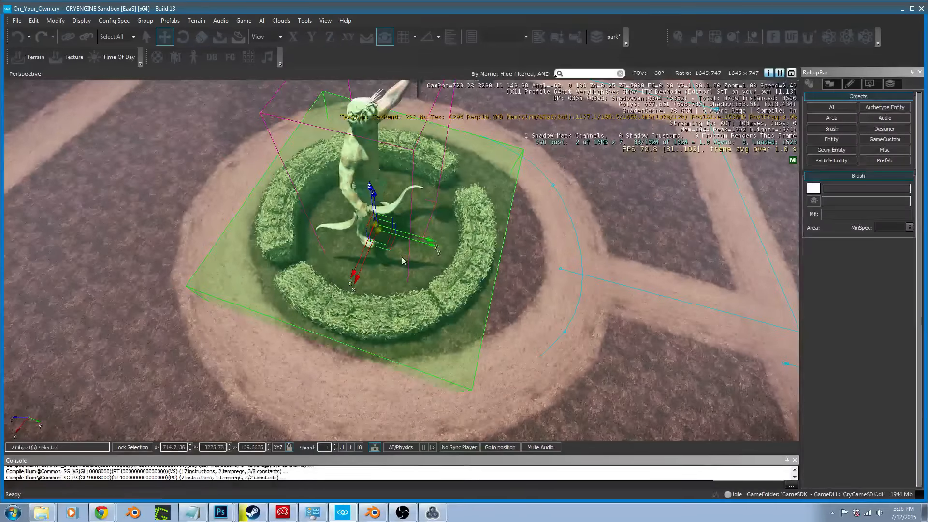
pyautogui.moveTo(383, 244); pyautogui.dragTo(410, 245)
# Duplicate the selected statue and hedge group and place the copy inside the second ring path
pyautogui.press('s')
pyautogui.press('d')
pyautogui.moveTo(404, 245); pyautogui.dragTo(430, 246, button='right')
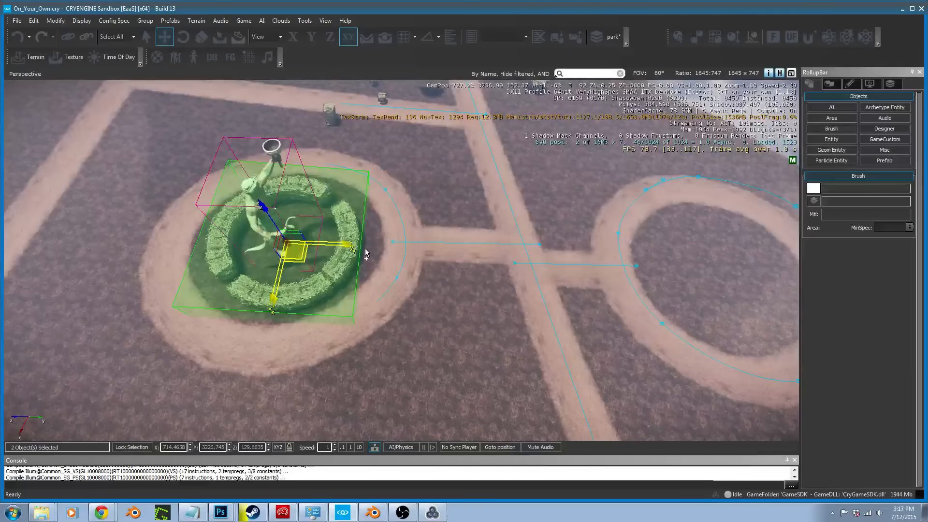
pyautogui.hotkey('ctrl', 'c')
pyautogui.click(720, 269)
pyautogui.moveTo(720, 269); pyautogui.dragTo(627, 255, button='right')
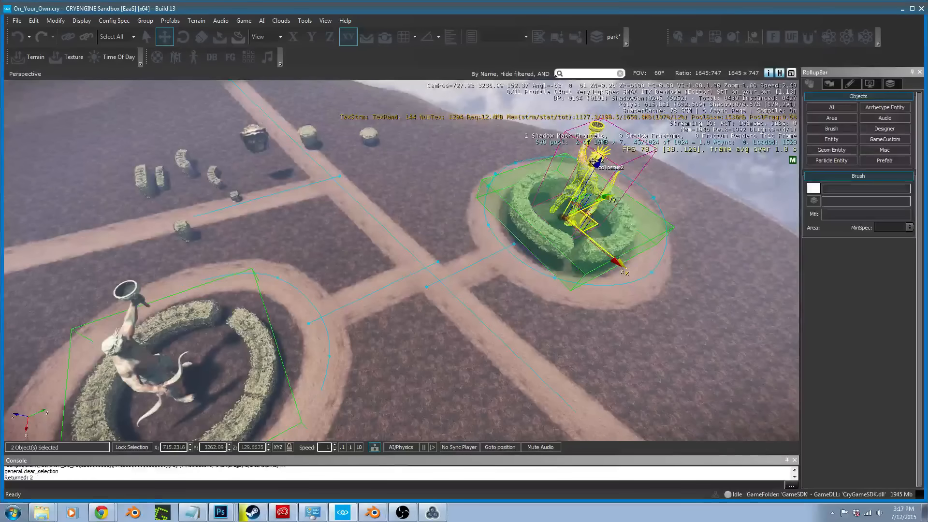
# Lower the copied statue and hedge to about Z 127.67 and shift them to about X 715.35, Y 3263.62
pyautogui.moveTo(593, 165); pyautogui.dragTo(586, 179)
pyautogui.moveTo(585, 179)
pyautogui.mouseDown(button='right')
pyautogui.moveTo(594, 177)
pyautogui.moveTo(522, 308)
pyautogui.mouseUp(button='right')
pyautogui.press('w')
pyautogui.press('d')
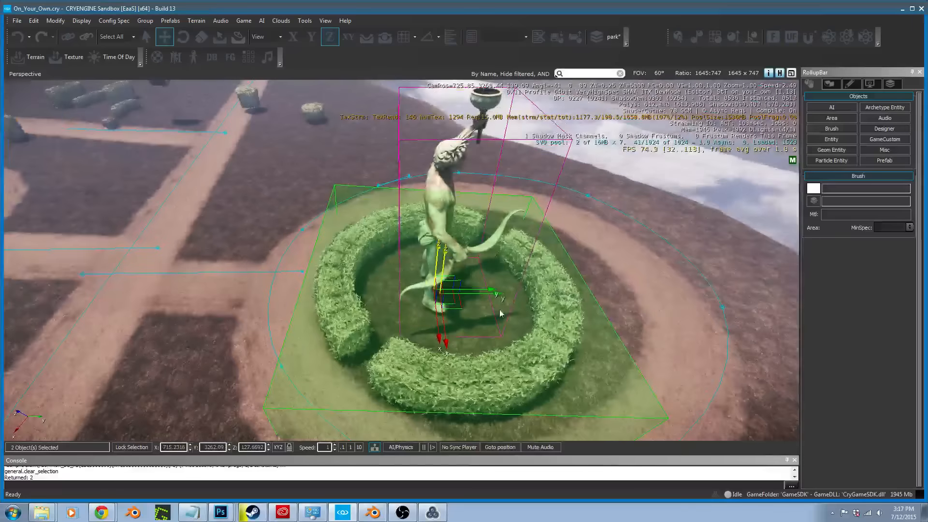
pyautogui.moveTo(463, 306); pyautogui.dragTo(493, 308)
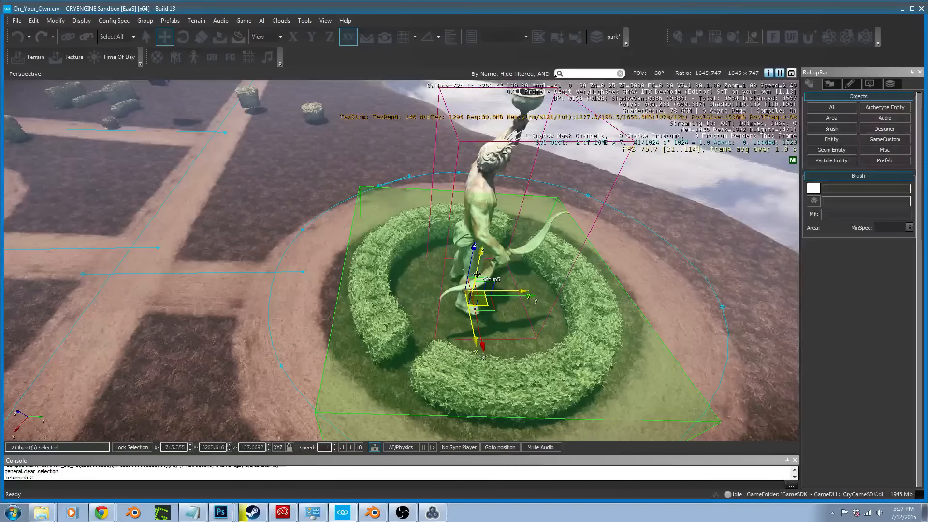
# Examine both statue and hedge circles from a distance to compare their placement within the ring paths
pyautogui.moveTo(493, 292); pyautogui.dragTo(493, 266, button='right')
pyautogui.press('a')
pyautogui.press('s')
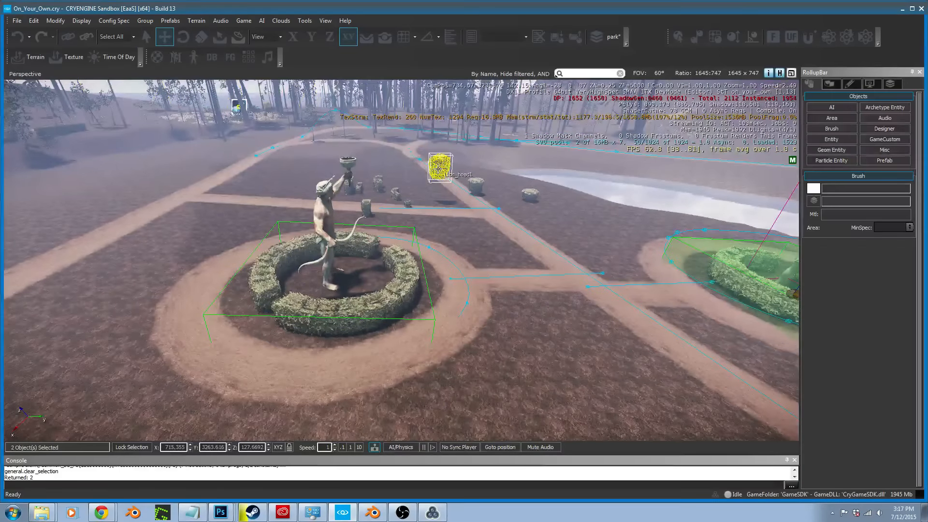
pyautogui.moveTo(509, 280); pyautogui.dragTo(556, 276, button='right')
pyautogui.press('w')
pyautogui.moveTo(556, 73); pyautogui.dragTo(556, 75, button='right')
pyautogui.press('w')
pyautogui.moveTo(401, 261); pyautogui.dragTo(430, 288, button='right')
pyautogui.press('s')
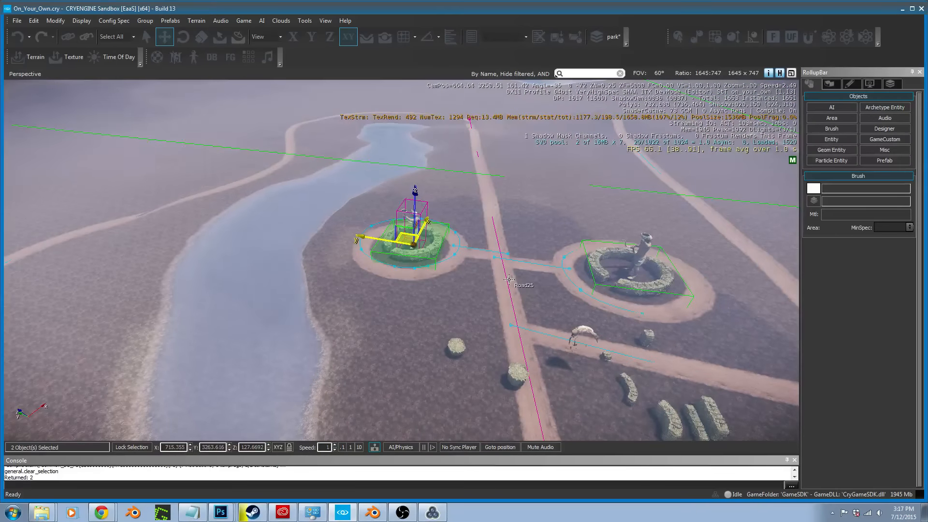
# Shift the copied statue and hedge along X to about 714.69 to centre them in the second ring path
pyautogui.press('w')
pyautogui.press('a')
pyautogui.moveTo(445, 296); pyautogui.dragTo(670, 288, button='right')
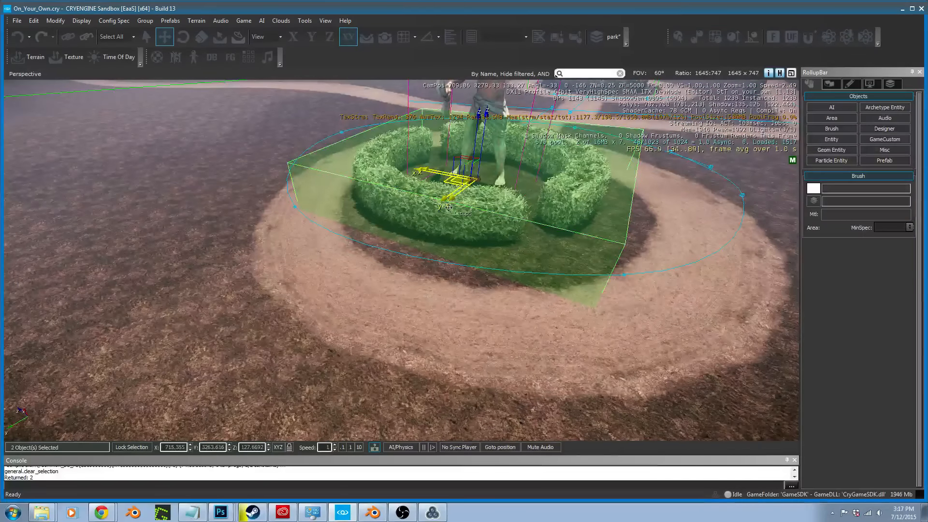
pyautogui.moveTo(418, 171); pyautogui.dragTo(432, 172)
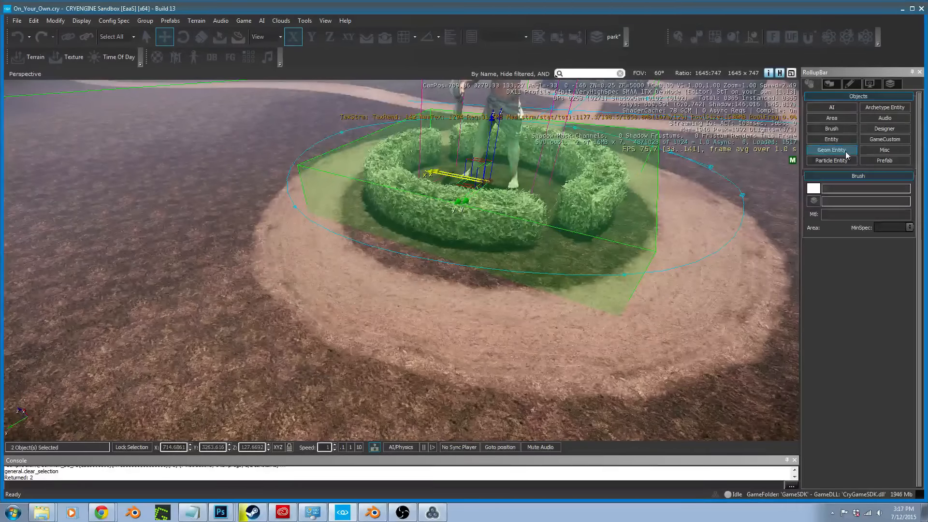
# Search the brush library for "benche" and look through the chairs_benches folder
pyautogui.moveTo(752, 212); pyautogui.dragTo(845, 189, button='right')
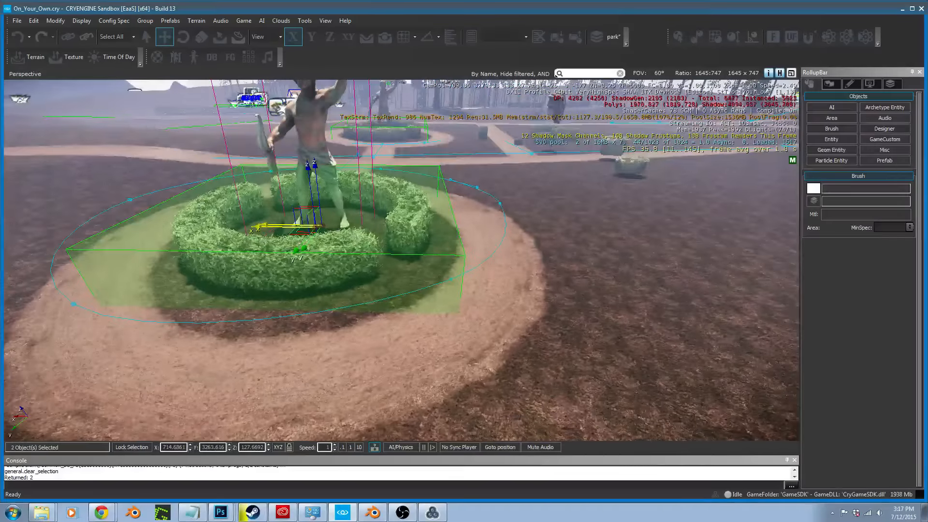
pyautogui.moveTo(529, 234); pyautogui.dragTo(528, 235, button='right')
pyautogui.click(832, 129)
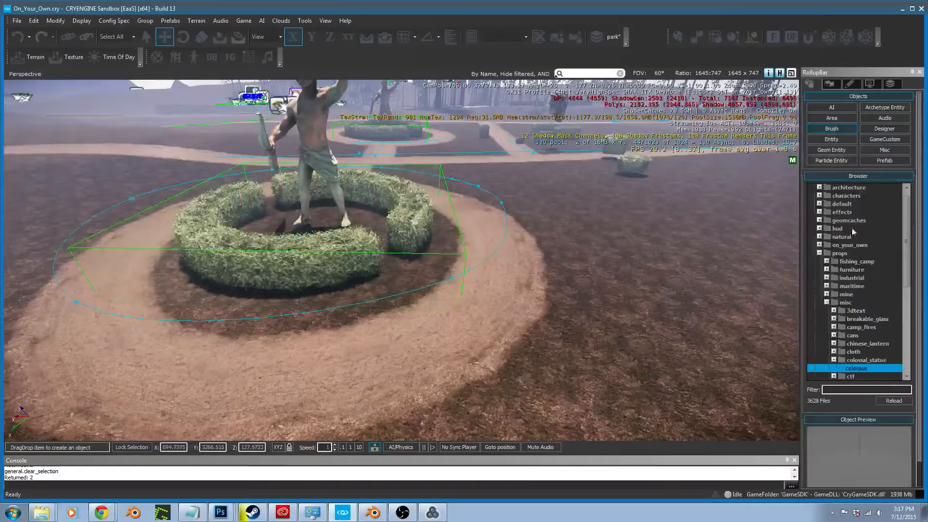
pyautogui.click(848, 390)
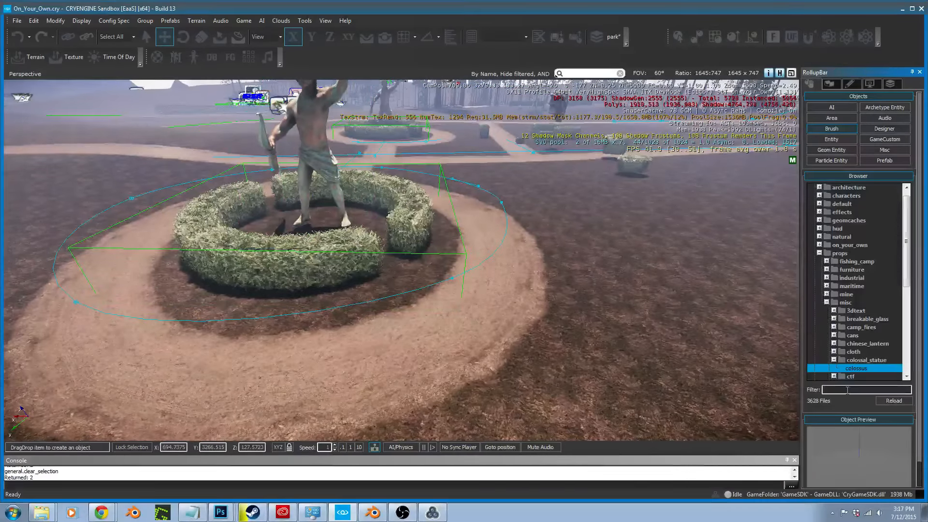
pyautogui.write('benche')
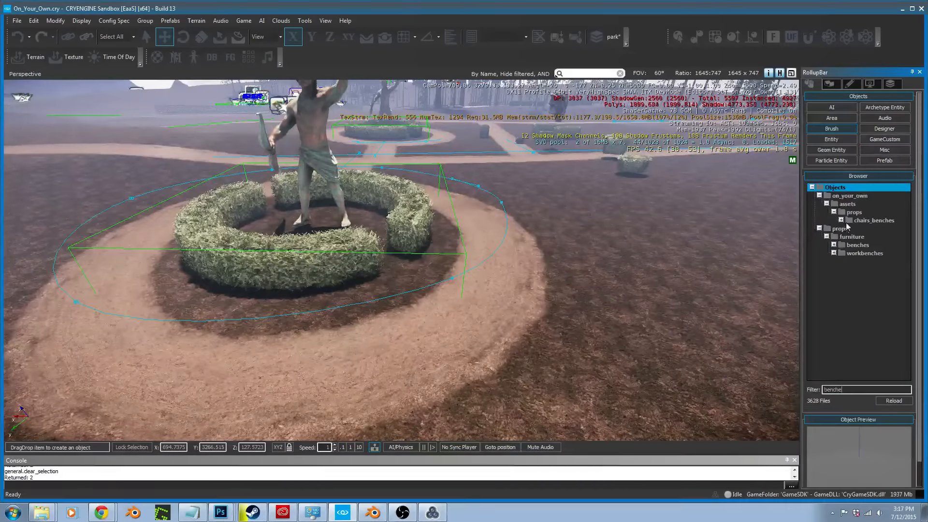
pyautogui.click(842, 221)
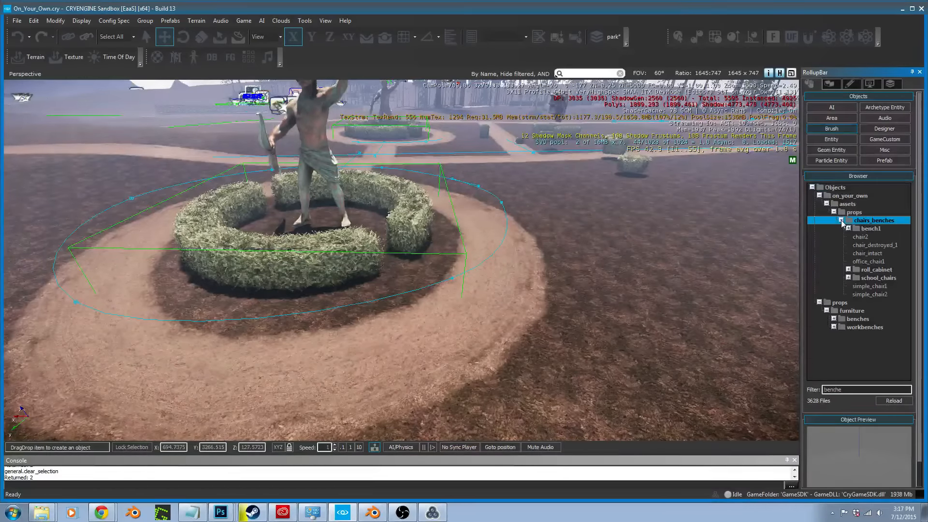
pyautogui.click(841, 221)
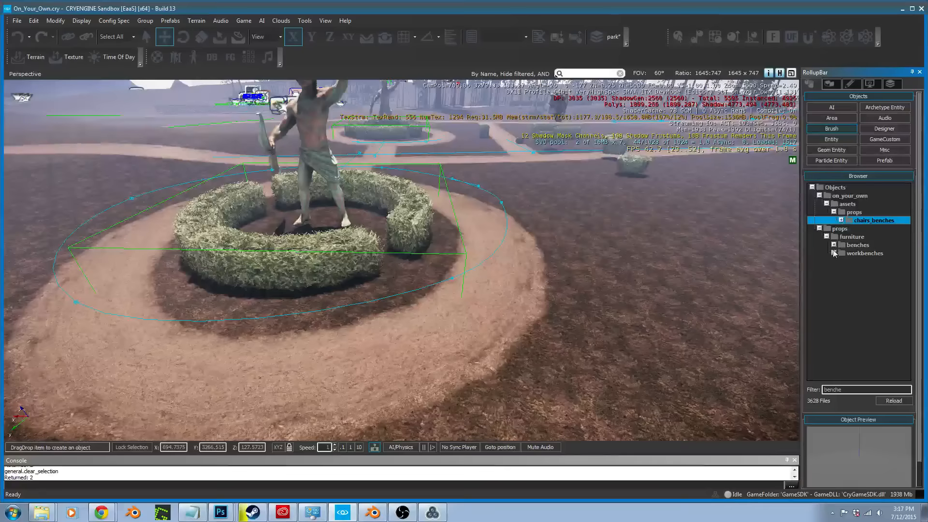
# Preview the models in the furniture benches folder and place bench_a beside the second ring path
pyautogui.click(834, 246)
pyautogui.click(852, 270)
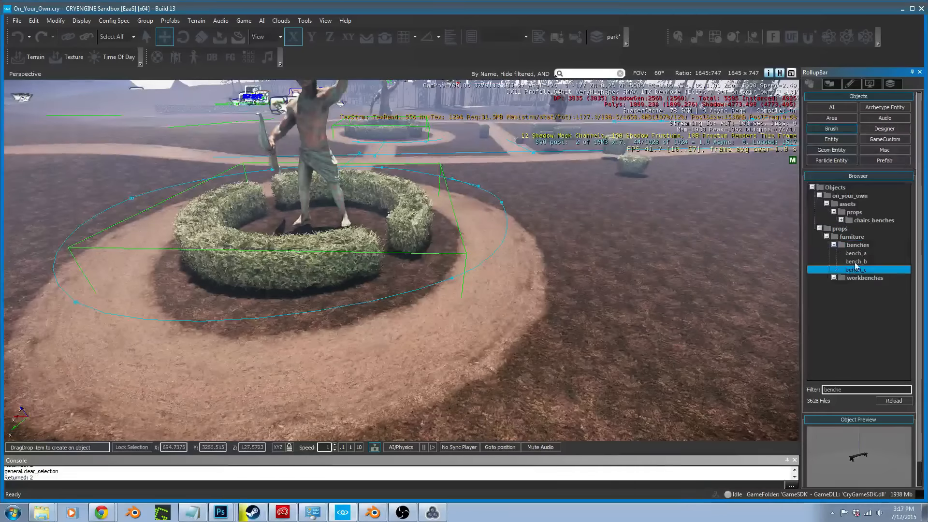
pyautogui.click(859, 261)
pyautogui.click(862, 255)
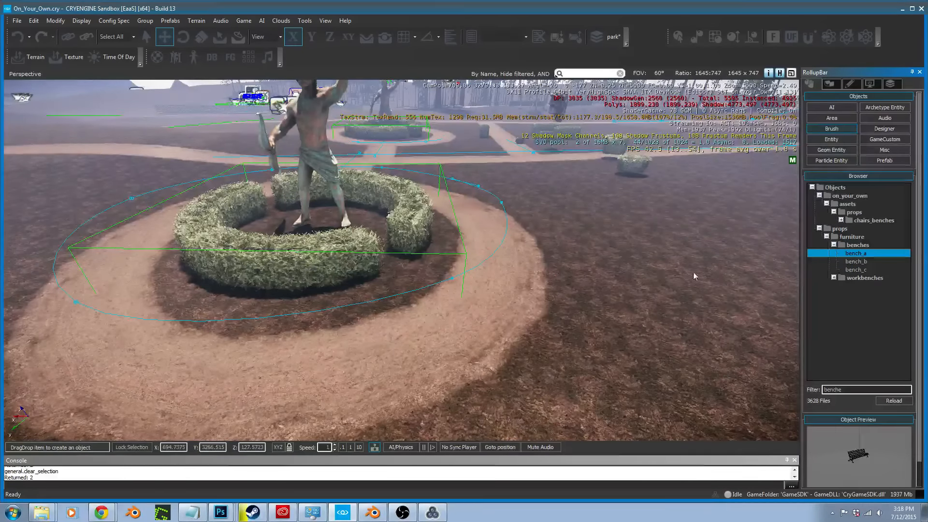
pyautogui.moveTo(694, 276); pyautogui.dragTo(629, 279)
pyautogui.click(573, 282)
# Rotate the bench to 73 degrees about Z to face the path and move it to the path's edge at about X 703.97, Y 3268.7
pyautogui.press('w')
pyautogui.moveTo(573, 283)
pyautogui.mouseDown(button='right')
pyautogui.moveTo(595, 270)
pyautogui.moveTo(629, 277)
pyautogui.mouseUp(button='right')
pyautogui.press('3')
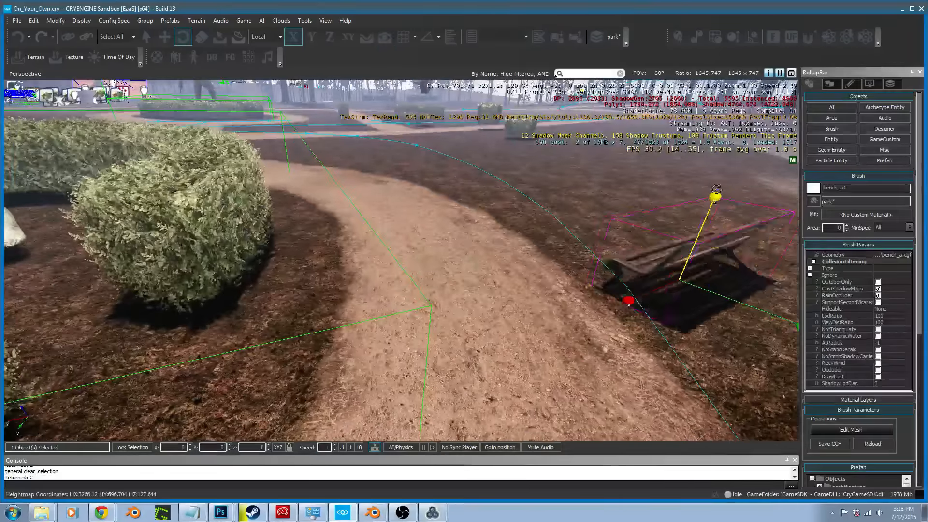
pyautogui.moveTo(715, 198); pyautogui.dragTo(711, 162)
pyautogui.press('1')
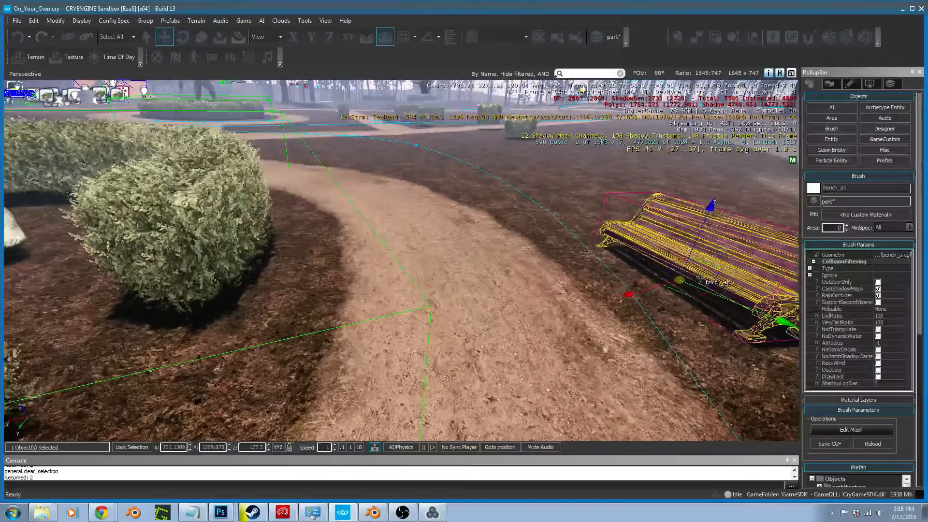
pyautogui.moveTo(696, 298); pyautogui.dragTo(647, 302)
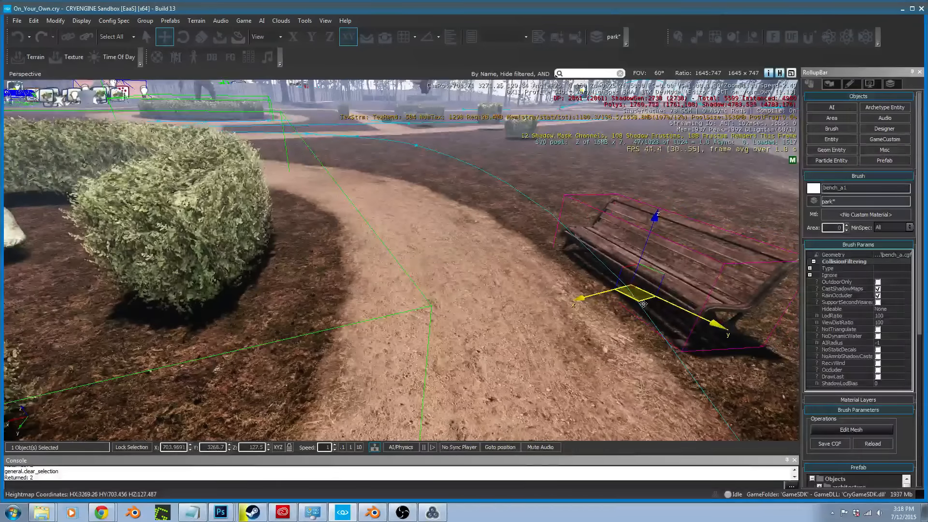
# Adjust the bench's height to the ground and tilt it 2 degrees about Y to follow the slope
pyautogui.moveTo(644, 304); pyautogui.dragTo(644, 303, button='right')
pyautogui.press('z')
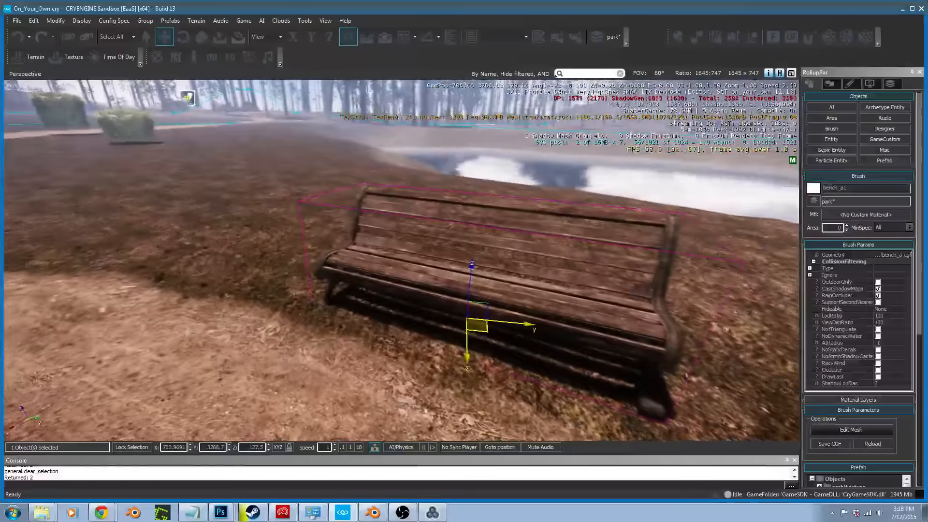
pyautogui.moveTo(472, 268); pyautogui.dragTo(474, 267)
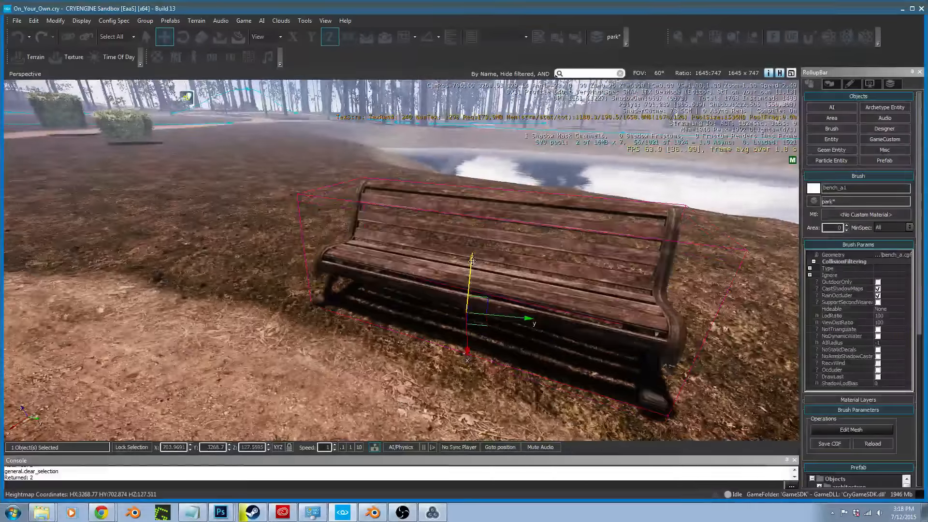
pyautogui.press('2')
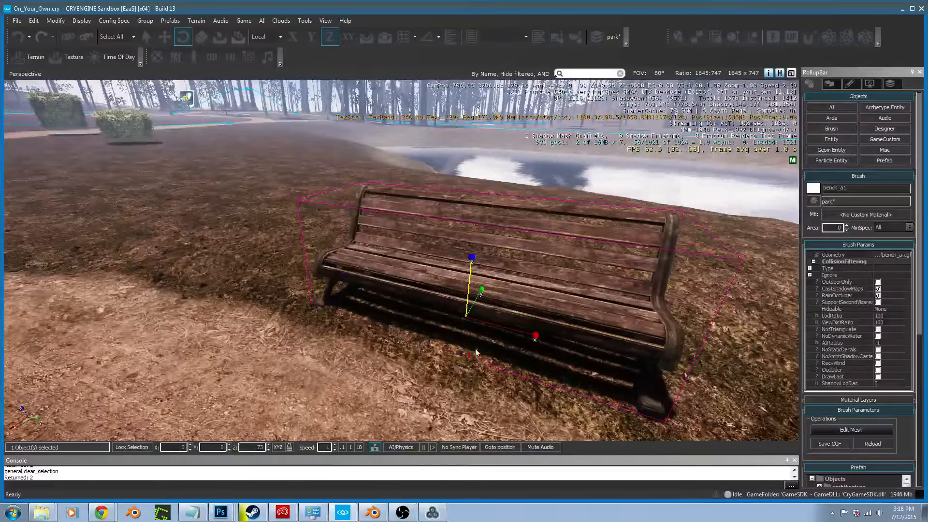
pyautogui.moveTo(483, 290); pyautogui.dragTo(488, 289)
# View the straight park path and search the brush library for "fence"
pyautogui.scroll(-5, 488, 289)
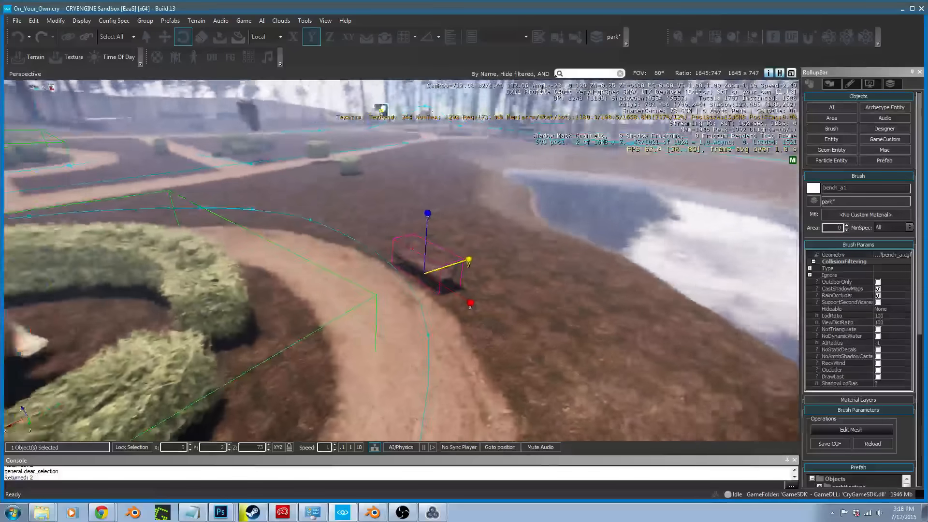
pyautogui.scroll(3, 488, 289)
pyautogui.moveTo(489, 288); pyautogui.dragTo(573, 221, button='right')
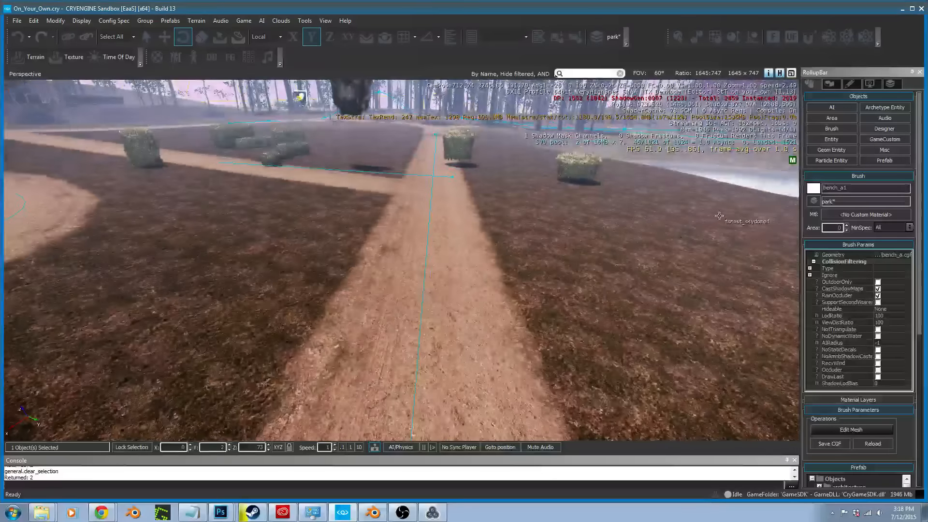
pyautogui.click(832, 128)
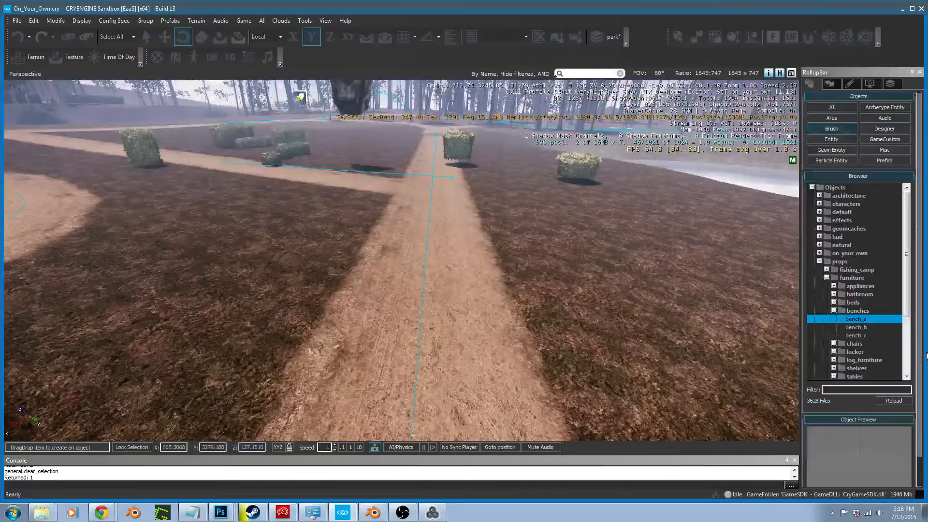
pyautogui.click(834, 311)
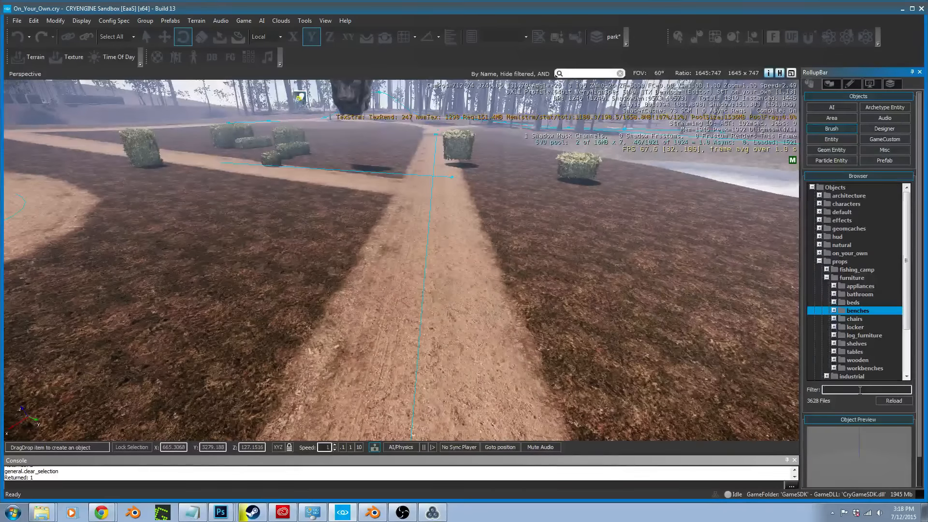
pyautogui.write('fence')
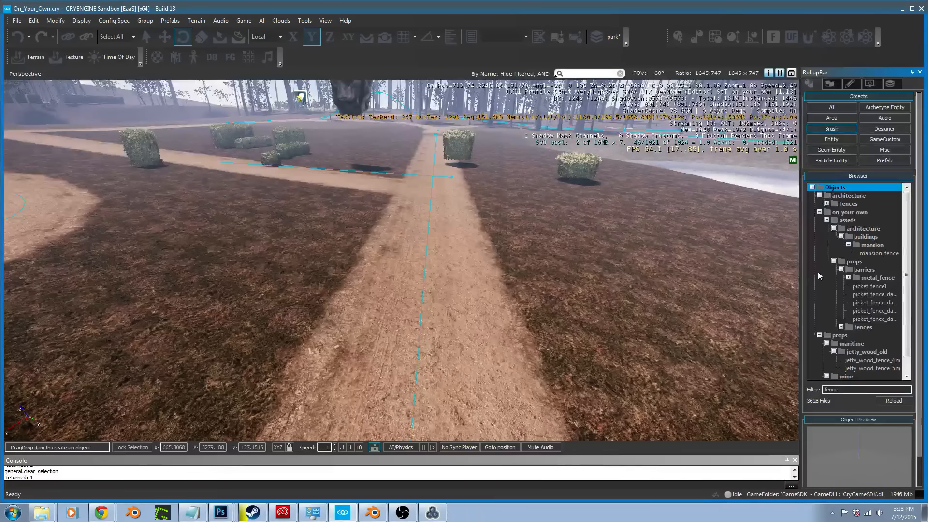
# Widen the object browser, expand the architecture fences and preview the two lattice fence models
pyautogui.moveTo(801, 275); pyautogui.dragTo(768, 274)
pyautogui.click(794, 204)
pyautogui.click(794, 204)
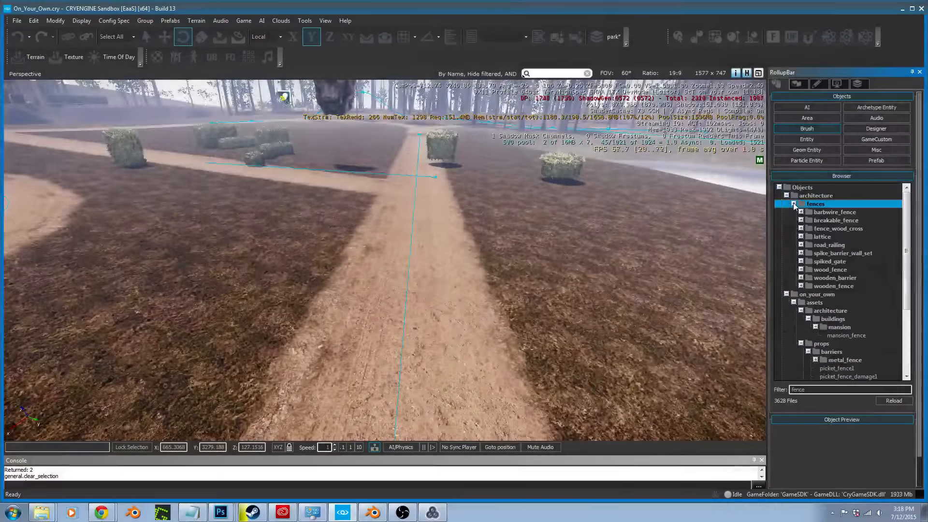
pyautogui.click(801, 236)
pyautogui.click(824, 245)
pyautogui.click(830, 253)
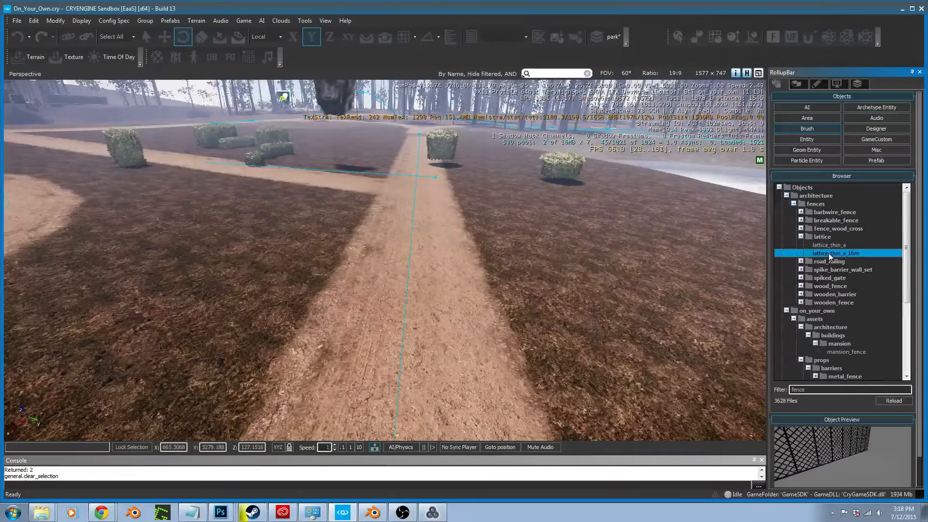
# Place a lattice_thin_a_16m fence beside the straight park path and rotate it 7 degrees about Z to run along it
pyautogui.moveTo(835, 256)
pyautogui.mouseDown()
pyautogui.moveTo(487, 259)
pyautogui.moveTo(505, 247)
pyautogui.mouseUp()
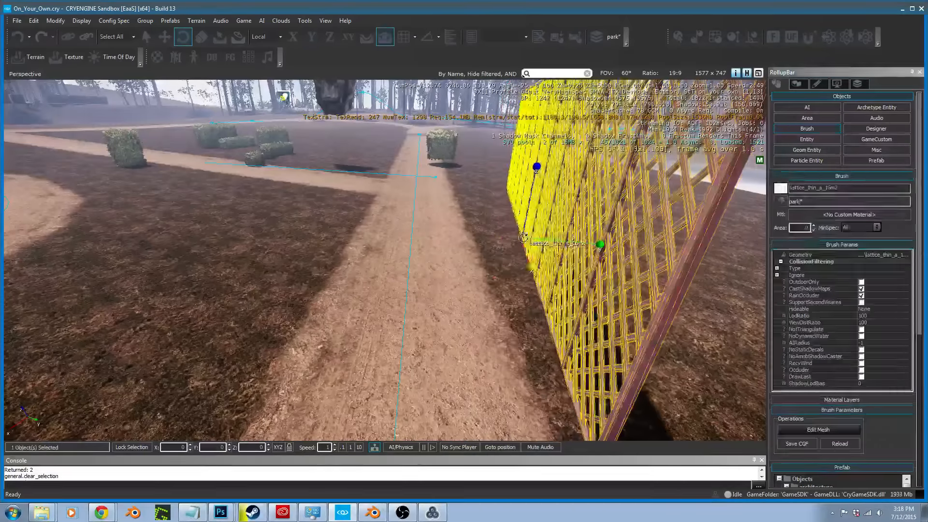
pyautogui.moveTo(506, 247)
pyautogui.mouseDown(button='right')
pyautogui.moveTo(554, 248)
pyautogui.moveTo(530, 247)
pyautogui.mouseUp(button='right')
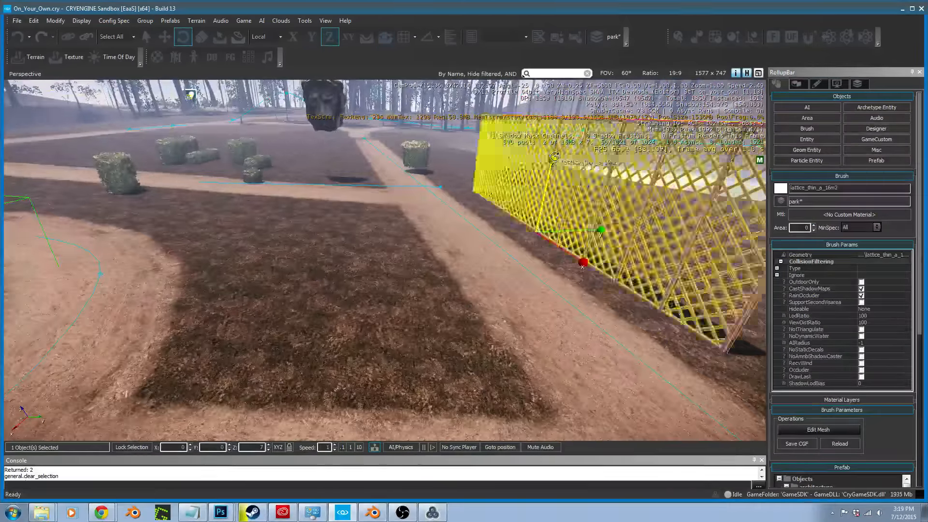
# Try scaling the lattice fence down uniformly to 0.56 and undo the scaling
pyautogui.press('3')
pyautogui.moveTo(557, 170); pyautogui.dragTo(552, 185)
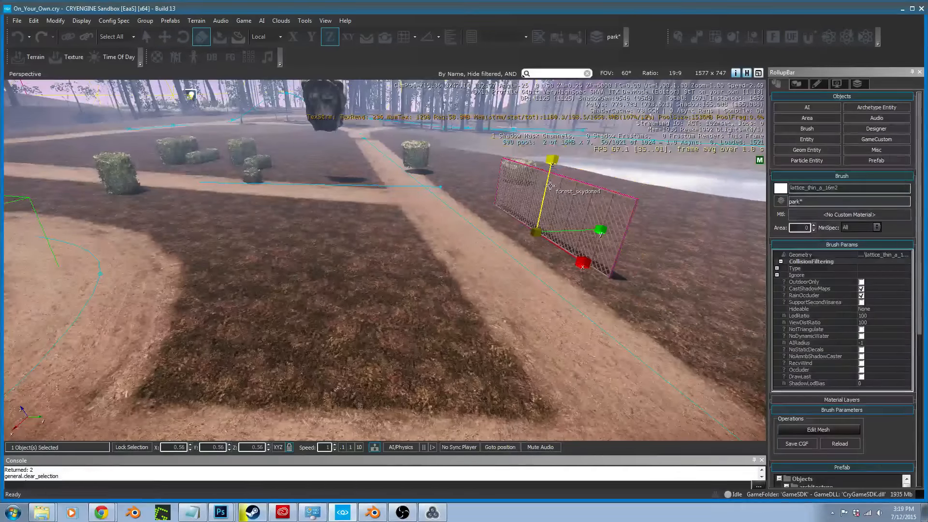
pyautogui.hotkey('ctrl', 'z')
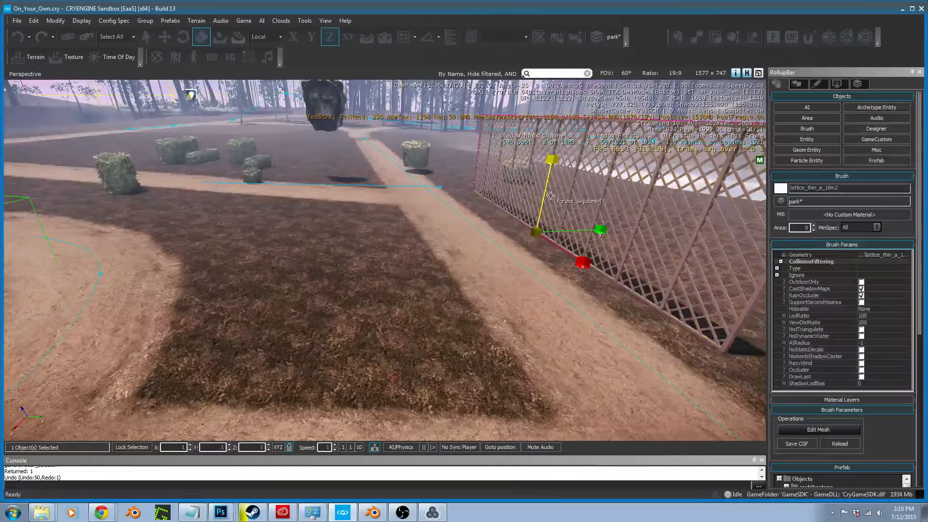
pyautogui.moveTo(551, 194)
pyautogui.mouseDown(button='right')
pyautogui.moveTo(424, 247)
pyautogui.moveTo(546, 203)
pyautogui.mouseUp(button='right')
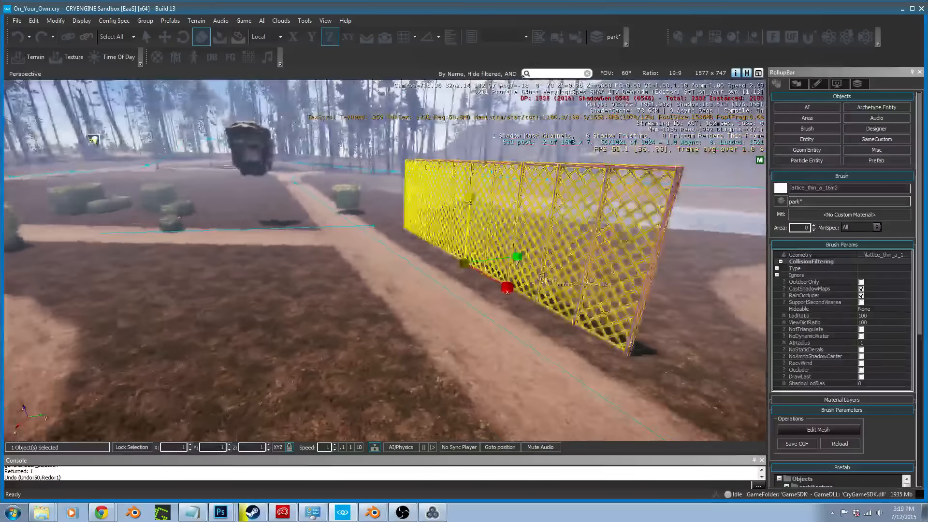
# Search the brush library for "fence" and preview the wood_fence 4m, gate and door models
pyautogui.click(807, 129)
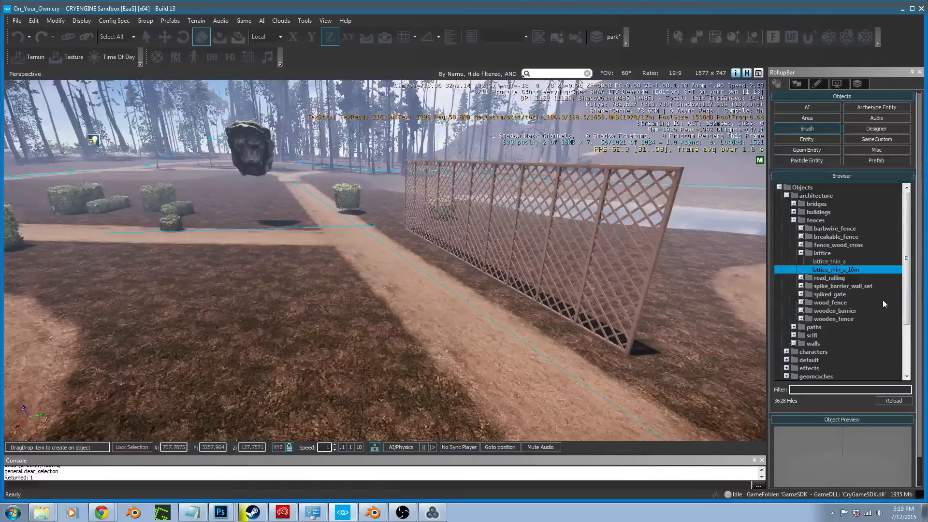
pyautogui.moveTo(837, 269); pyautogui.dragTo(621, 265)
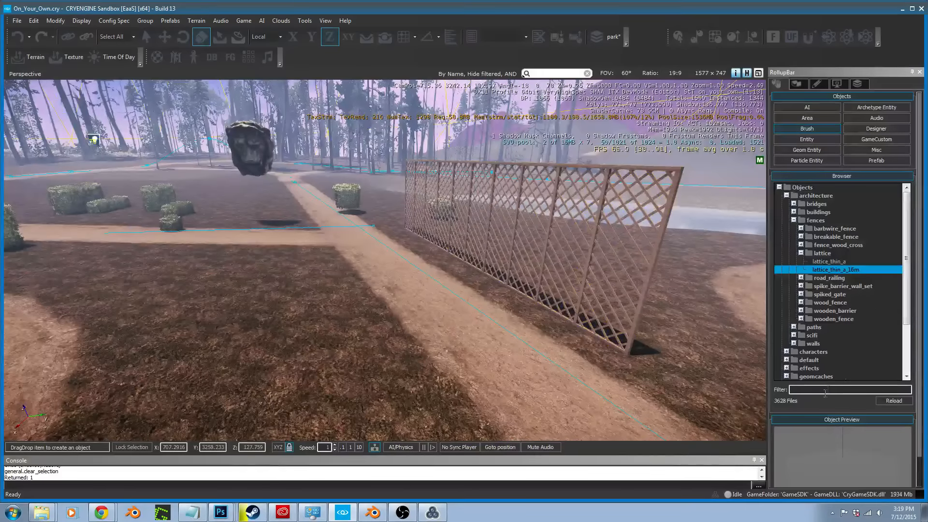
pyautogui.click(825, 392)
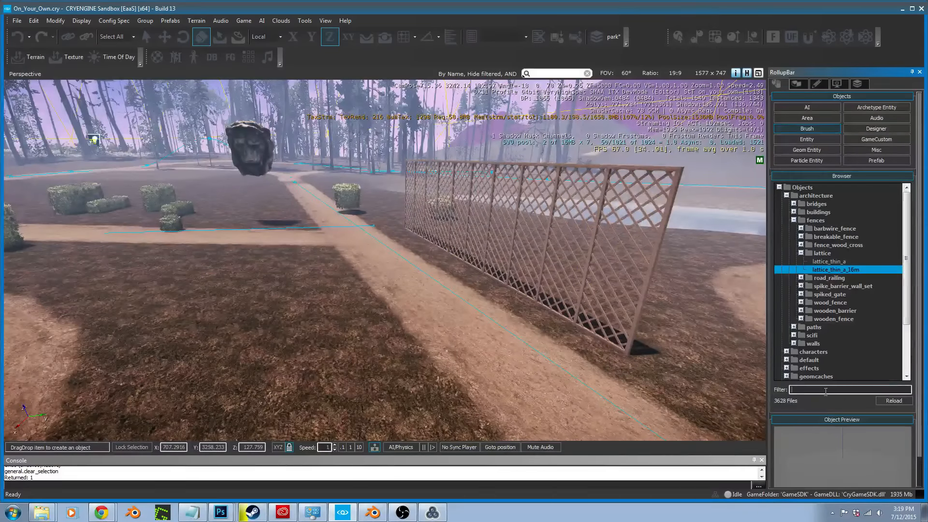
pyautogui.write('fence')
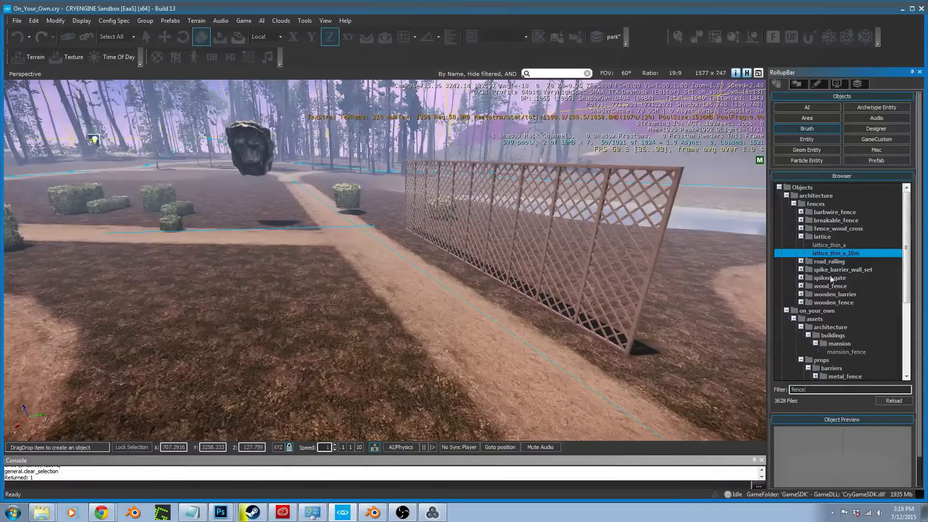
pyautogui.click(802, 287)
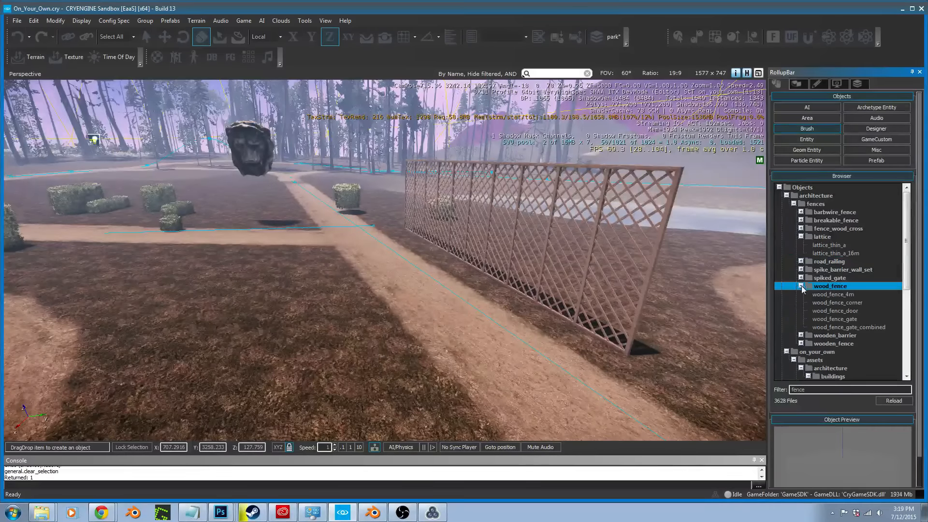
pyautogui.click(843, 295)
pyautogui.click(833, 320)
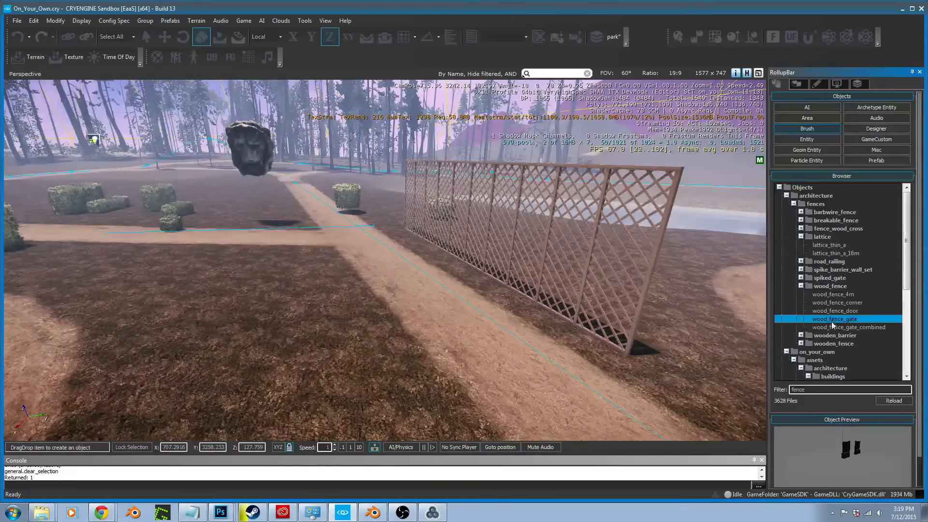
pyautogui.click(830, 312)
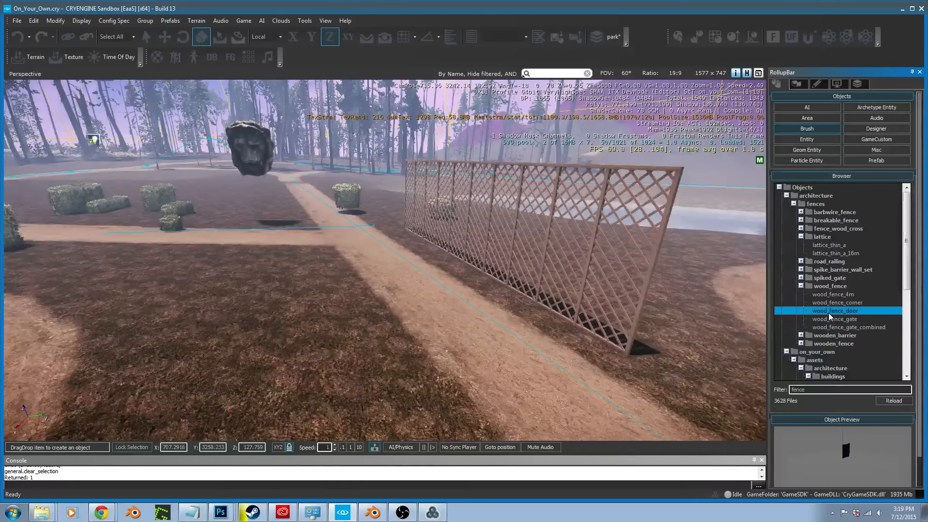
pyautogui.click(802, 287)
# Expand the fence_wood_cross folder and preview its 3m, 4m, damaged, corner and post models
pyautogui.click(801, 228)
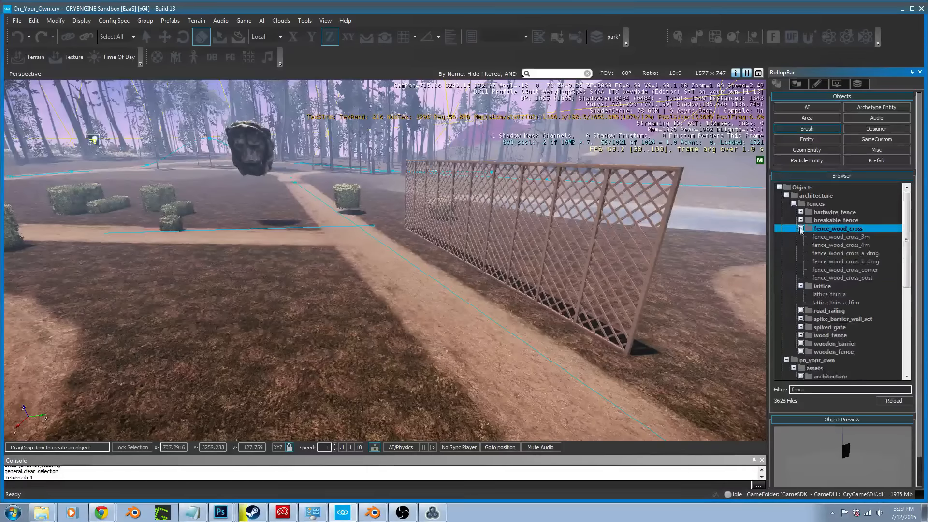
pyautogui.click(841, 237)
pyautogui.click(846, 244)
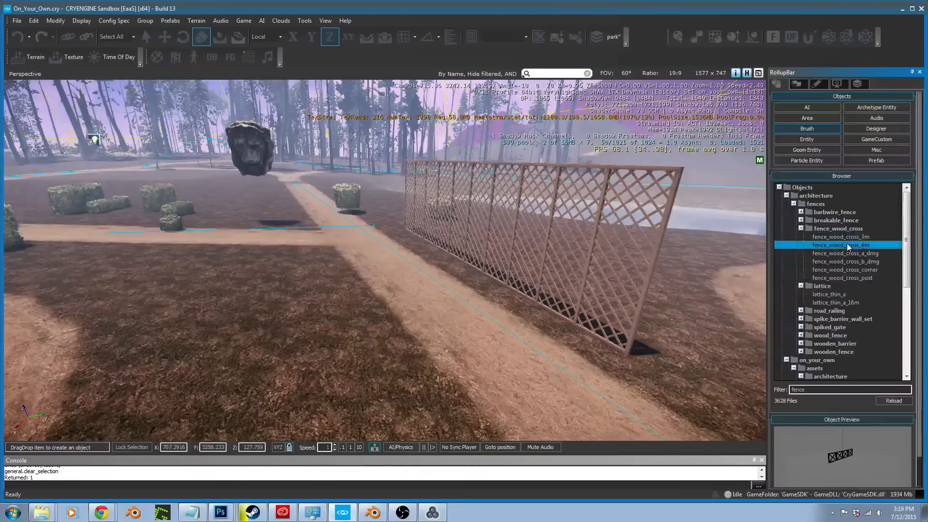
pyautogui.click(855, 255)
pyautogui.click(855, 263)
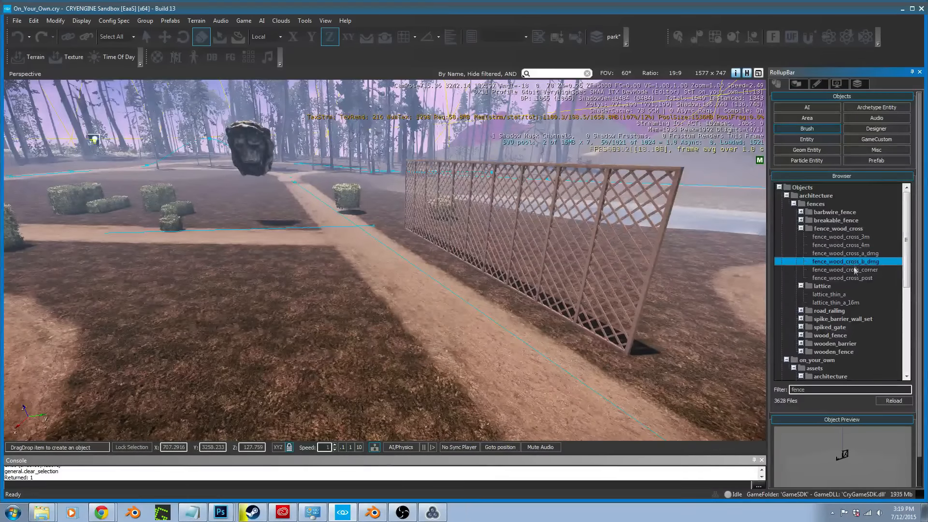
pyautogui.click(855, 270)
pyautogui.click(855, 276)
pyautogui.click(854, 273)
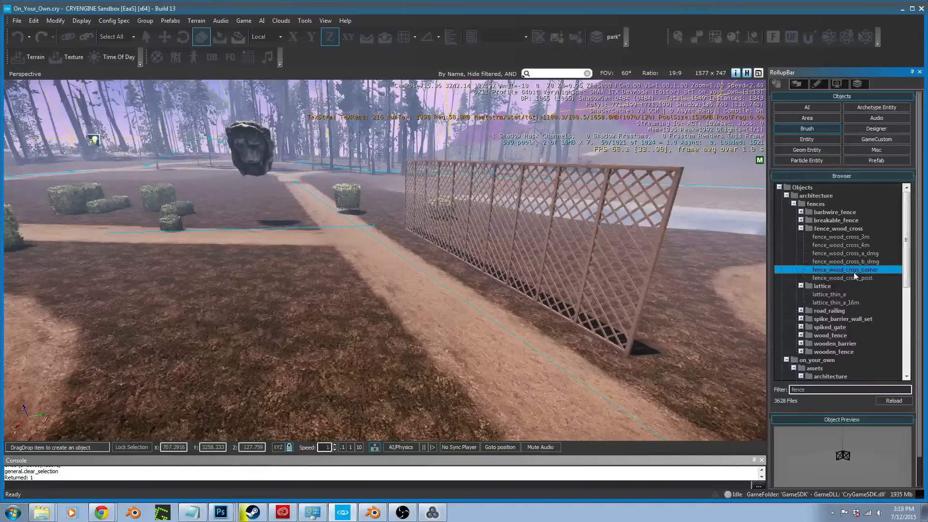
# Place a fence_wood_cross_4m fence on the path edge opposite the lattice and rotate it 10 degrees about Z
pyautogui.moveTo(848, 245)
pyautogui.mouseDown()
pyautogui.moveTo(507, 270)
pyautogui.moveTo(394, 334)
pyautogui.mouseUp()
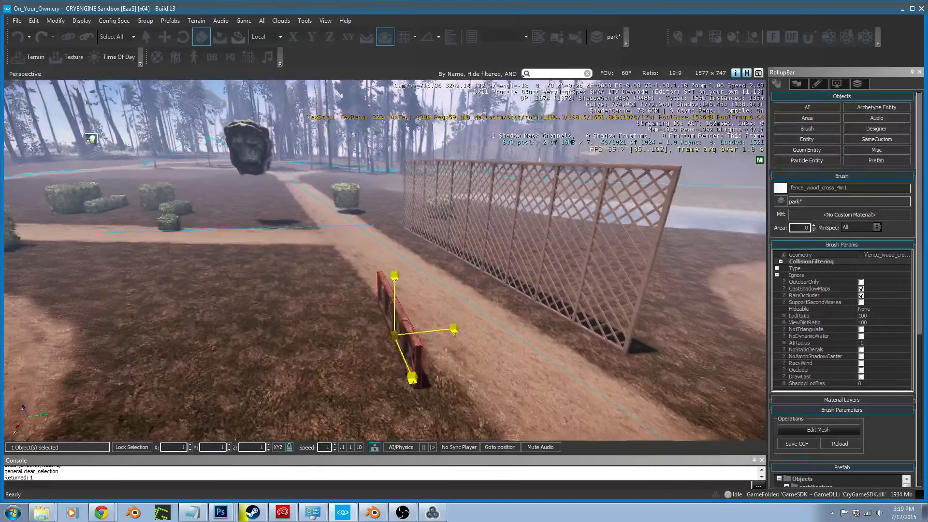
pyautogui.press('w')
pyautogui.moveTo(394, 335)
pyautogui.mouseDown(button='right')
pyautogui.moveTo(411, 353)
pyautogui.moveTo(358, 372)
pyautogui.moveTo(402, 317)
pyautogui.mouseUp(button='right')
pyautogui.press('w')
pyautogui.press('3')
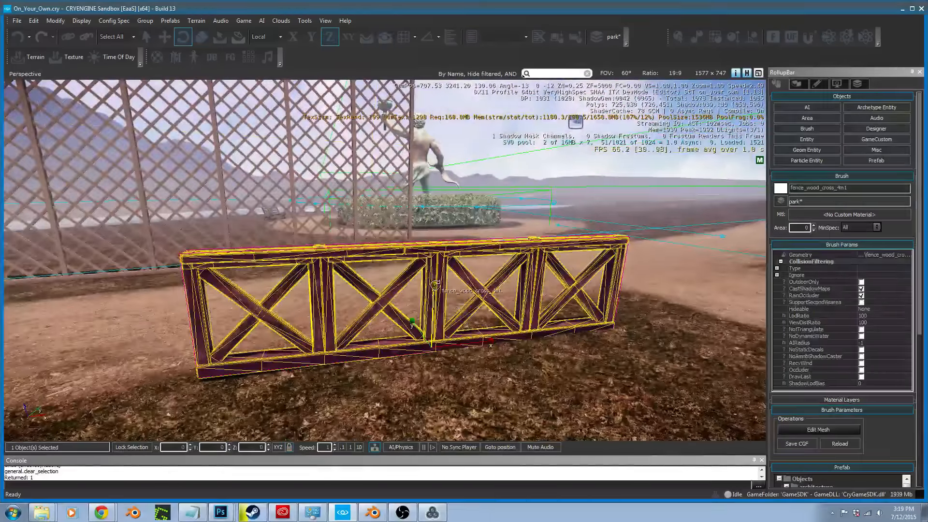
pyautogui.moveTo(437, 286); pyautogui.dragTo(437, 281)
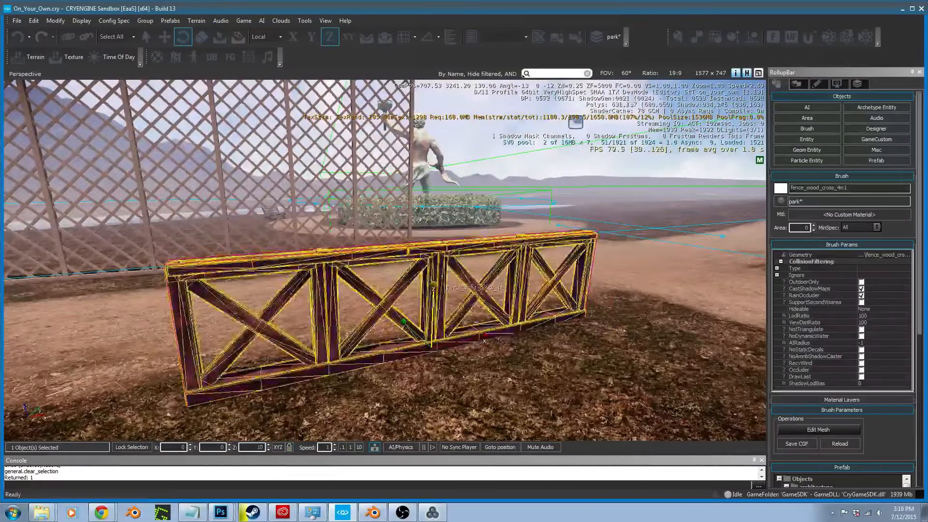
pyautogui.press('w')
pyautogui.moveTo(437, 290); pyautogui.dragTo(556, 315, button='right')
pyautogui.press('s')
pyautogui.press('a')
pyautogui.moveTo(492, 270); pyautogui.dragTo(495, 271, button='right')
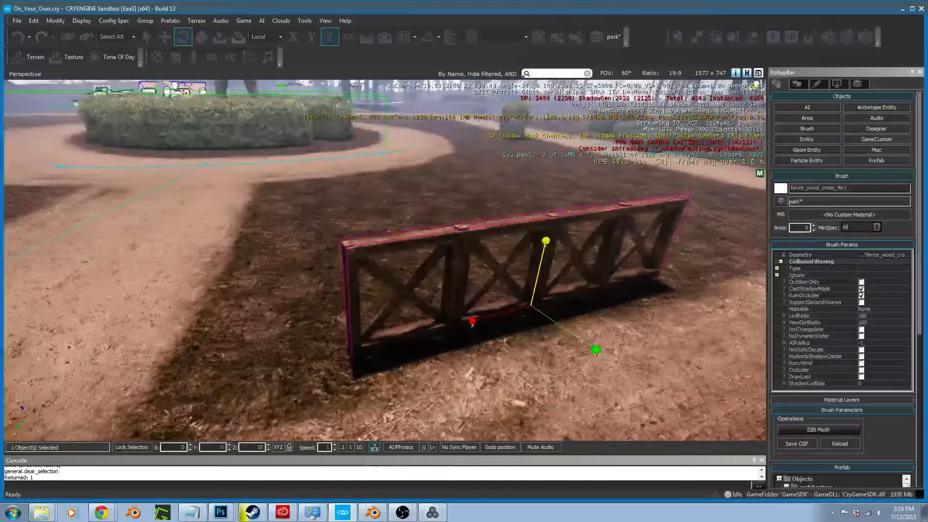
# Search the brush library for "fence" and preview fence_squares_4x in the on_your_own props fences folder
pyautogui.click(808, 130)
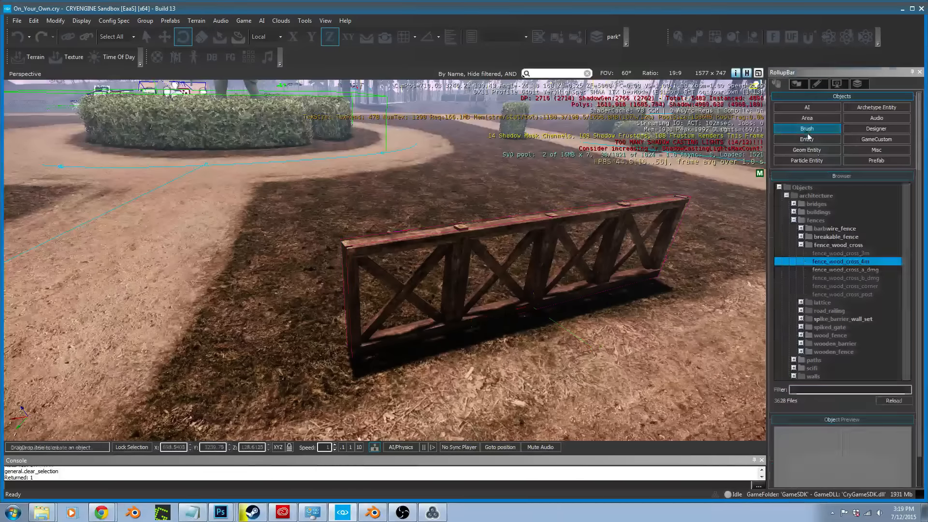
pyautogui.click(829, 392)
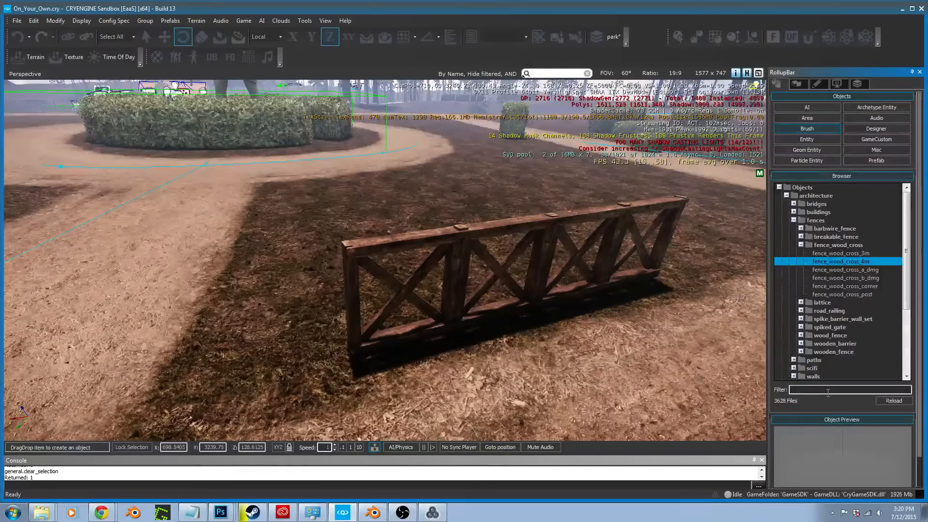
pyautogui.write('fence')
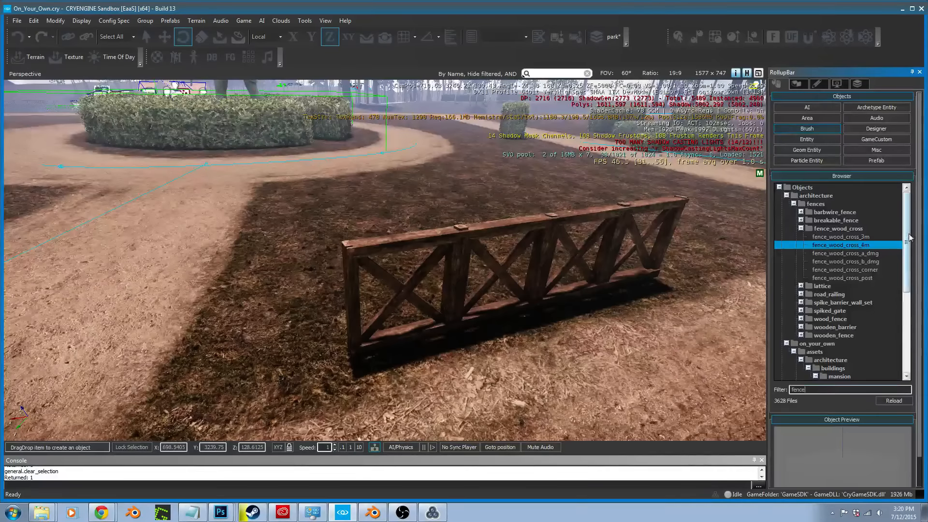
pyautogui.moveTo(910, 237); pyautogui.dragTo(904, 301)
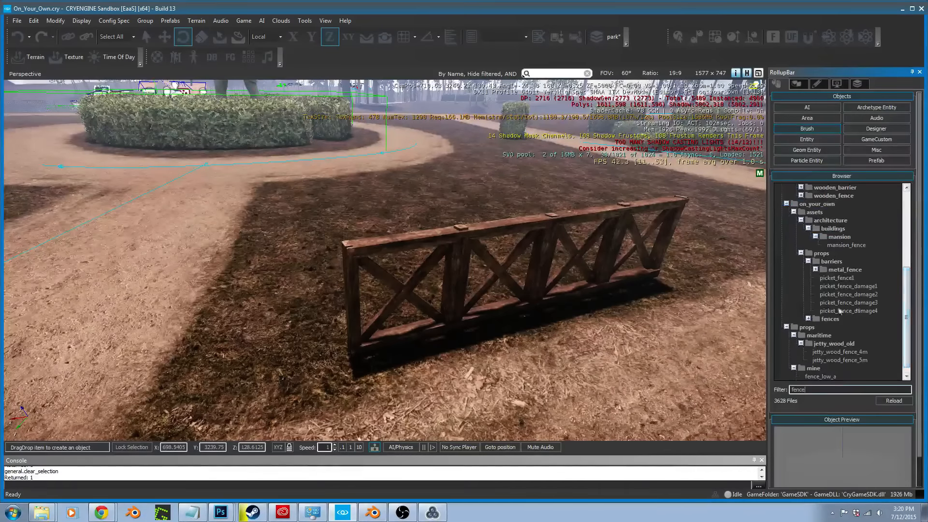
pyautogui.doubleClick(830, 319)
pyautogui.click(847, 336)
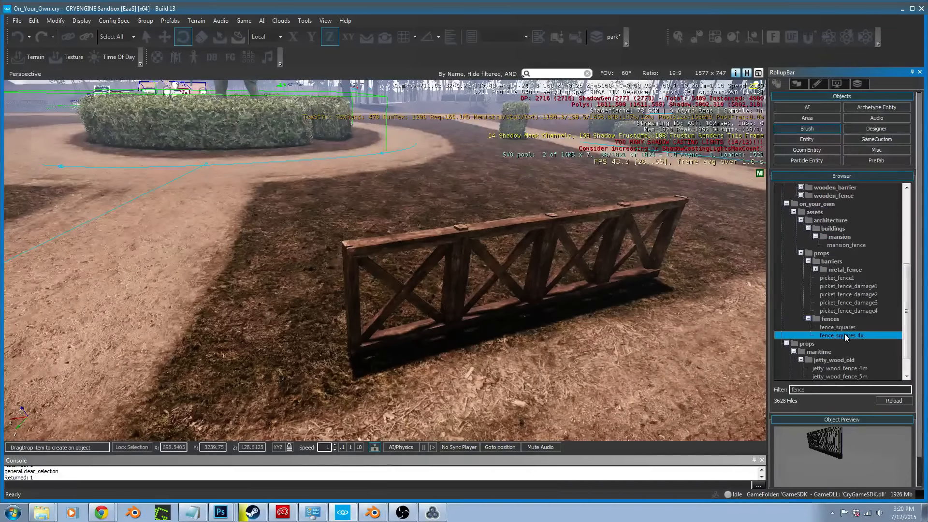
pyautogui.click(808, 318)
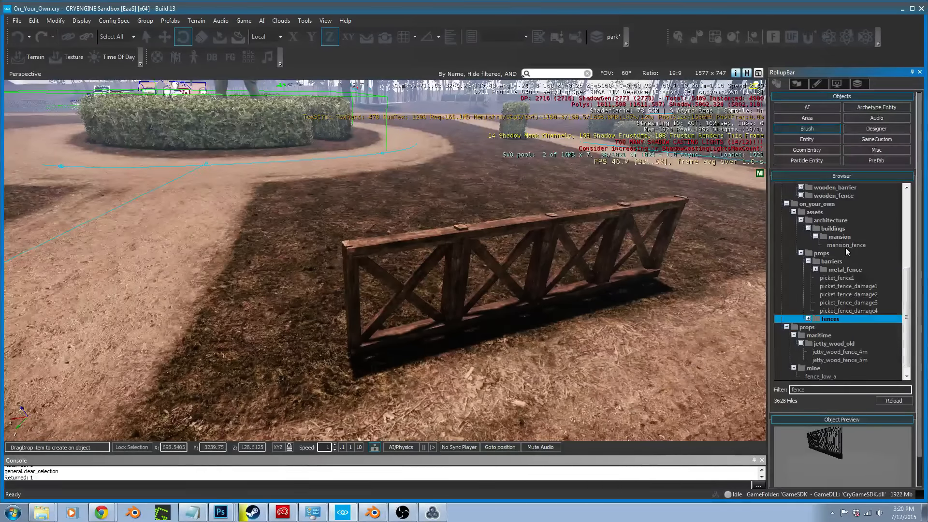
pyautogui.click(809, 319)
# Place a fence_squares_4x fence on the grass behind the wooden cross fence and rotate it 103 degrees about Z
pyautogui.click(846, 336)
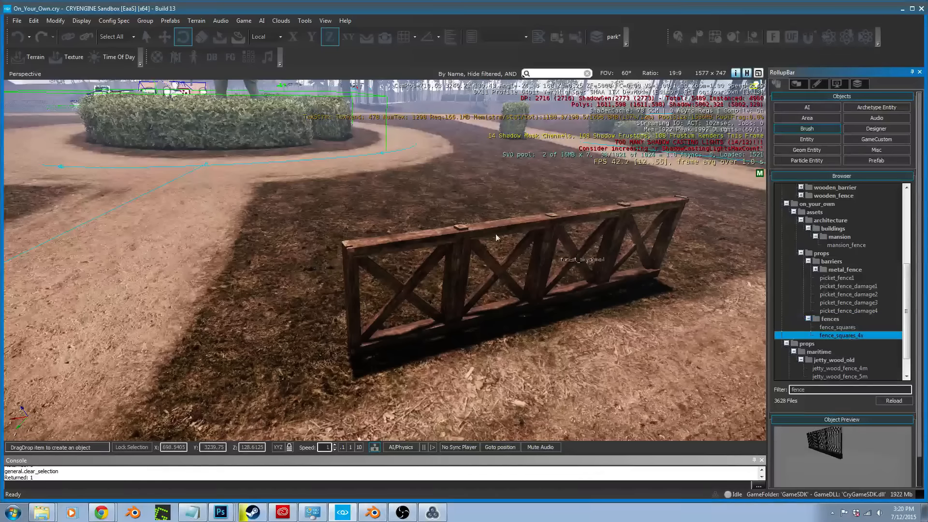
pyautogui.moveTo(497, 237); pyautogui.dragTo(470, 199)
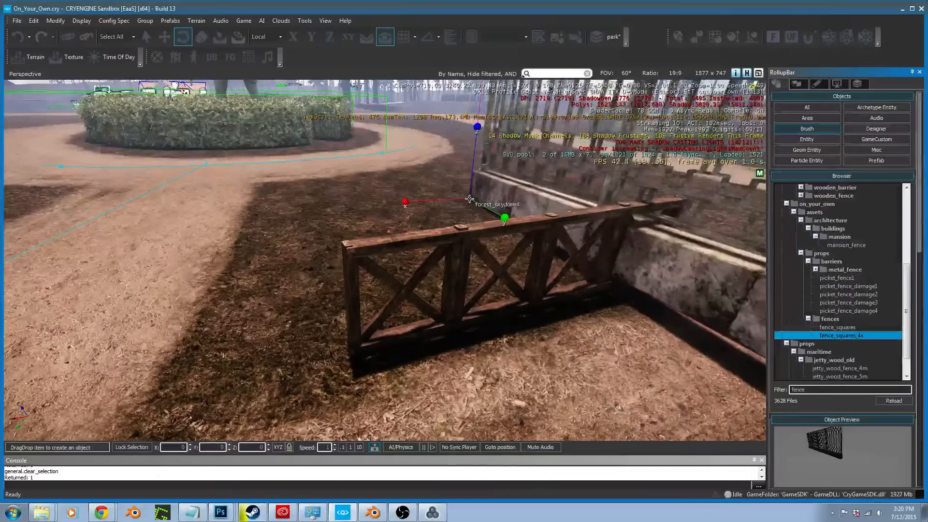
pyautogui.click(469, 199)
pyautogui.moveTo(468, 197); pyautogui.dragTo(441, 172, button='right')
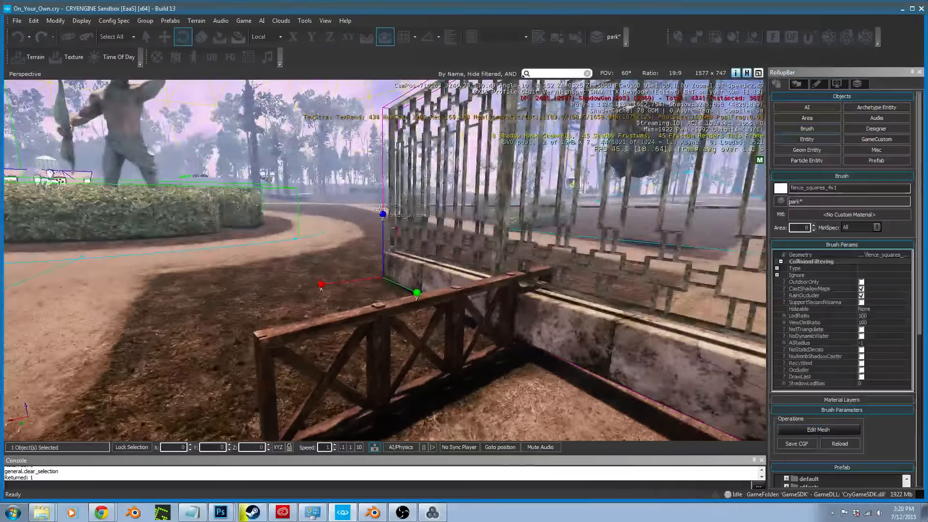
pyautogui.moveTo(379, 208); pyautogui.dragTo(423, 161)
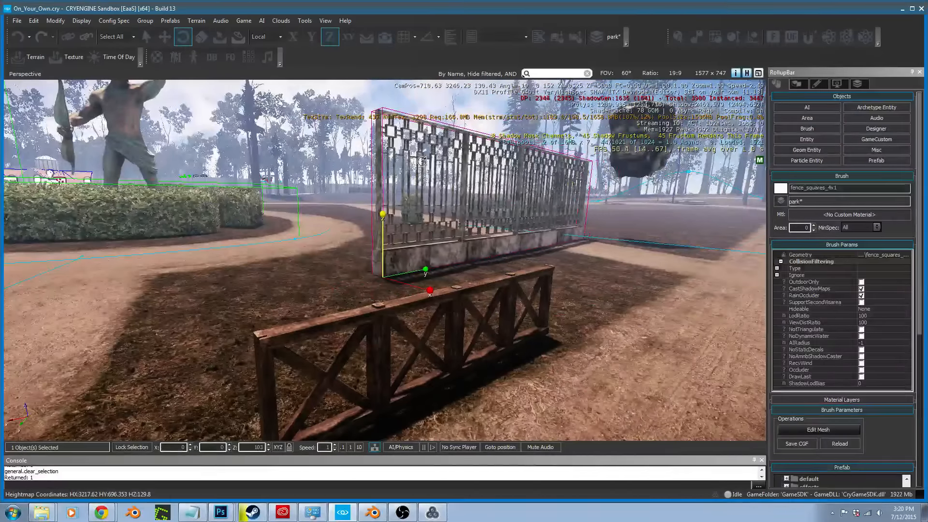
pyautogui.moveTo(450, 258); pyautogui.dragTo(450, 274, button='right')
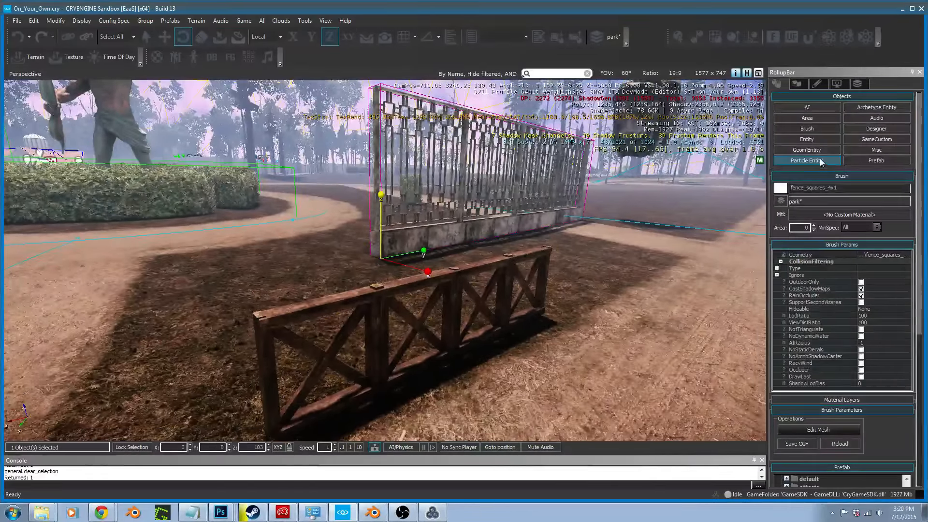
pyautogui.moveTo(712, 173); pyautogui.dragTo(716, 174, button='right')
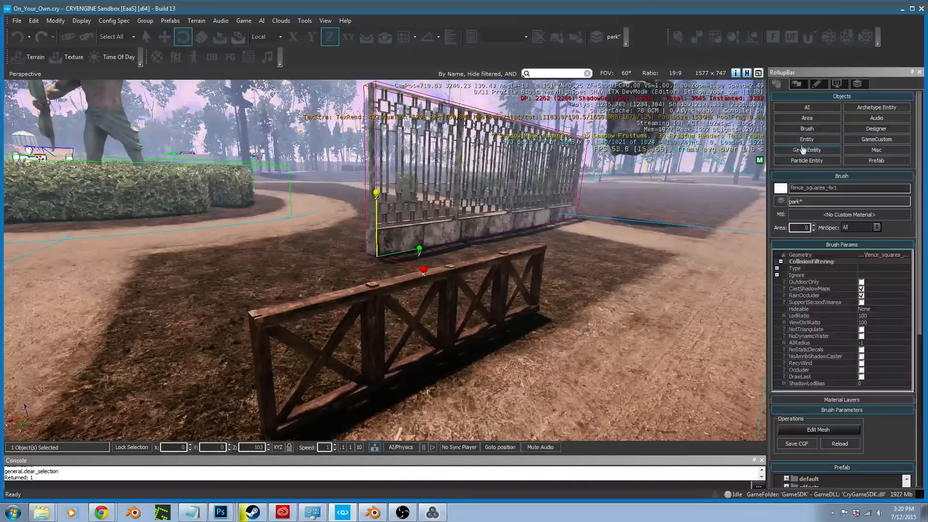
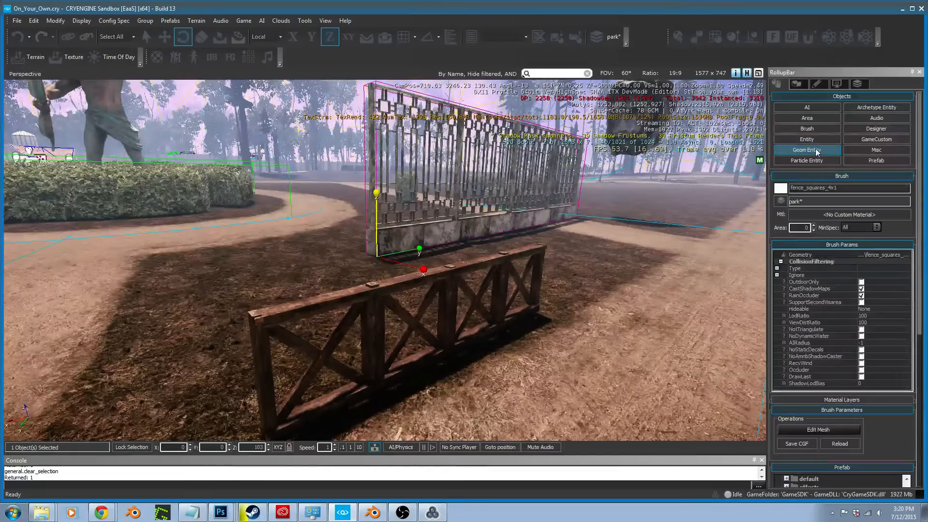
# Search the brush library for "metal", preview metal_fence, and expand the metal_fence2 folder to preview metal_fence_1m
pyautogui.click(814, 129)
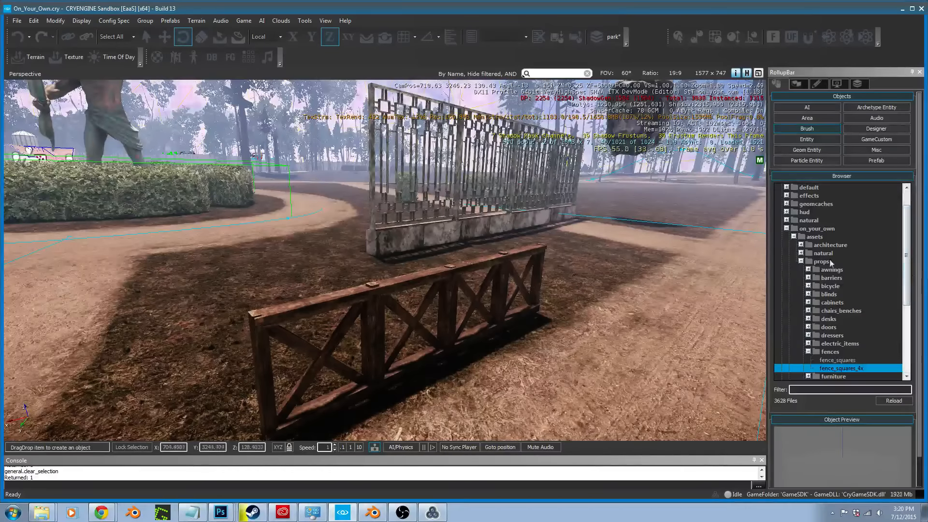
pyautogui.click(825, 391)
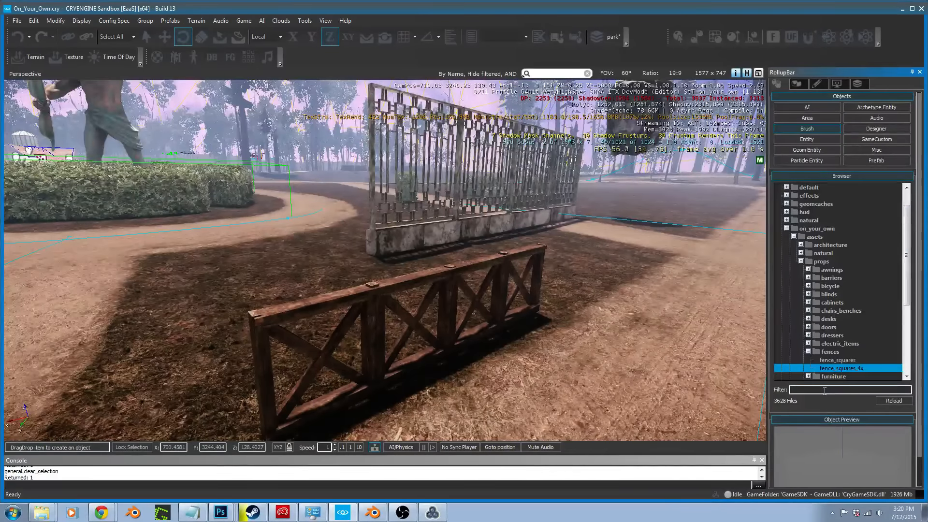
pyautogui.write('metal')
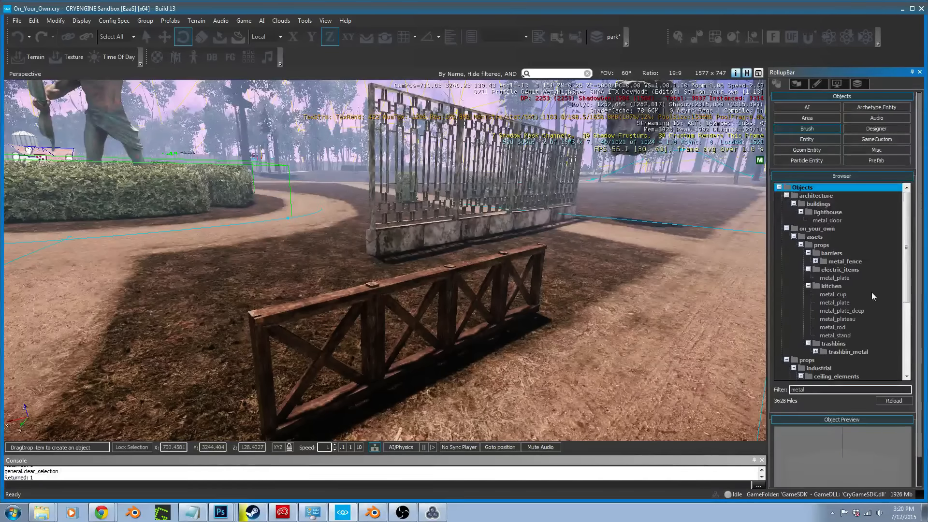
pyautogui.doubleClick(822, 262)
pyautogui.click(844, 271)
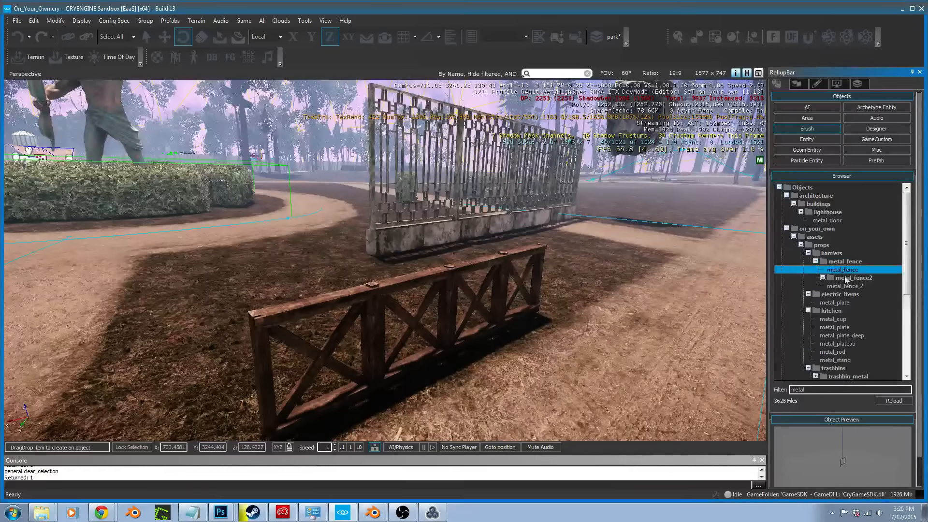
pyautogui.click(823, 277)
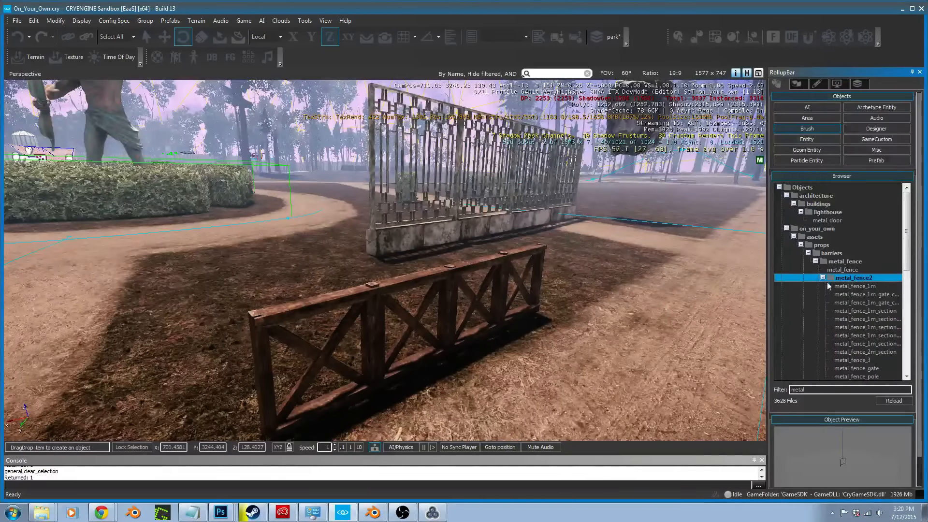
pyautogui.click(844, 286)
pyautogui.scroll(-2, 906, 257)
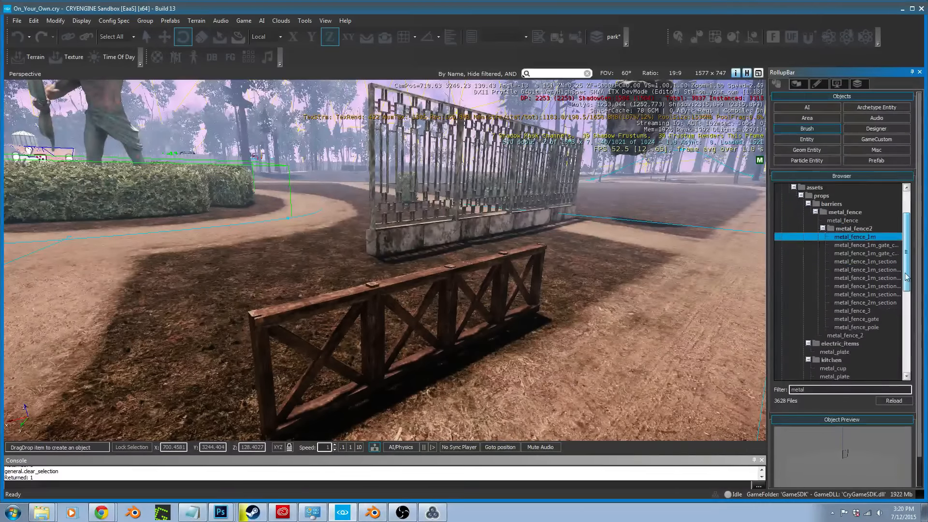
# Place a metal_fence_2m_section fence on the grass beside the wooden cross fence and set the camera speed to 0.1
pyautogui.click(858, 304)
pyautogui.moveTo(859, 304)
pyautogui.mouseDown()
pyautogui.moveTo(517, 307)
pyautogui.moveTo(131, 404)
pyautogui.mouseUp()
pyautogui.press('a')
pyautogui.moveTo(253, 368)
pyautogui.mouseDown(button='right')
pyautogui.moveTo(239, 387)
pyautogui.moveTo(253, 364)
pyautogui.moveTo(267, 391)
pyautogui.moveTo(256, 412)
pyautogui.mouseUp(button='right')
pyautogui.press('d')
pyautogui.press('w')
pyautogui.press('s')
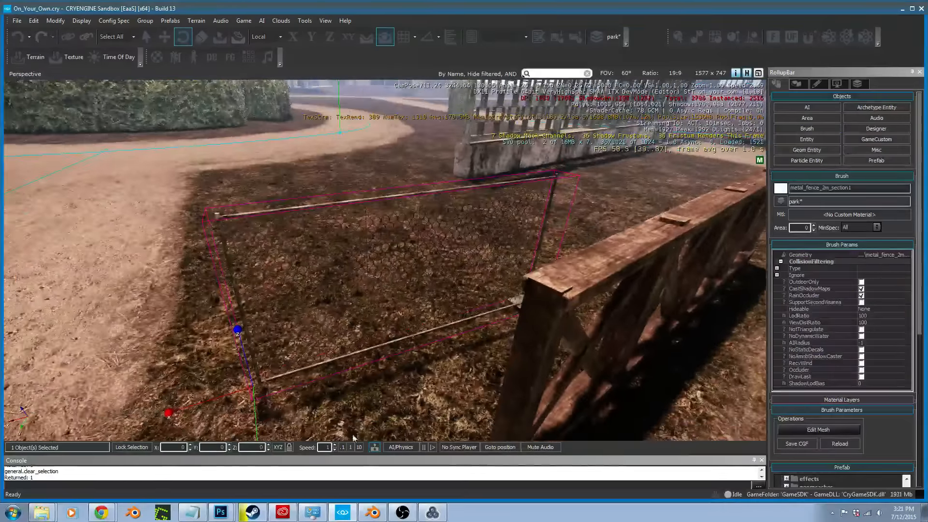
pyautogui.click(343, 447)
pyautogui.moveTo(340, 411); pyautogui.dragTo(357, 381, button='right')
pyautogui.press('s')
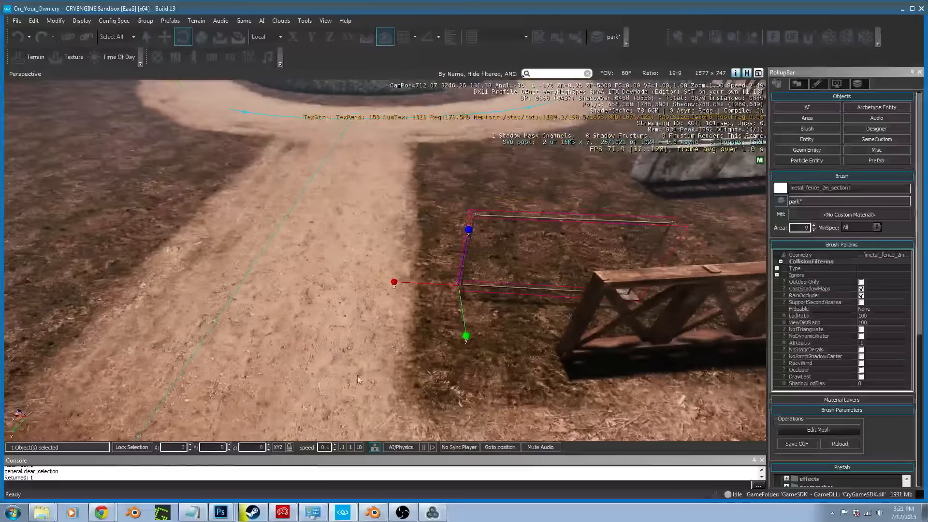
# Move the metal_fence_2m_section fence along X onto the path, to about X 714.59, and raise it to about Z 128.7
pyautogui.press('1')
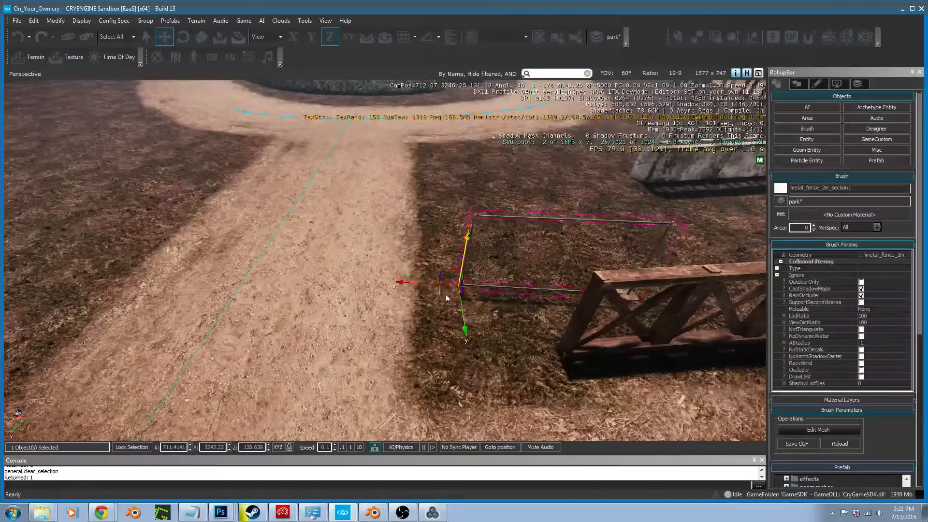
pyautogui.moveTo(432, 284); pyautogui.dragTo(183, 273)
pyautogui.press('a')
pyautogui.moveTo(183, 272); pyautogui.dragTo(209, 249, button='right')
pyautogui.press('w')
pyautogui.press('a')
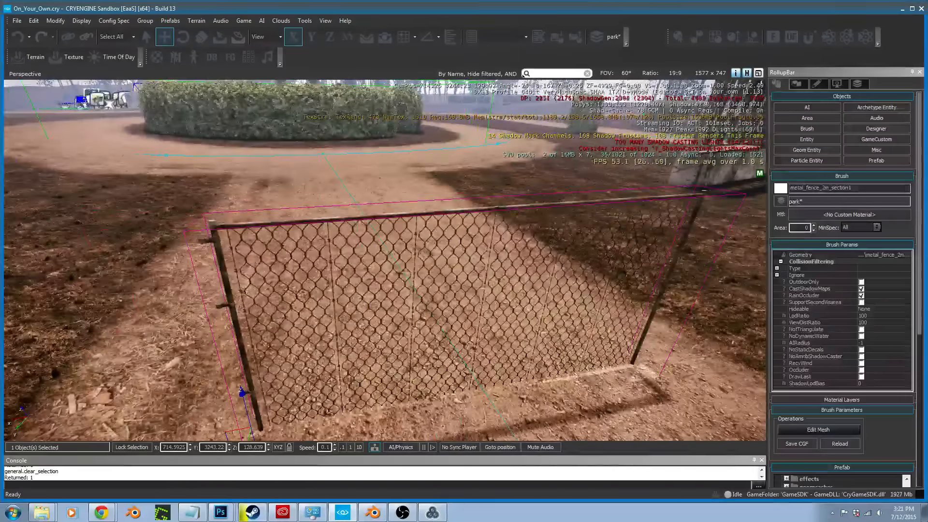
pyautogui.press('s')
pyautogui.moveTo(273, 352); pyautogui.dragTo(273, 340)
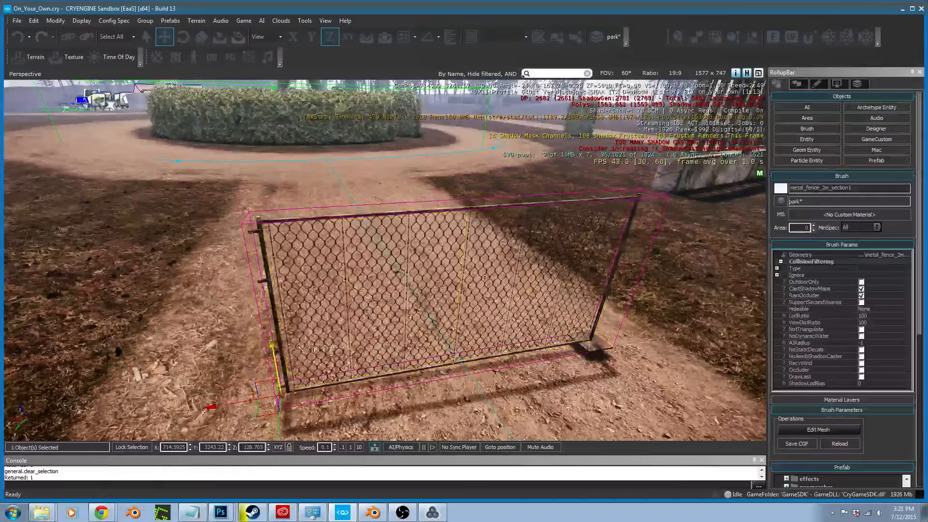
pyautogui.press('s')
pyautogui.moveTo(272, 341); pyautogui.dragTo(262, 349, button='right')
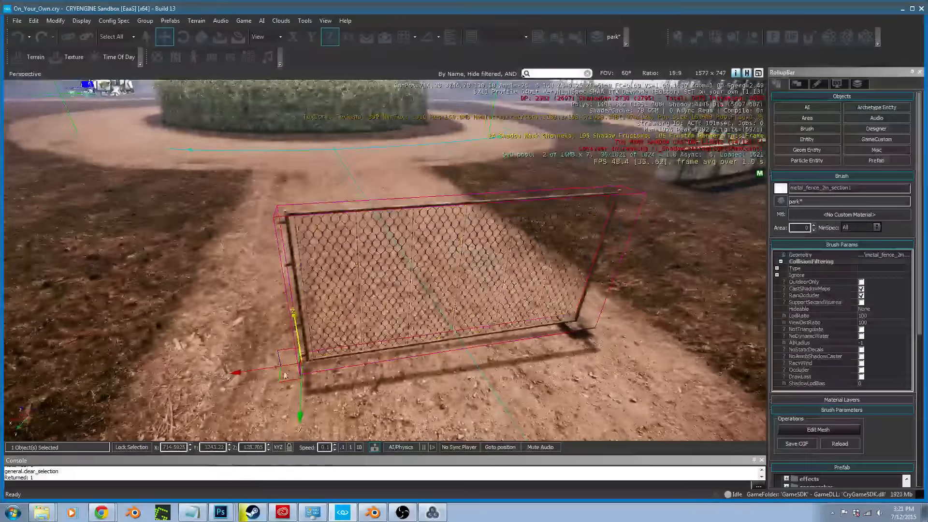
# Turn on grid snapping and set the wooden cross fence's Z rotation to 0
pyautogui.click(271, 367)
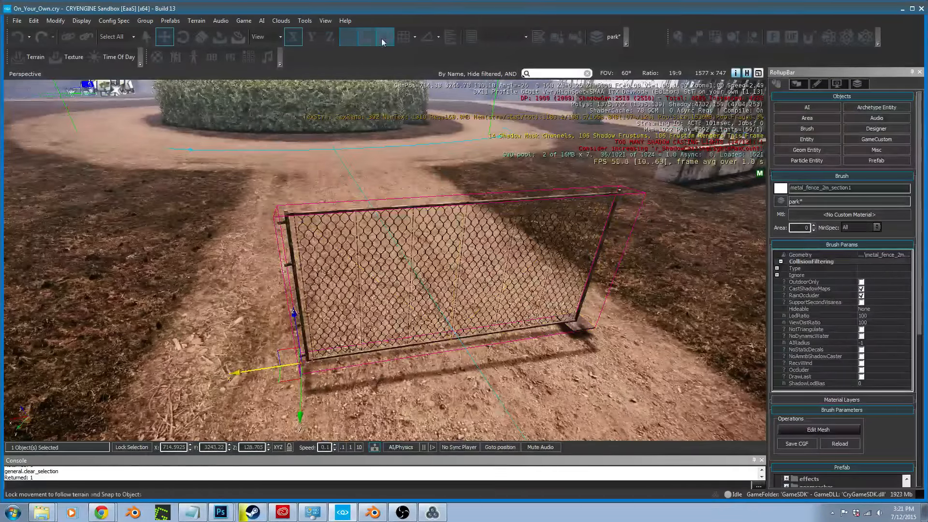
pyautogui.click(382, 39)
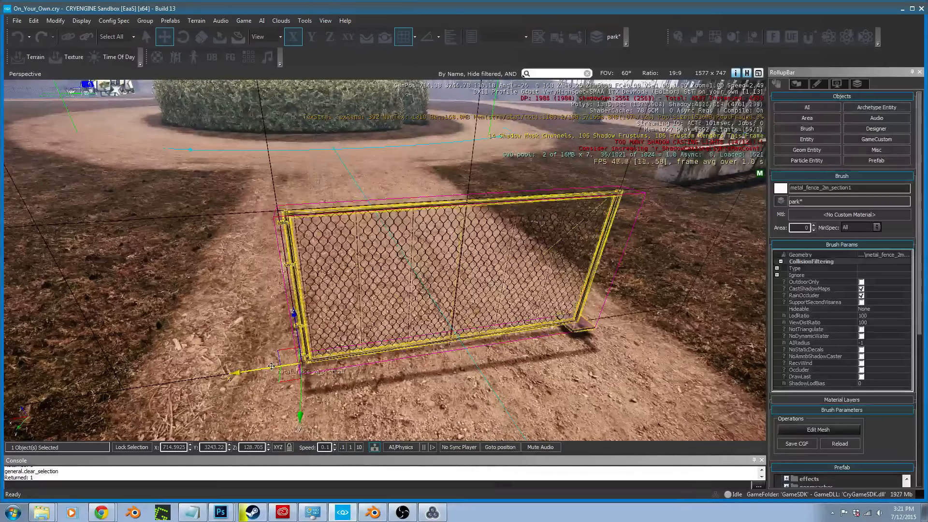
pyautogui.moveTo(278, 369); pyautogui.dragTo(278, 369, button='right')
pyautogui.moveTo(16, 361)
pyautogui.mouseDown(button='right')
pyautogui.moveTo(128, 322)
pyautogui.moveTo(48, 351)
pyautogui.moveTo(421, 275)
pyautogui.mouseUp(button='right')
pyautogui.click(421, 274)
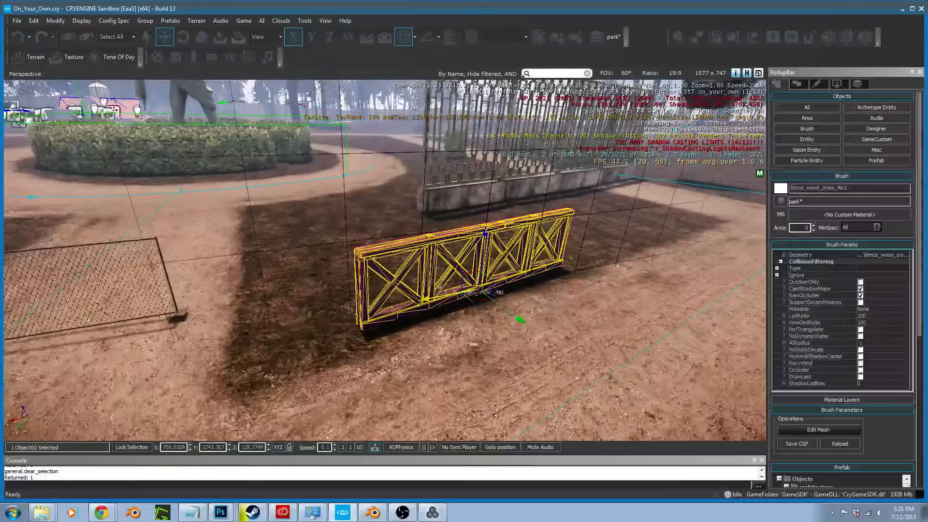
pyautogui.moveTo(421, 275); pyautogui.dragTo(387, 271, button='middle')
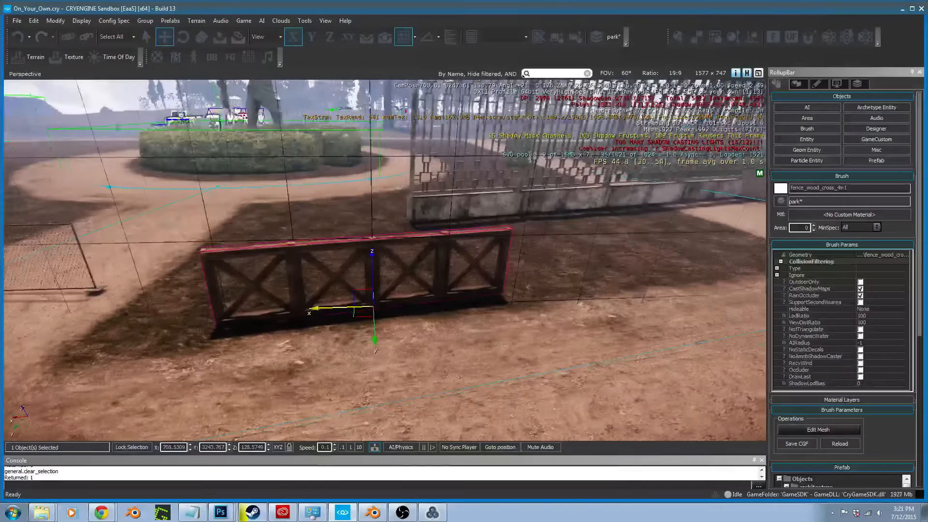
pyautogui.press('2')
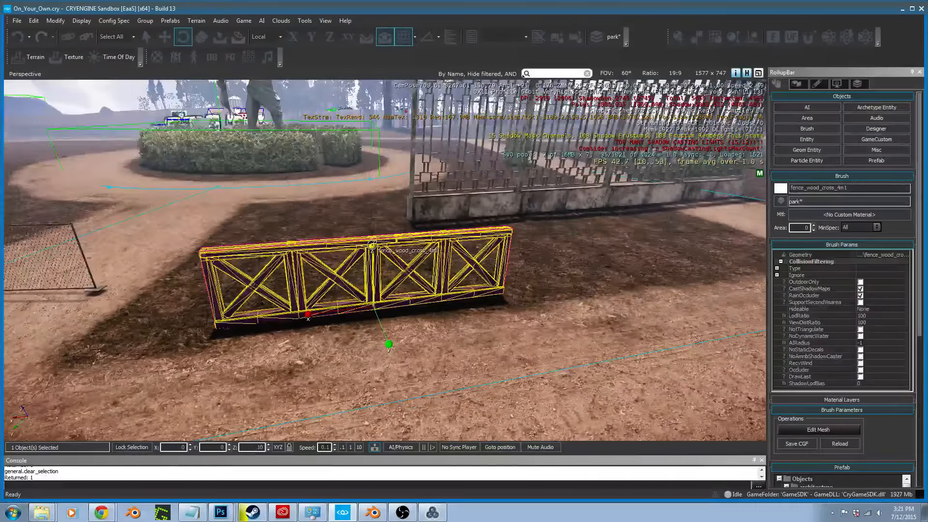
pyautogui.moveTo(372, 245); pyautogui.dragTo(324, 371)
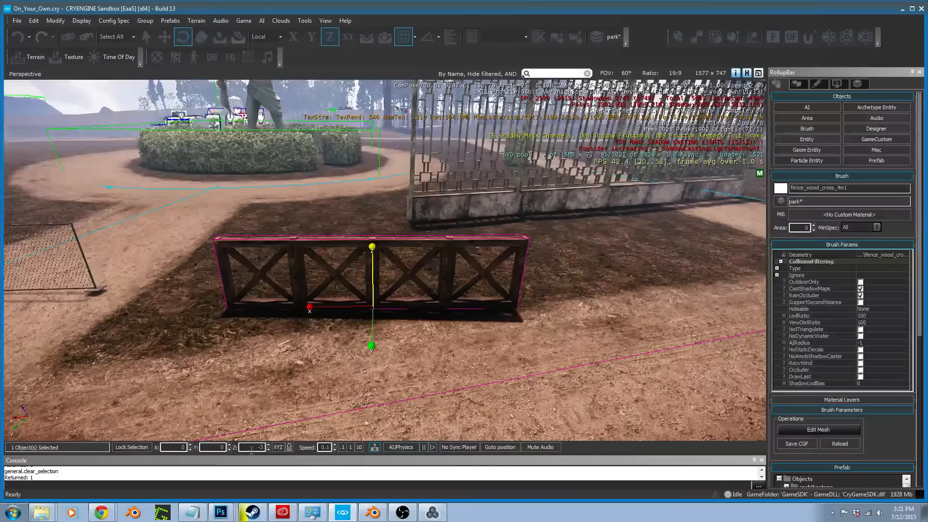
pyautogui.write('0')
pyautogui.press('Return')
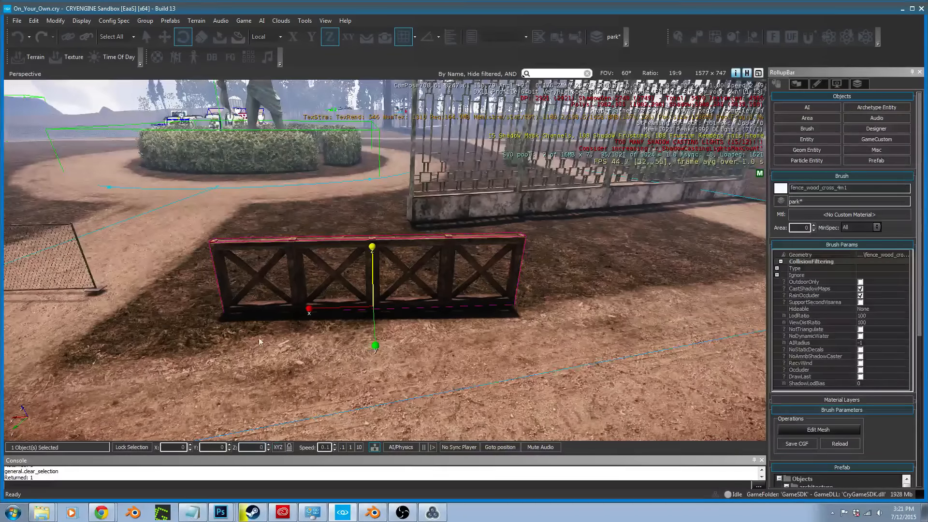
# Clone the wooden cross fence 4 m along X so the two sections join end to end
pyautogui.press('1')
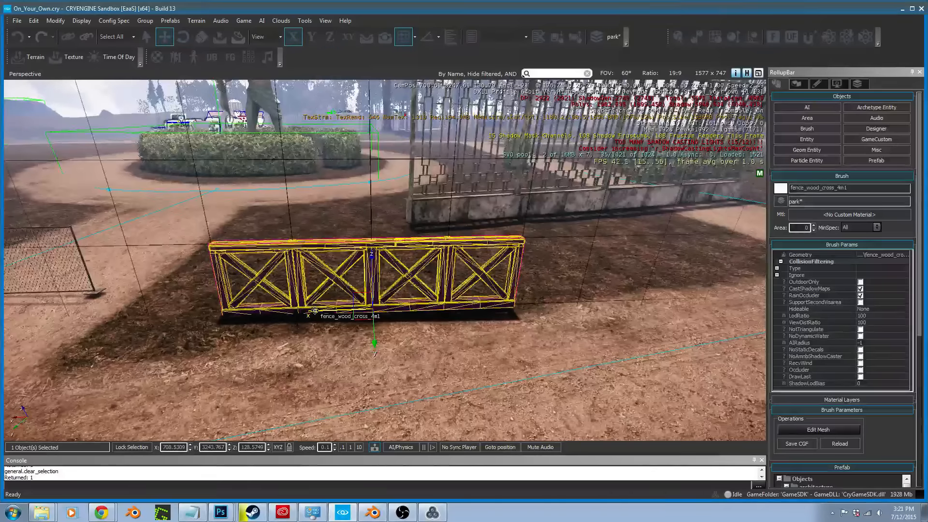
pyautogui.keyDown('shift'); pyautogui.moveTo(315, 311); pyautogui.dragTo(622, 304); pyautogui.keyUp('shift')
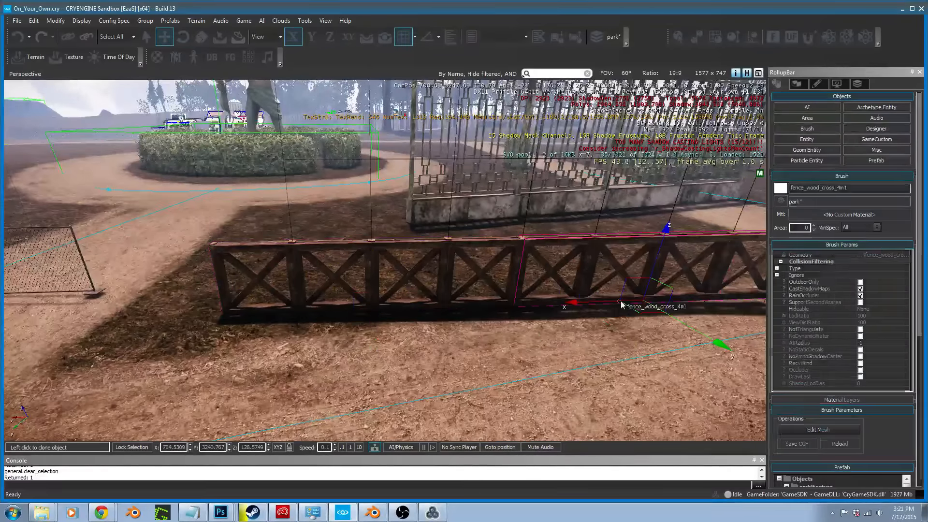
pyautogui.click(622, 305)
pyautogui.moveTo(622, 304); pyautogui.dragTo(687, 334, button='right')
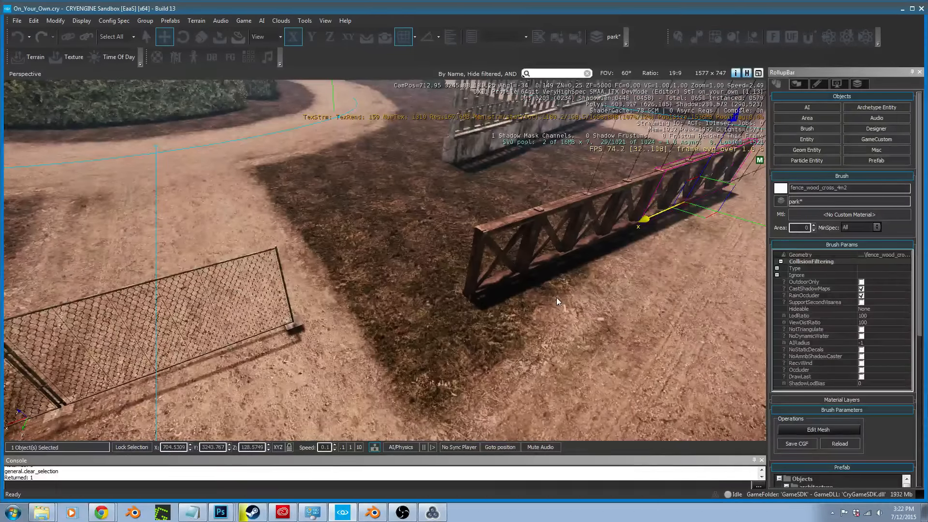
pyautogui.moveTo(567, 332); pyautogui.dragTo(560, 290, button='right')
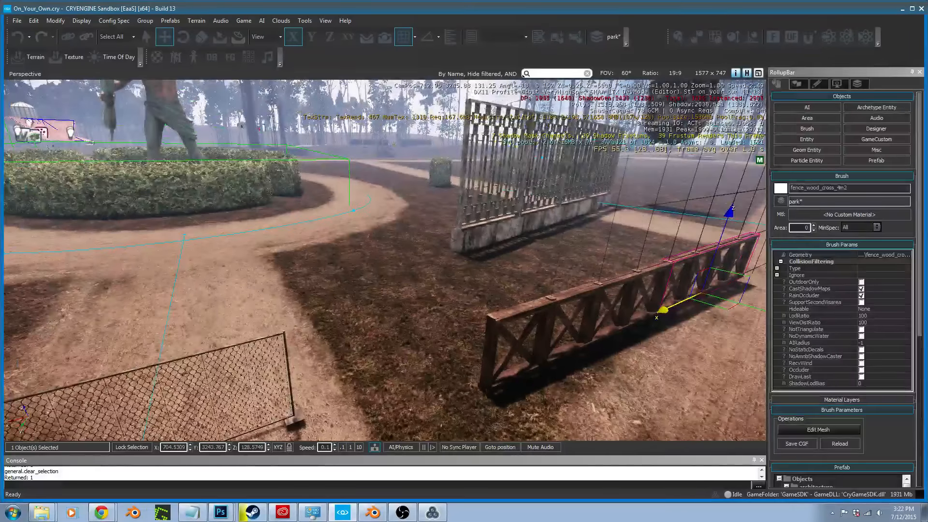
pyautogui.moveTo(420, 310)
pyautogui.mouseDown(button='right')
pyautogui.moveTo(394, 295)
pyautogui.moveTo(424, 322)
pyautogui.mouseUp(button='right')
# Move the fence_squares_4x fence across the park to the grass beside the outer path, near X 710.4 and Y 3201.9
pyautogui.click(417, 306)
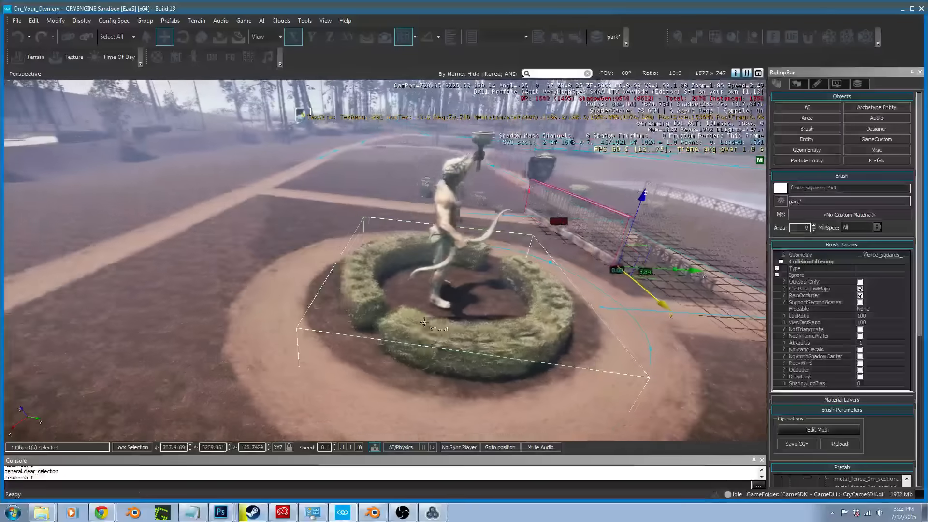
pyautogui.moveTo(623, 271); pyautogui.dragTo(109, 261)
pyautogui.moveTo(108, 261); pyautogui.dragTo(125, 284, button='right')
pyautogui.press('a')
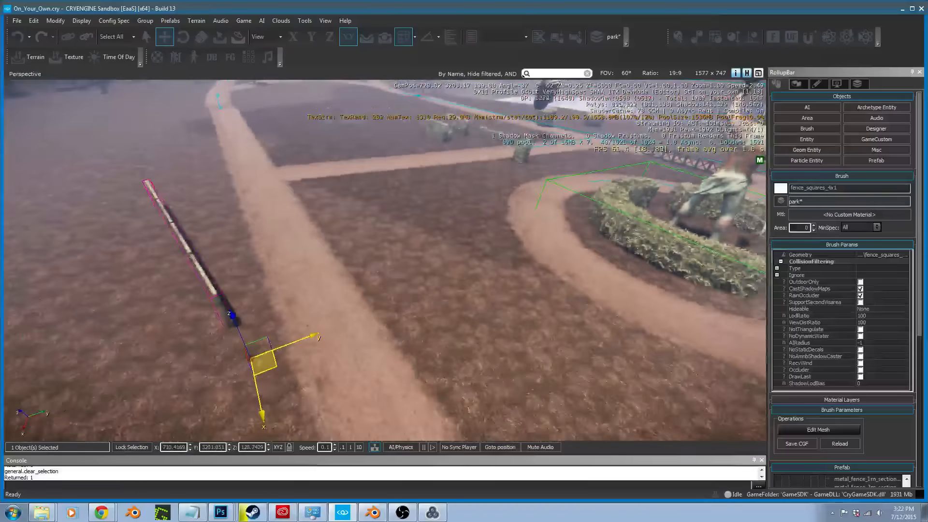
pyautogui.press('w')
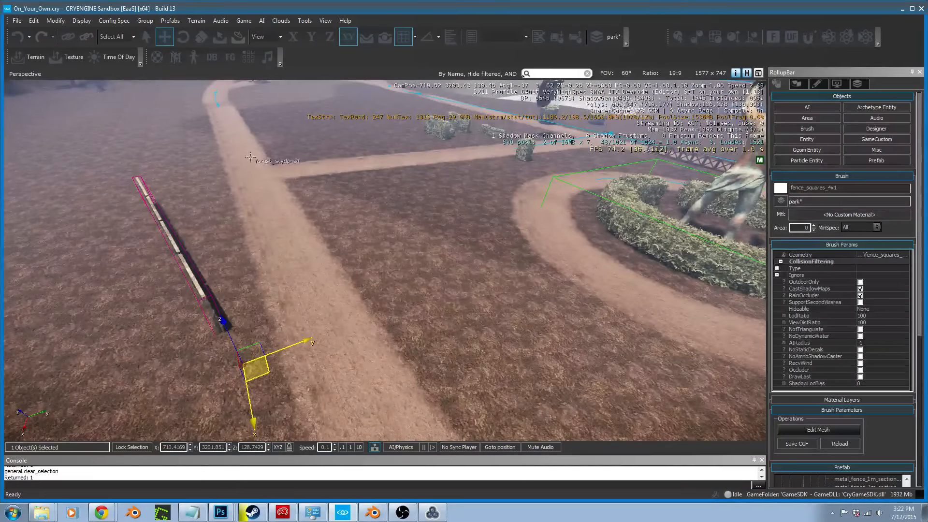
pyautogui.press('s')
pyautogui.moveTo(264, 180); pyautogui.dragTo(269, 187, button='right')
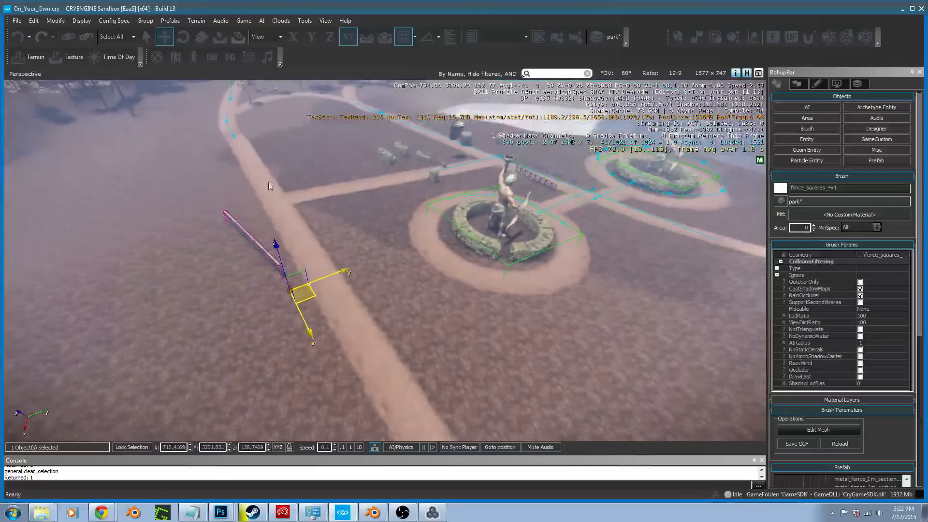
pyautogui.press('w')
pyautogui.moveTo(505, 175); pyautogui.dragTo(311, 290, button='right')
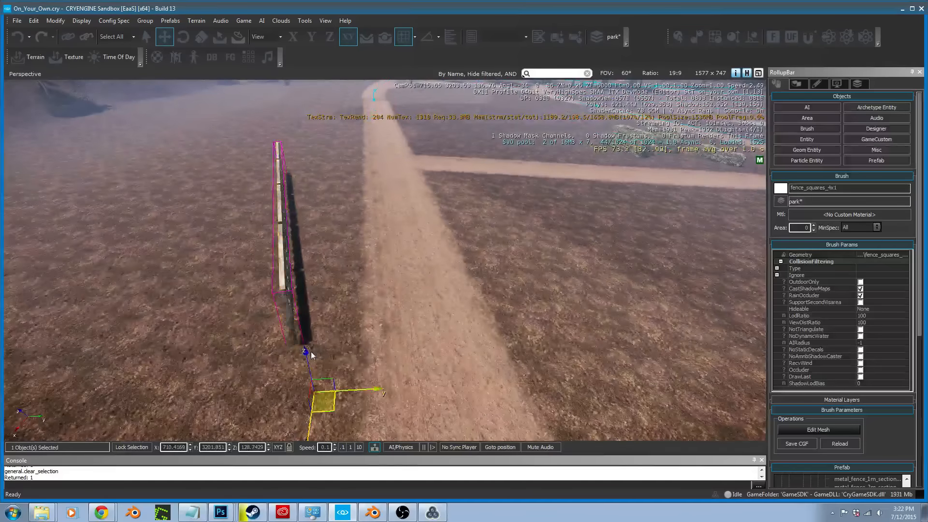
# Undo the freehand rotation of the fence_squares_4x fence and set its Z rotation to 0
pyautogui.press('2')
pyautogui.moveTo(304, 347); pyautogui.dragTo(316, 353)
pyautogui.hotkey('ctrl', 'z')
pyautogui.moveTo(315, 353); pyautogui.dragTo(312, 316, button='right')
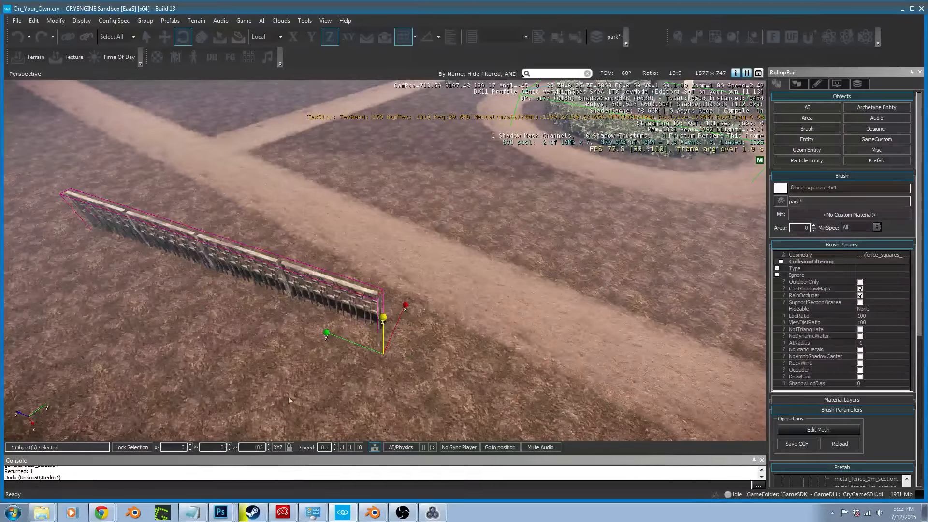
pyautogui.press('Return')
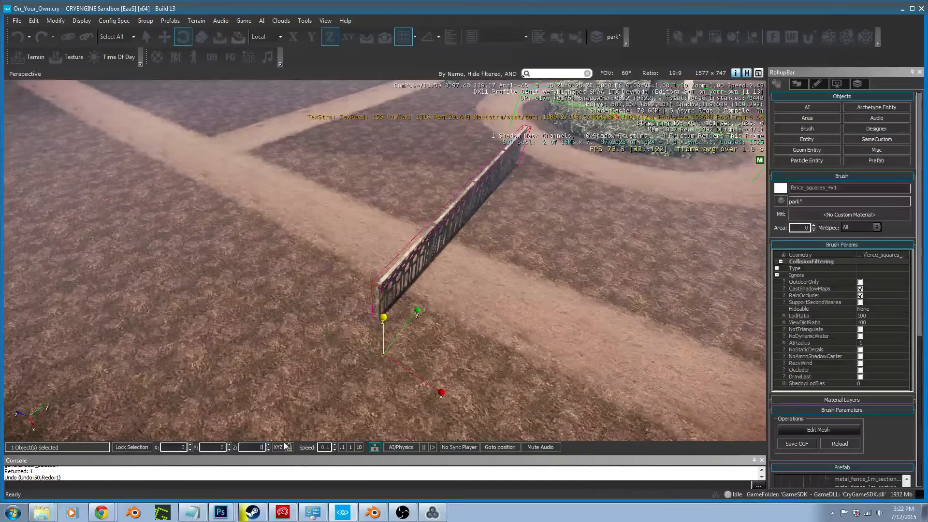
# Try cloning the fence_squares_4x fence end to end along Y, to Y 3188.851, and delete the clone
pyautogui.press('d')
pyautogui.moveTo(382, 365); pyautogui.dragTo(436, 335, button='right')
pyautogui.press('2')
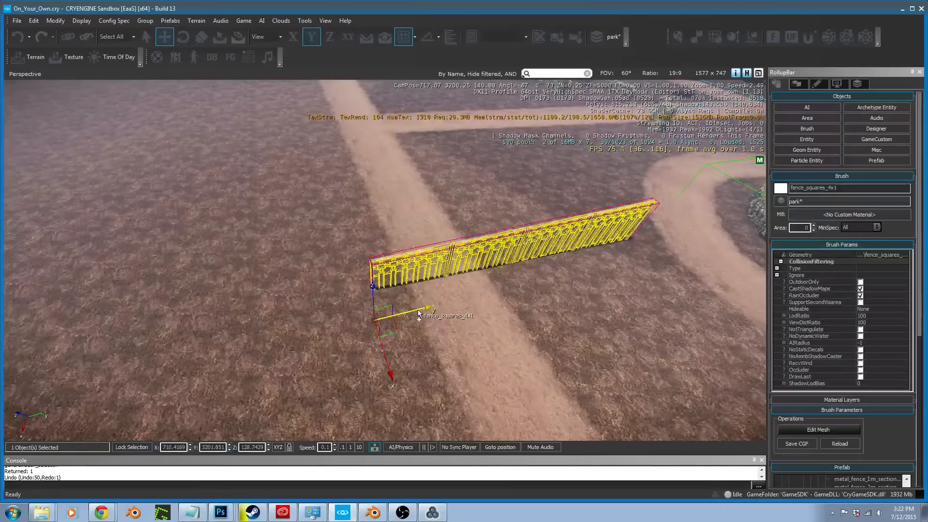
pyautogui.keyDown('shift'); pyautogui.moveTo(419, 314); pyautogui.dragTo(37, 334); pyautogui.keyUp('shift')
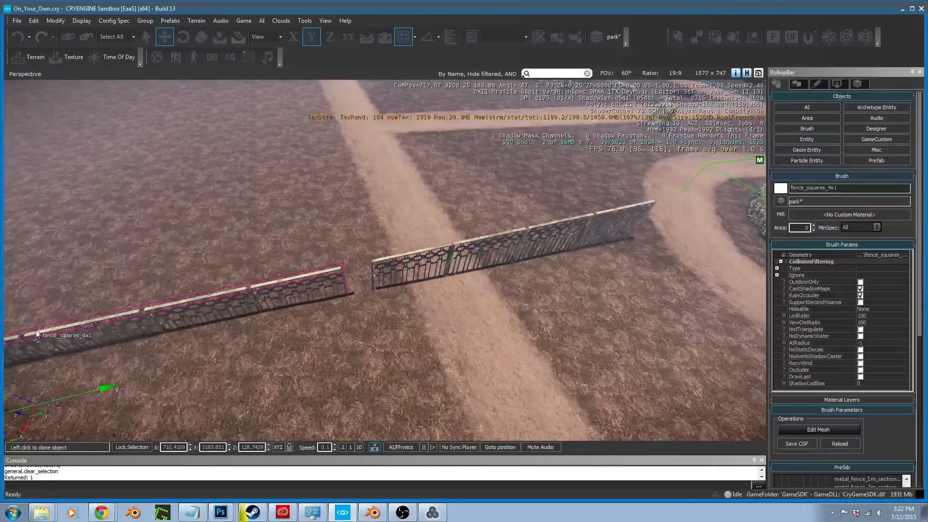
pyautogui.click(78, 332)
pyautogui.press('w')
pyautogui.moveTo(78, 332)
pyautogui.mouseDown(button='right')
pyautogui.moveTo(58, 332)
pyautogui.moveTo(112, 340)
pyautogui.moveTo(80, 323)
pyautogui.mouseUp(button='right')
pyautogui.press('s')
pyautogui.press('a')
pyautogui.press('d')
pyautogui.press('w')
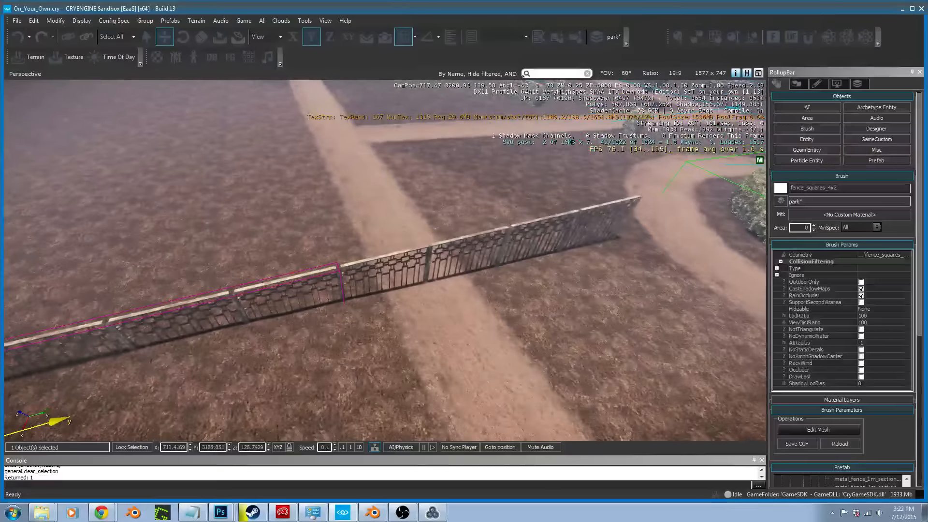
pyautogui.press('a')
pyautogui.press('Delete')
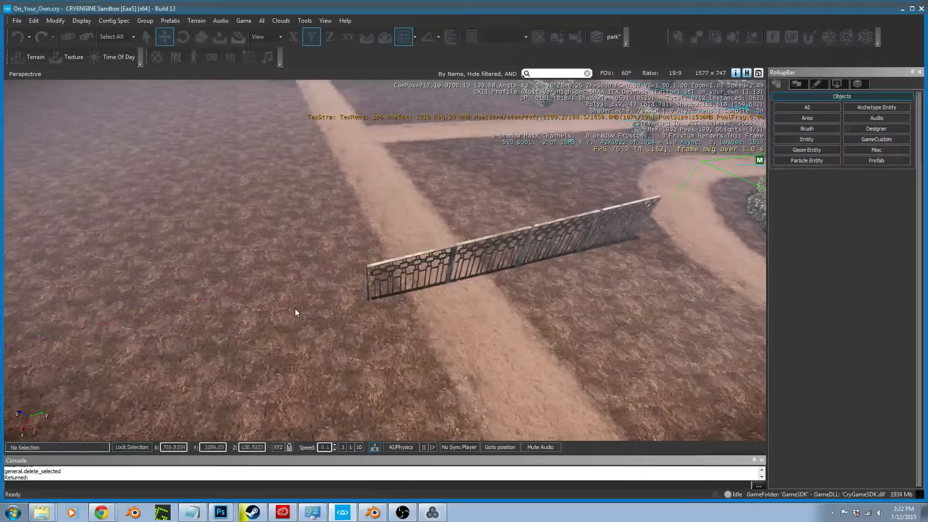
# Rotate the fence_squares_4x fence to about 91° on Z so it runs alongside the outer path
pyautogui.click(390, 286)
pyautogui.press('3')
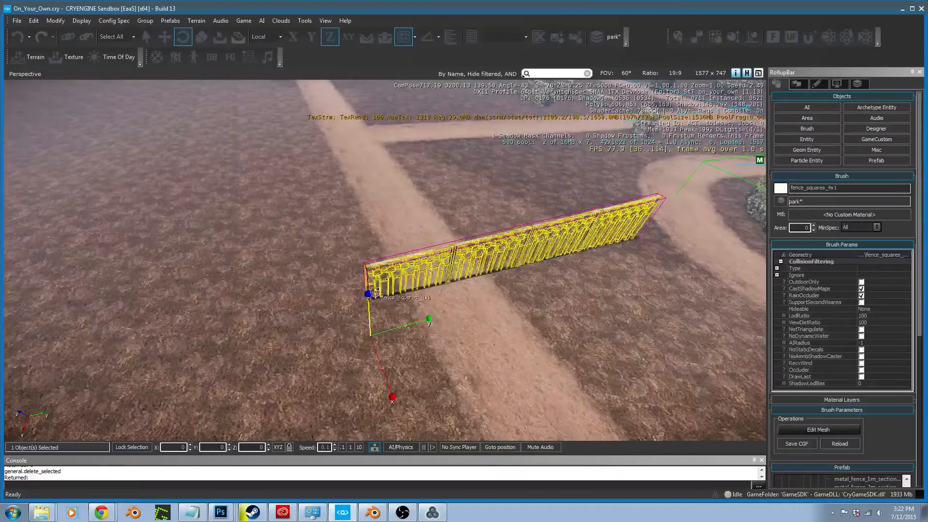
pyautogui.moveTo(369, 292); pyautogui.dragTo(367, 248)
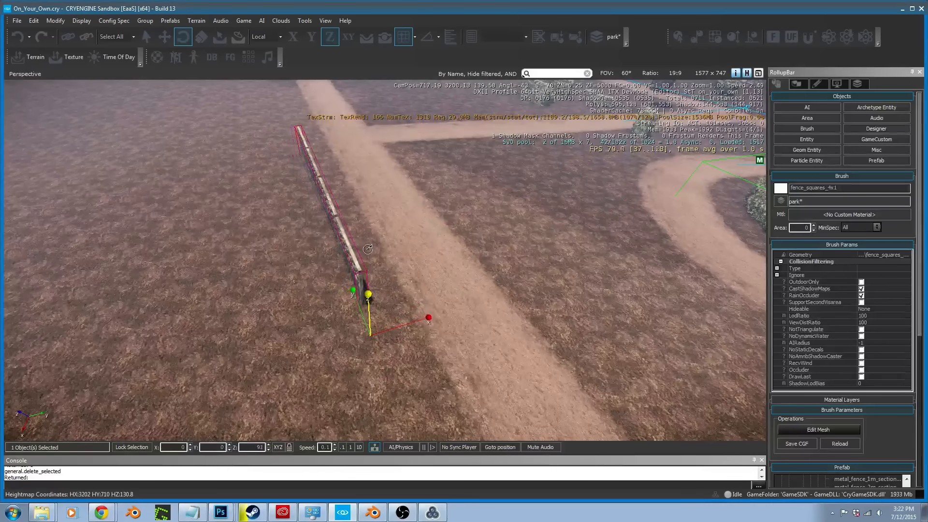
# Delete the tall lattice_thin_a_16m fence standing beside the path near the torch-bearing statue
pyautogui.press('a')
pyautogui.moveTo(367, 255); pyautogui.dragTo(438, 312, button='right')
pyautogui.press('s')
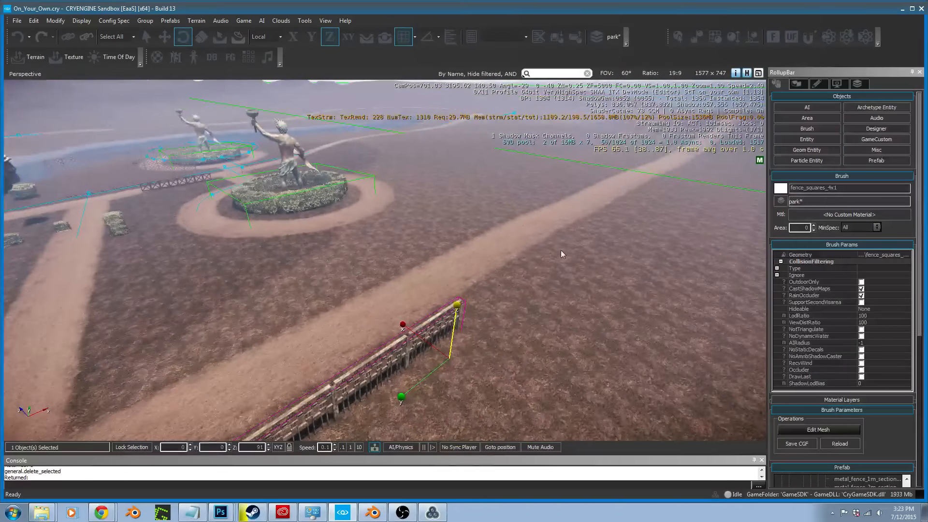
pyautogui.moveTo(562, 253)
pyautogui.mouseDown(button='right')
pyautogui.moveTo(493, 317)
pyautogui.moveTo(435, 222)
pyautogui.moveTo(457, 210)
pyautogui.moveTo(518, 233)
pyautogui.mouseUp(button='right')
pyautogui.press('w')
pyautogui.press('a')
pyautogui.press('w')
pyautogui.press('w')
pyautogui.press('a')
pyautogui.click(285, 310)
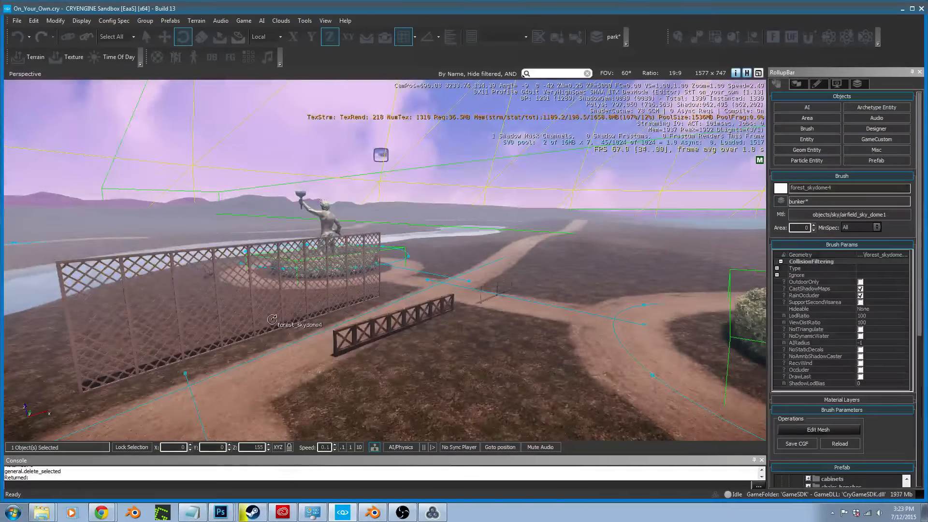
pyautogui.click(274, 322)
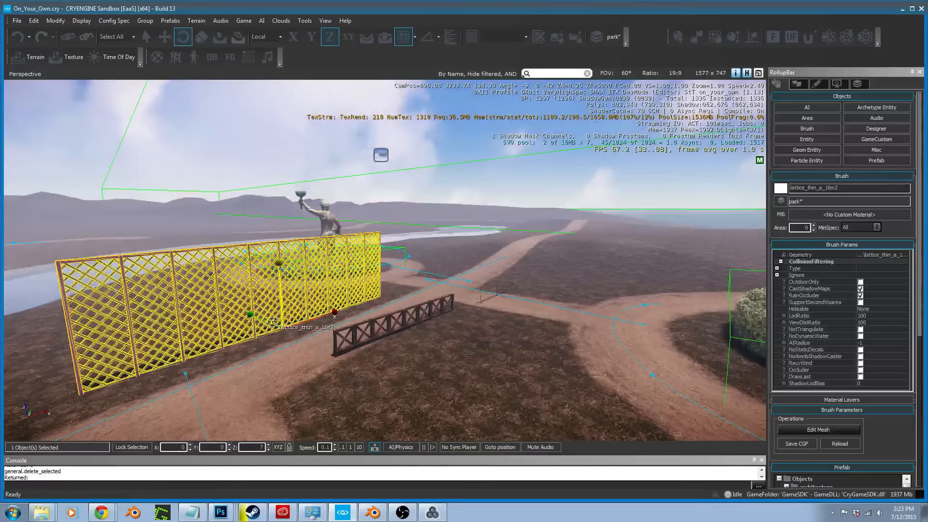
pyautogui.press('Delete')
# Open the terrain vegetation objects at the archer statue's hedge circle and expand the grass group
pyautogui.moveTo(274, 322); pyautogui.dragTo(423, 242, button='right')
pyautogui.press('w')
pyautogui.press('a')
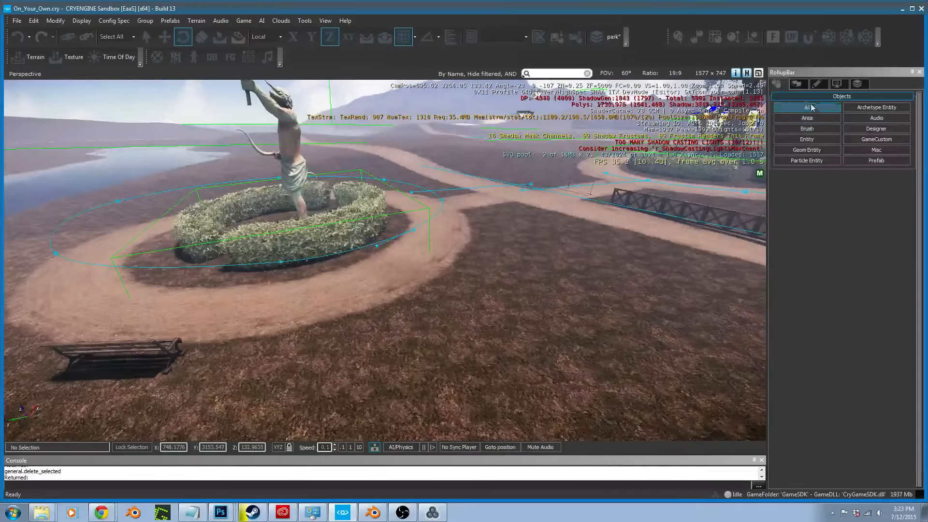
pyautogui.click(796, 84)
pyautogui.click(807, 118)
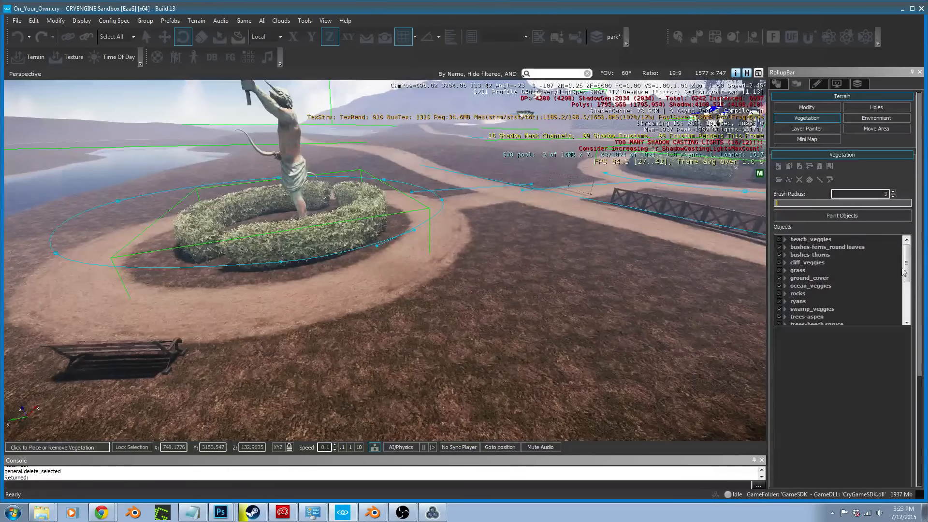
pyautogui.moveTo(903, 271); pyautogui.dragTo(908, 280)
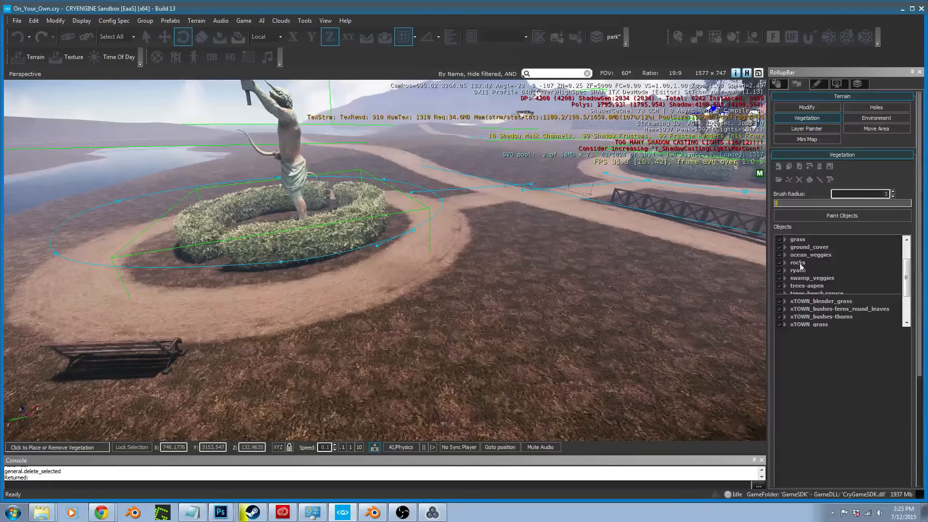
pyautogui.doubleClick(798, 239)
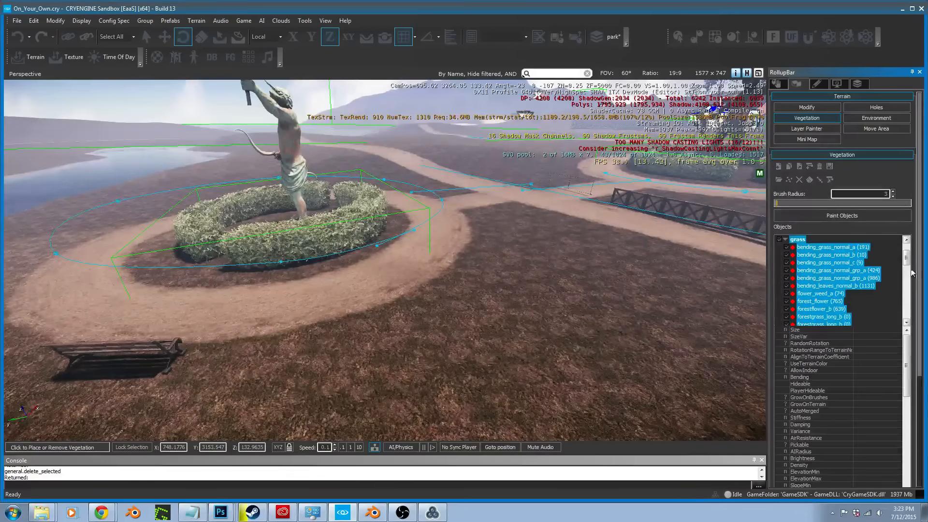
pyautogui.moveTo(906, 259); pyautogui.dragTo(908, 270)
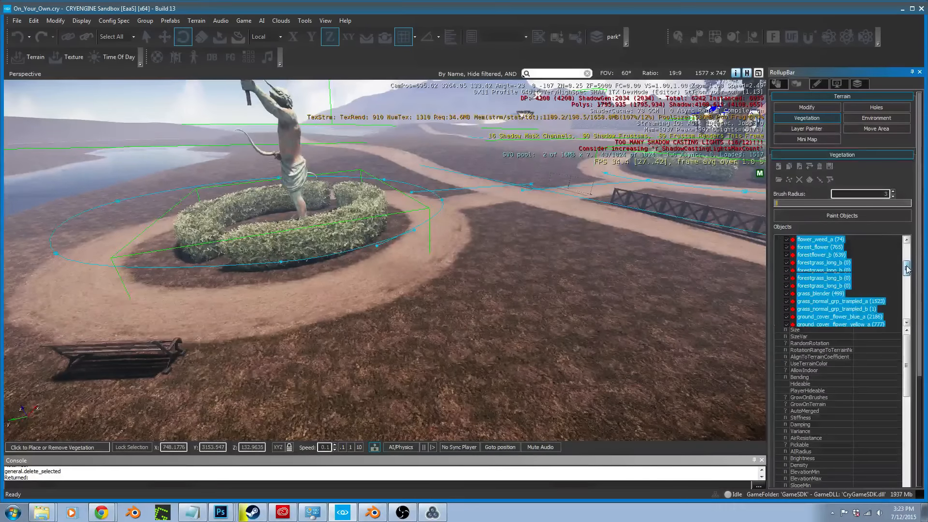
# Plant several clumps of the second forestgrass_long_b entry on the ground in front of the hedge circle's opening
pyautogui.click(848, 271)
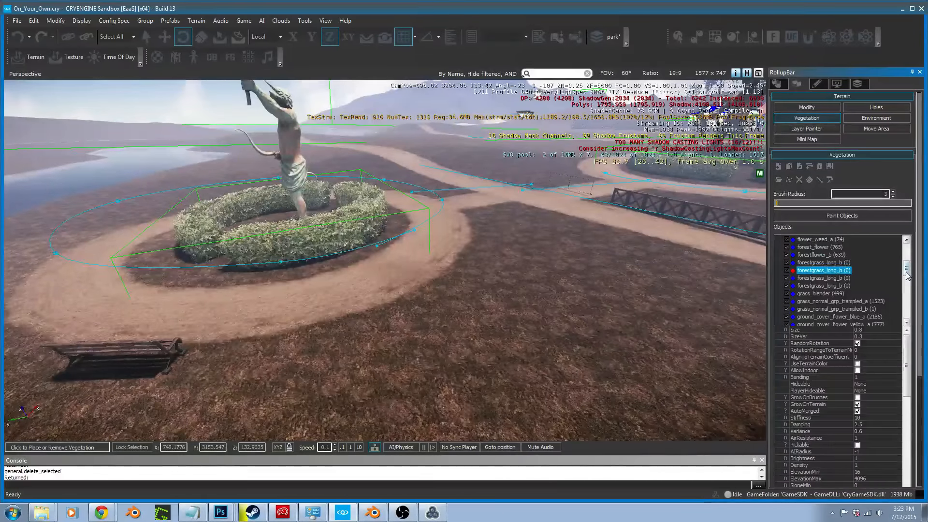
pyautogui.moveTo(639, 300)
pyautogui.mouseDown(button='right')
pyautogui.moveTo(670, 312)
pyautogui.moveTo(639, 300)
pyautogui.mouseUp(button='right')
pyautogui.press('w')
pyautogui.press('s')
pyautogui.keyDown('shift'); pyautogui.click(484, 370); pyautogui.keyUp('shift')
pyautogui.keyDown('shift'); pyautogui.click(530, 380); pyautogui.keyUp('shift')
pyautogui.keyDown('shift'); pyautogui.click(549, 376); pyautogui.keyUp('shift')
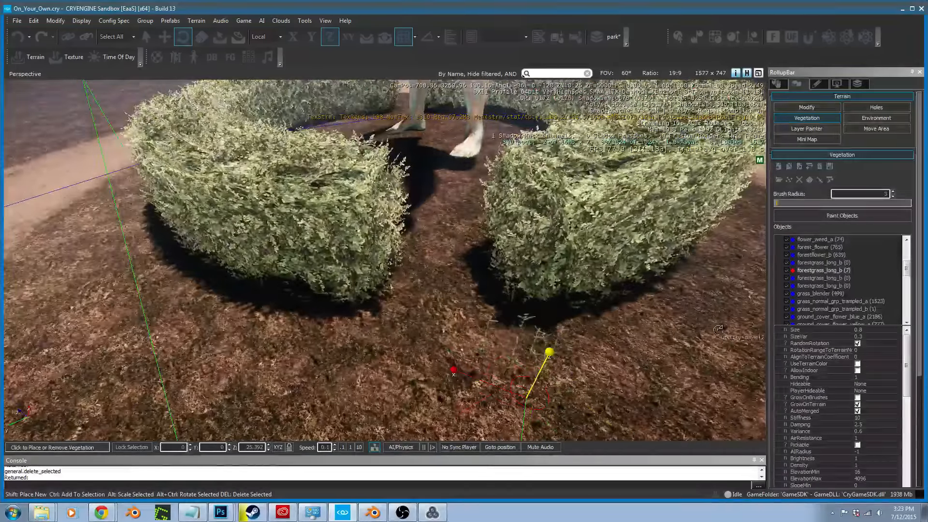
# Plant about nine clumps of the third forestgrass_long_b entry between the hedge end and the path
pyautogui.click(818, 279)
pyautogui.keyDown('shift'); pyautogui.click(600, 382); pyautogui.keyUp('shift')
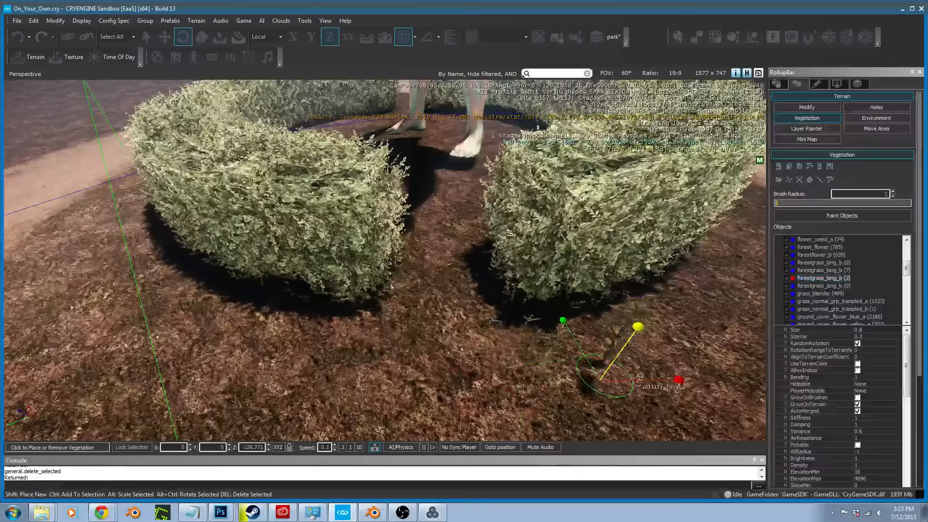
pyautogui.keyDown('shift'); pyautogui.click(643, 379); pyautogui.keyUp('shift')
pyautogui.keyDown('shift'); pyautogui.click(695, 375); pyautogui.keyUp('shift')
pyautogui.keyDown('shift'); pyautogui.click(727, 434); pyautogui.keyUp('shift')
pyautogui.keyDown('shift'); pyautogui.click(611, 362); pyautogui.keyUp('shift')
pyautogui.keyDown('shift'); pyautogui.click(652, 406); pyautogui.keyUp('shift')
pyautogui.keyDown('shift'); pyautogui.click(699, 382); pyautogui.keyUp('shift')
pyautogui.keyDown('shift'); pyautogui.click(710, 394); pyautogui.keyUp('shift')
pyautogui.keyDown('shift'); pyautogui.click(632, 388); pyautogui.keyUp('shift')
# Plant six of the fourth forestgrass_long_b entry, the blue-flowered plant, in the bed at the path's edge
pyautogui.moveTo(646, 409); pyautogui.dragTo(732, 406, button='right')
pyautogui.click(822, 286)
pyautogui.keyDown('shift'); pyautogui.click(556, 384); pyautogui.keyUp('shift')
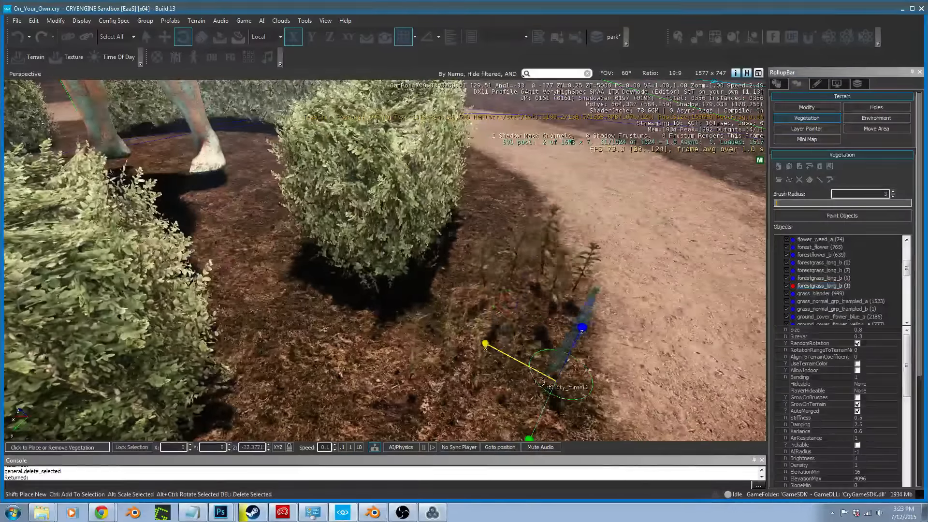
pyautogui.keyDown('shift'); pyautogui.click(529, 416); pyautogui.keyUp('shift')
pyautogui.keyDown('shift'); pyautogui.click(556, 425); pyautogui.keyUp('shift')
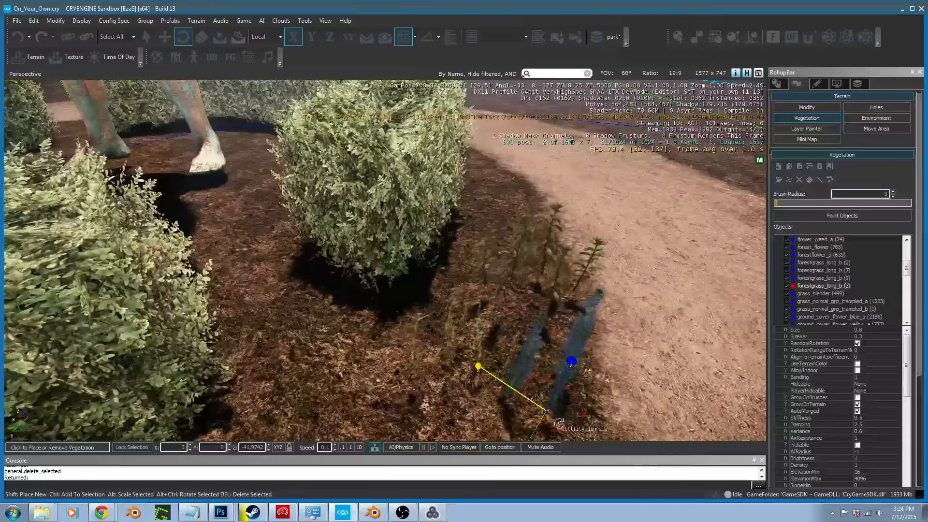
pyautogui.keyDown('shift'); pyautogui.click(516, 426); pyautogui.keyUp('shift')
pyautogui.keyDown('shift'); pyautogui.click(547, 350); pyautogui.keyUp('shift')
pyautogui.keyDown('shift'); pyautogui.click(510, 335); pyautogui.keyUp('shift')
# Plant about ten clumps of the first forestgrass_long_b entry among the blue-flowered plants by the hedge end
pyautogui.press('d')
pyautogui.moveTo(511, 334); pyautogui.dragTo(403, 333, button='right')
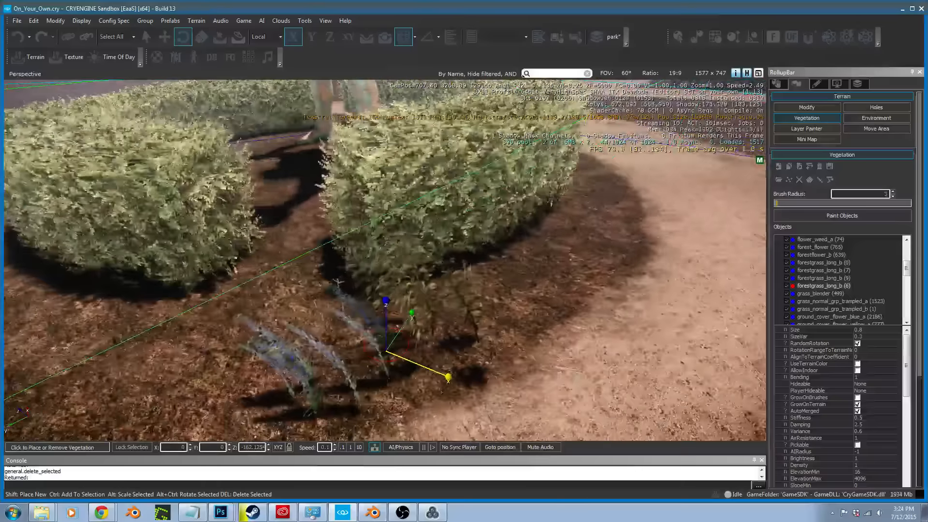
pyautogui.click(834, 262)
pyautogui.keyDown('shift'); pyautogui.click(508, 314); pyautogui.keyUp('shift')
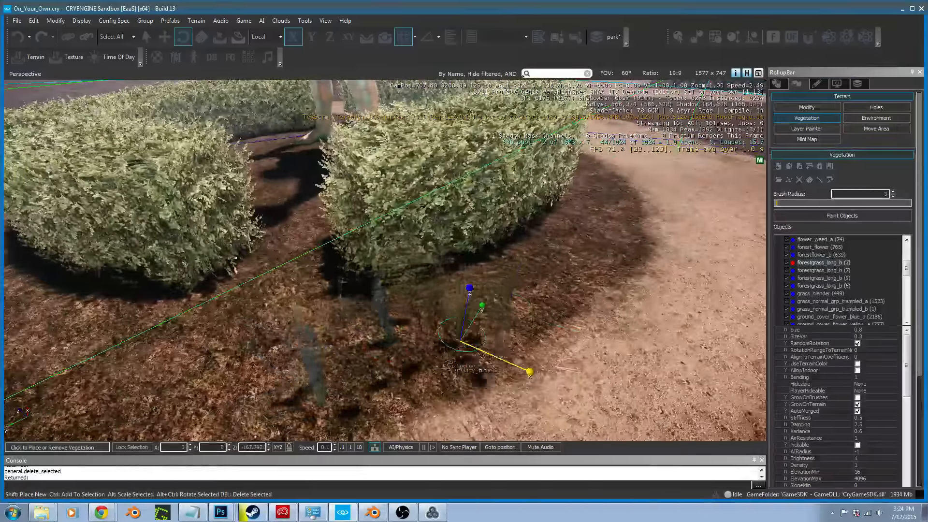
pyautogui.keyDown('shift'); pyautogui.click(444, 368); pyautogui.keyUp('shift')
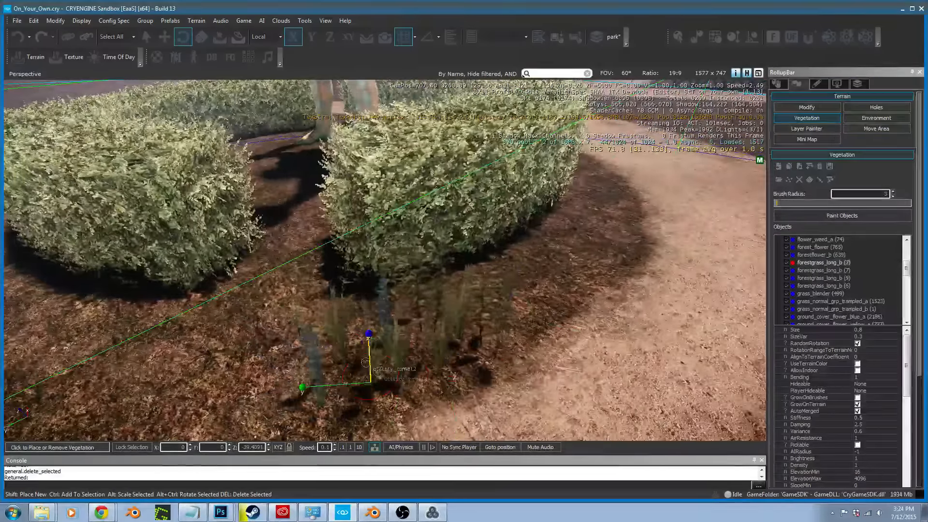
pyautogui.keyDown('shift'); pyautogui.click(349, 390); pyautogui.keyUp('shift')
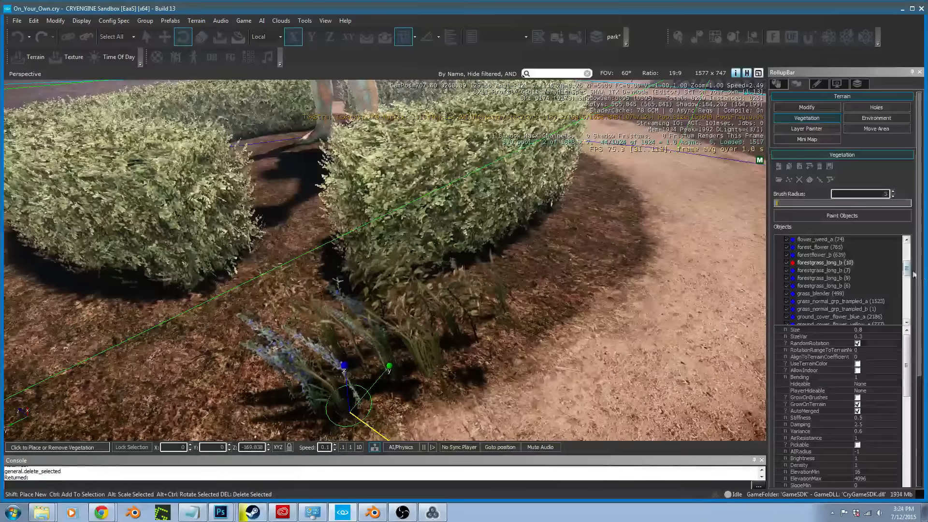
# Plant ground_cover_fernbush_dry_a ferns between the hedge and the path with GrowOnTerrain enabled, undoing misplaced ones
pyautogui.moveTo(907, 270); pyautogui.dragTo(907, 251)
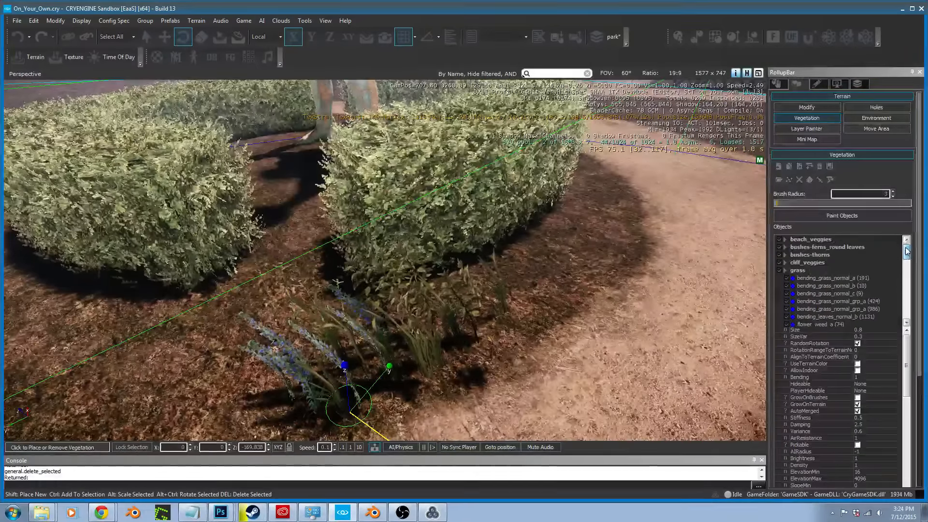
pyautogui.doubleClick(810, 249)
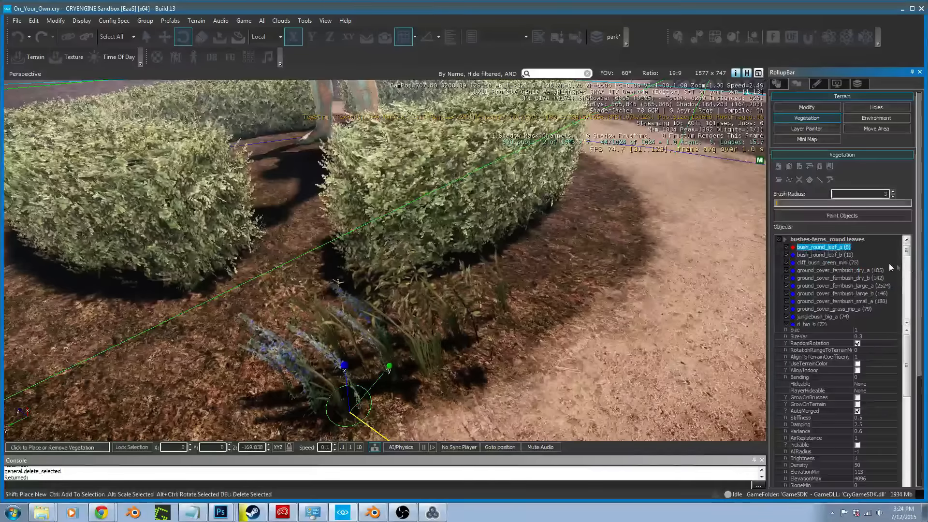
pyautogui.keyDown('shift'); pyautogui.click(535, 304); pyautogui.keyUp('shift')
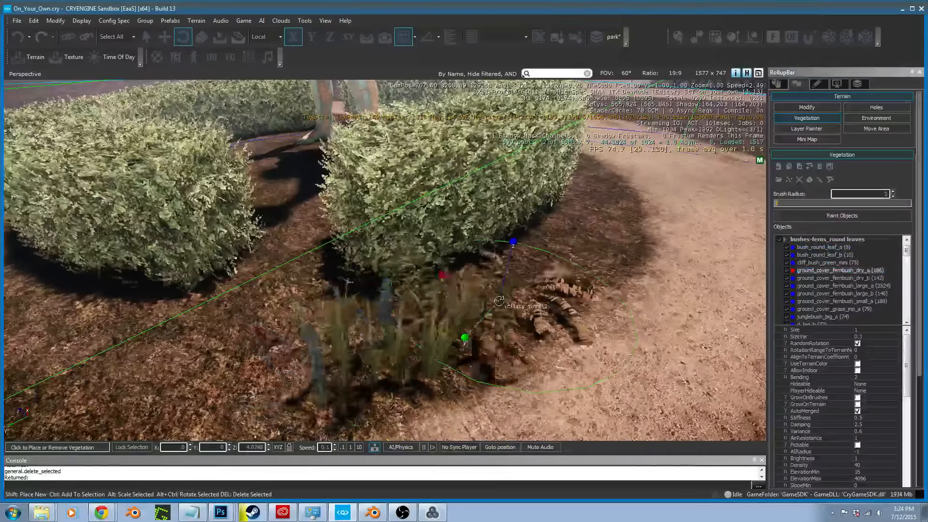
pyautogui.keyDown('shift'); pyautogui.click(551, 247); pyautogui.keyUp('shift')
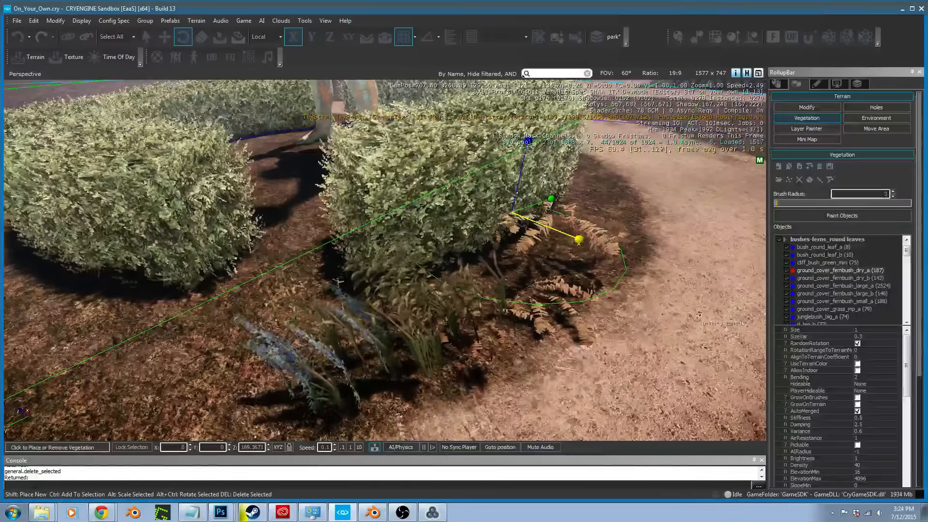
pyautogui.hotkey('ctrl', 'z')
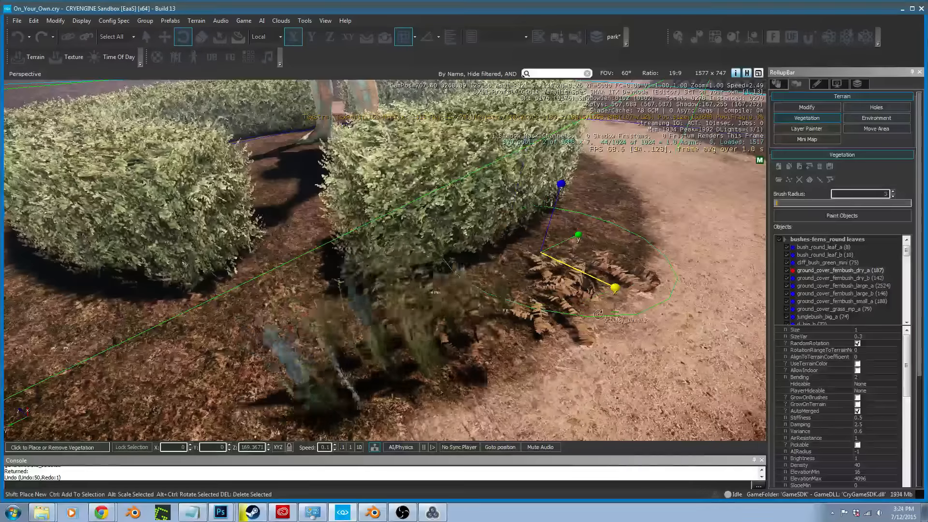
pyautogui.hotkey('ctrl', 'z')
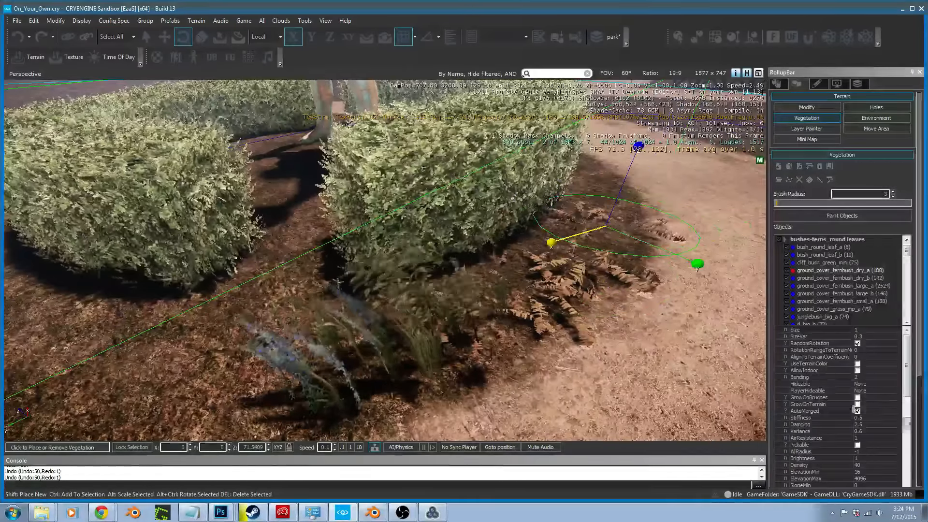
pyautogui.hotkey('ctrl', 'z')
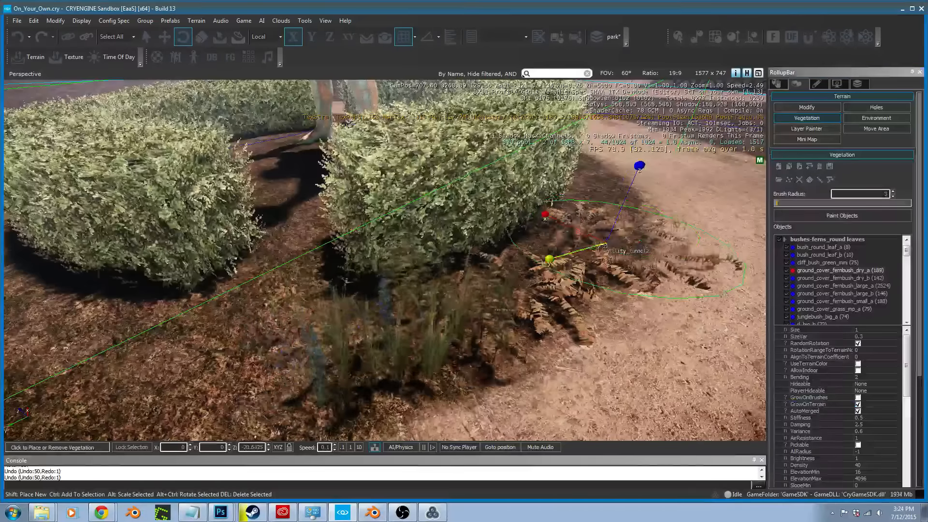
# Plant two more ground_cover_fernbush_dry_a ferns in front of the hedge on the other side of the opening
pyautogui.moveTo(652, 268); pyautogui.dragTo(590, 268, button='right')
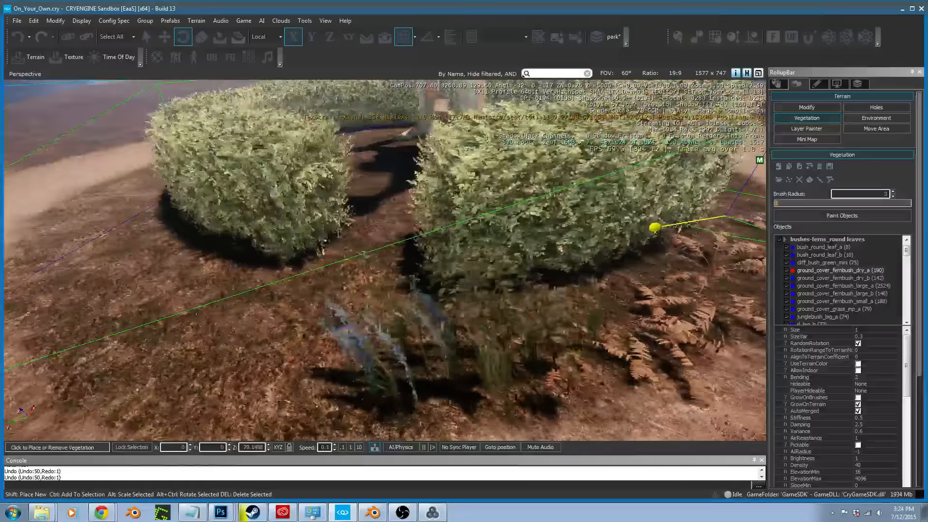
pyautogui.keyDown('shift'); pyautogui.click(165, 310); pyautogui.keyUp('shift')
pyautogui.keyDown('shift'); pyautogui.click(263, 346); pyautogui.keyUp('shift')
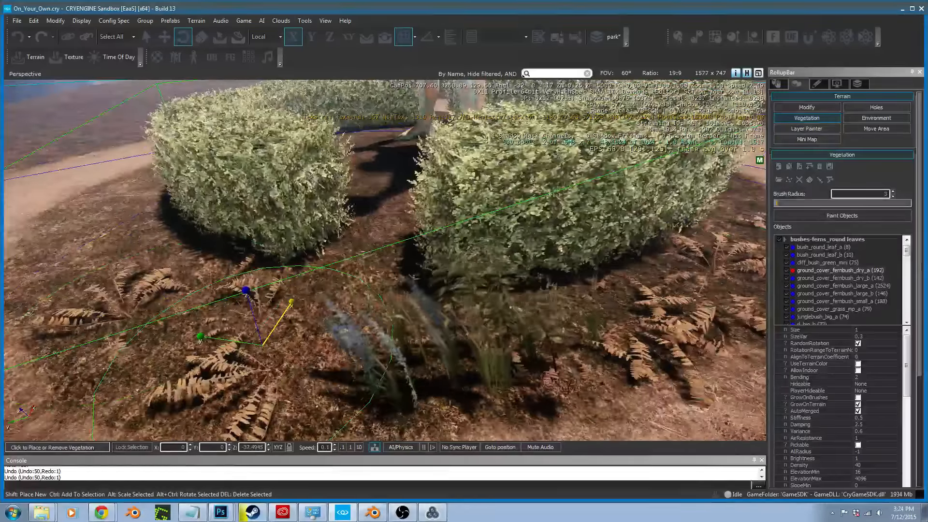
# Try planting ground_cover_fernbush_dry_b ferns in front of the hedge and undo them
pyautogui.click(851, 279)
pyautogui.keyDown('shift'); pyautogui.click(166, 316); pyautogui.keyUp('shift')
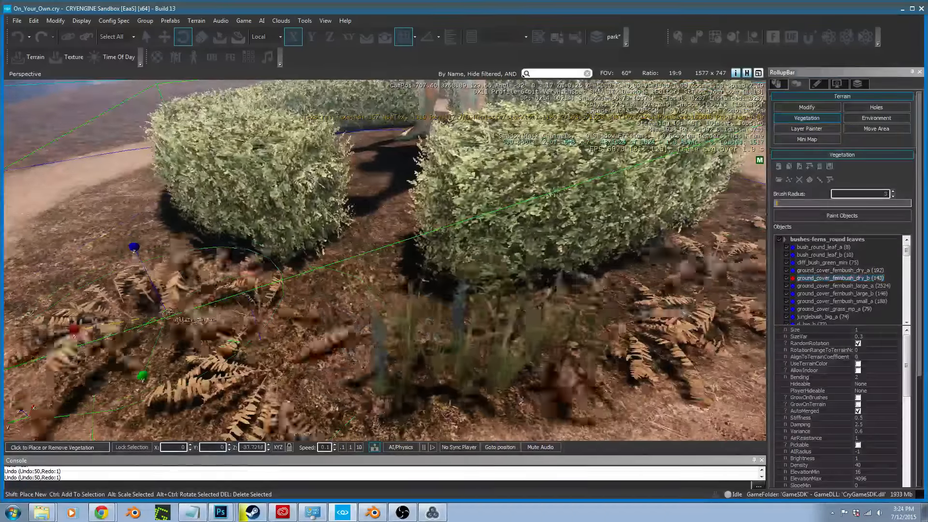
pyautogui.hotkey('ctrl', 'z')
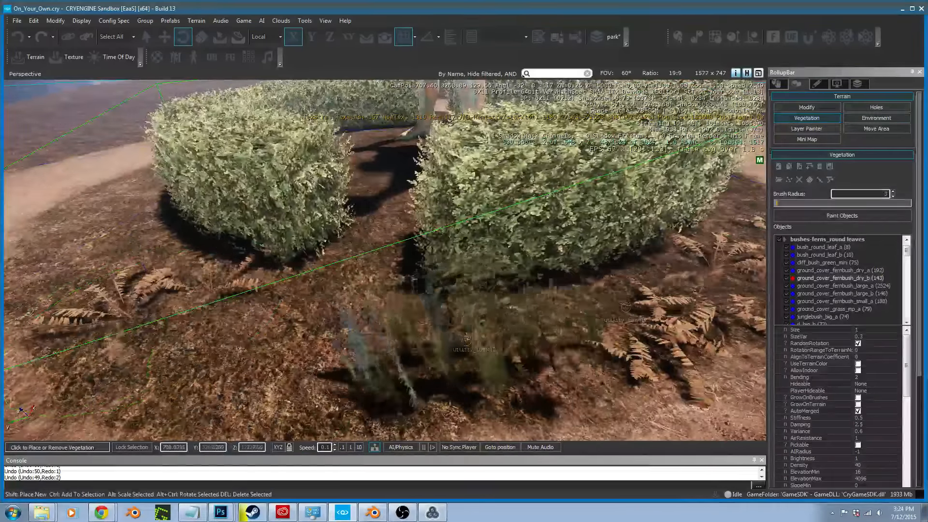
# Plant ground_cover_fernbush_large_a ferns around the outside of the hedge and ground_cover_fernbush_large_b ferns at the statue's feet
pyautogui.click(845, 286)
pyautogui.keyDown('shift'); pyautogui.click(119, 264); pyautogui.keyUp('shift')
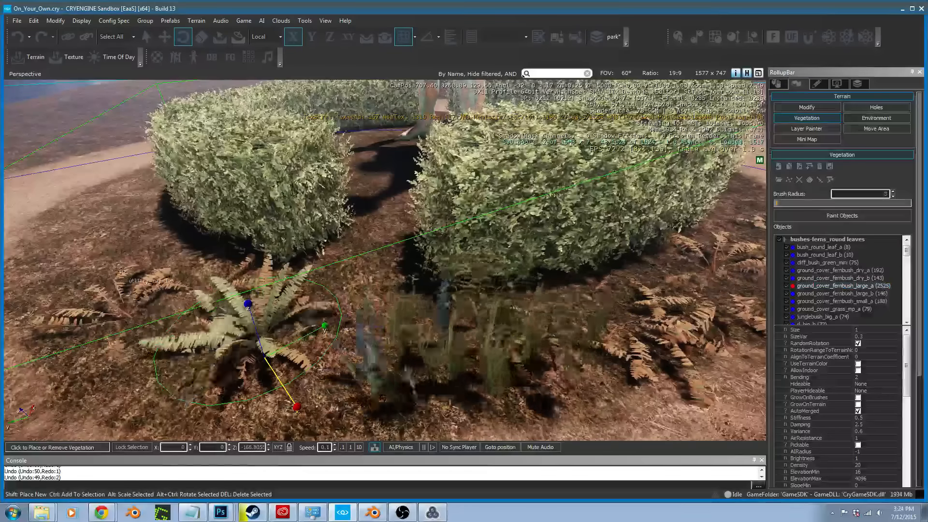
pyautogui.press('s')
pyautogui.moveTo(415, 279); pyautogui.dragTo(585, 363, button='right')
pyautogui.press('a')
pyautogui.keyDown('shift'); pyautogui.click(173, 281); pyautogui.keyUp('shift')
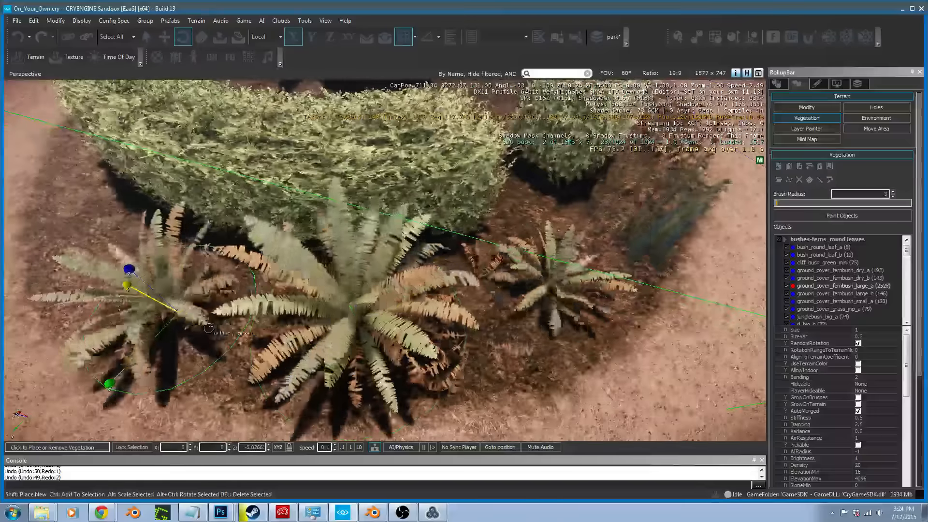
pyautogui.click(841, 294)
pyautogui.moveTo(387, 241); pyautogui.dragTo(370, 176, button='right')
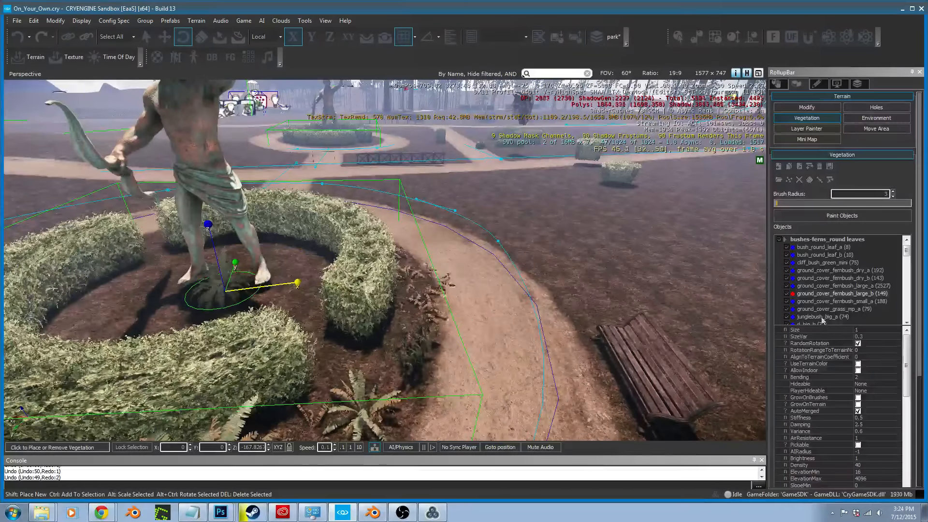
# Place a bush_round_leaf_b bush on the grass at the end of the bench beside the ring path
pyautogui.click(828, 309)
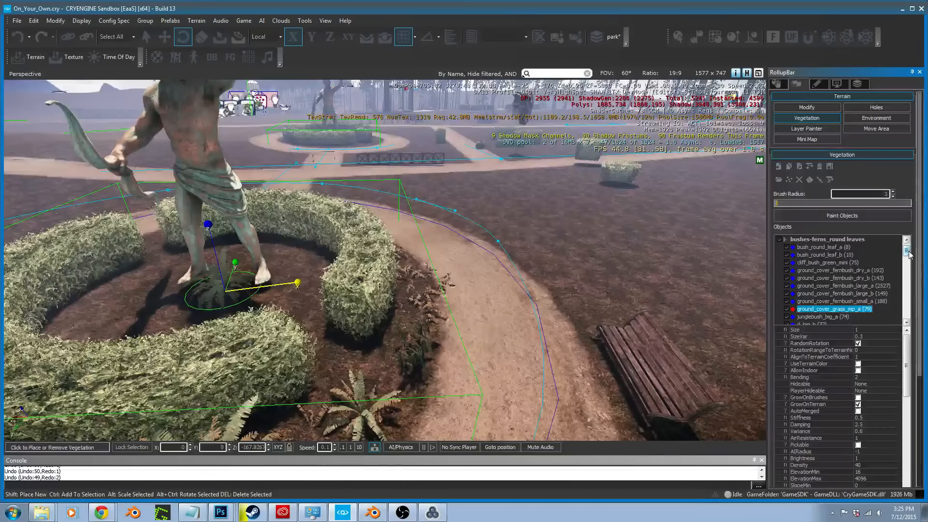
pyautogui.click(823, 254)
pyautogui.click(580, 297)
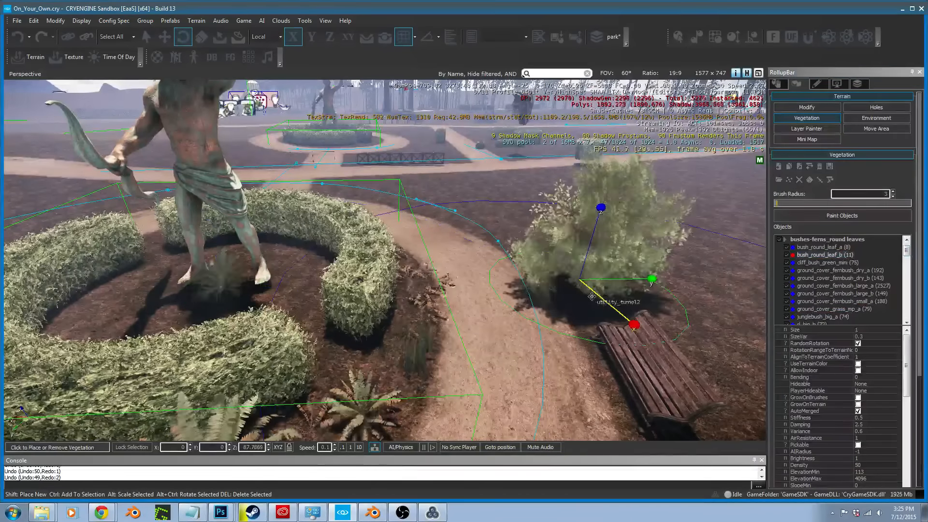
# Place a bush_round_leaf_a bush on the open grass beside the ring path
pyautogui.click(823, 247)
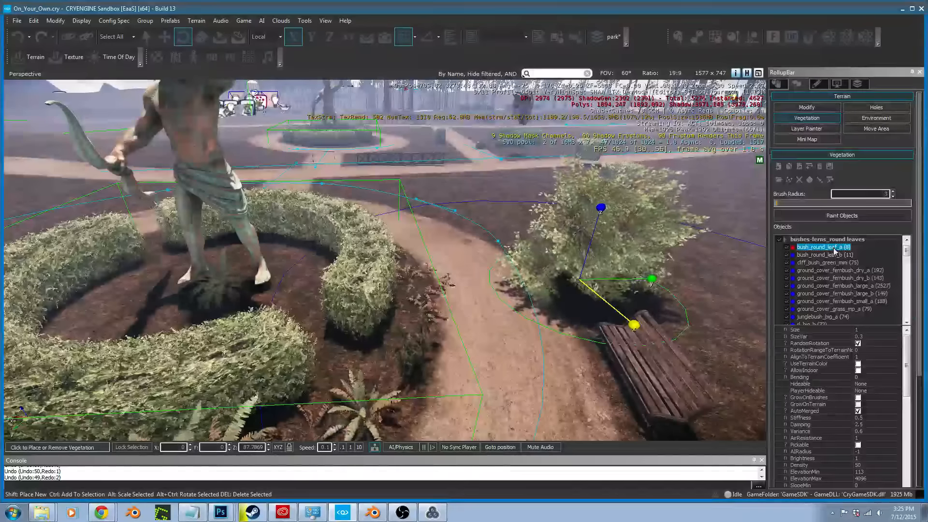
pyautogui.click(514, 218)
pyautogui.press('w')
pyautogui.moveTo(514, 222)
pyautogui.mouseDown(button='right')
pyautogui.moveTo(532, 213)
pyautogui.moveTo(525, 207)
pyautogui.moveTo(513, 223)
pyautogui.mouseUp(button='right')
pyautogui.press('s')
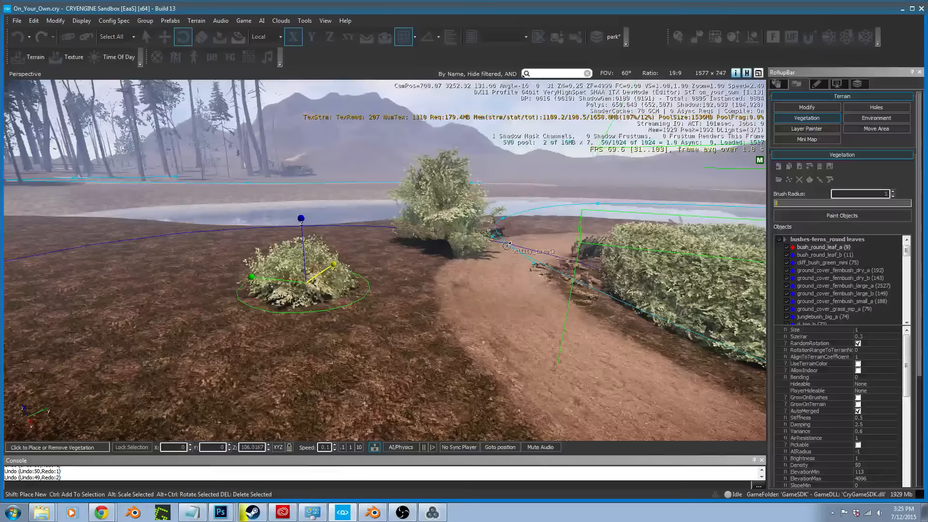
# Examine the park paths and statue circles, the outside of the church, and its interior with pews and chandelier
pyautogui.moveTo(529, 298); pyautogui.dragTo(919, 286, button='right')
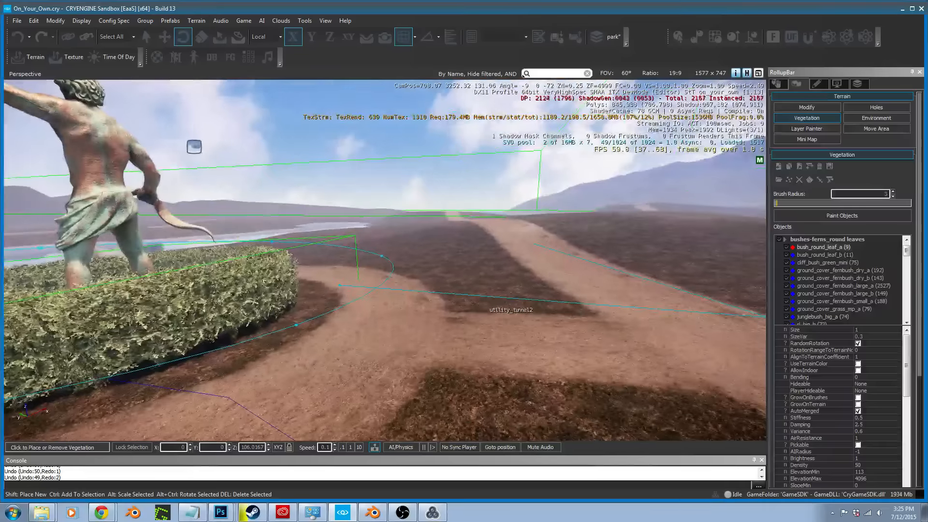
pyautogui.moveTo(523, 74); pyautogui.dragTo(525, 74, button='right')
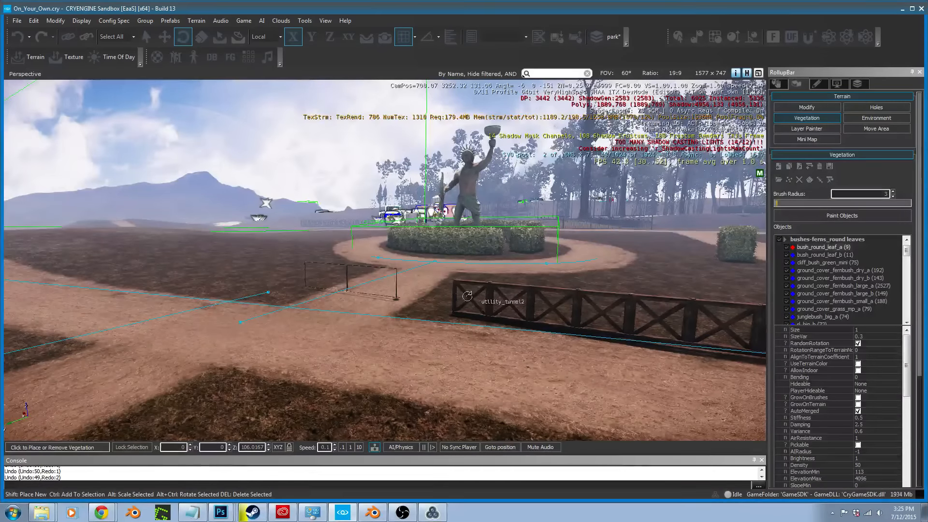
pyautogui.moveTo(467, 296); pyautogui.dragTo(518, 257, button='right')
pyautogui.press('w')
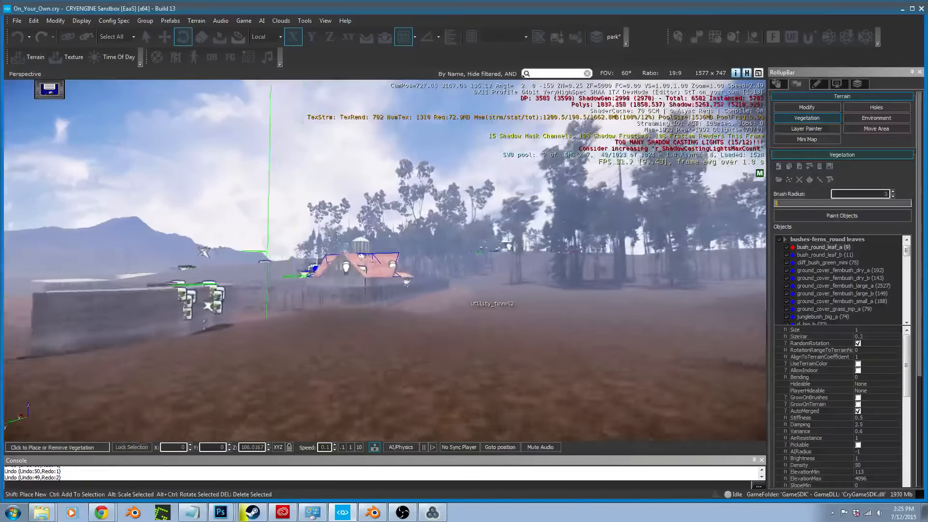
pyautogui.moveTo(465, 296); pyautogui.dragTo(454, 379, button='right')
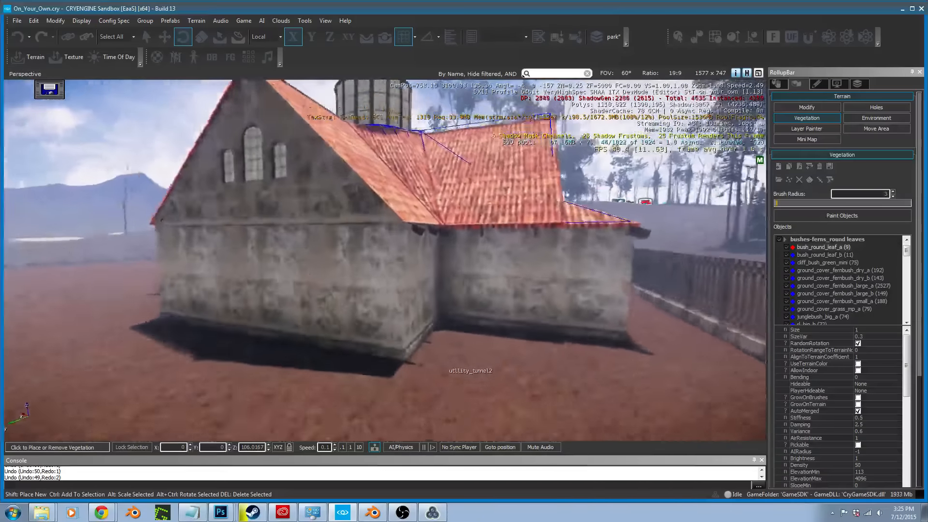
pyautogui.press('w')
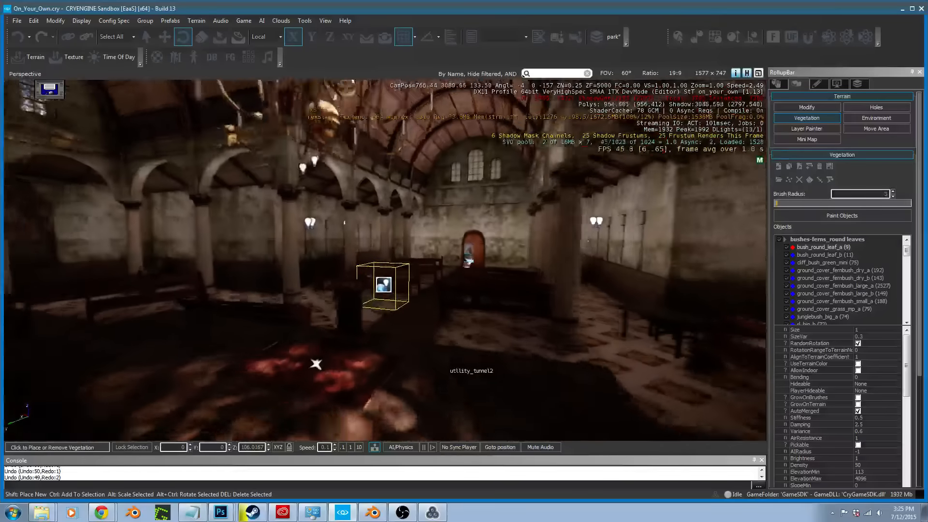
pyautogui.moveTo(316, 364); pyautogui.dragTo(12, 352, button='right')
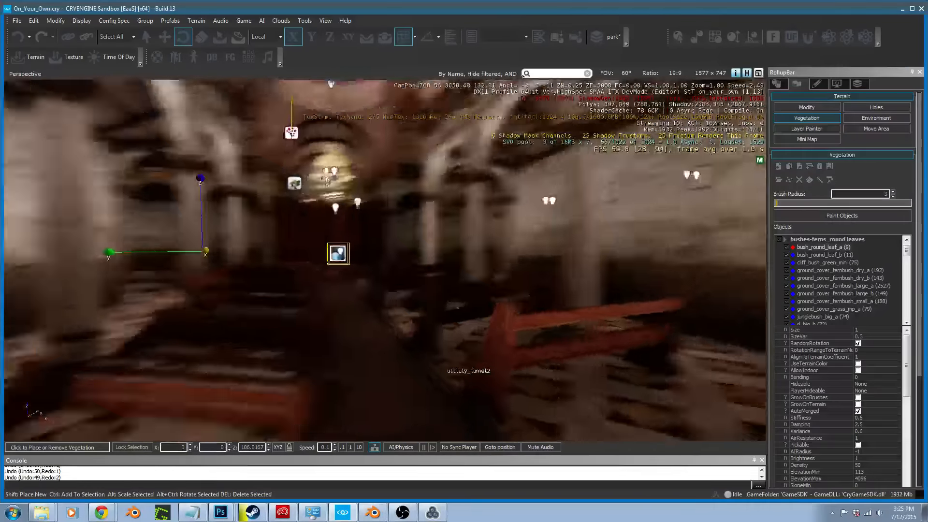
pyautogui.moveTo(442, 365); pyautogui.dragTo(419, 351, button='right')
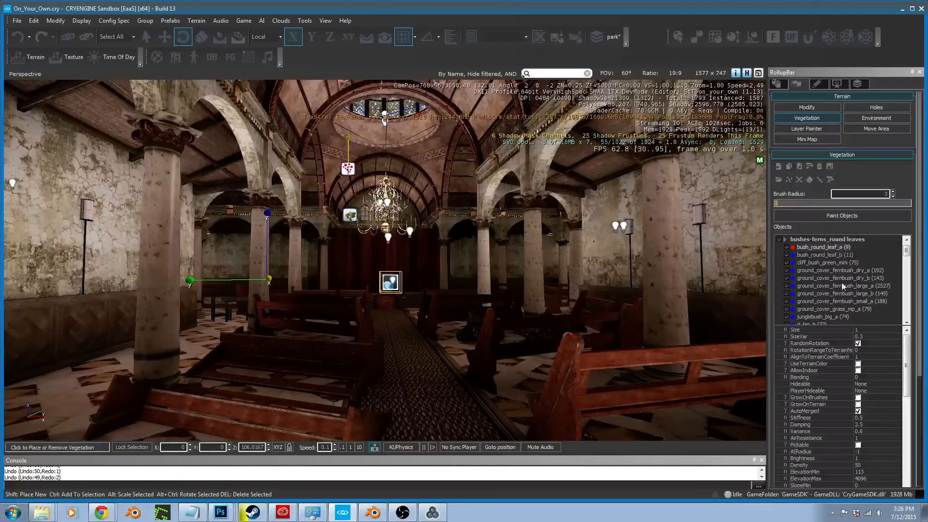
# Compare the church interior with Total Illumination v2 active and inactive in the terrain environment settings, leaving it inactive
pyautogui.click(846, 120)
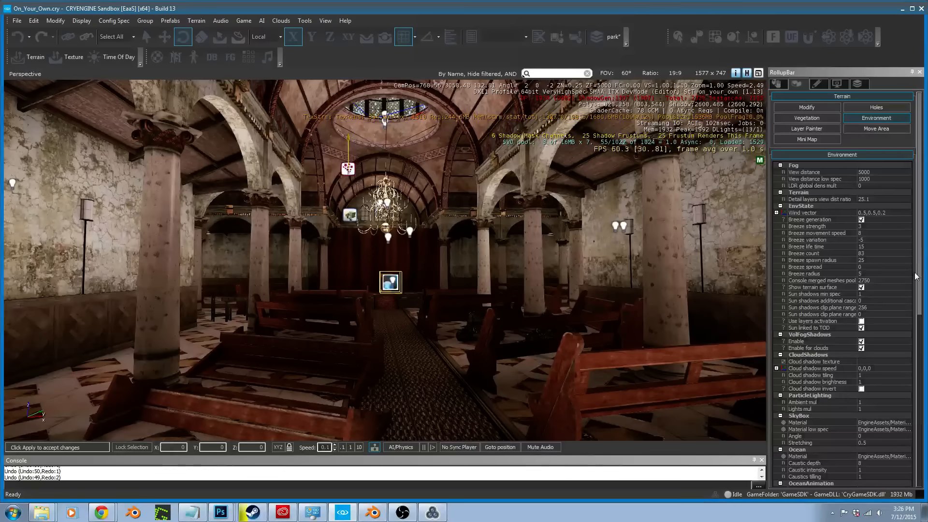
pyautogui.moveTo(916, 275); pyautogui.dragTo(910, 437)
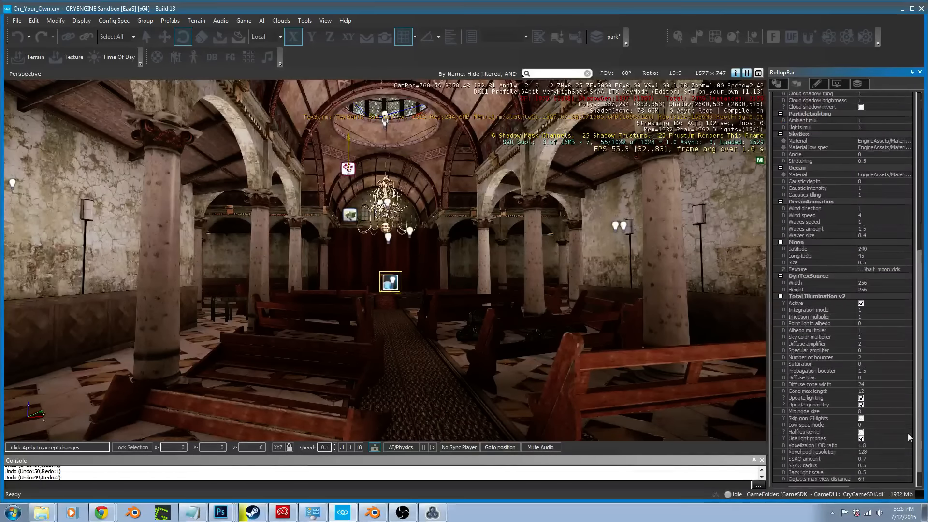
pyautogui.scroll(-2, 900, 408)
pyautogui.click(861, 290)
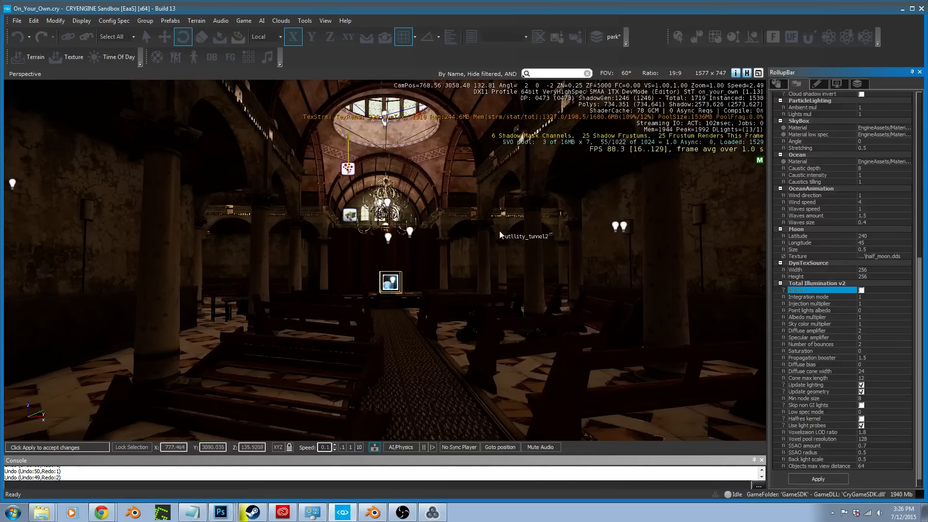
pyautogui.click(862, 290)
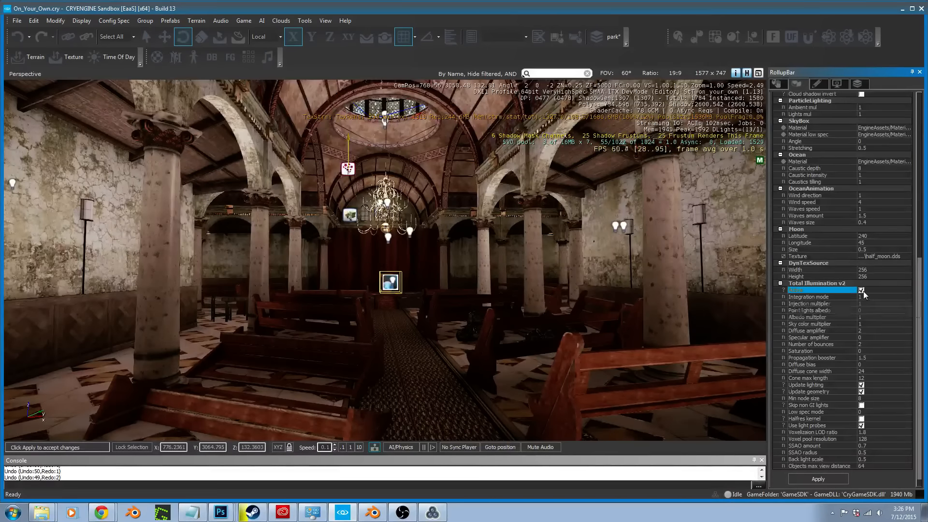
pyautogui.click(862, 290)
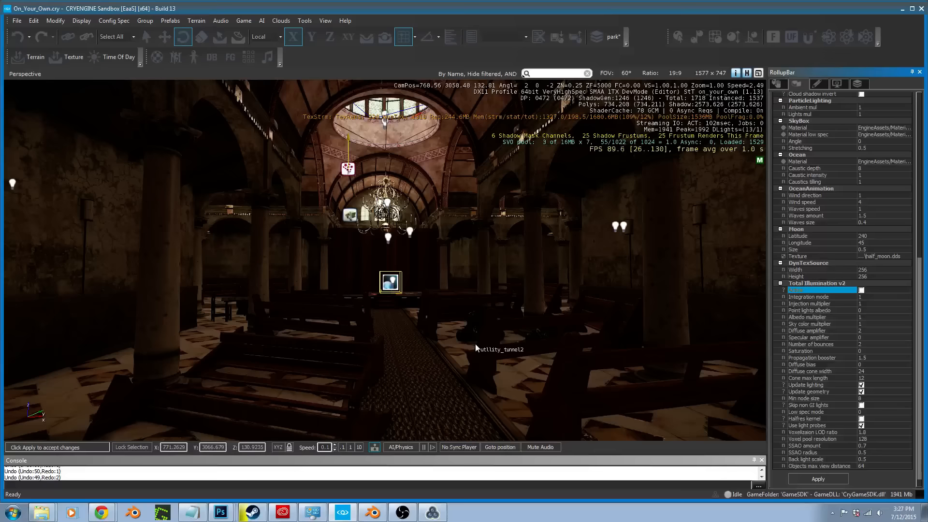
# Leave the church, raise the camera speed to 10 and travel across the level to the forest
pyautogui.moveTo(467, 344); pyautogui.dragTo(467, 396, button='right')
pyautogui.press('s')
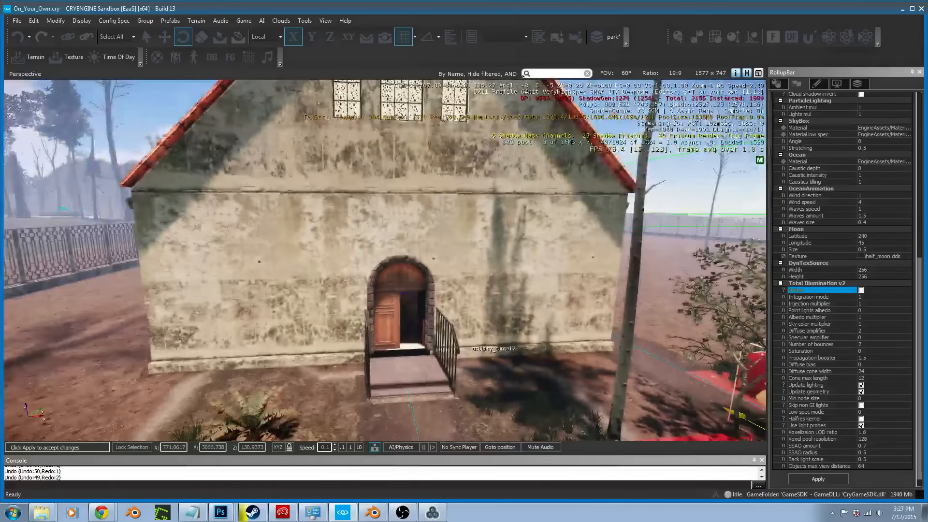
pyautogui.moveTo(467, 343); pyautogui.dragTo(861, 314, button='right')
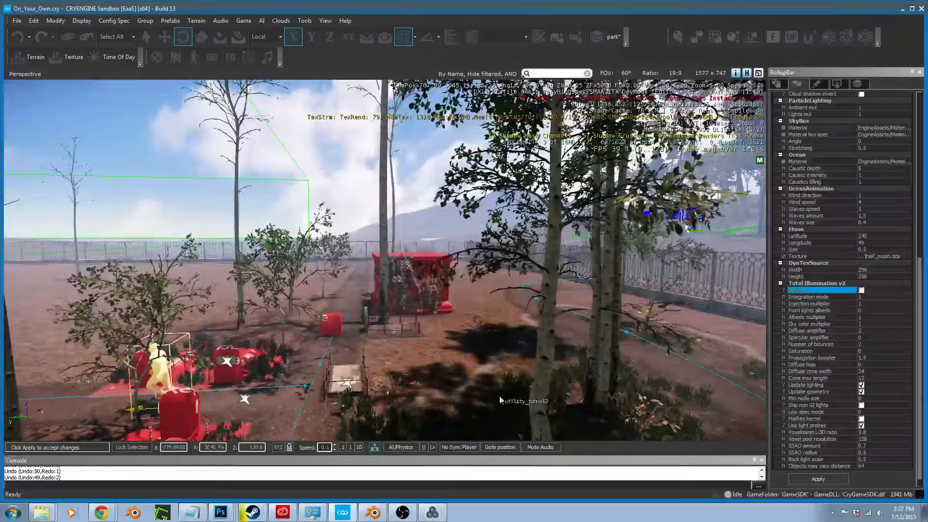
pyautogui.click(359, 447)
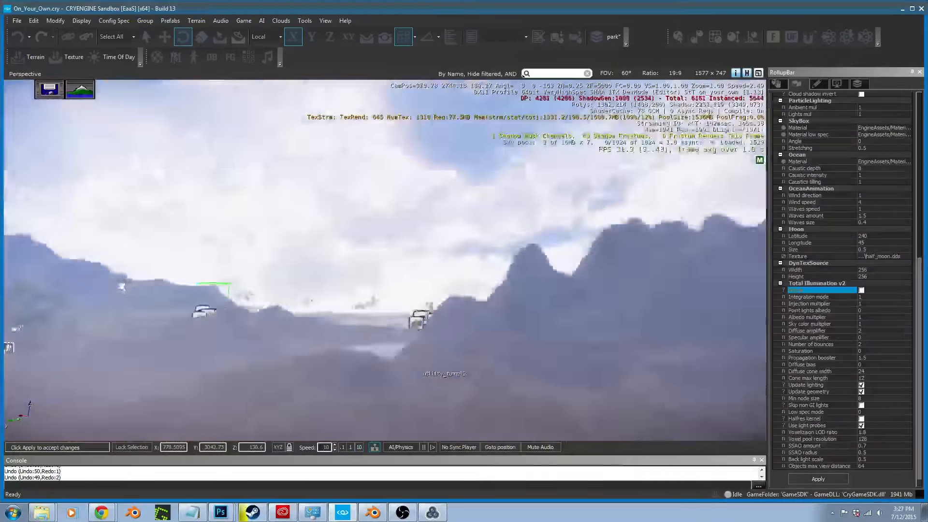
pyautogui.press('s')
pyautogui.moveTo(439, 368)
pyautogui.mouseDown(button='right')
pyautogui.moveTo(381, 382)
pyautogui.moveTo(434, 377)
pyautogui.moveTo(427, 386)
pyautogui.moveTo(420, 370)
pyautogui.mouseUp(button='right')
pyautogui.press('w')
pyautogui.press('w')
pyautogui.moveTo(422, 371)
pyautogui.mouseDown(button='middle')
pyautogui.moveTo(432, 364)
pyautogui.moveTo(423, 371)
pyautogui.mouseUp(button='middle')
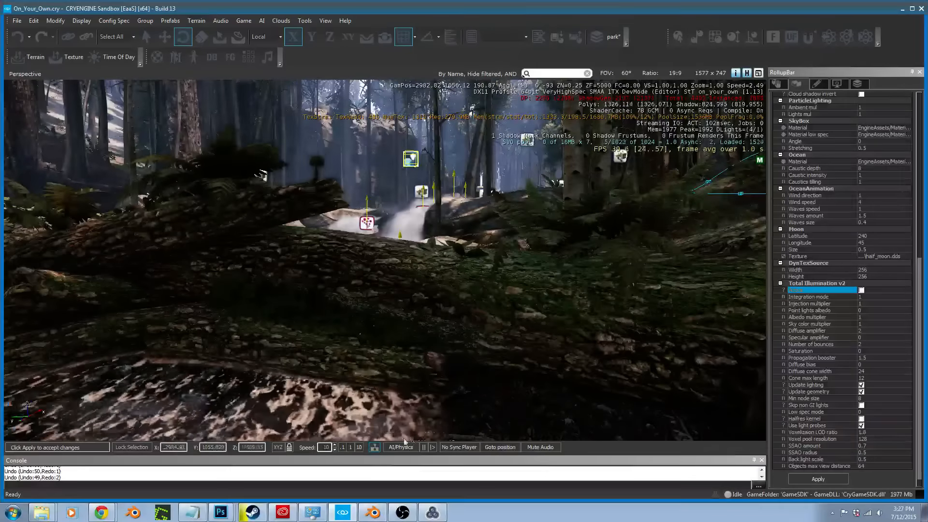
# Lower the camera speed to 0.1 and frame the forest waterfall between the rocks and trees
pyautogui.click(343, 447)
pyautogui.press('s')
pyautogui.press('a')
pyautogui.moveTo(411, 405)
pyautogui.mouseDown(button='right')
pyautogui.moveTo(428, 407)
pyautogui.moveTo(416, 403)
pyautogui.mouseUp(button='right')
pyautogui.press('a')
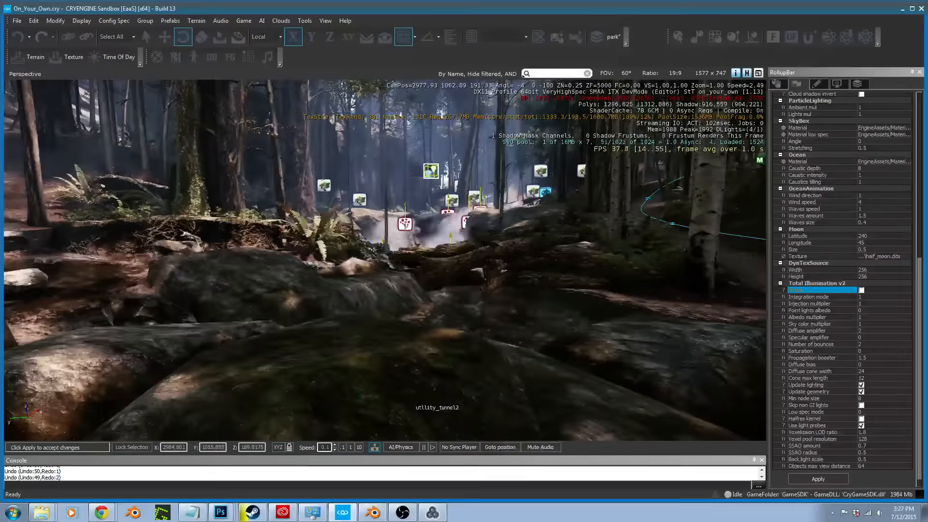
pyautogui.moveTo(416, 402); pyautogui.dragTo(415, 385, button='middle')
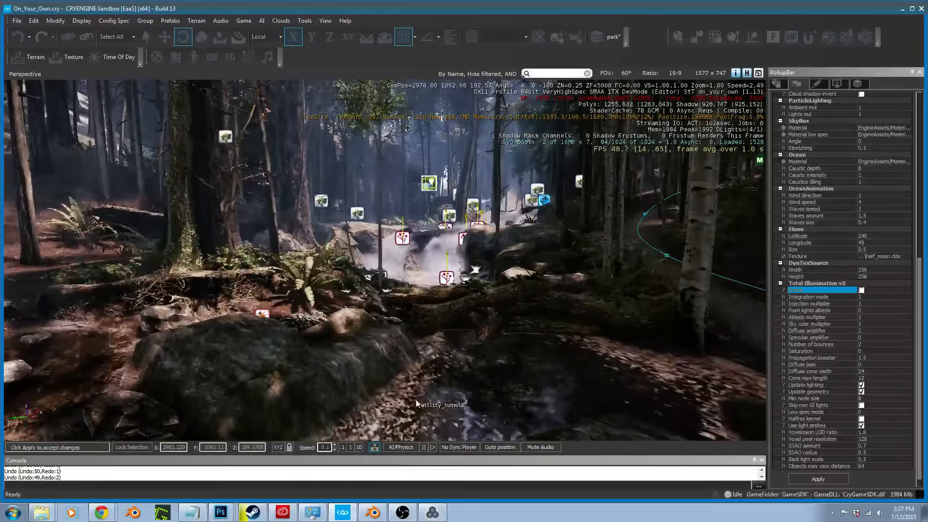
pyautogui.moveTo(417, 404); pyautogui.dragTo(523, 75, button='right')
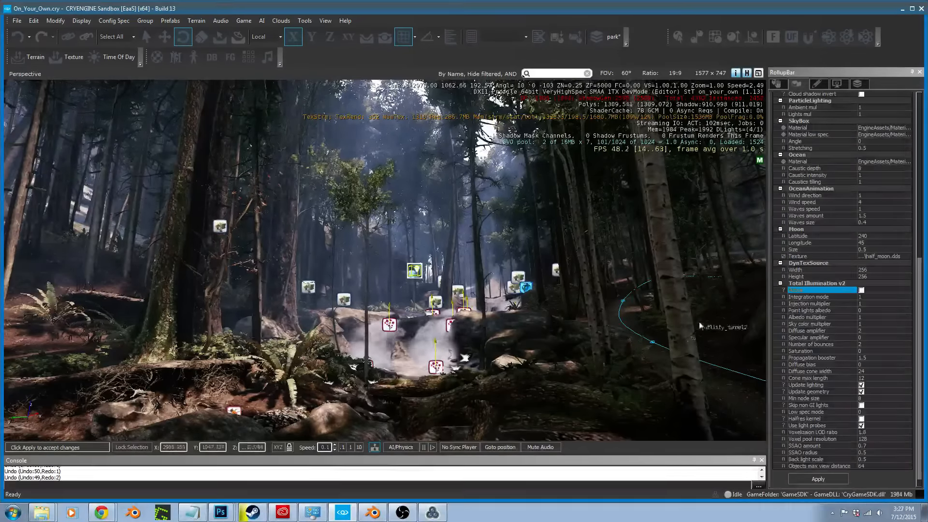
pyautogui.moveTo(695, 322); pyautogui.dragTo(697, 320, button='right')
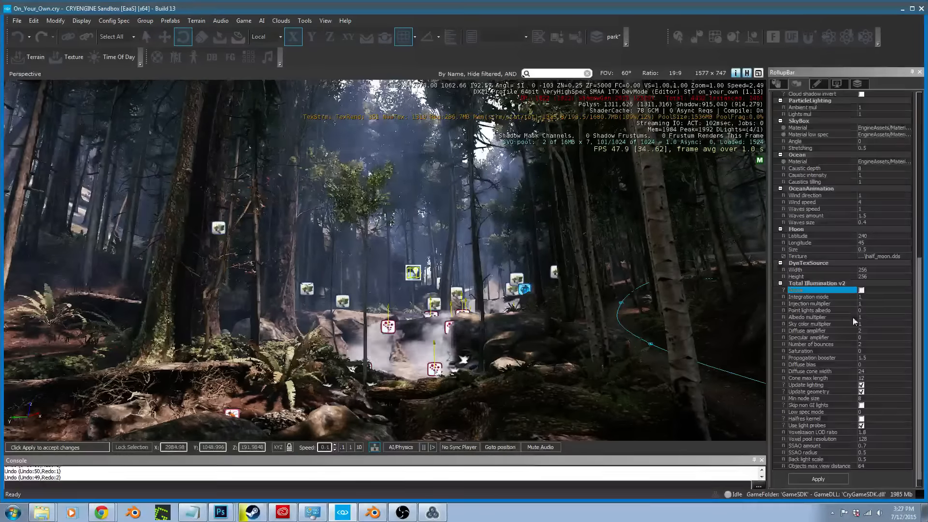
# Compare the forest waterfall's lighting with Total Illumination v2 on and off, ending with it active
pyautogui.click(861, 290)
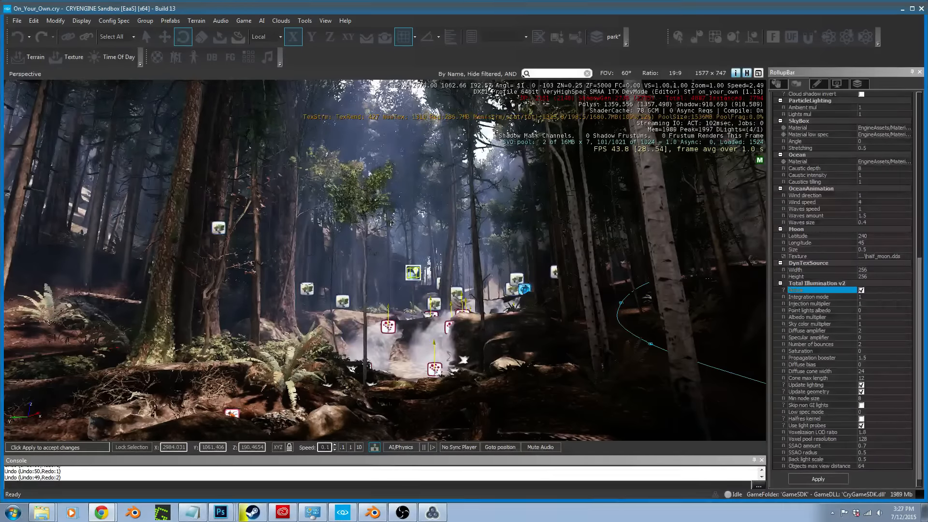
pyautogui.moveTo(550, 315); pyautogui.dragTo(557, 323, button='right')
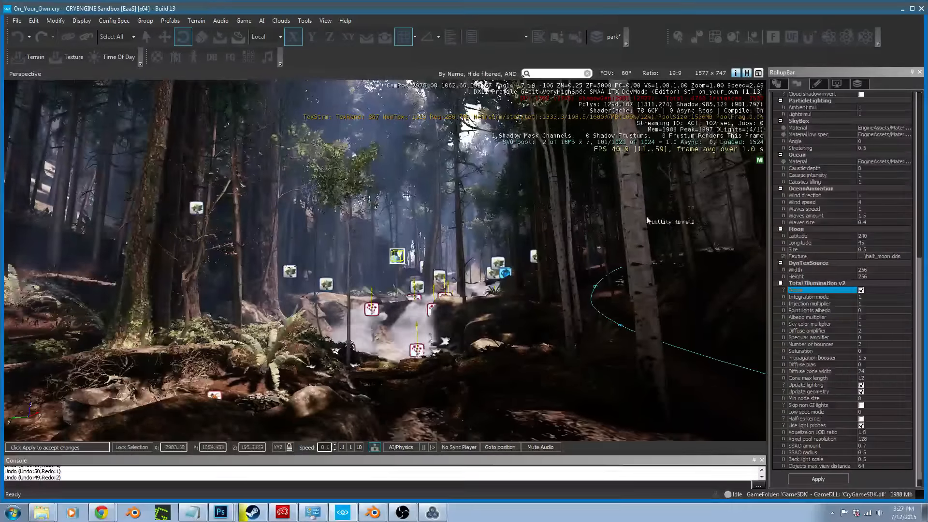
pyautogui.moveTo(643, 256); pyautogui.dragTo(641, 240, button='right')
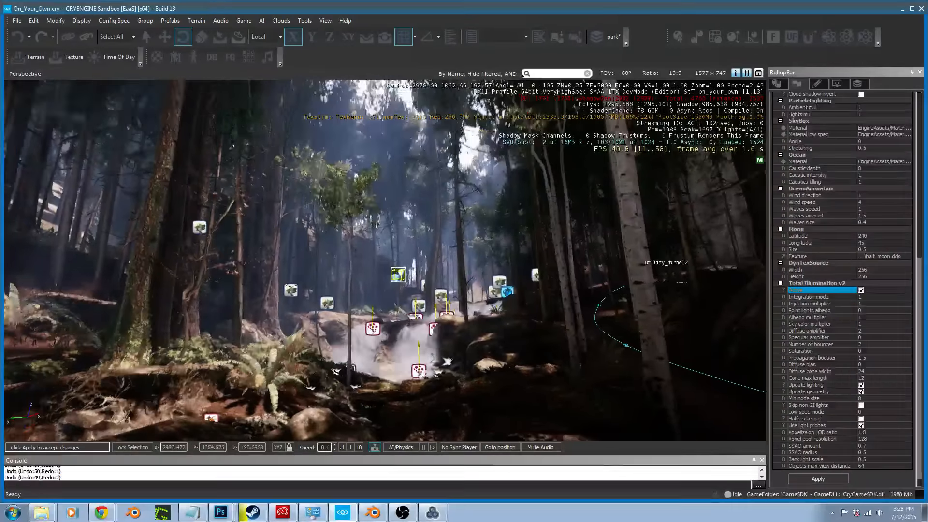
pyautogui.click(862, 291)
pyautogui.click(862, 291)
pyautogui.click(862, 291)
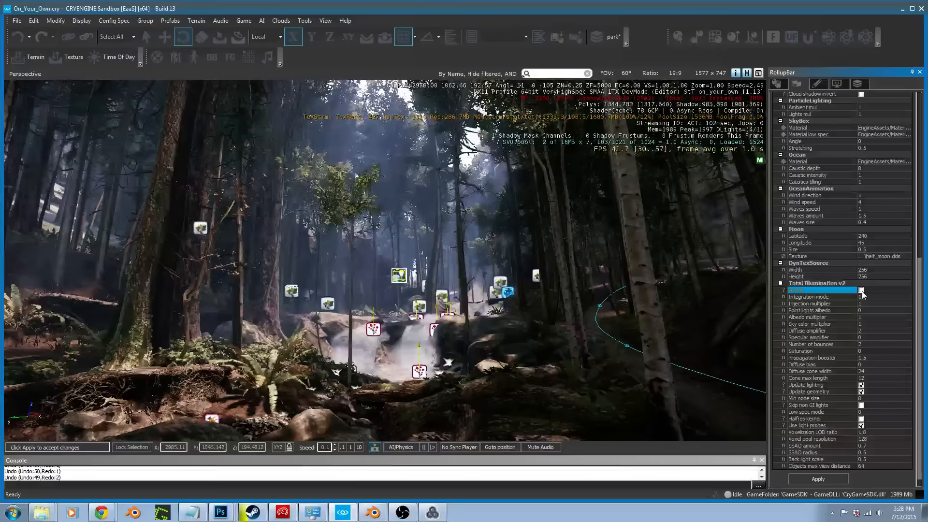
pyautogui.click(862, 291)
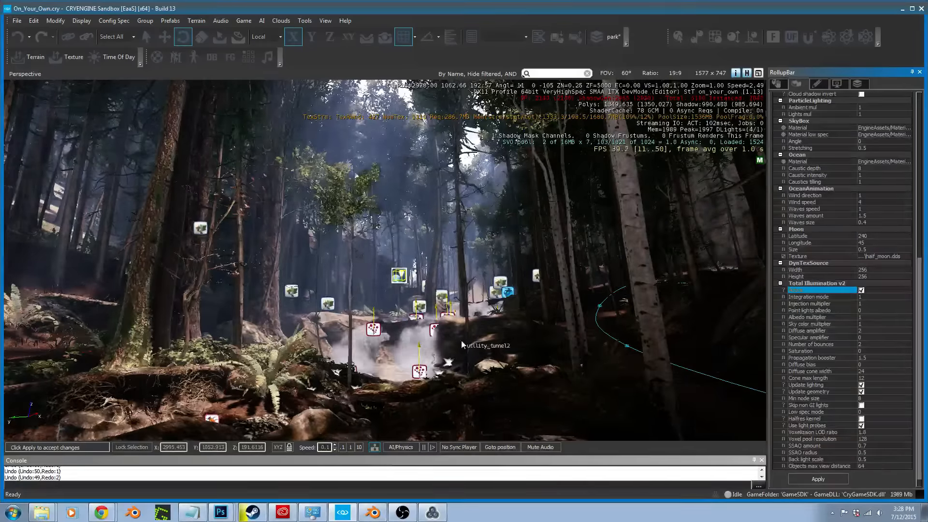
# Look up into the forest canopy and compare its lighting with Total Illumination v2 on and off
pyautogui.press('a')
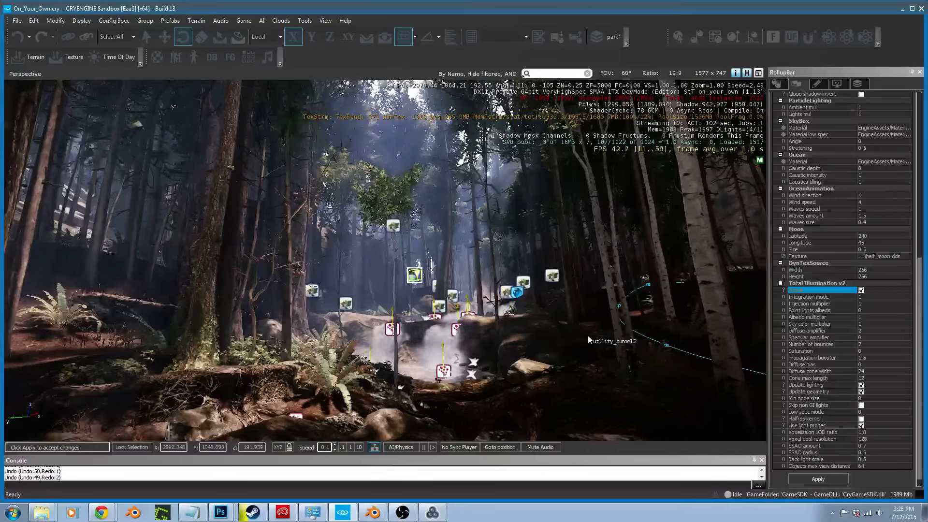
pyautogui.moveTo(666, 341); pyautogui.dragTo(651, 329, button='right')
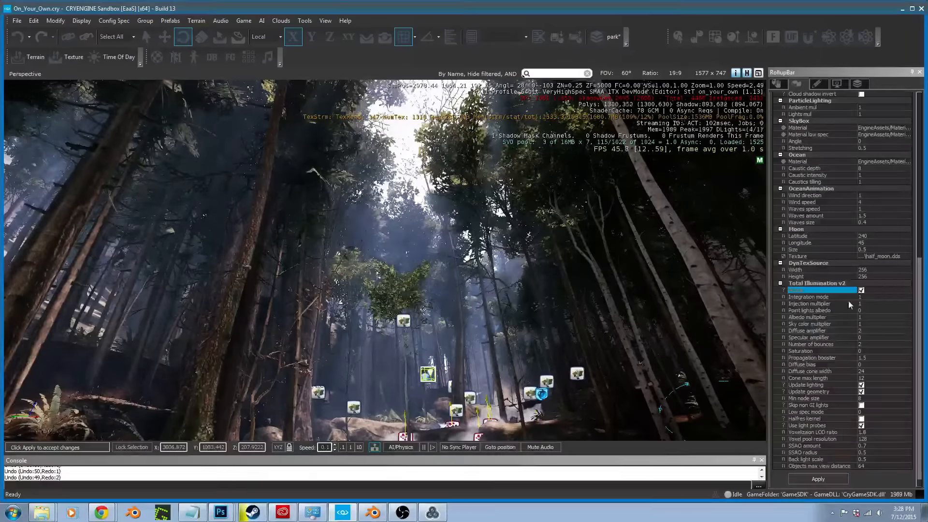
pyautogui.click(862, 291)
pyautogui.click(862, 291)
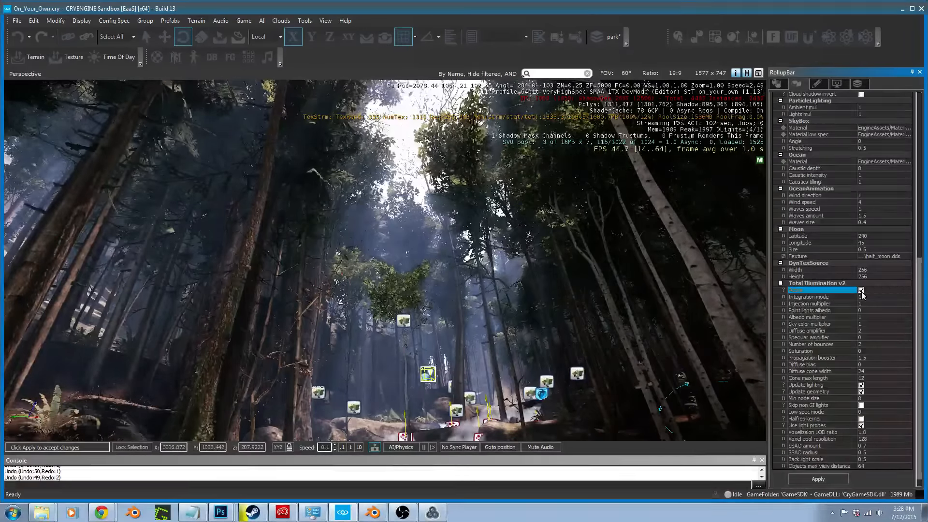
pyautogui.click(862, 291)
pyautogui.click(862, 291)
# Hide the viewport helpers and compare the waterfall scene with Total Illumination v2 on and off, leaving it inactive
pyautogui.moveTo(517, 285); pyautogui.dragTo(522, 341, button='right')
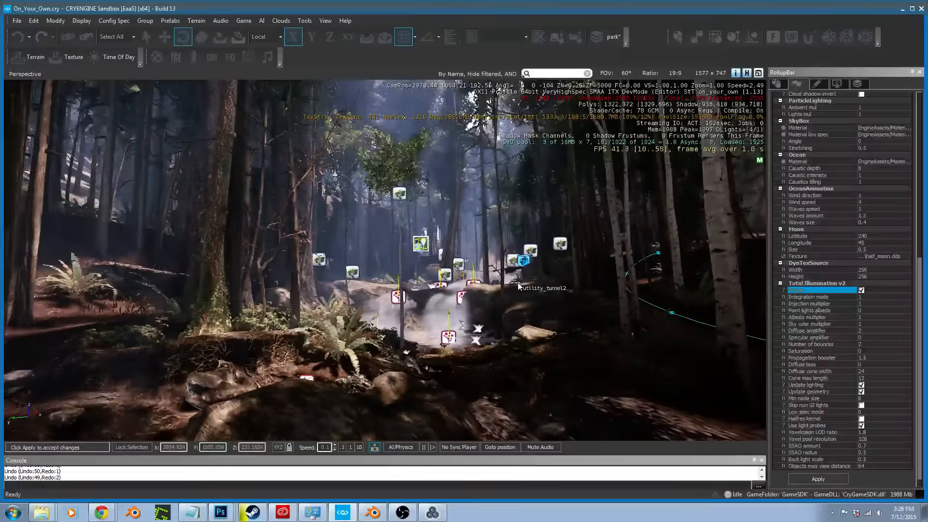
pyautogui.click(862, 291)
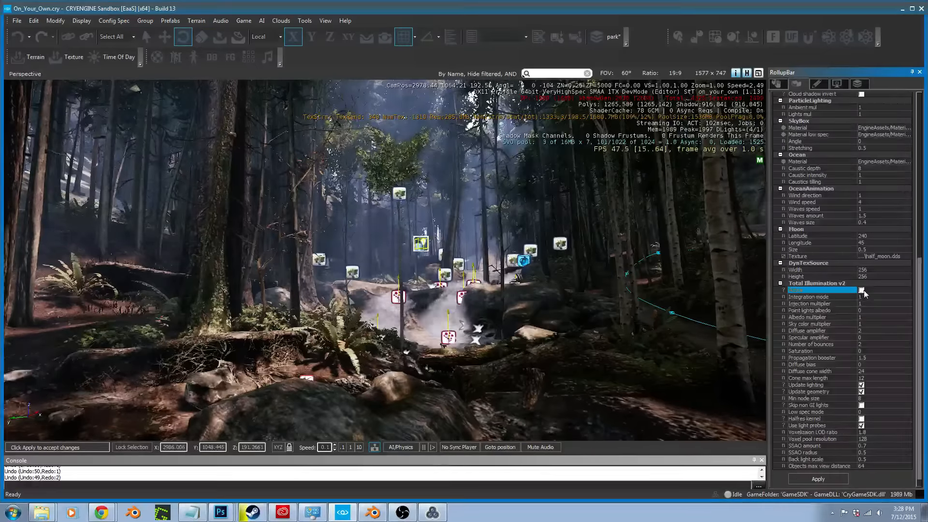
pyautogui.moveTo(591, 301); pyautogui.dragTo(593, 297, button='right')
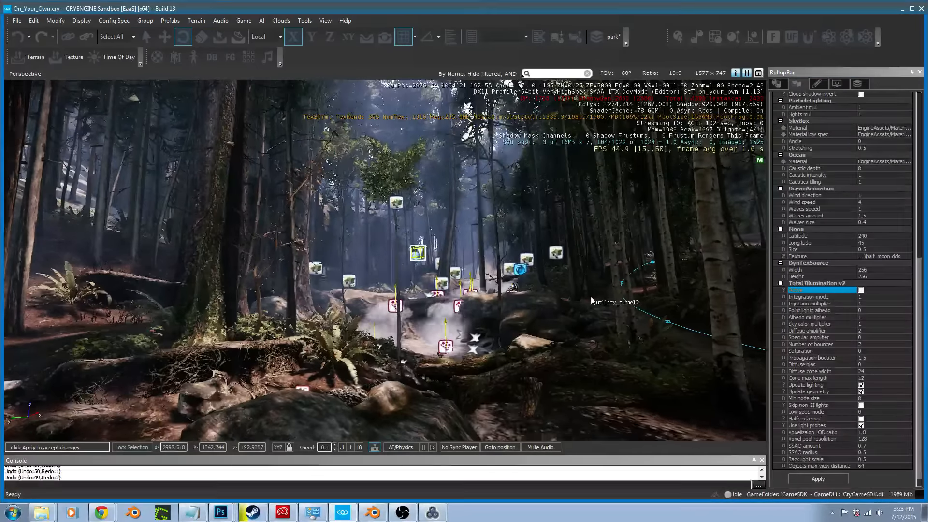
pyautogui.hotkey('shift', 'space')
pyautogui.click(861, 290)
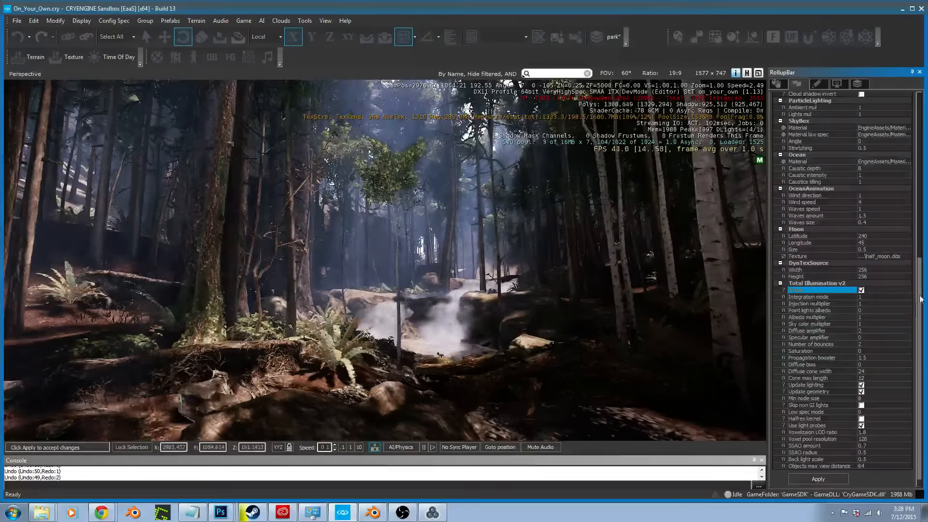
pyautogui.click(862, 291)
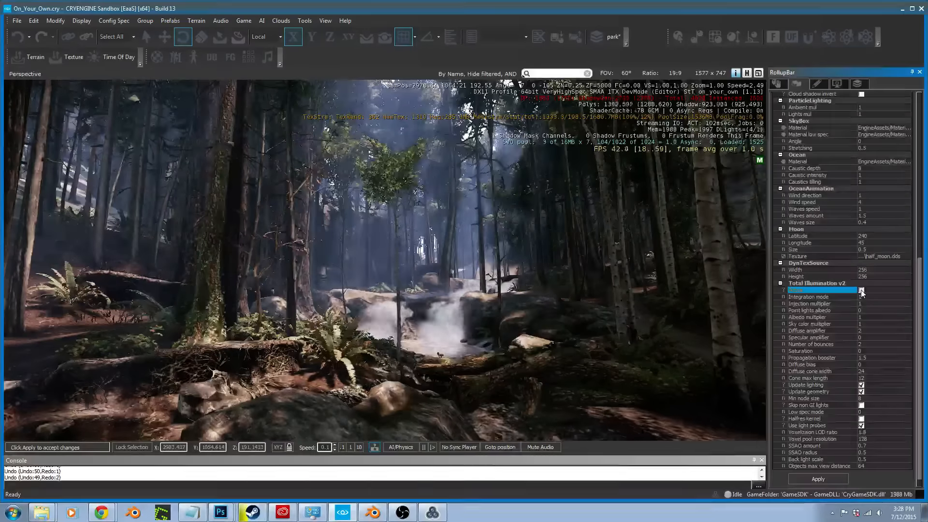
pyautogui.click(862, 291)
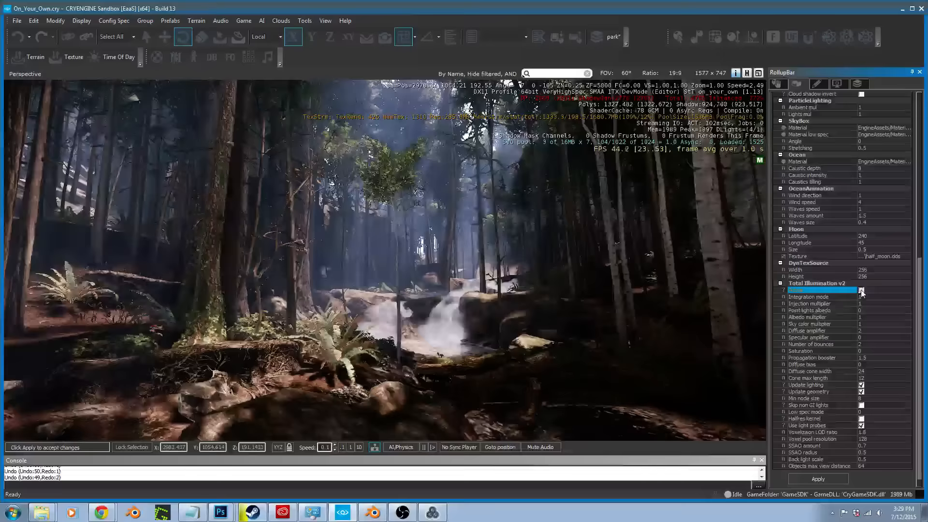
pyautogui.click(862, 290)
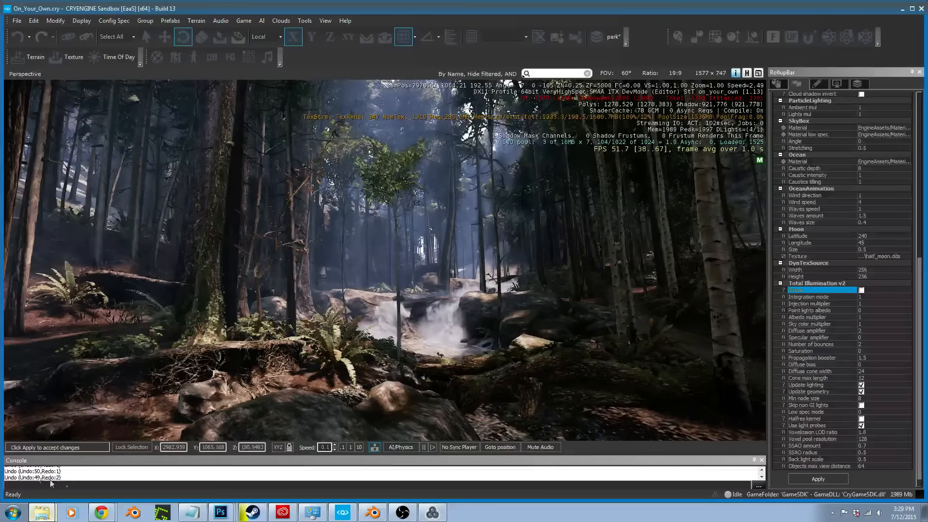
pyautogui.moveTo(452, 341); pyautogui.dragTo(462, 336, button='right')
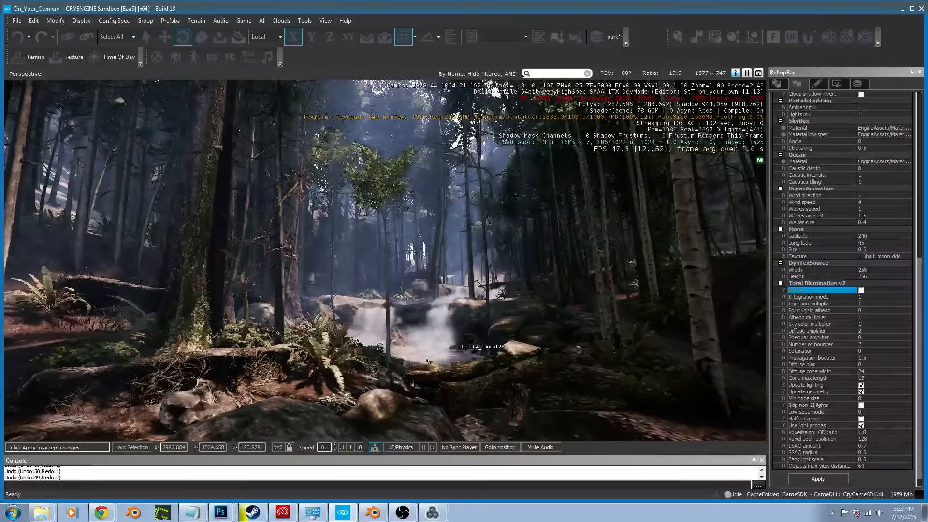